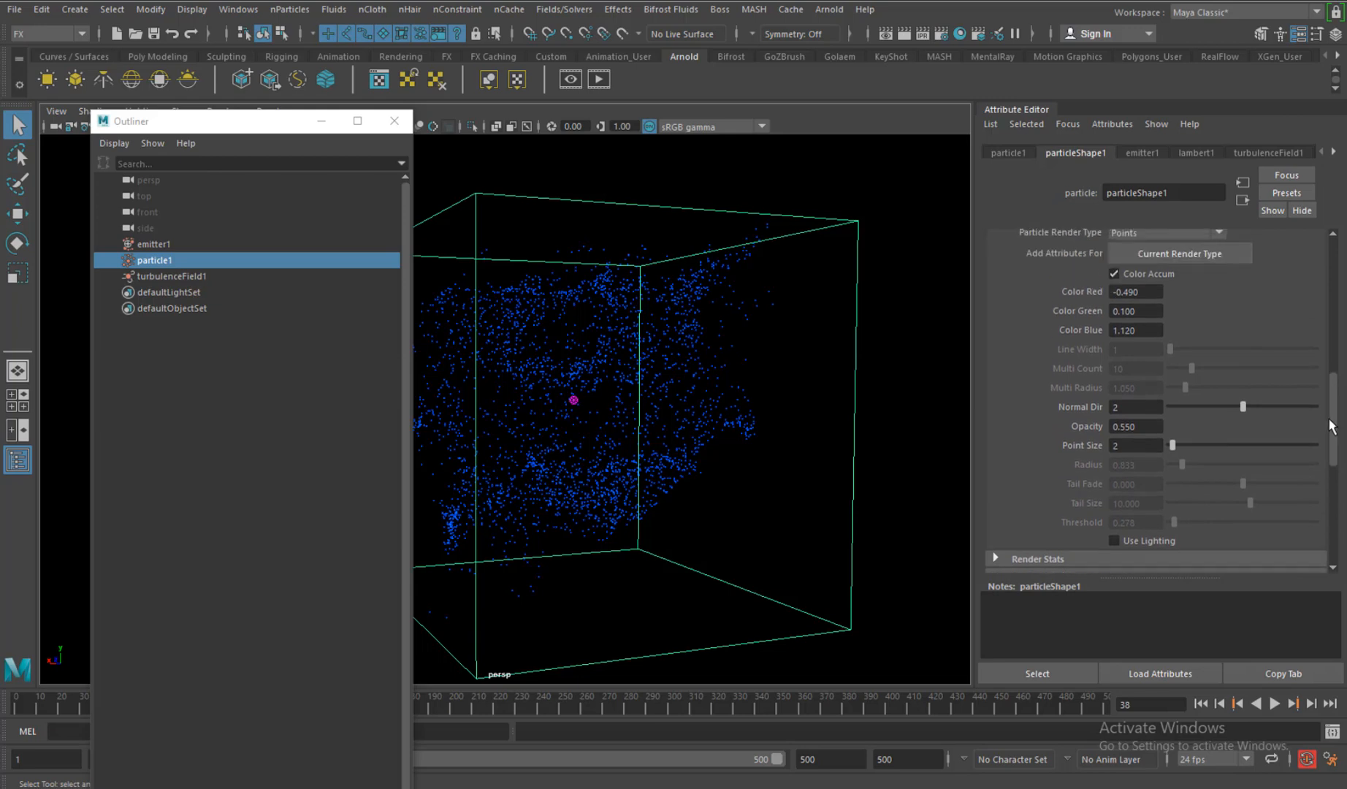
- Recolour the particles by setting Color Red to 0.750, Color Green to 0.570 and Color Blue to 0.080
{"action": "left_click", "coordinate": [1145, 298]}
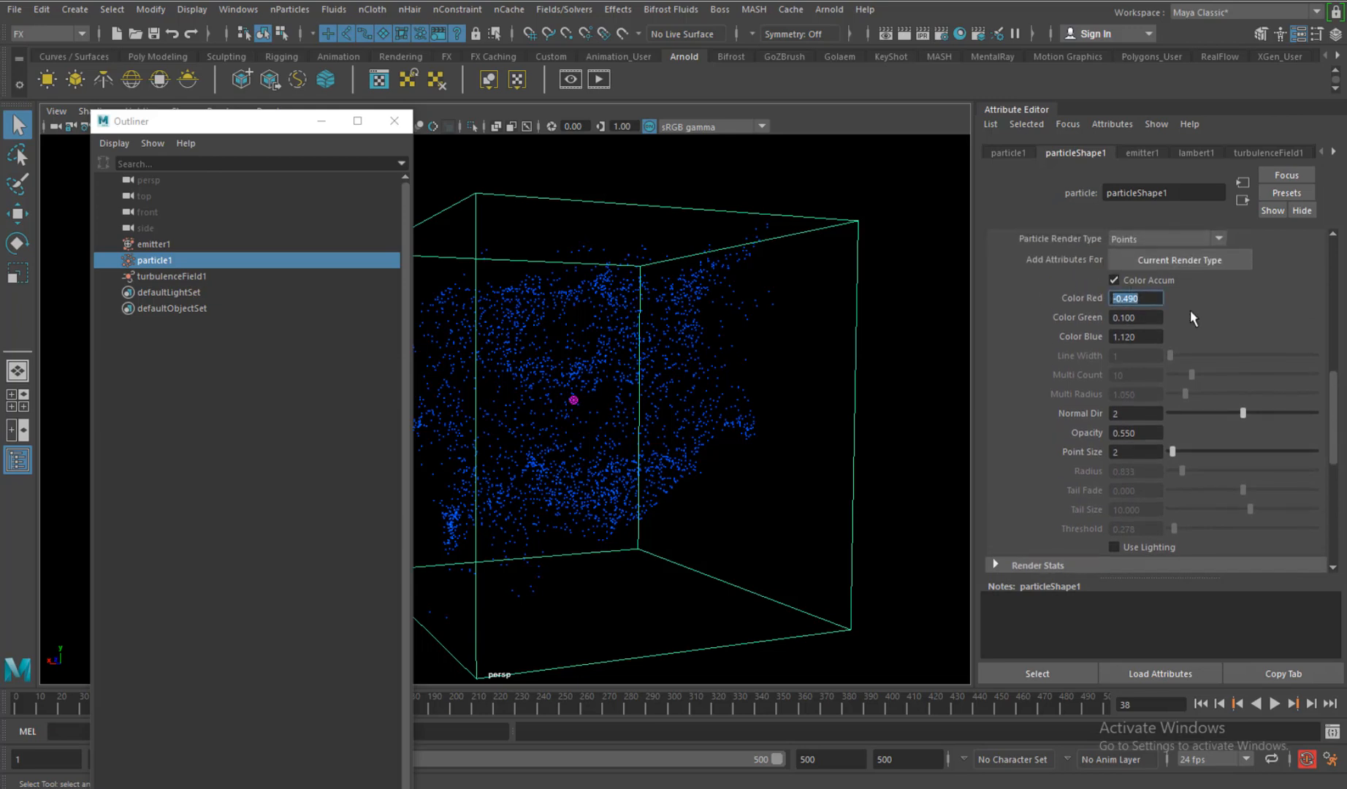
{"action": "type", "text": "1.73"}
{"action": "key", "text": "Return"}
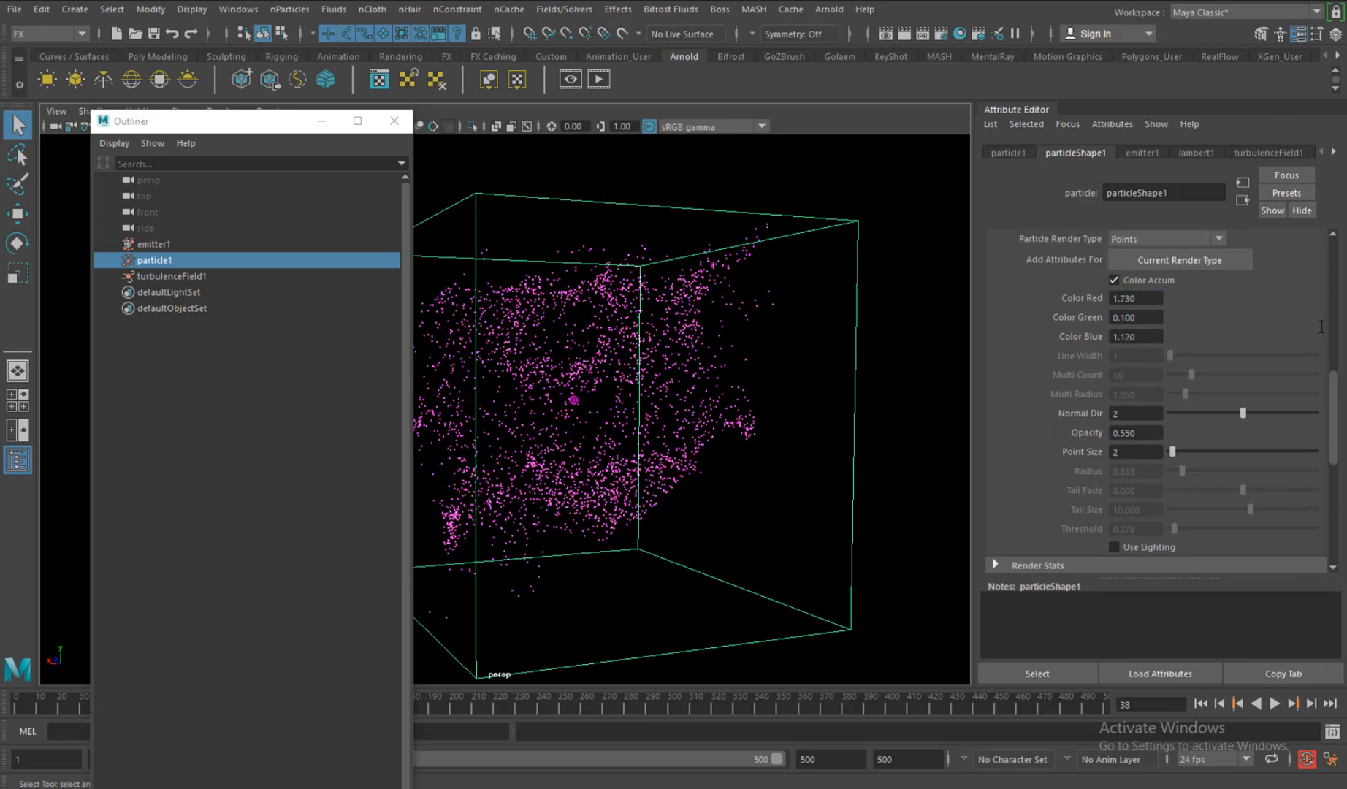
{"action": "left_click_drag", "start_coordinate": [1130, 301], "coordinate": [1079, 298], "text": "ctrl"}
{"action": "left_click_drag", "start_coordinate": [1134, 321], "coordinate": [1180, 321], "text": "ctrl"}
{"action": "left_click_drag", "start_coordinate": [1144, 298], "coordinate": [1118, 296], "text": "ctrl"}
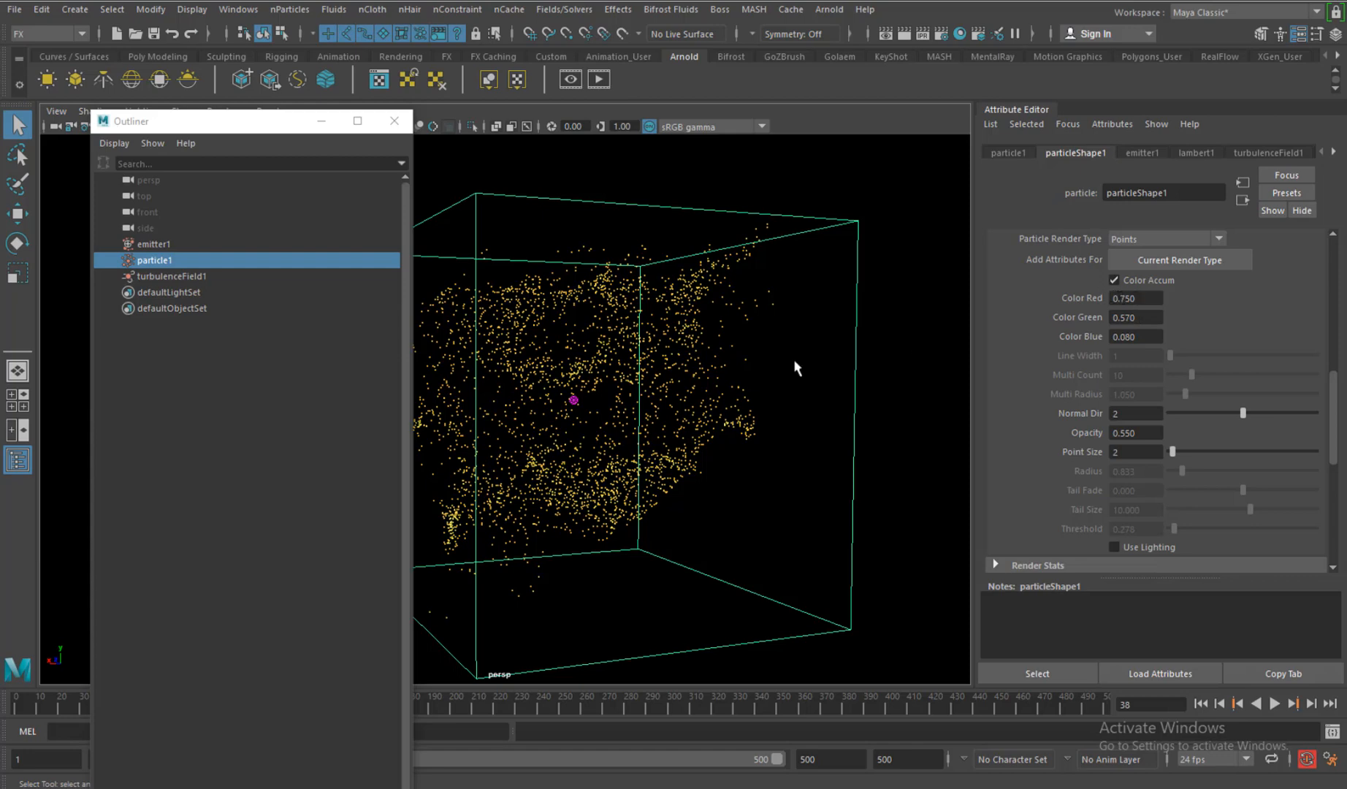
- Raise the particle shape's opacity to 0.890
{"action": "right_click_drag", "start_coordinate": [744, 376], "coordinate": [670, 368], "text": "alt"}
{"action": "middle_click_drag", "start_coordinate": [671, 368], "coordinate": [711, 376], "text": "alt"}
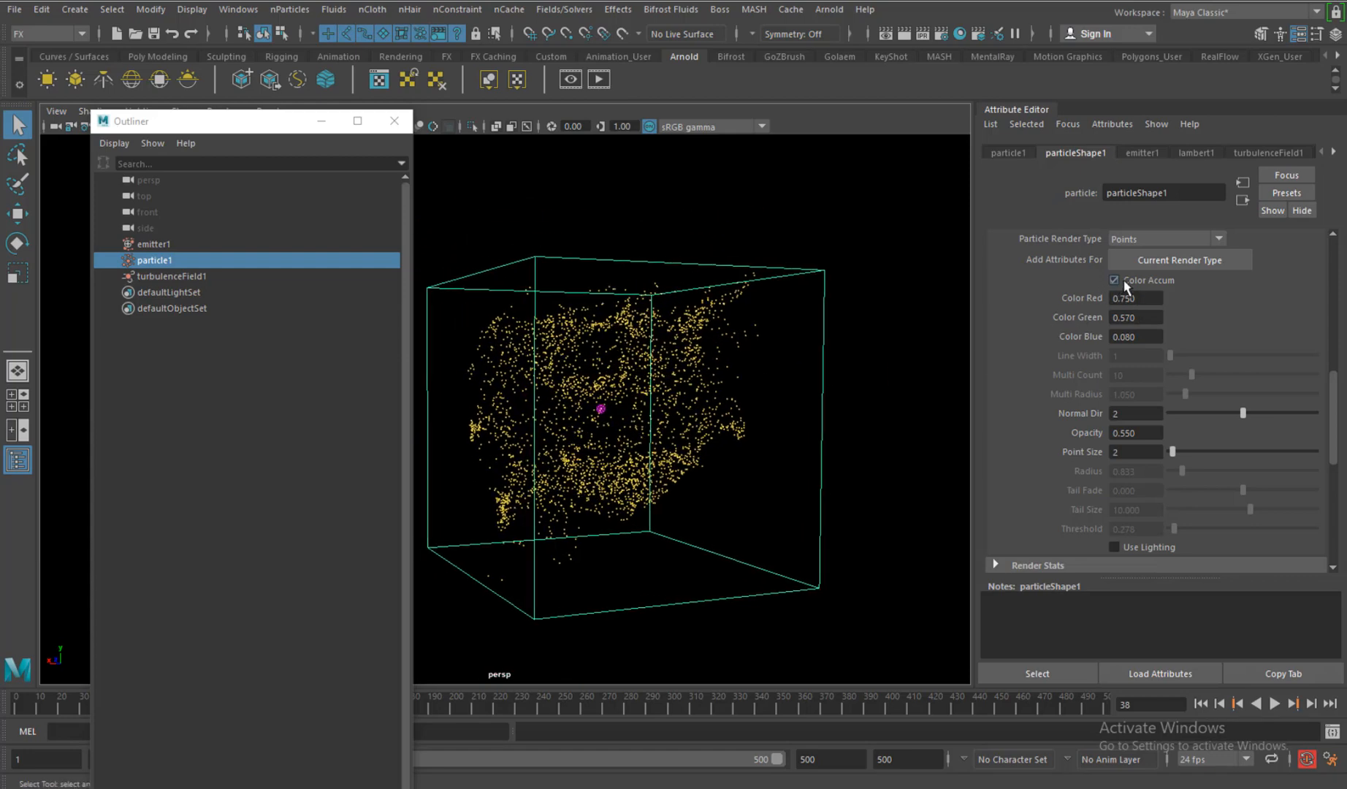
{"action": "right_click_drag", "start_coordinate": [743, 411], "coordinate": [729, 417], "text": "alt"}
{"action": "middle_click_drag", "start_coordinate": [729, 418], "coordinate": [738, 422], "text": "alt"}
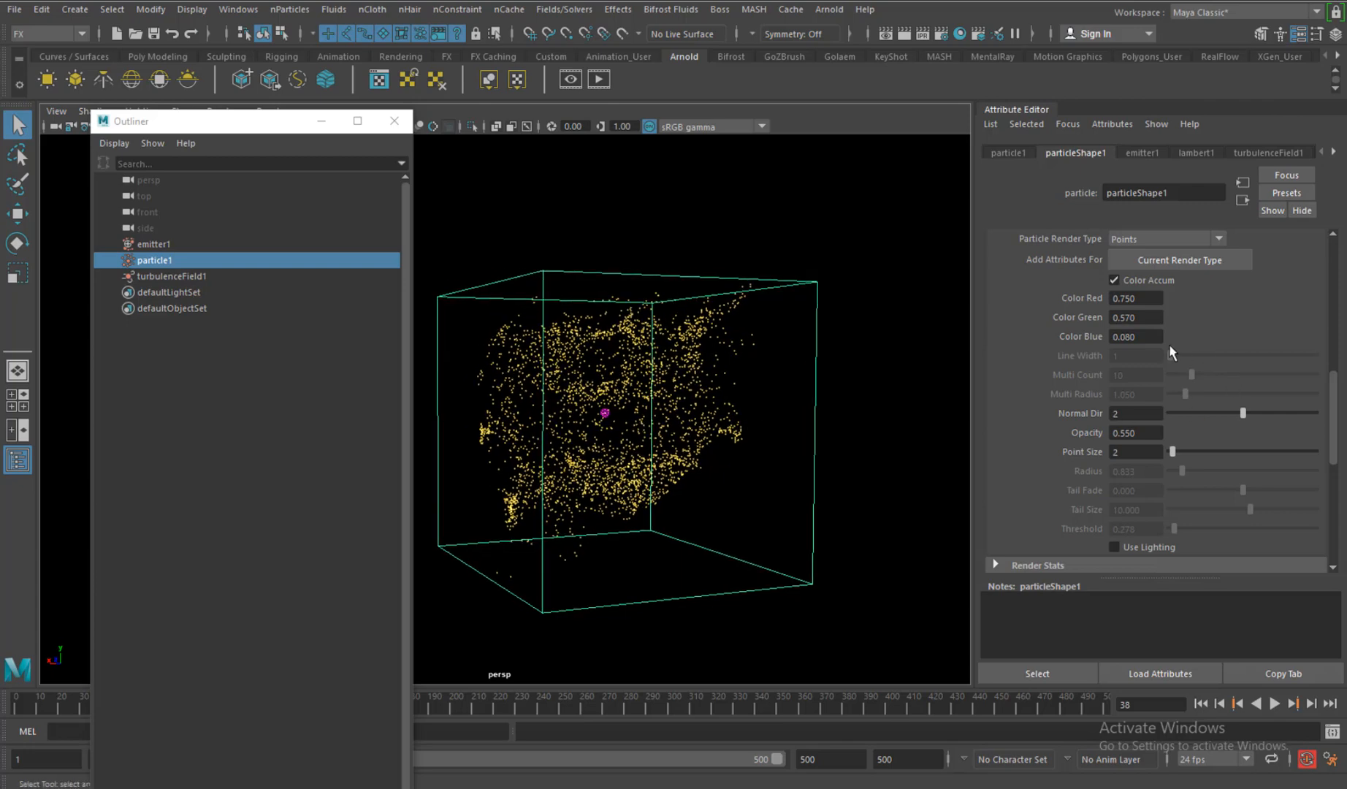
{"action": "mouse_move", "coordinate": [1142, 435]}
{"action": "left_mouse_down", "text": "ctrl"}
{"action": "mouse_move", "coordinate": [1186, 441]}
{"action": "mouse_move", "coordinate": [1164, 436]}
{"action": "left_mouse_up", "text": "ctrl"}
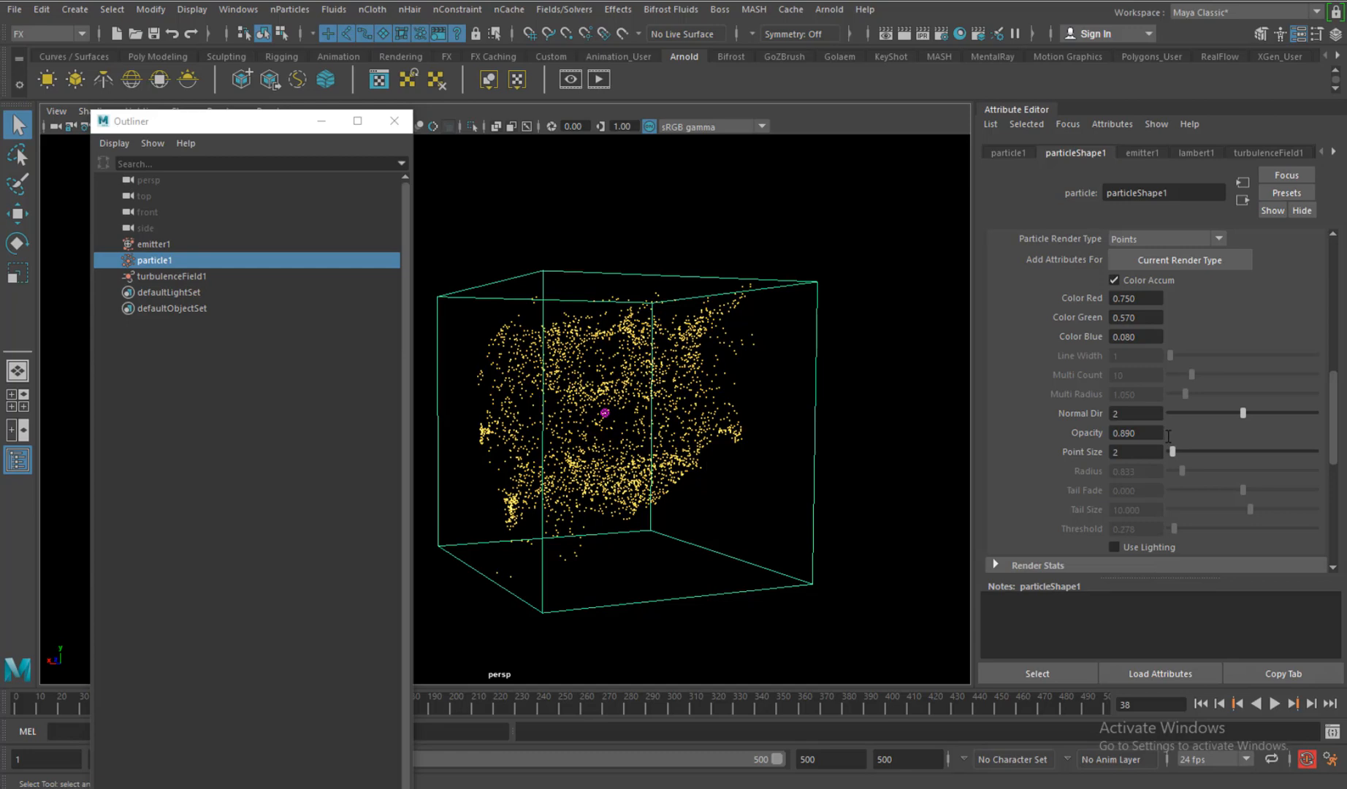
- Shift the particle colour towards orange with Color Red at 0.940 and Color Green at 0.540
{"action": "middle_click_drag", "start_coordinate": [757, 344], "coordinate": [777, 351], "text": "alt"}
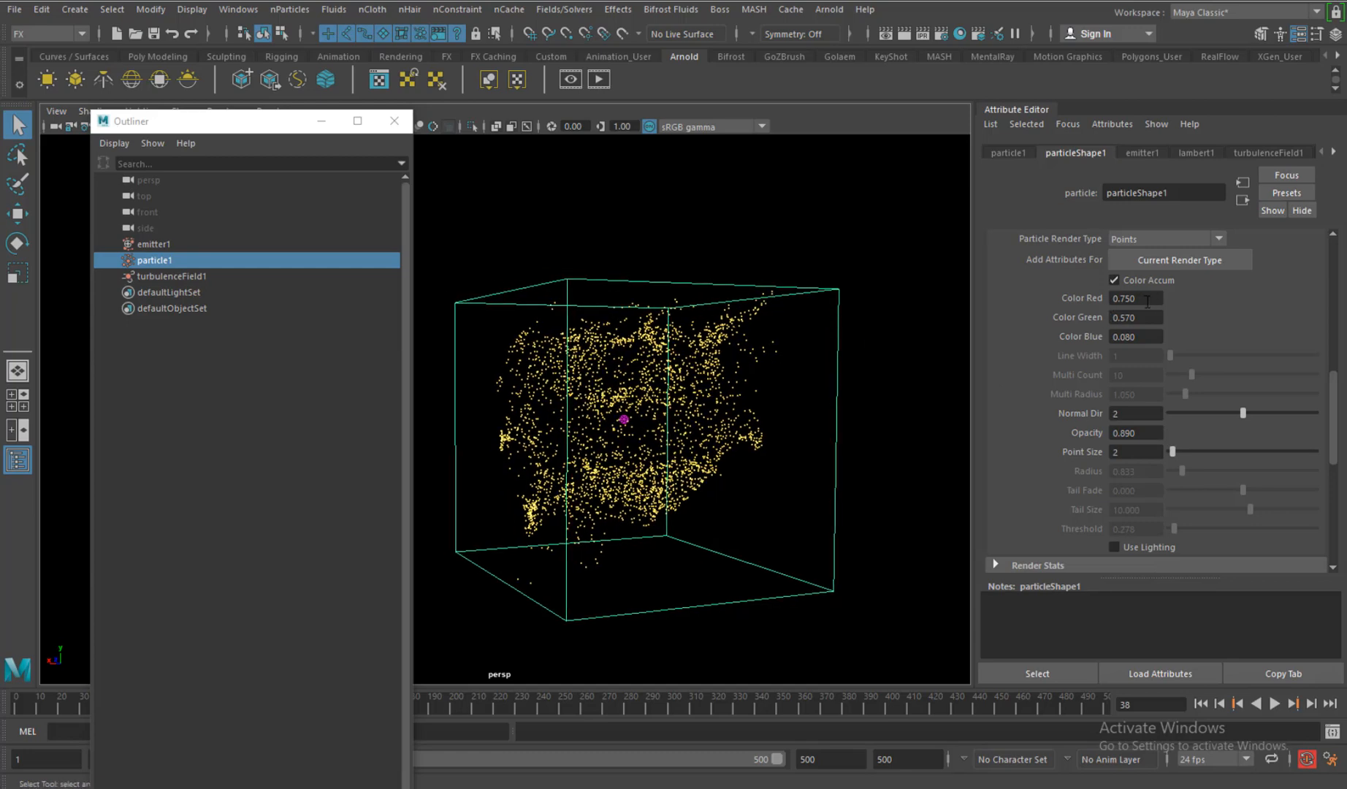
{"action": "left_click_drag", "start_coordinate": [1159, 302], "coordinate": [1161, 302], "text": "ctrl"}
{"action": "mouse_move", "coordinate": [779, 423]}
{"action": "left_mouse_down", "text": "alt"}
{"action": "mouse_move", "coordinate": [770, 394]}
{"action": "mouse_move", "coordinate": [774, 408]}
{"action": "left_mouse_up", "text": "alt"}
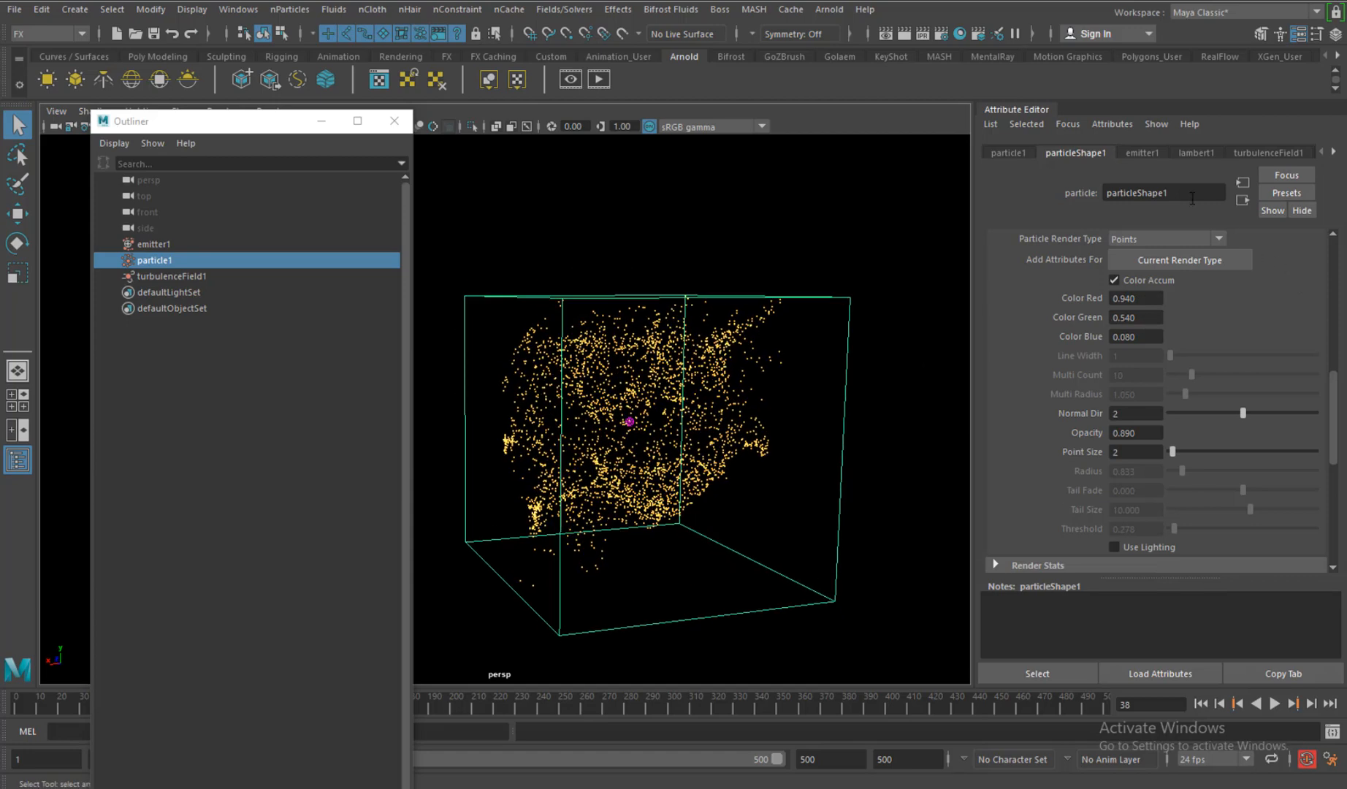
- Set the emitter's rate to 5000 particles per second and play the simulation from the start
{"action": "left_click", "coordinate": [1142, 151]}
{"action": "left_click_drag", "start_coordinate": [1159, 416], "coordinate": [1019, 407]}
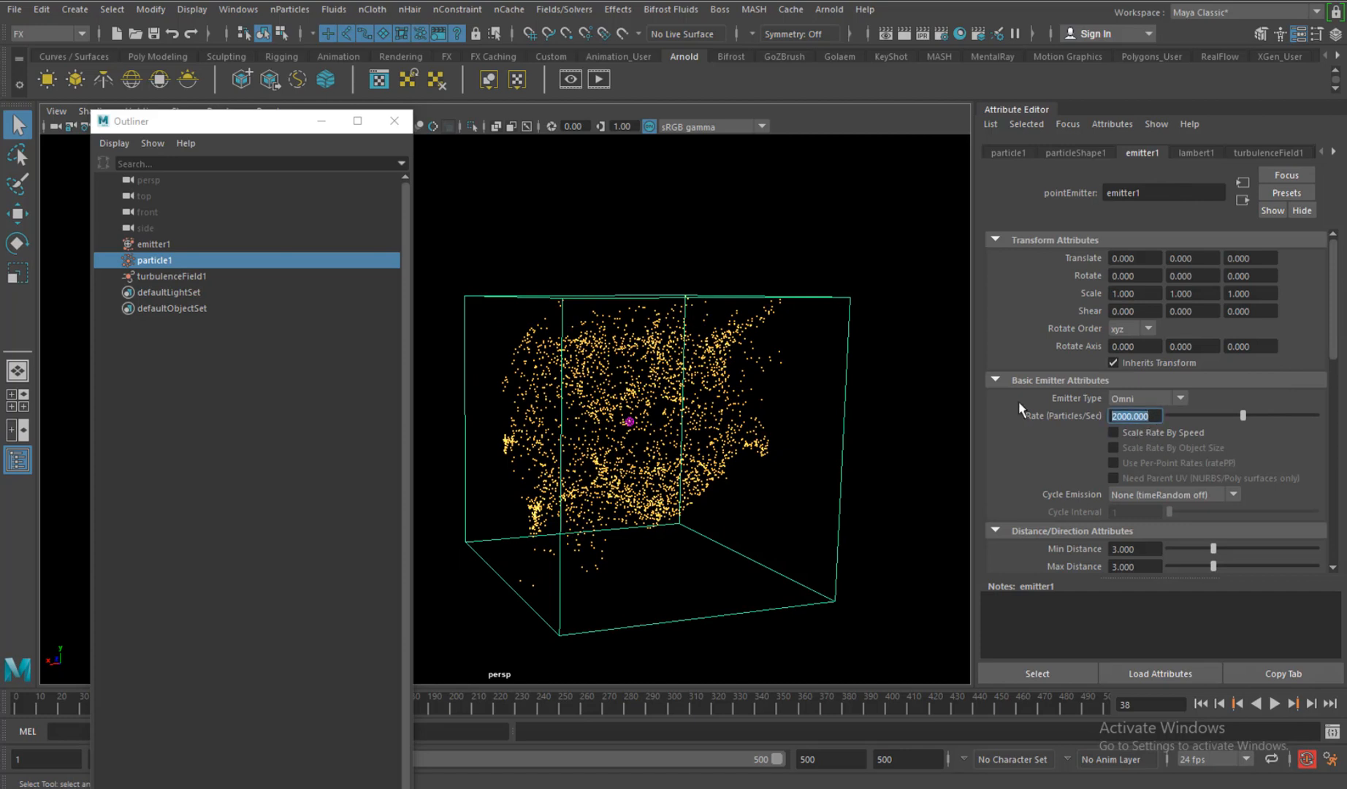
{"action": "type", "text": "5000"}
{"action": "key", "text": "Return"}
{"action": "left_click", "coordinate": [1200, 703]}
{"action": "left_click", "coordinate": [1275, 704]}
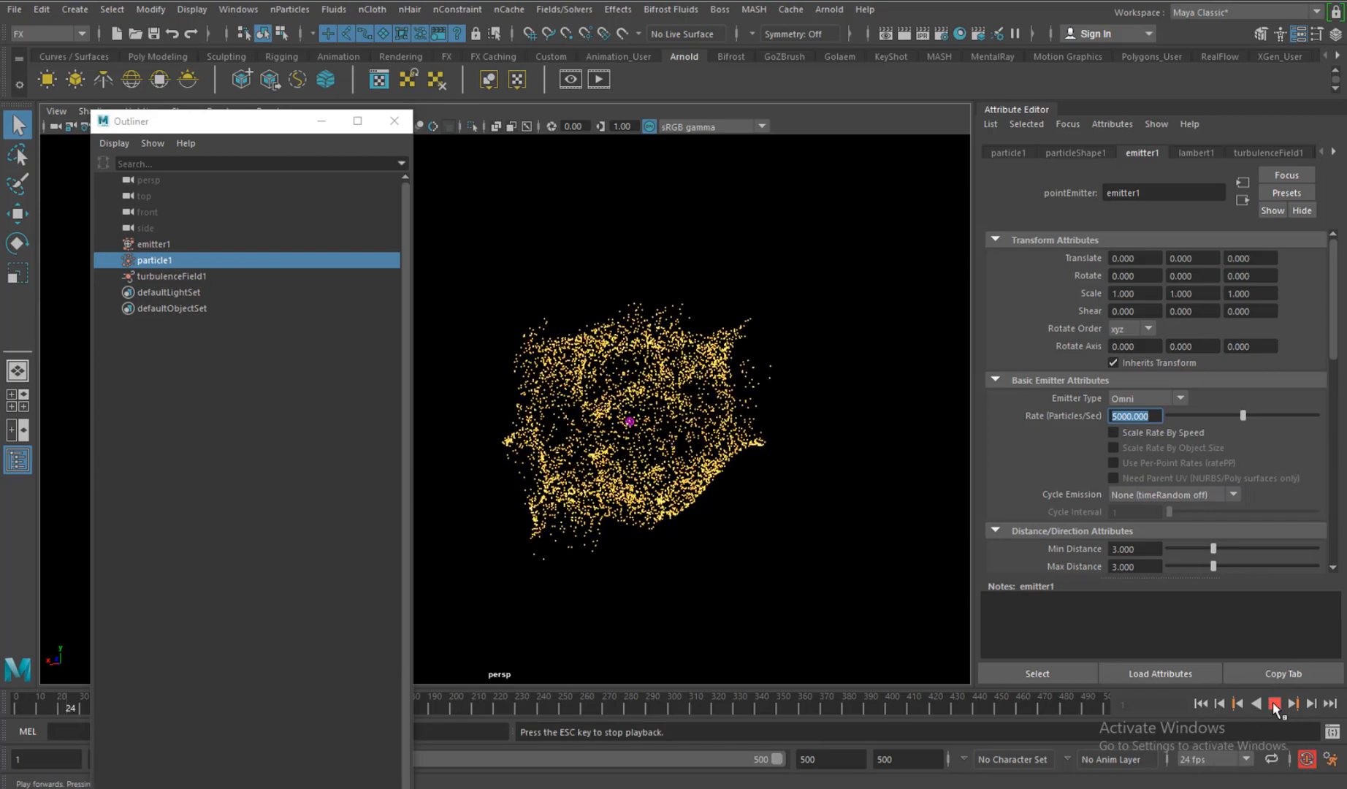
{"action": "left_click", "coordinate": [1275, 704]}
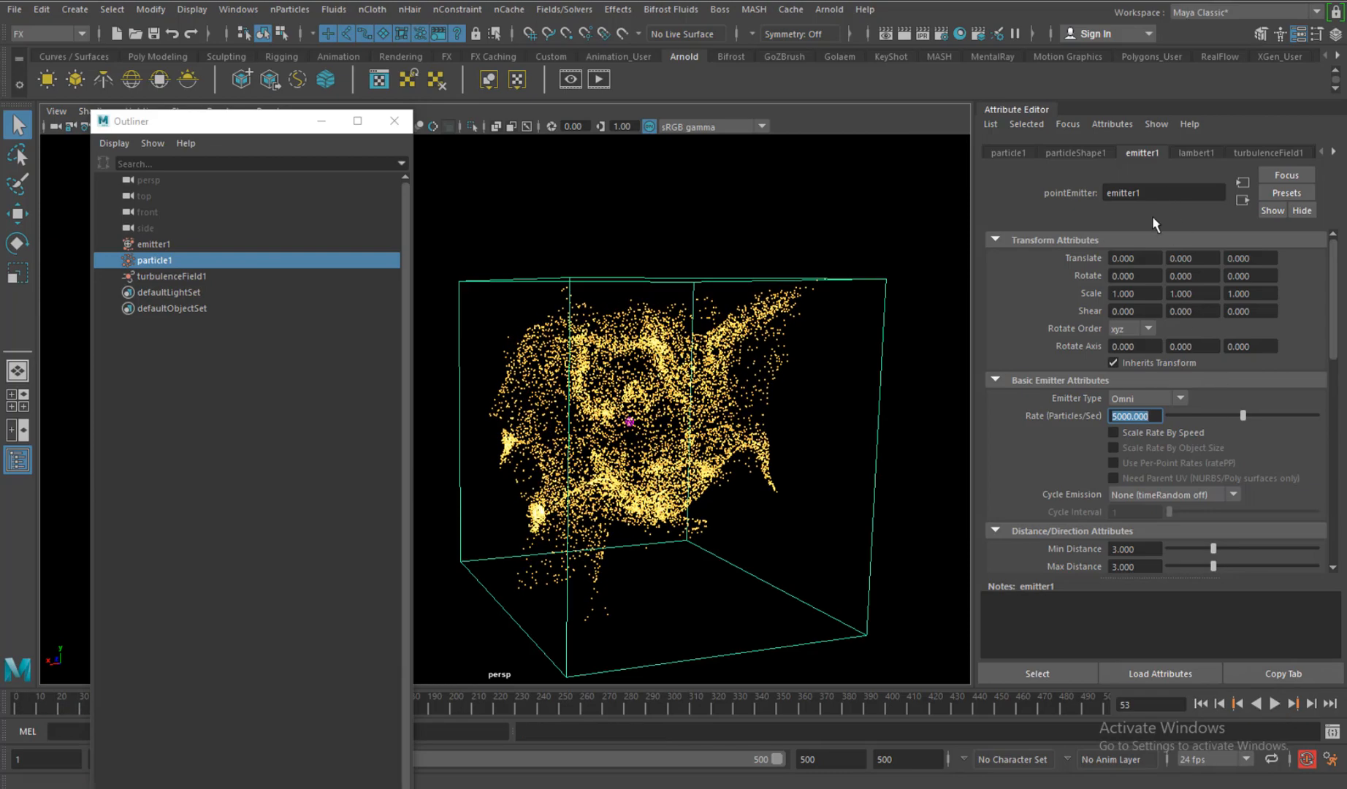
- Deepen the particles' orange by lowering the particle shape's Color Green to 0.260
{"action": "left_click", "coordinate": [1077, 152]}
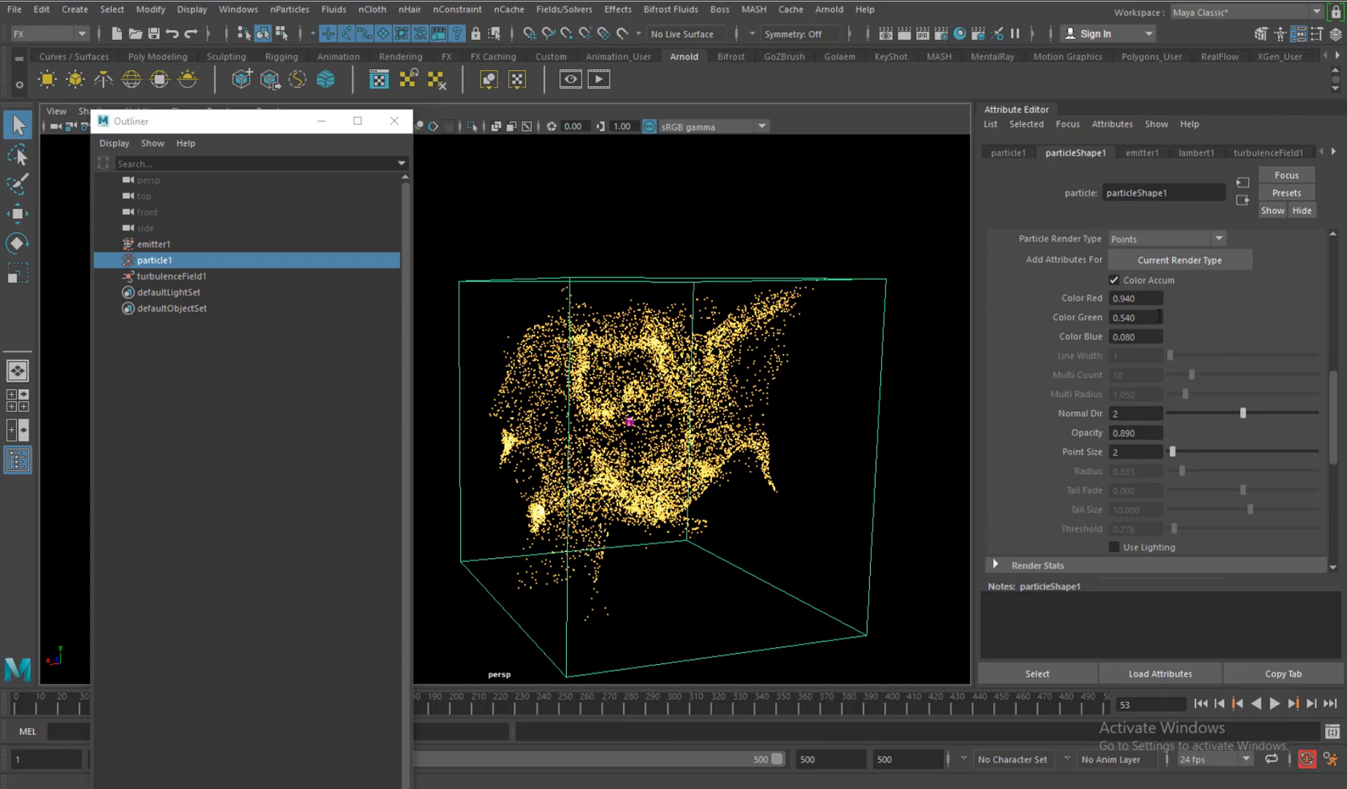
{"action": "left_click_drag", "start_coordinate": [1134, 319], "coordinate": [1126, 319], "text": "ctrl"}
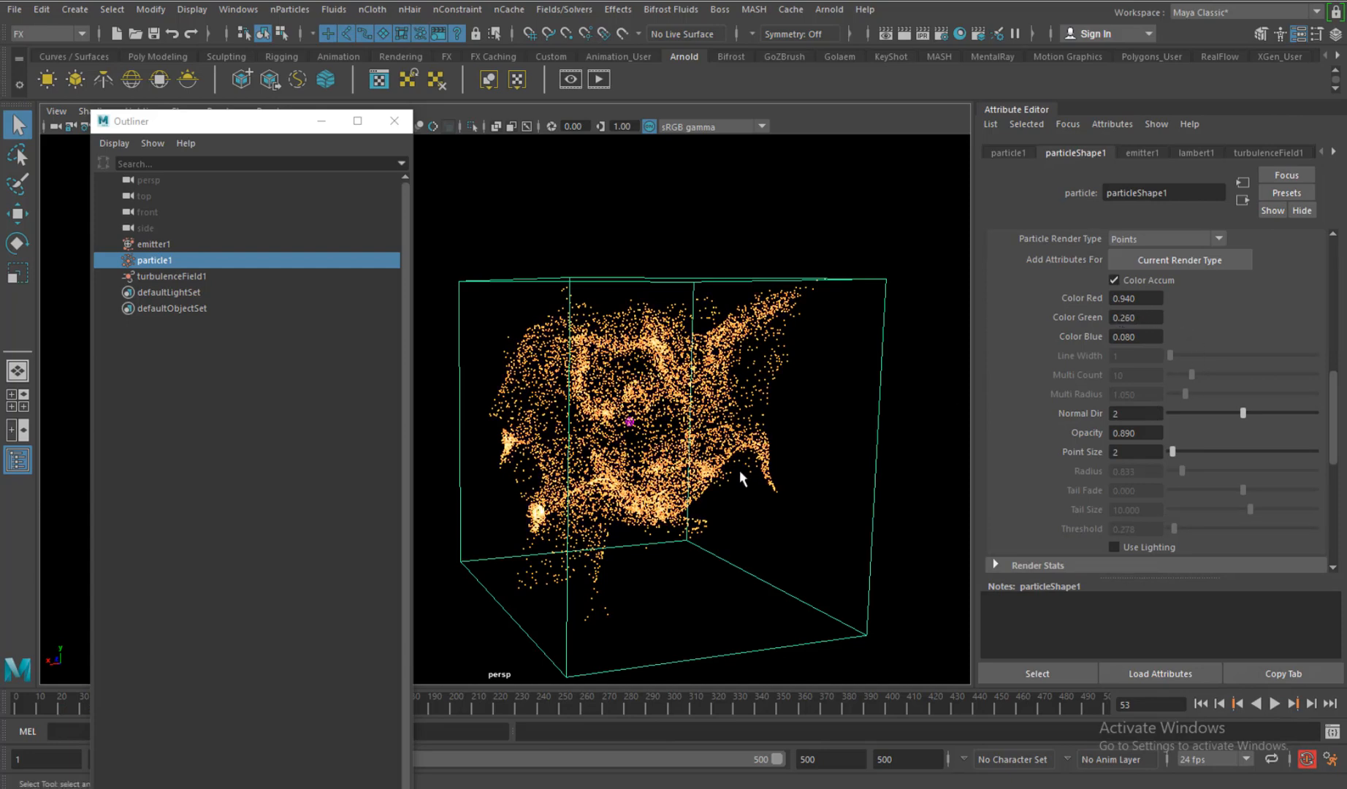
{"action": "left_click_drag", "start_coordinate": [738, 469], "coordinate": [755, 440], "text": "alt"}
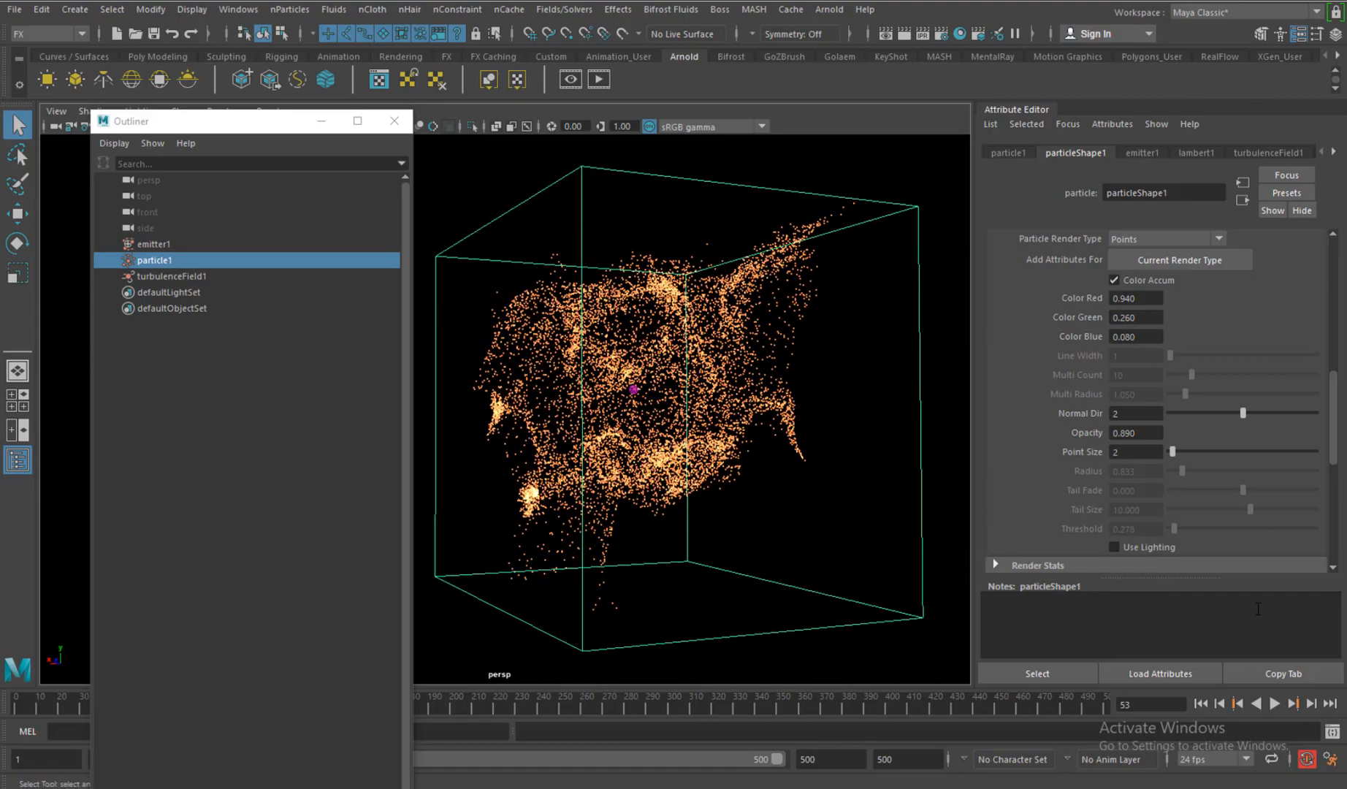
- Play the recoloured particle simulation from the first frame to review how the particles spread
{"action": "left_click", "coordinate": [1199, 703]}
{"action": "left_click", "coordinate": [1275, 703]}
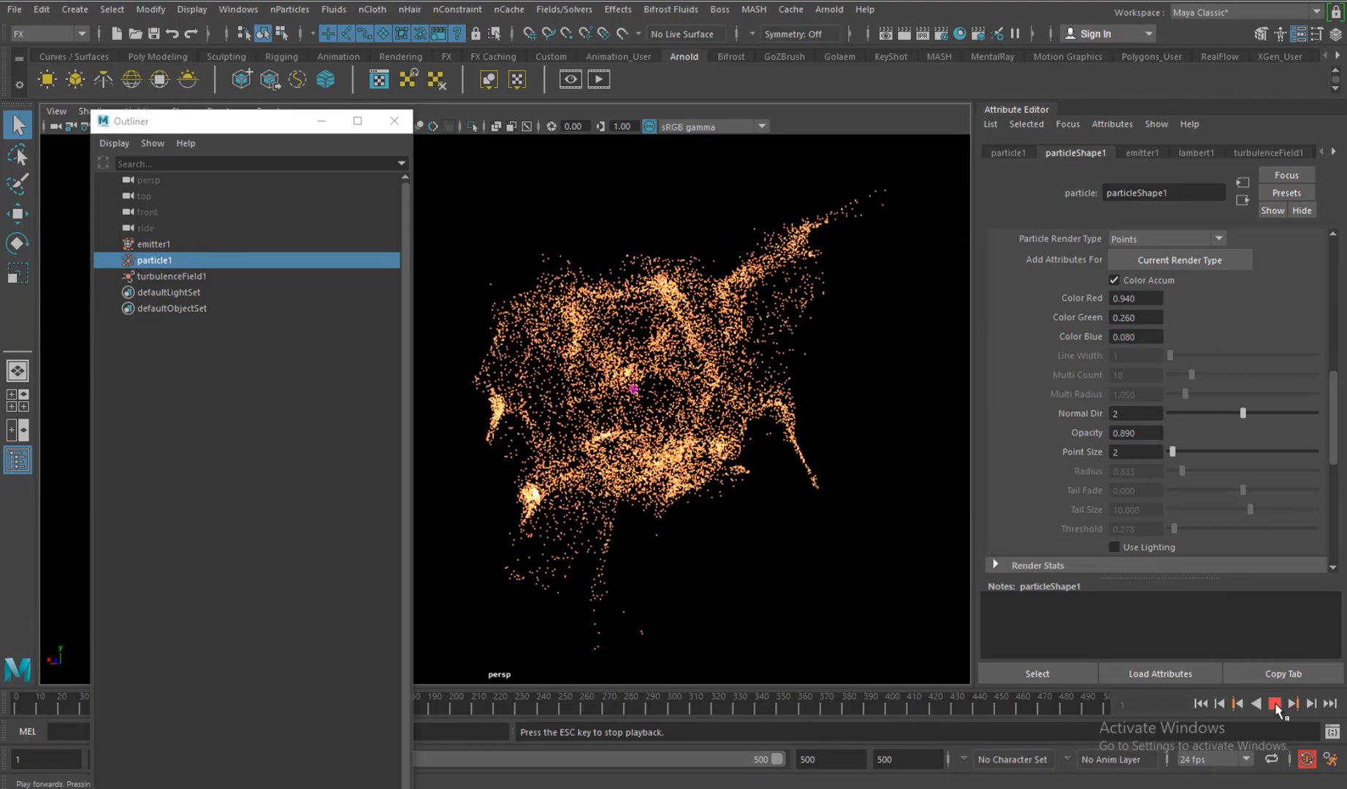
{"action": "left_click", "coordinate": [1275, 703]}
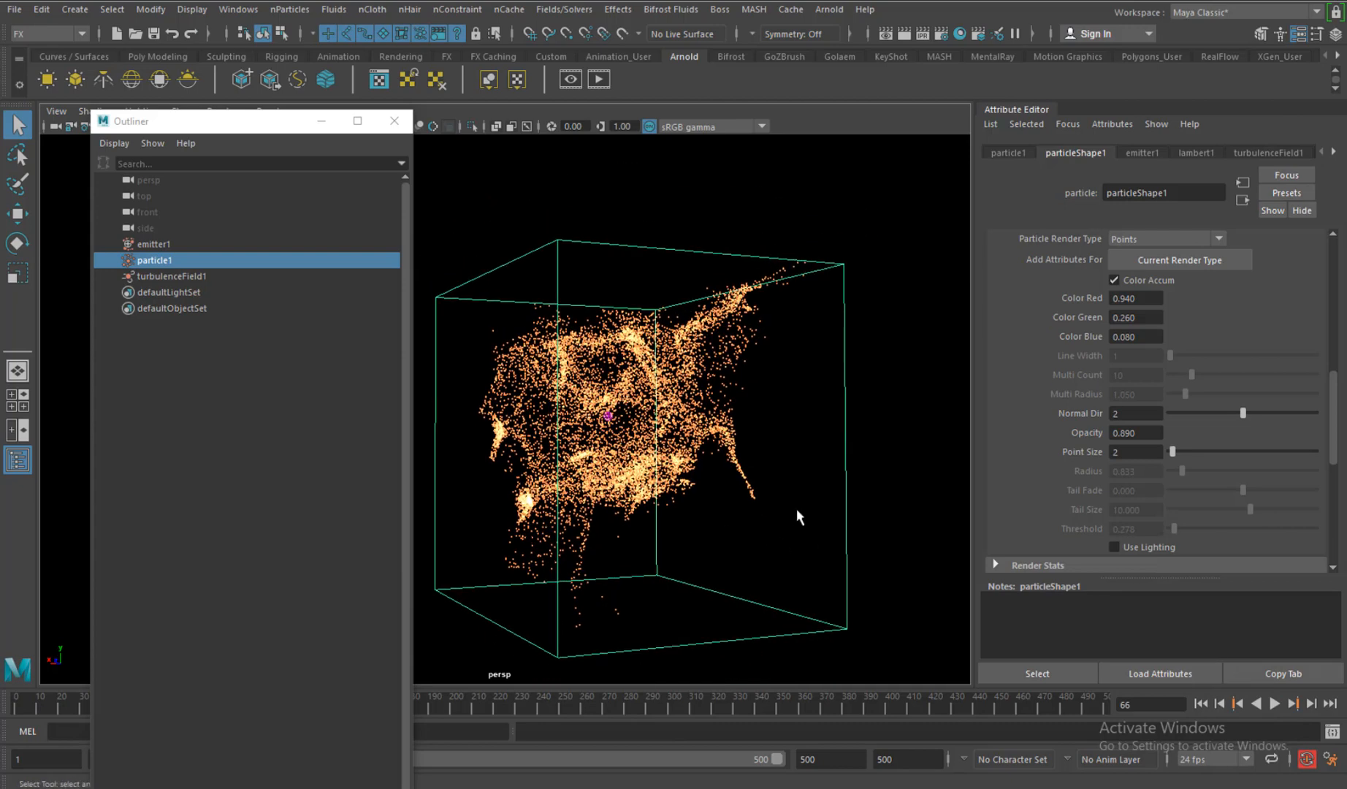
{"action": "left_click", "coordinate": [1274, 702]}
{"action": "left_click", "coordinate": [1275, 703]}
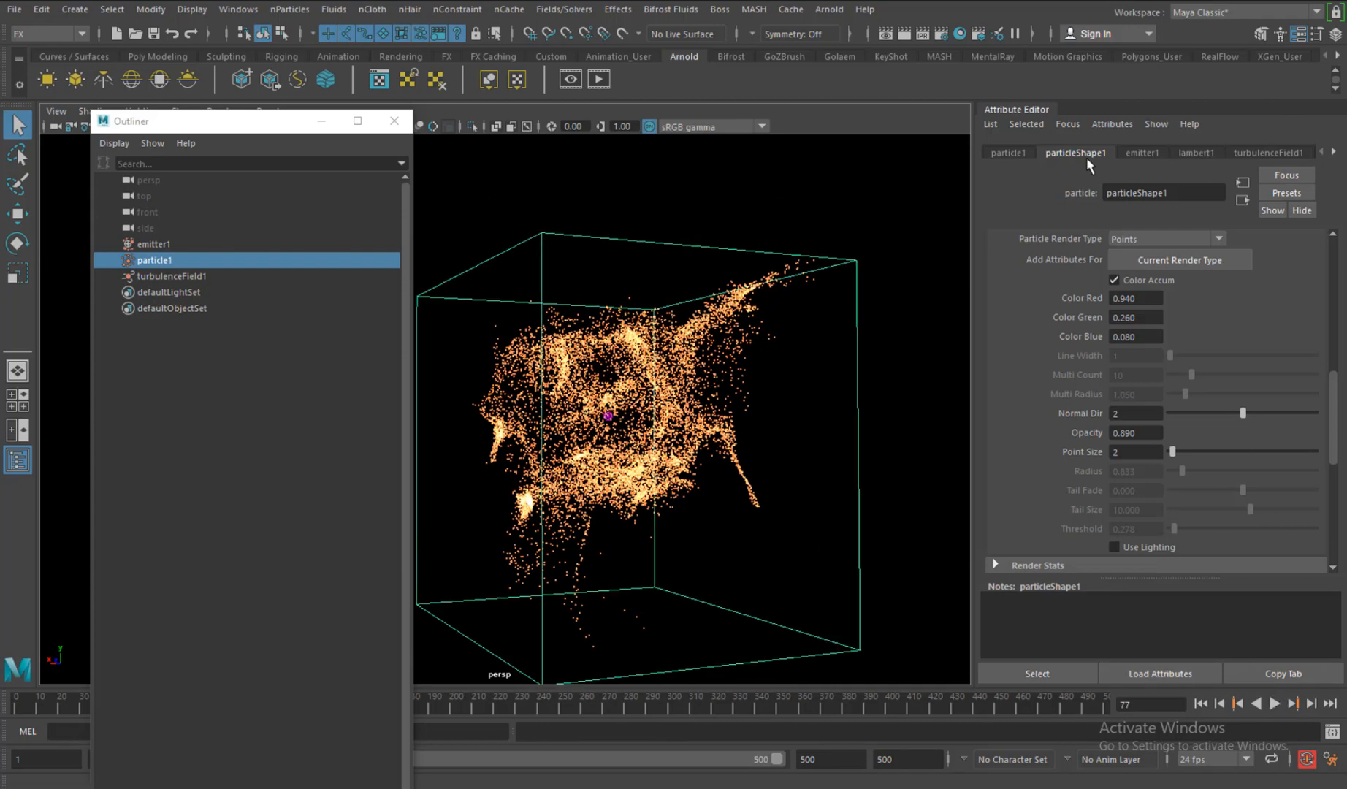
- Set the emitter's Cycle Emission to Frame (timeRandom on) and play the simulation from the start
{"action": "left_click", "coordinate": [1141, 153]}
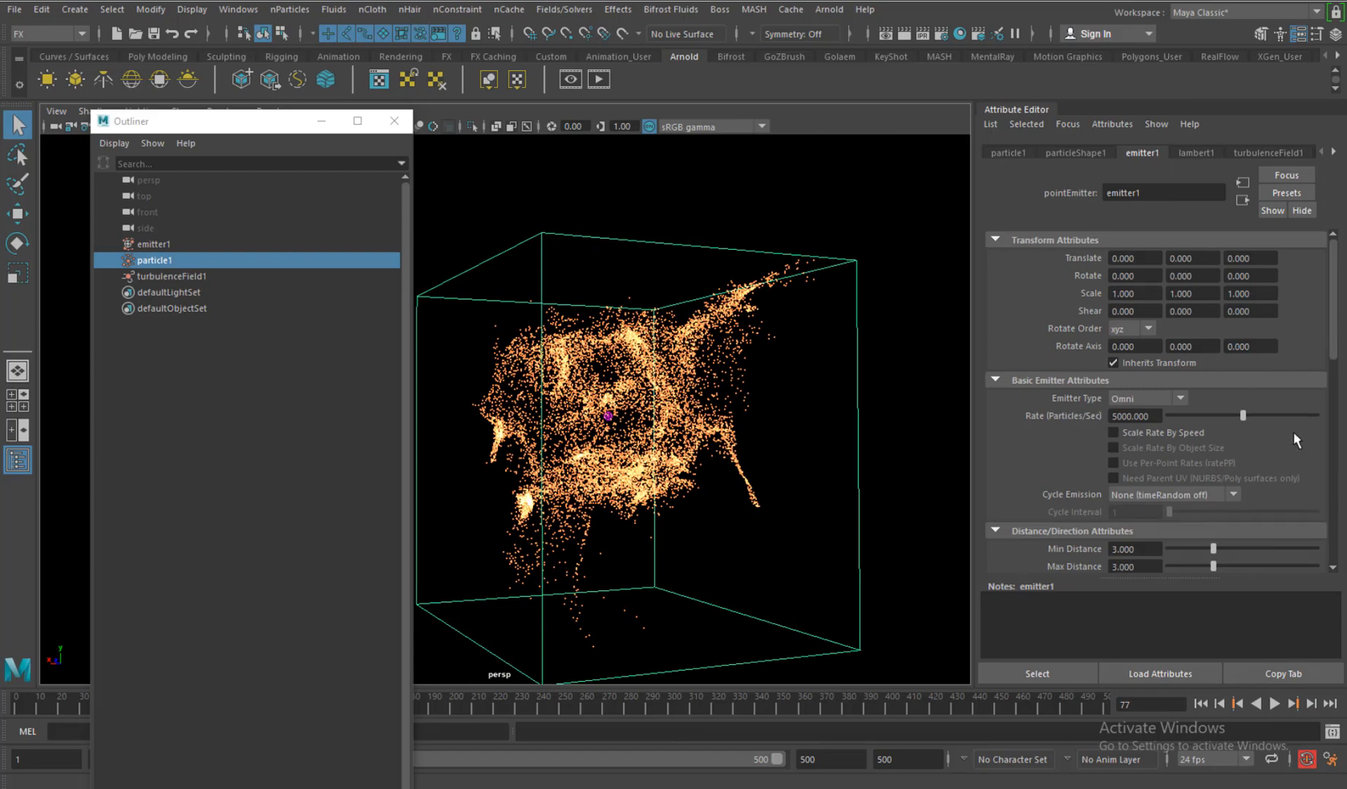
{"action": "scroll", "coordinate": [1079, 397], "scroll_direction": "down", "scroll_amount": 3}
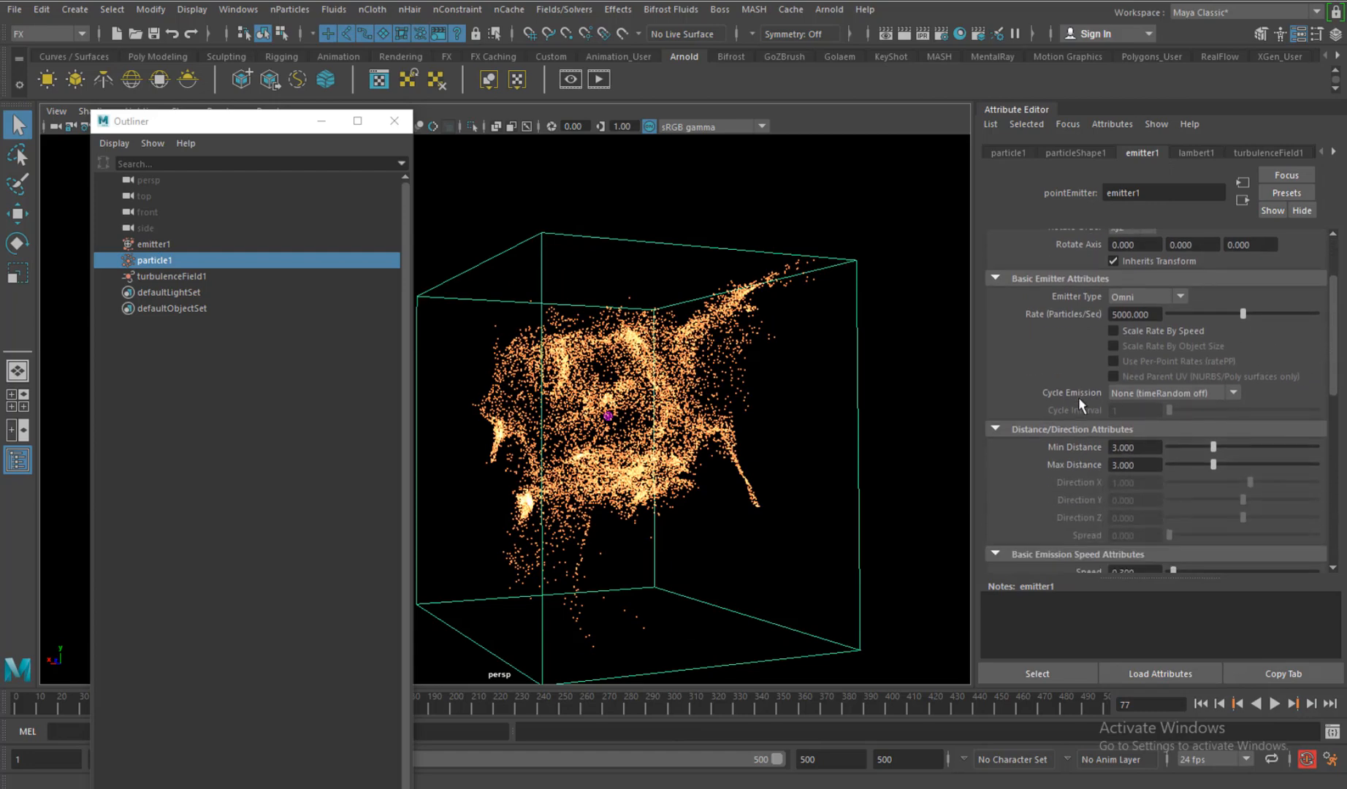
{"action": "mouse_move", "coordinate": [839, 426]}
{"action": "left_mouse_down", "text": "alt"}
{"action": "mouse_move", "coordinate": [809, 439]}
{"action": "mouse_move", "coordinate": [846, 422]}
{"action": "left_mouse_up", "text": "alt"}
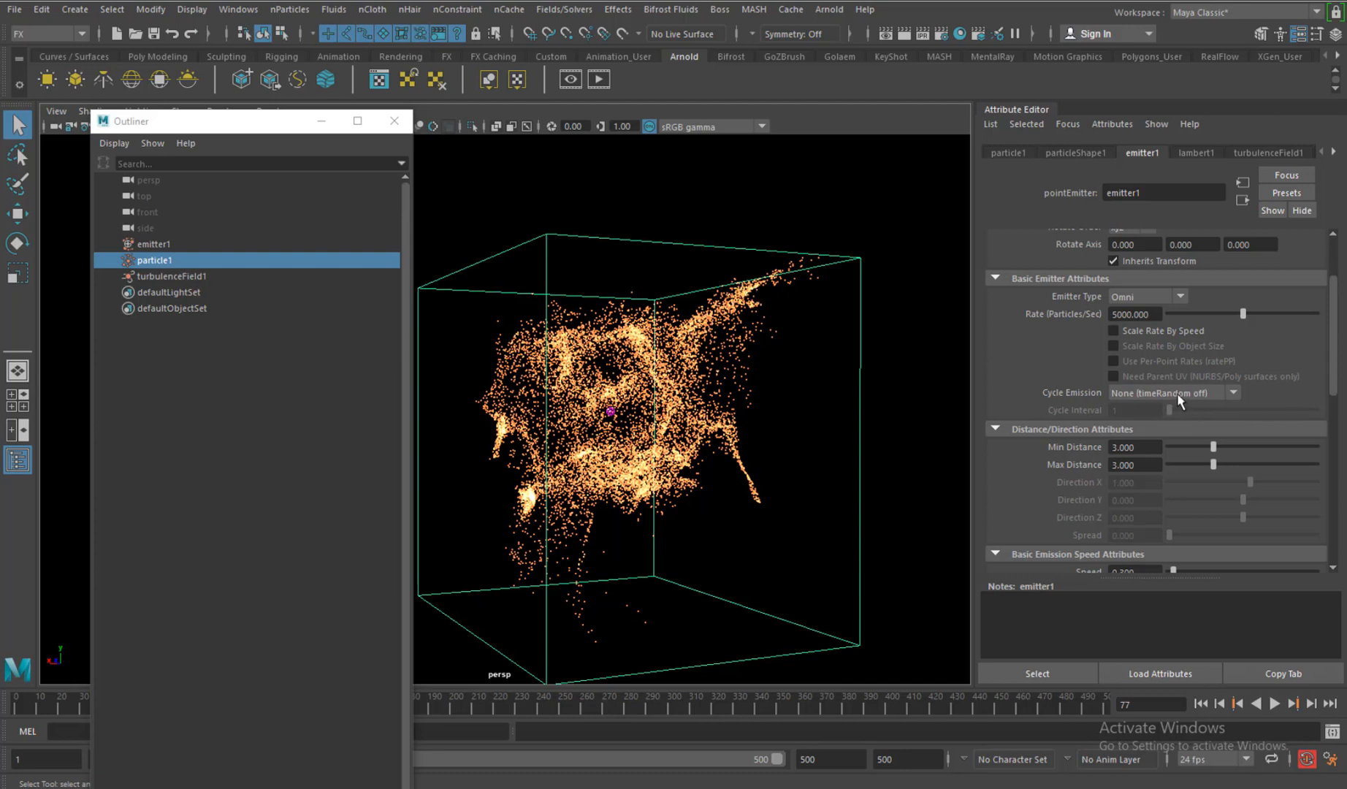
{"action": "left_click", "coordinate": [1152, 391]}
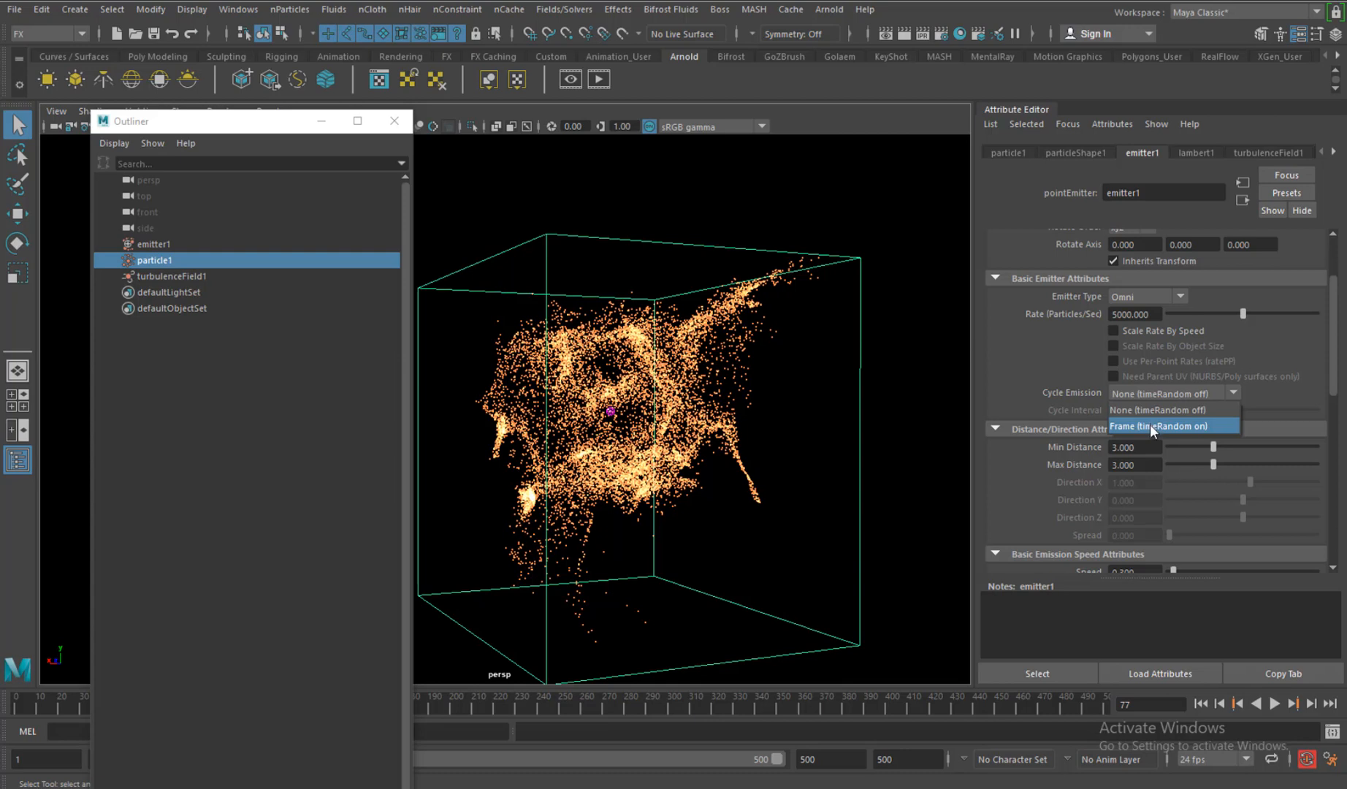
{"action": "left_click", "coordinate": [1152, 426]}
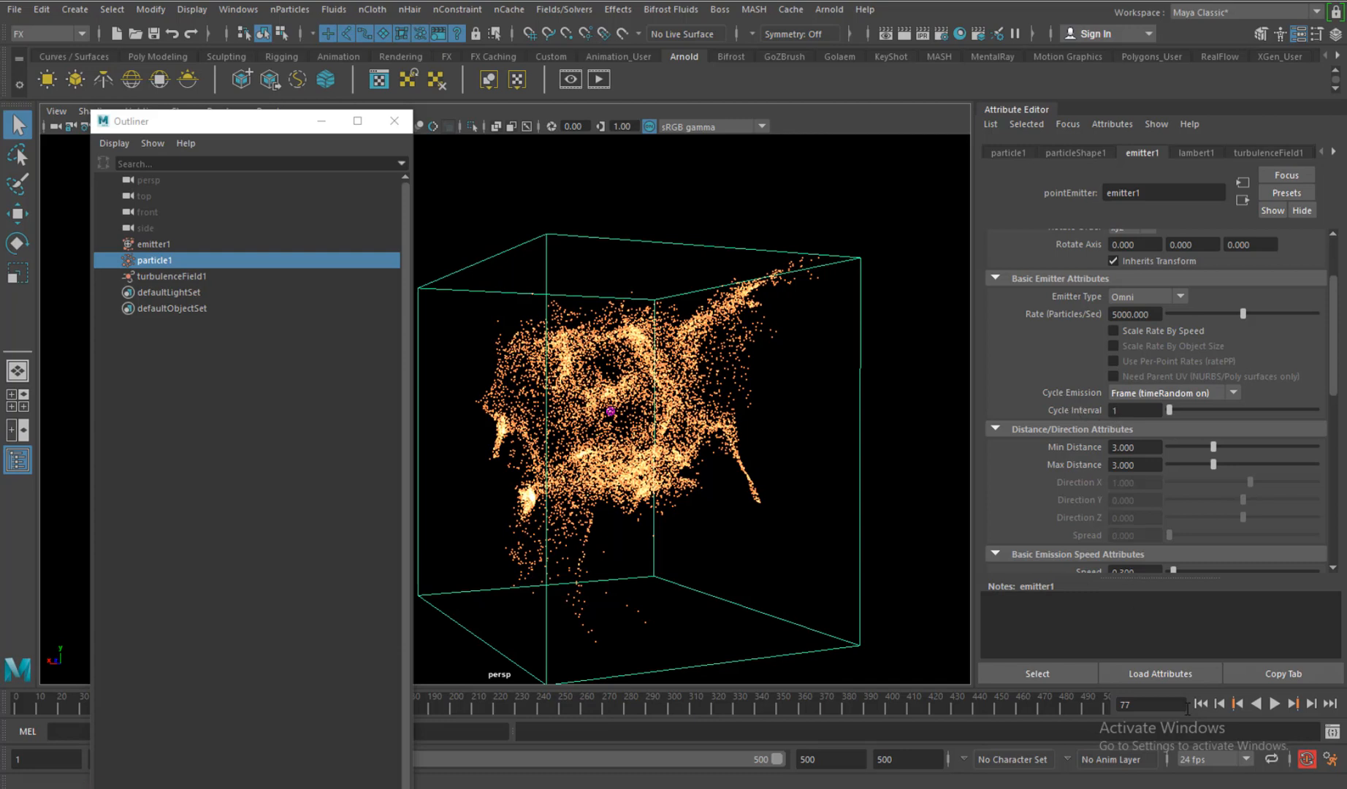
{"action": "left_click", "coordinate": [1200, 703]}
{"action": "left_click", "coordinate": [1275, 704]}
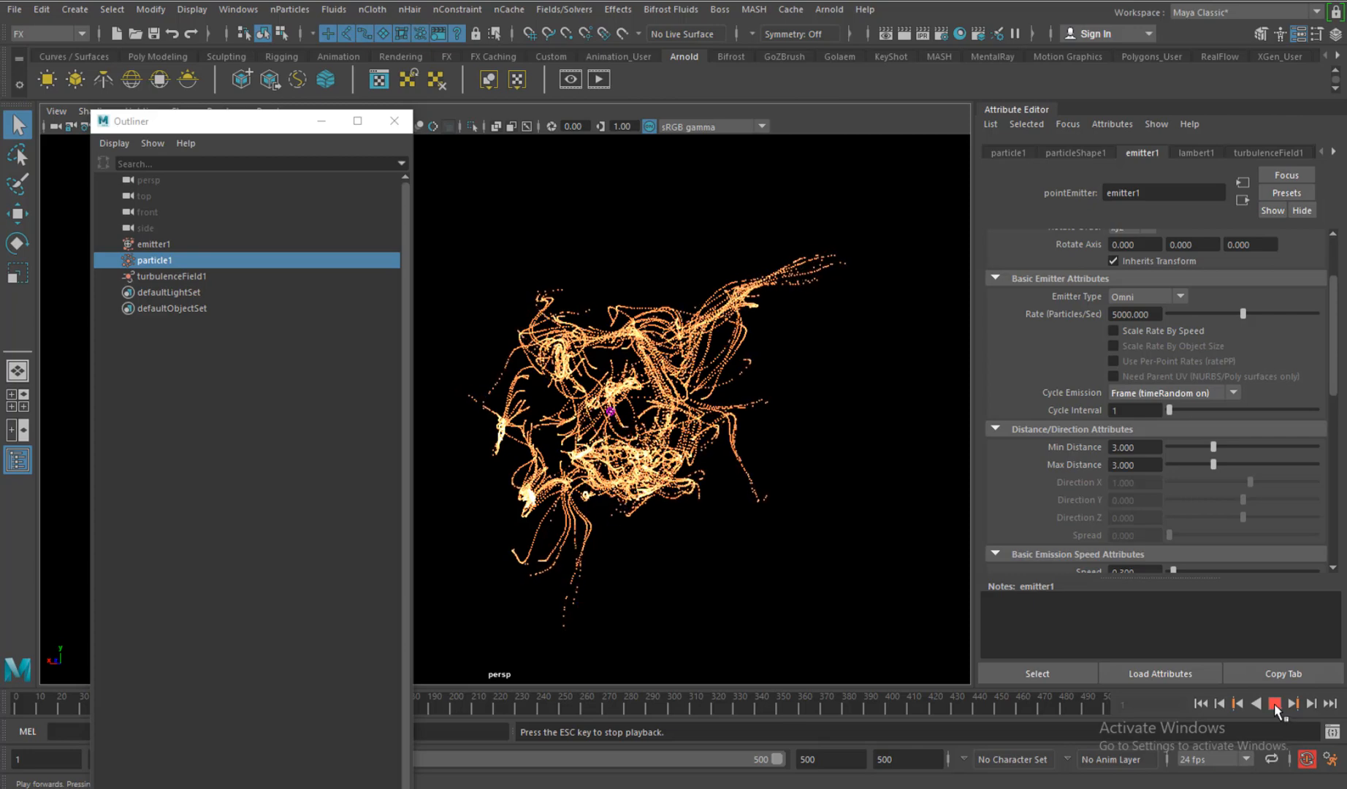
{"action": "left_click", "coordinate": [1275, 703]}
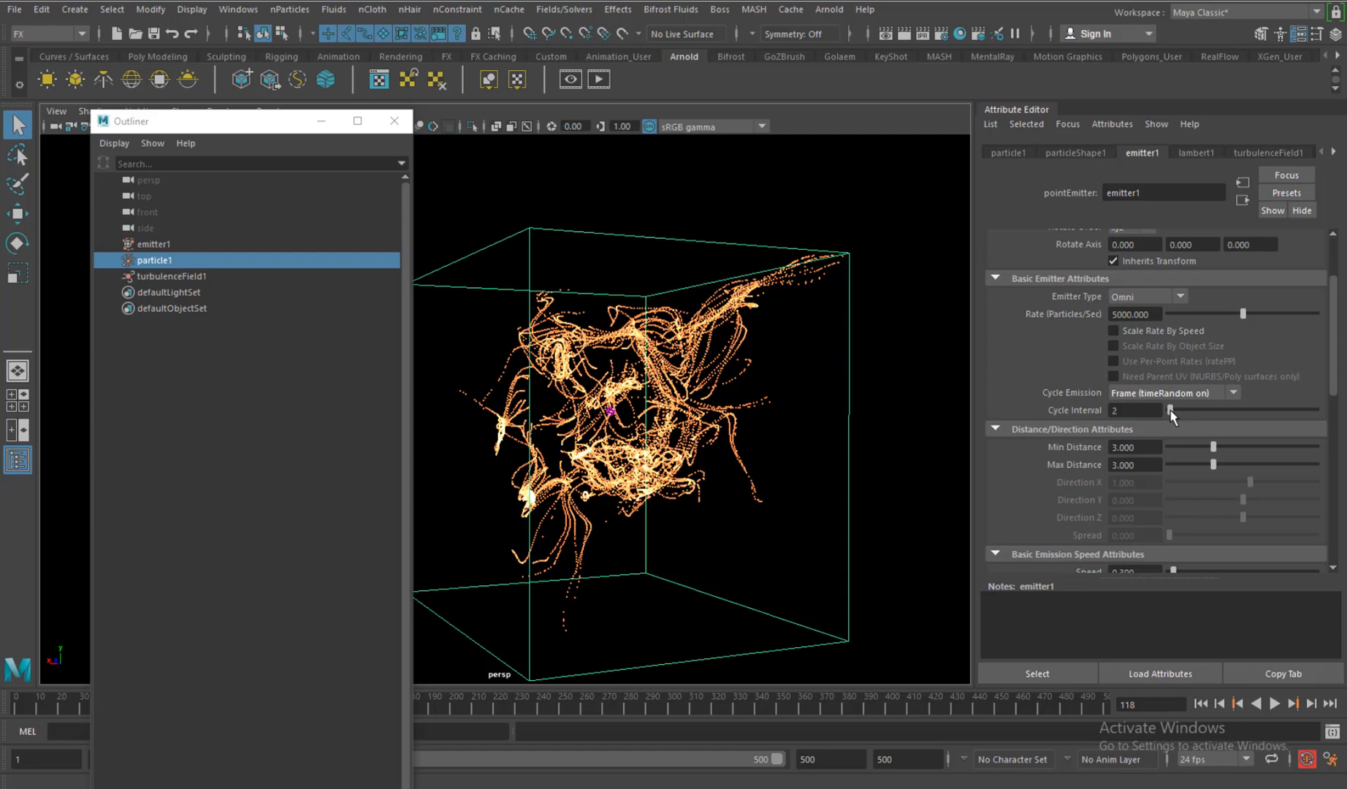
- Set the emitter's Cycle Interval to 2 and replay the simulation from the first frame
{"action": "left_click_drag", "start_coordinate": [1168, 409], "coordinate": [1171, 410]}
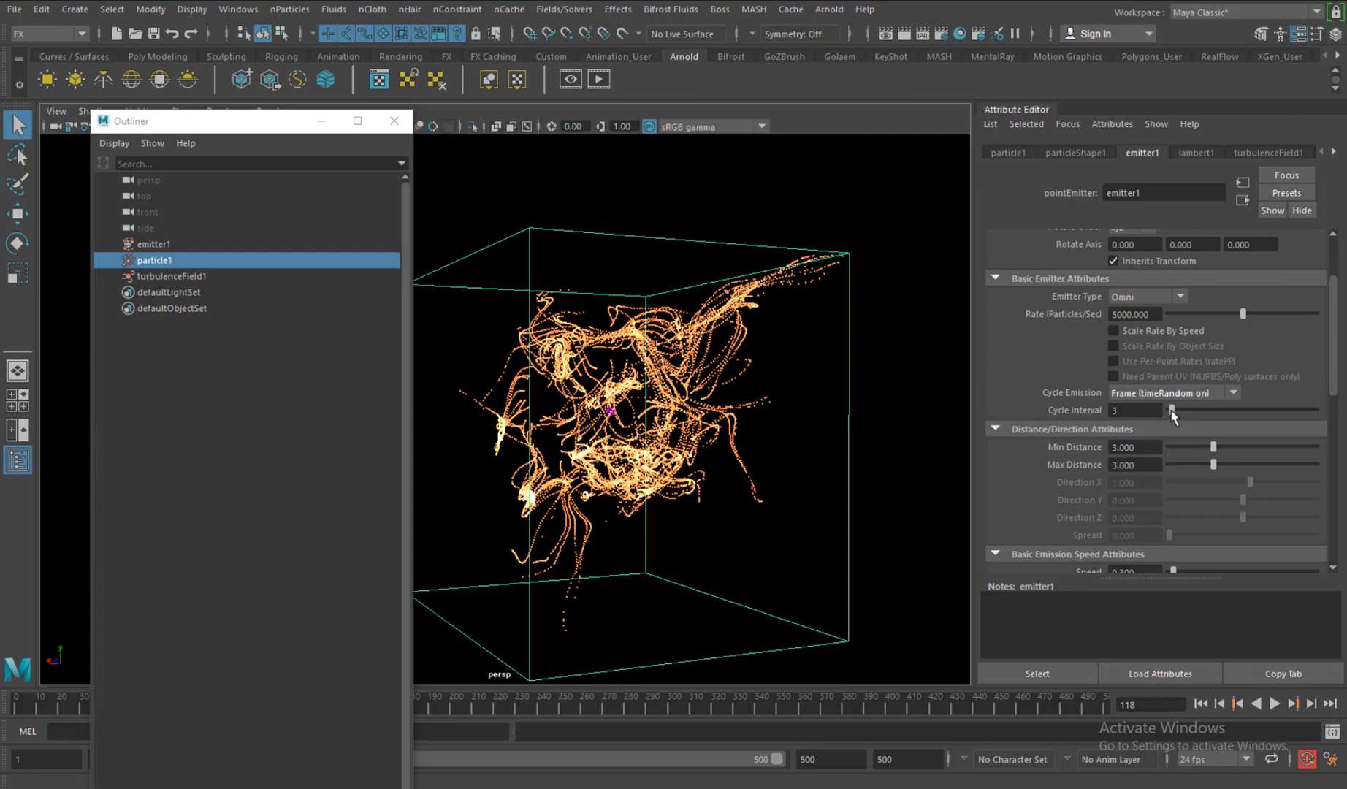
{"action": "left_click", "coordinate": [1200, 702]}
{"action": "left_click", "coordinate": [1275, 703]}
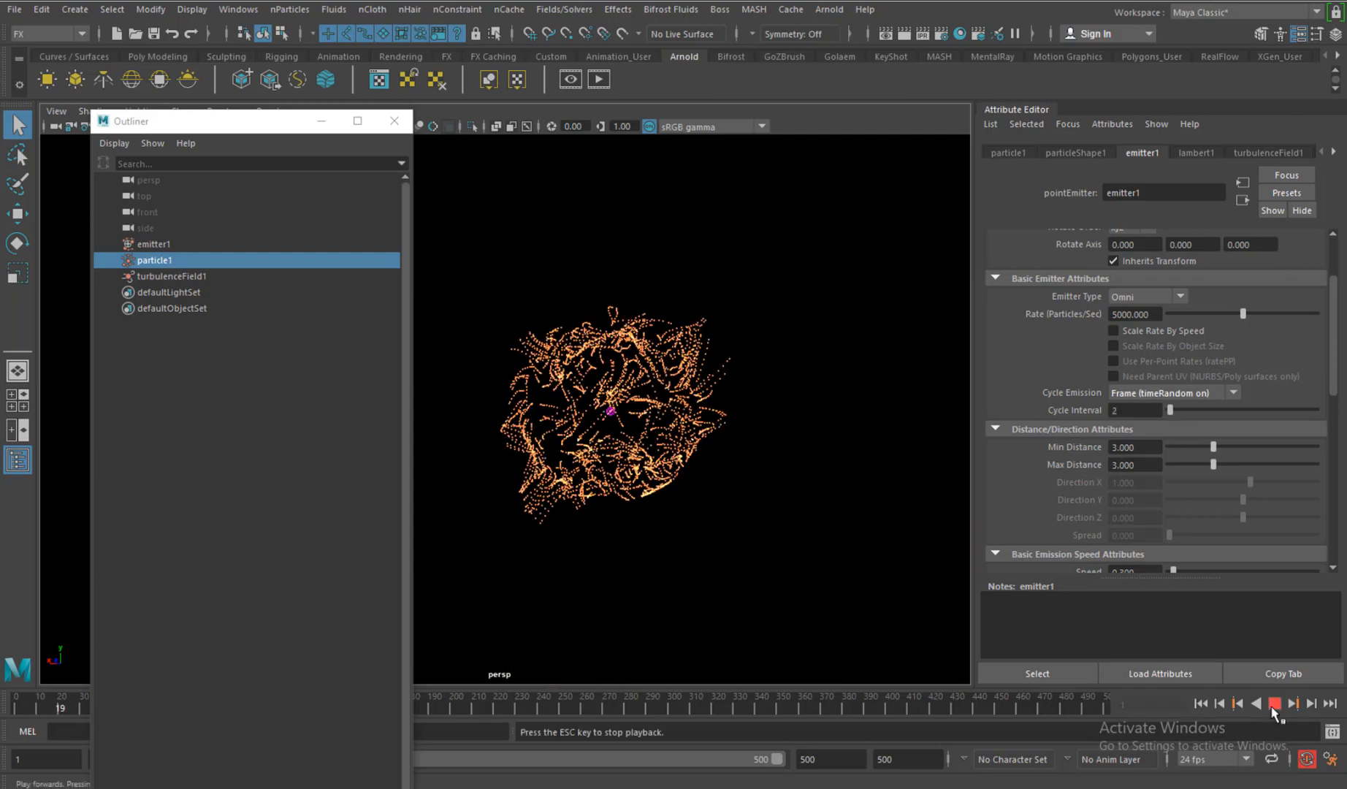
{"action": "left_click", "coordinate": [1274, 703]}
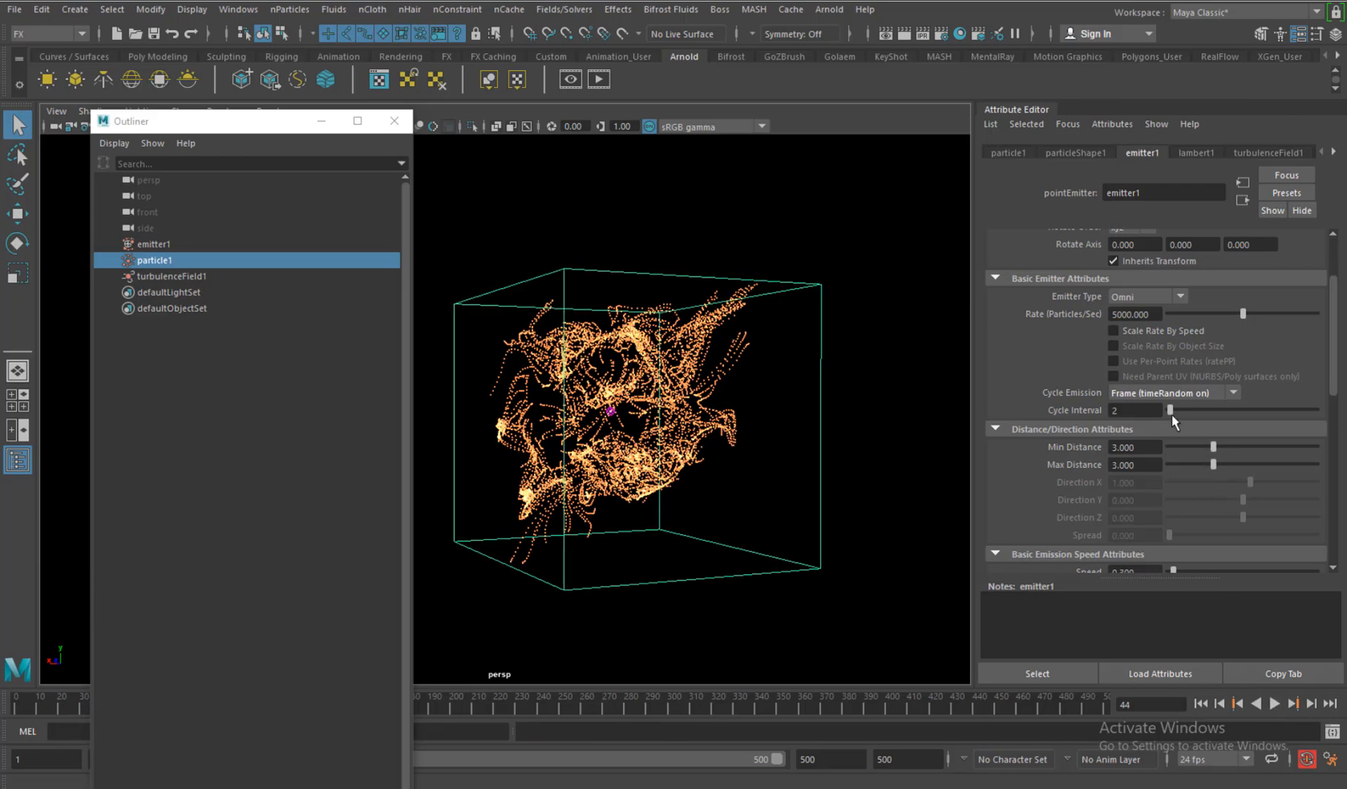
- Increase the emitter's Cycle Interval to 4 and replay the simulation from the first frame
{"action": "left_click_drag", "start_coordinate": [1169, 410], "coordinate": [1173, 410]}
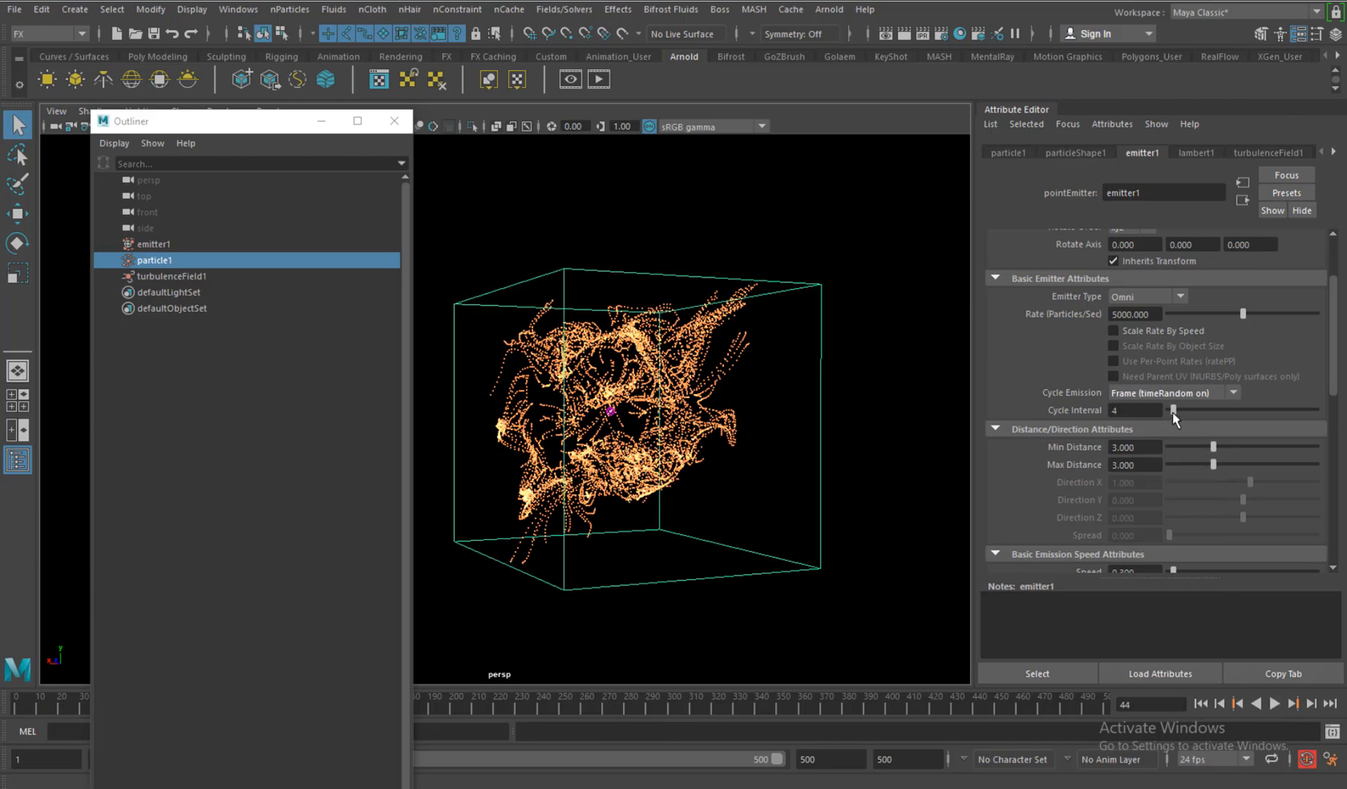
{"action": "left_click", "coordinate": [1200, 703]}
{"action": "left_click", "coordinate": [1273, 704]}
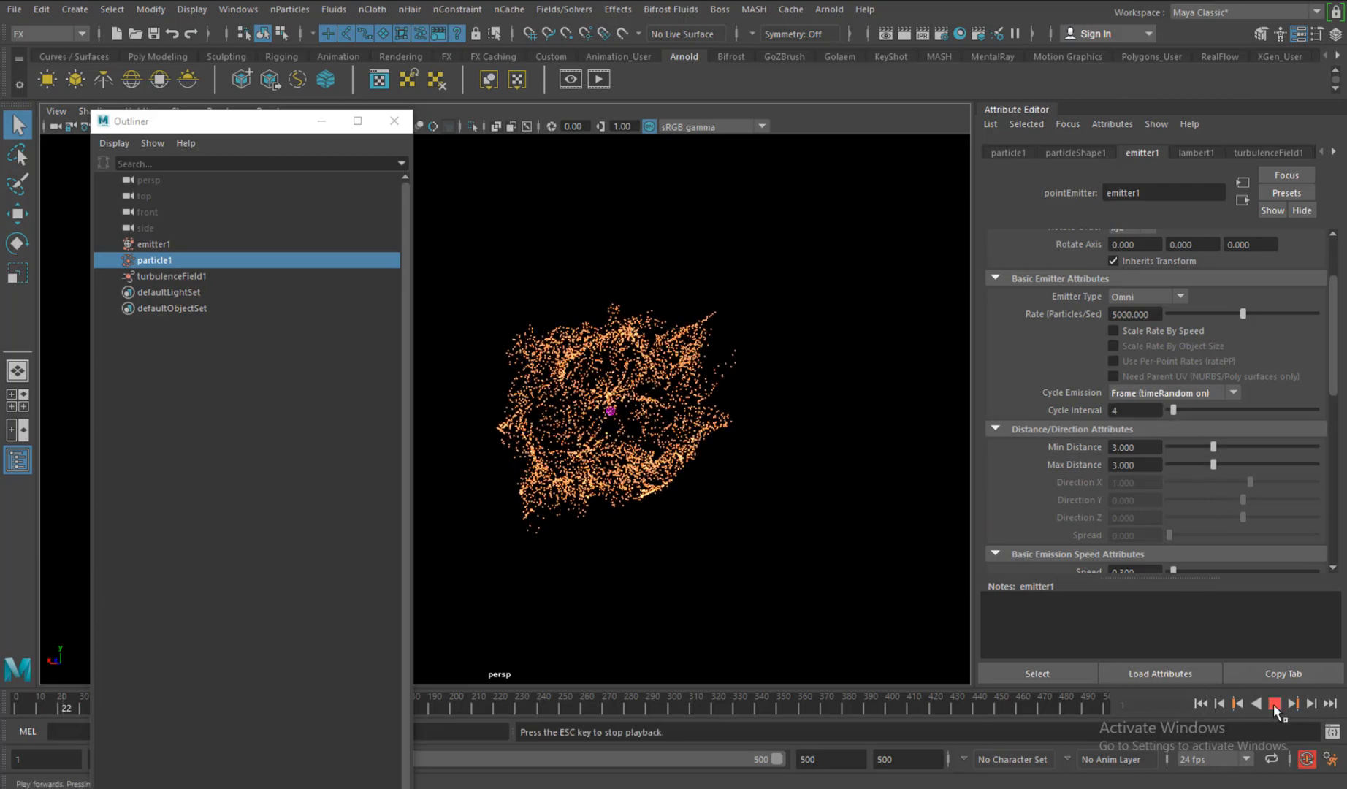
{"action": "left_click", "coordinate": [1274, 704]}
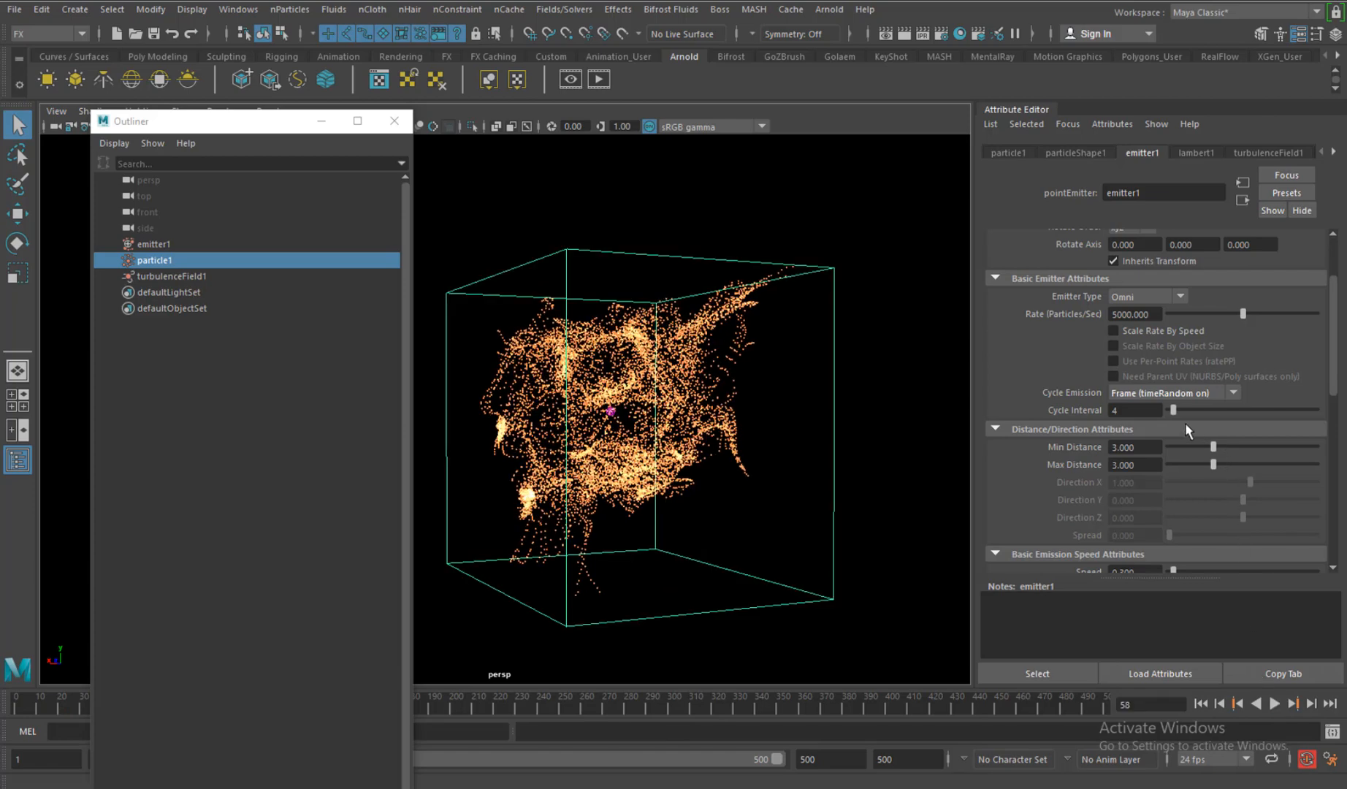
- Try a Cycle Interval of 10 on the emitter and replay the simulation from the first frame
{"action": "left_click_drag", "start_coordinate": [1173, 412], "coordinate": [1183, 417]}
{"action": "left_click", "coordinate": [1203, 704]}
{"action": "left_click", "coordinate": [1274, 704]}
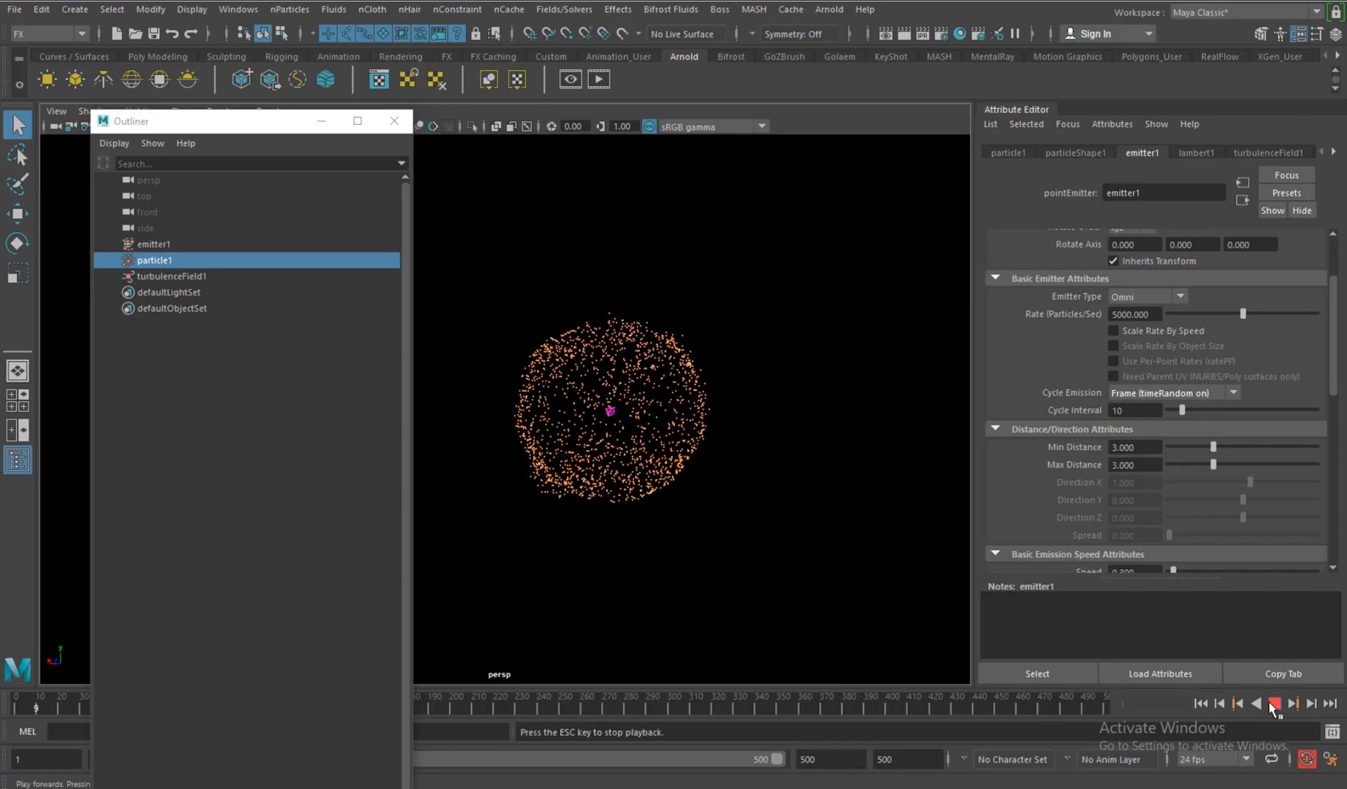
{"action": "left_click", "coordinate": [1274, 704]}
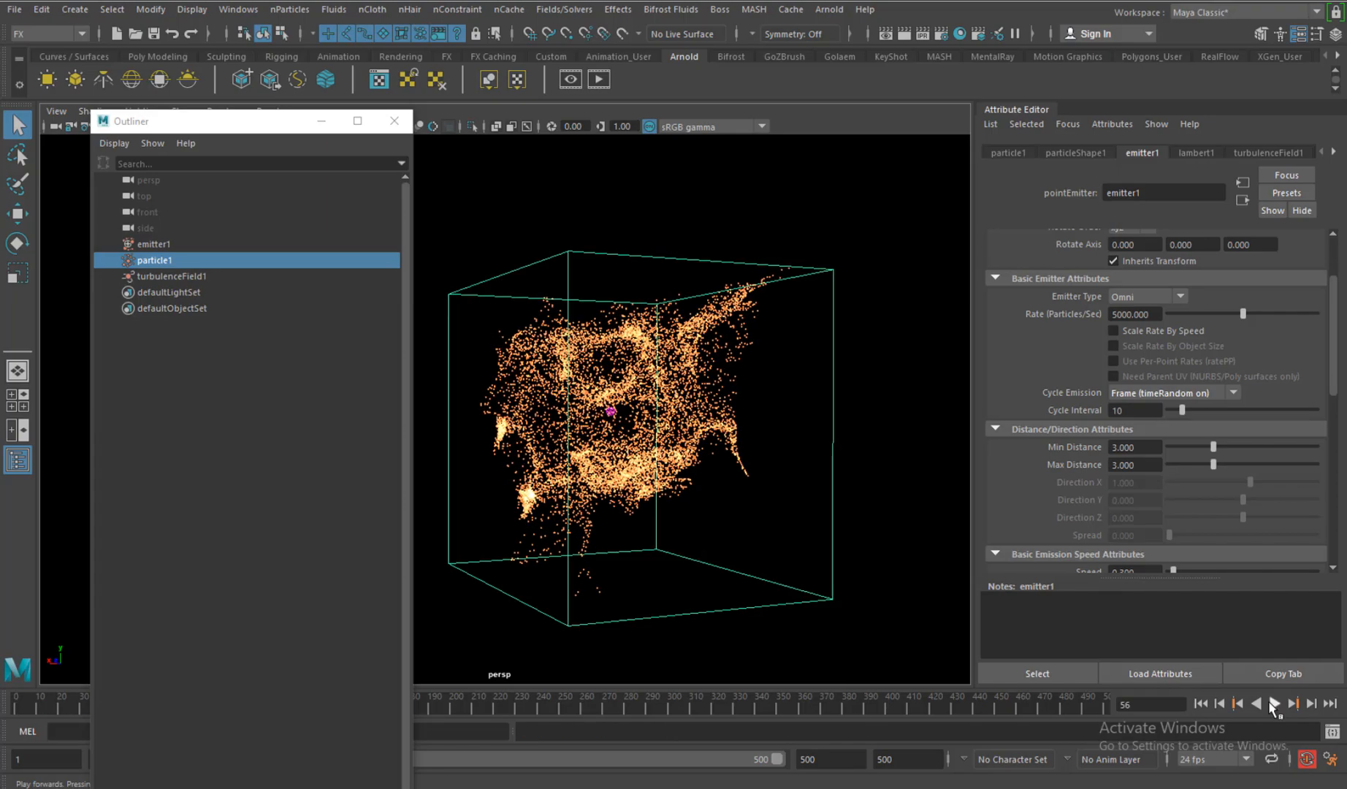
- Set the emitter's Cycle Interval back to 1 and replay the simulation from the first frame
{"action": "left_click_drag", "start_coordinate": [1182, 413], "coordinate": [1168, 417]}
{"action": "left_click", "coordinate": [1201, 704]}
{"action": "left_click", "coordinate": [1274, 704]}
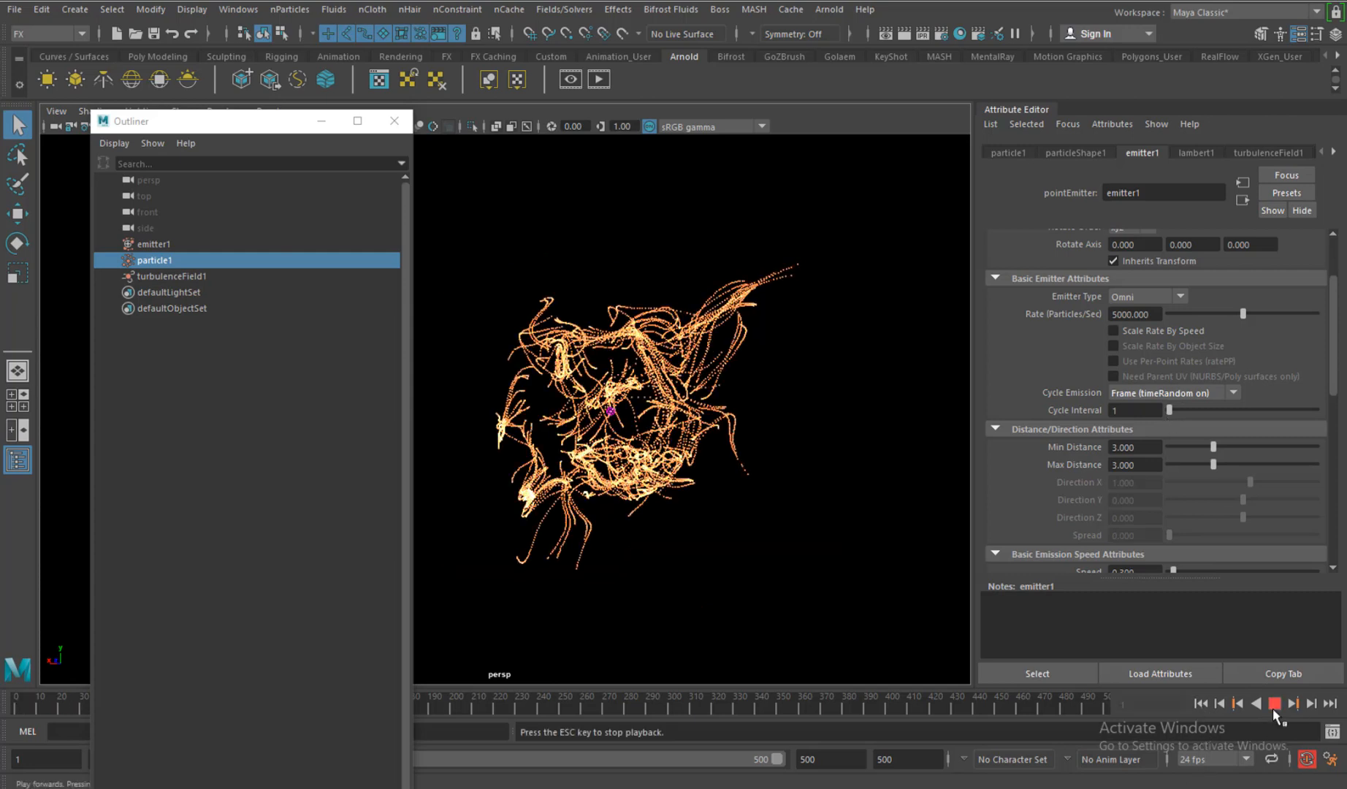
{"action": "left_click", "coordinate": [1273, 706]}
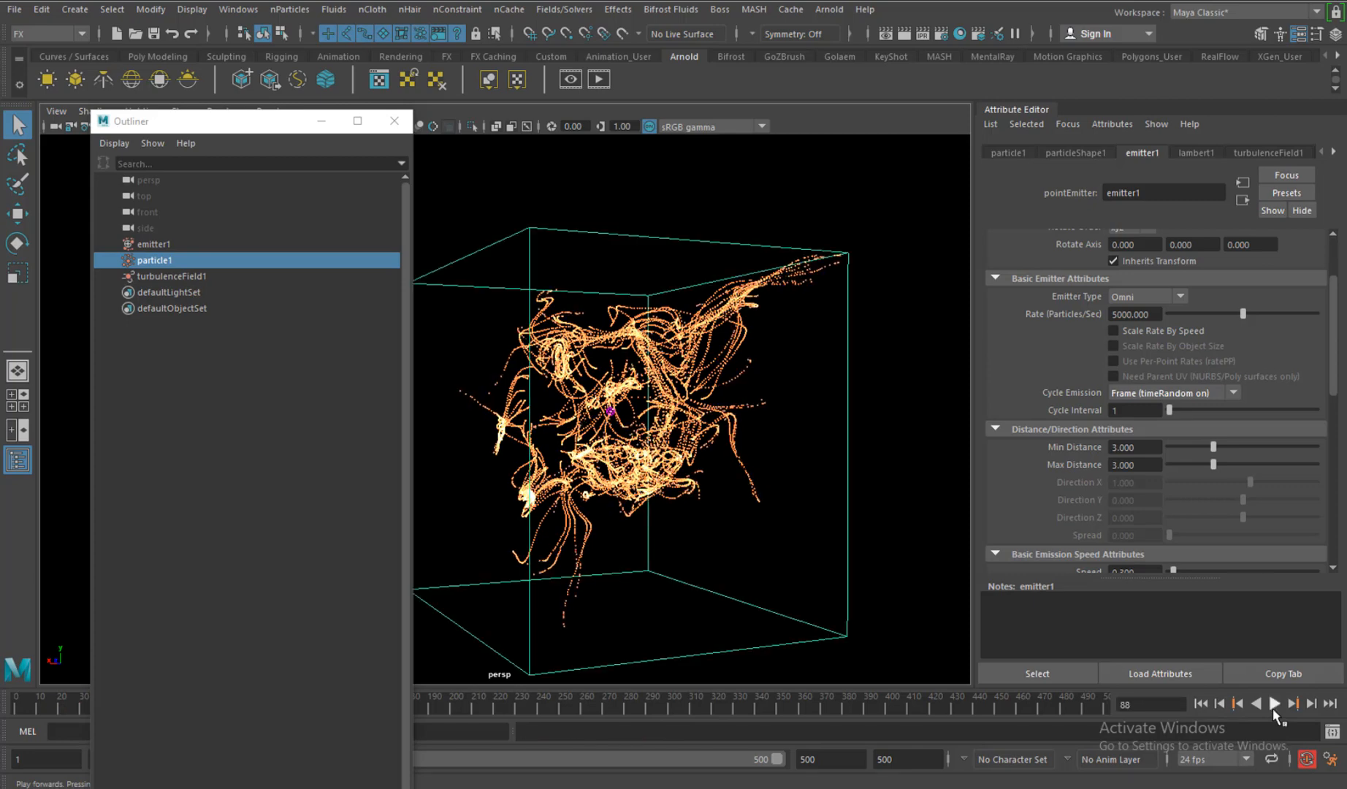
{"action": "left_click", "coordinate": [1273, 706]}
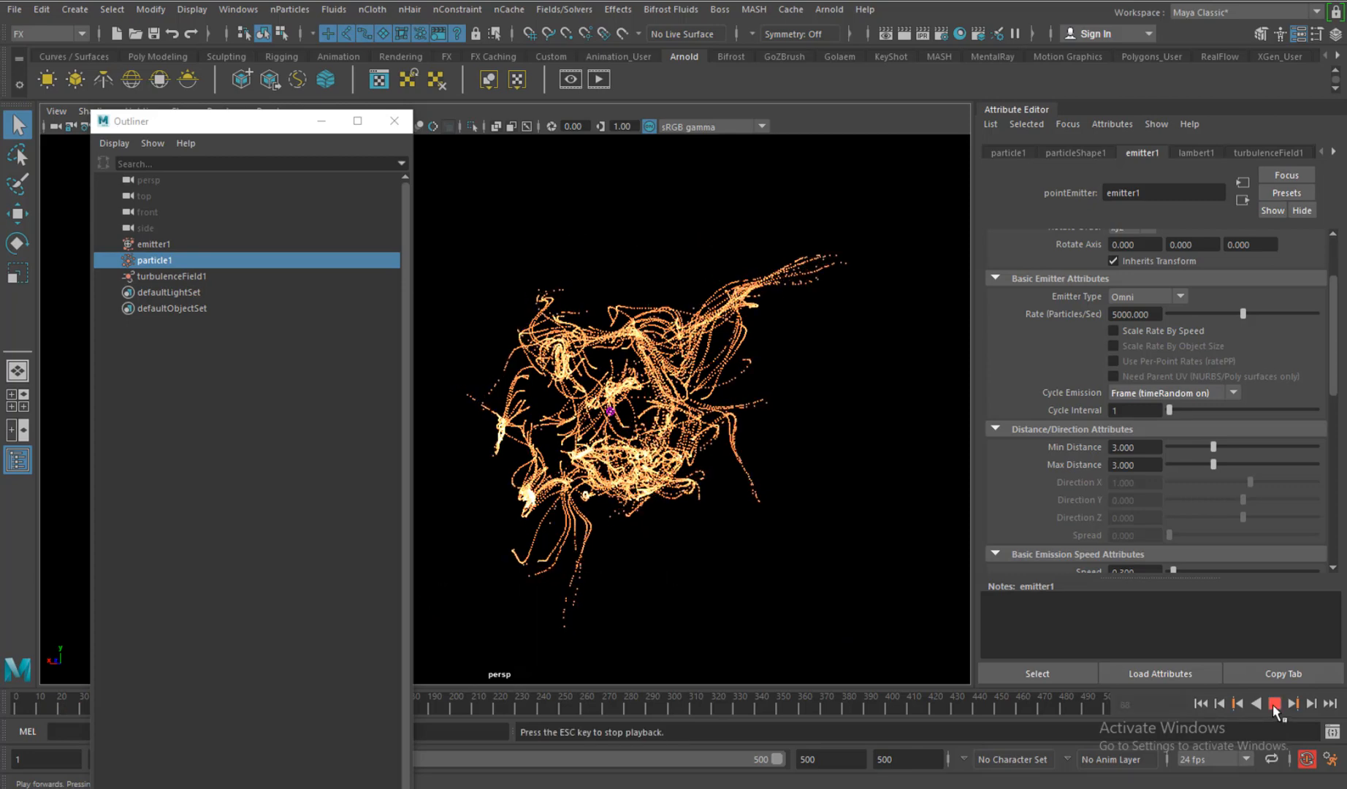
- Stop playback, try a Magnitude of 0 on the turbulence field, and replay the simulation from the first frame
{"action": "left_click", "coordinate": [1274, 704]}
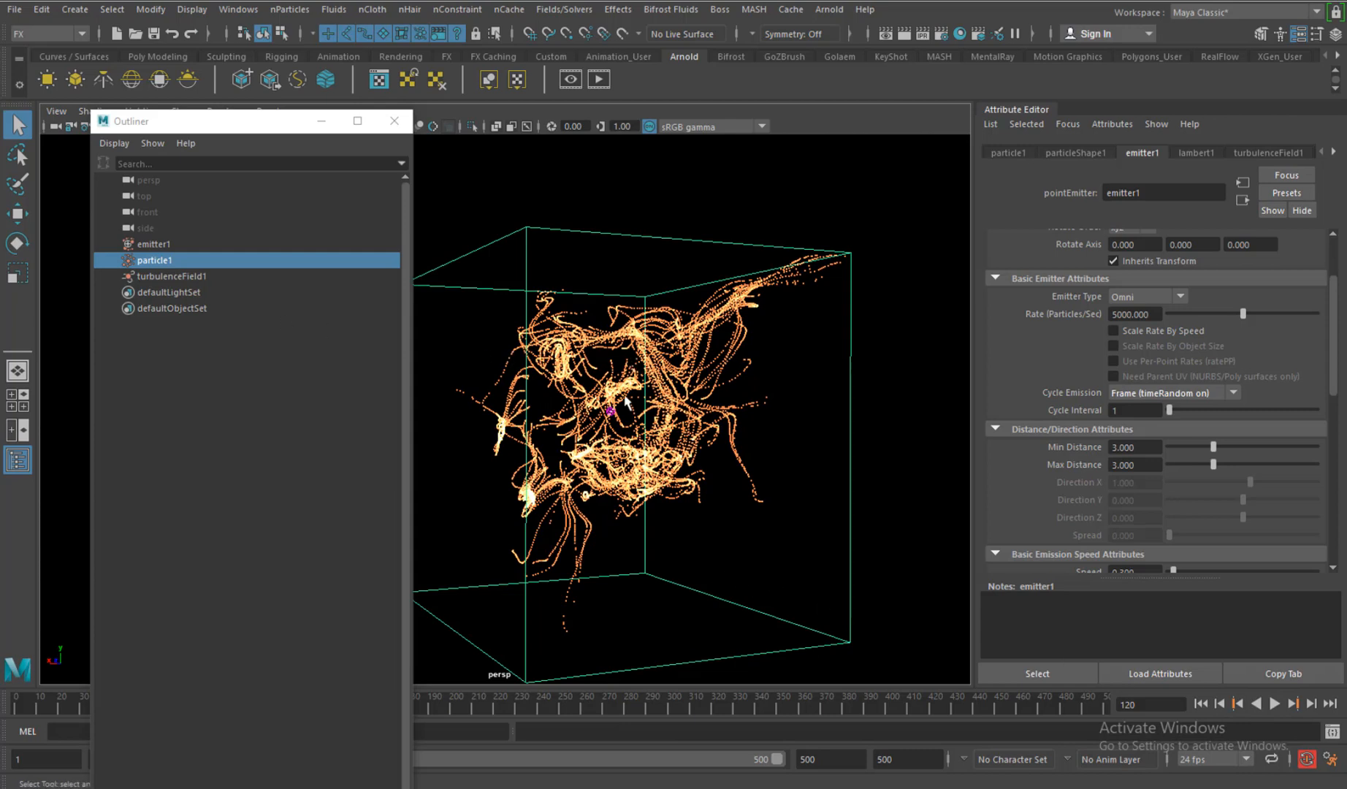
{"action": "left_click", "coordinate": [165, 278]}
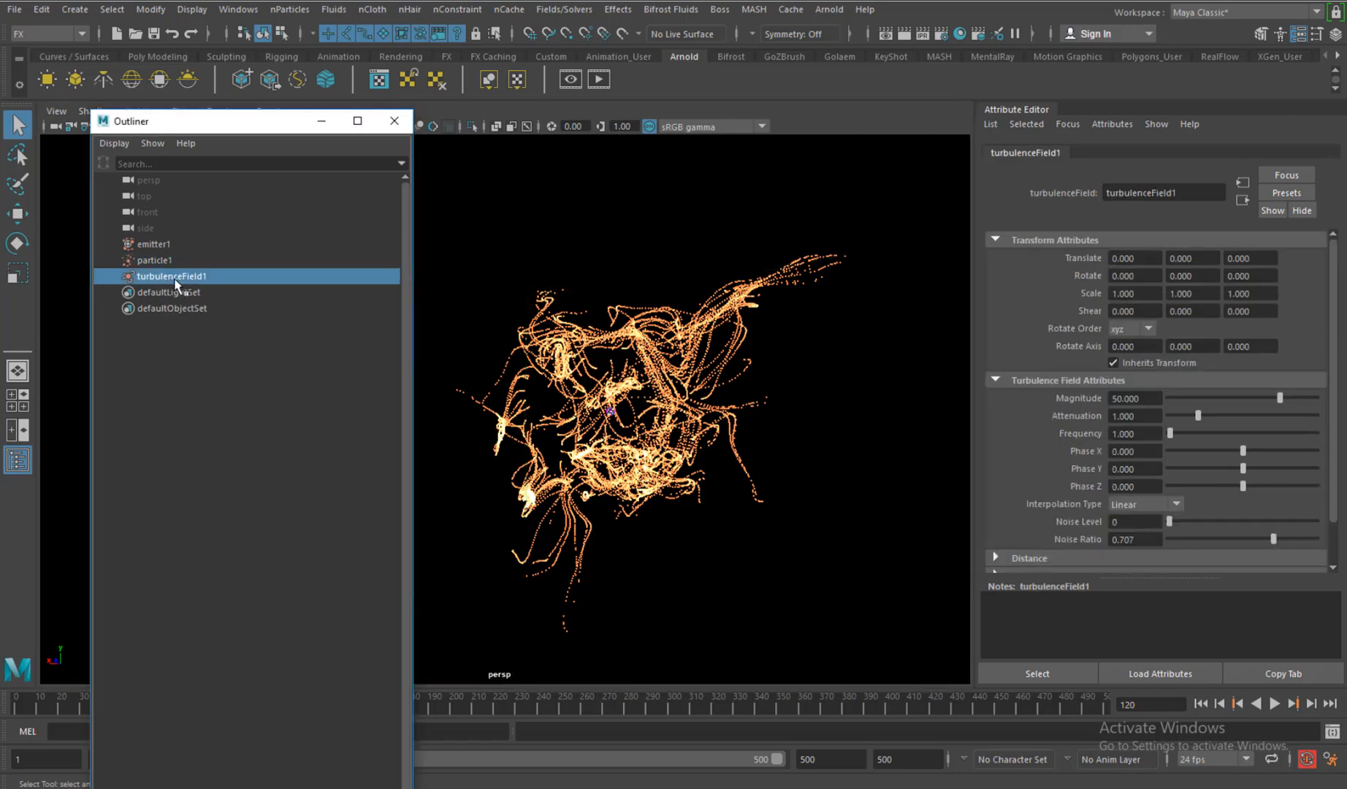
{"action": "left_click", "coordinate": [1154, 404]}
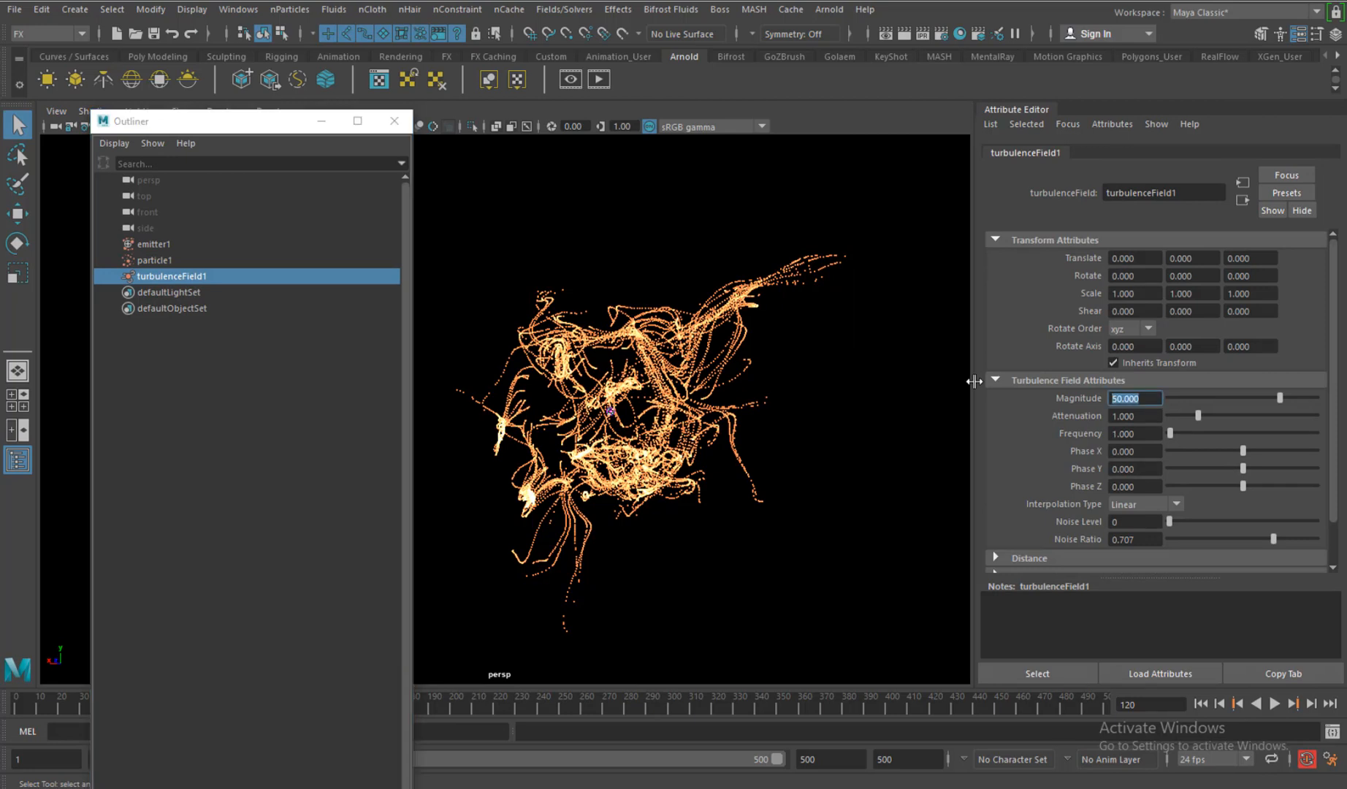
{"action": "type", "text": "0"}
{"action": "key", "text": "Return"}
{"action": "left_click", "coordinate": [1199, 704]}
{"action": "left_click", "coordinate": [1271, 704]}
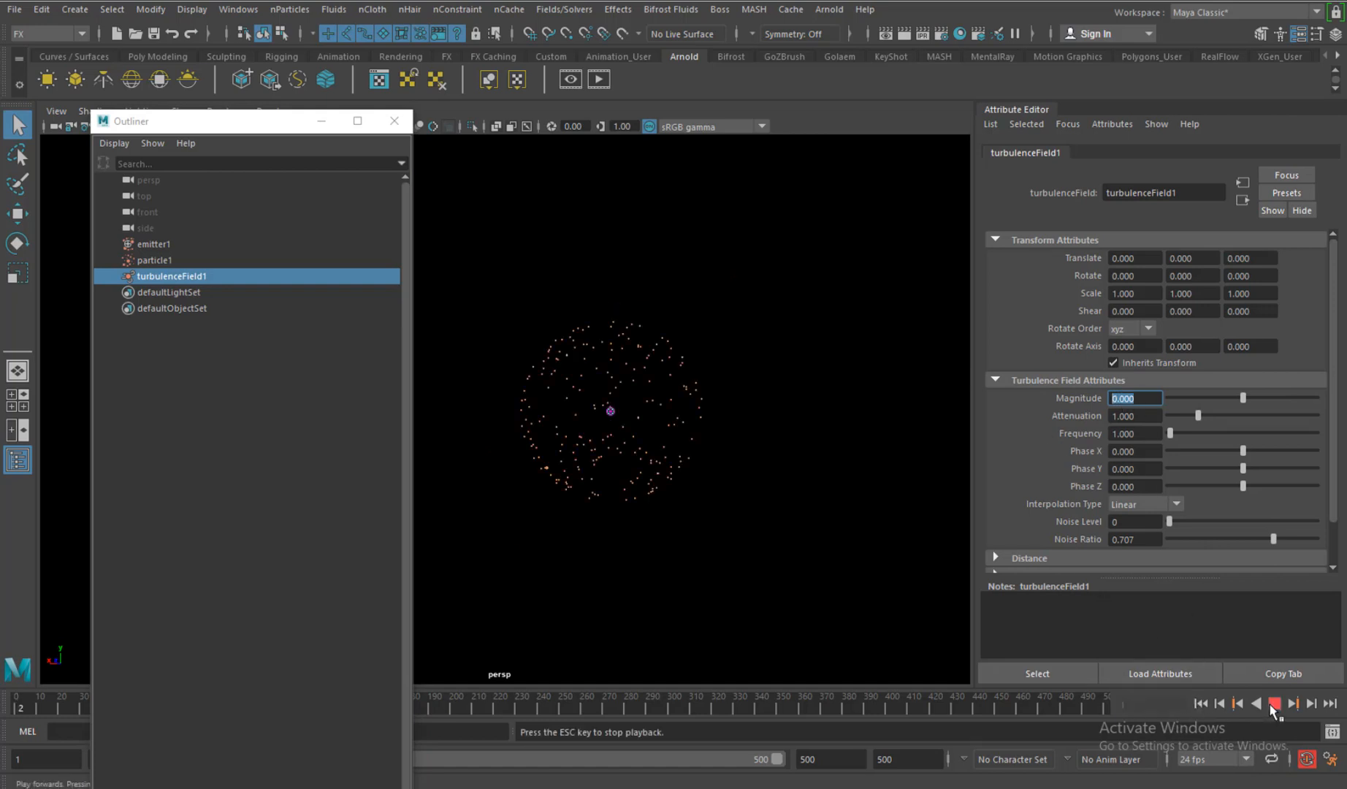
{"action": "left_click", "coordinate": [1274, 704]}
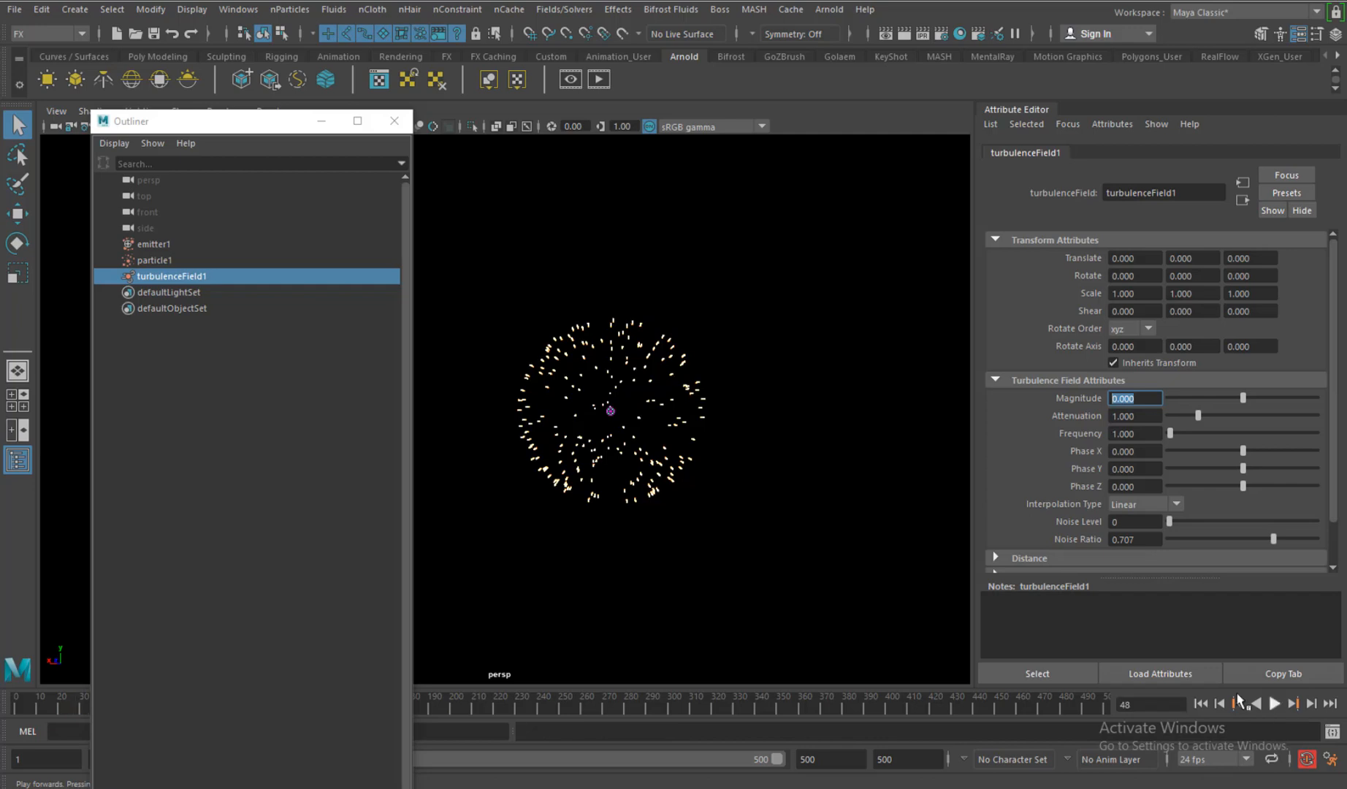
- Try a Magnitude of 5 on the turbulence field and replay the simulation from the first frame
{"action": "left_click_drag", "start_coordinate": [775, 471], "coordinate": [789, 516], "text": "alt"}
{"action": "right_click_drag", "start_coordinate": [789, 515], "coordinate": [731, 501], "text": "alt"}
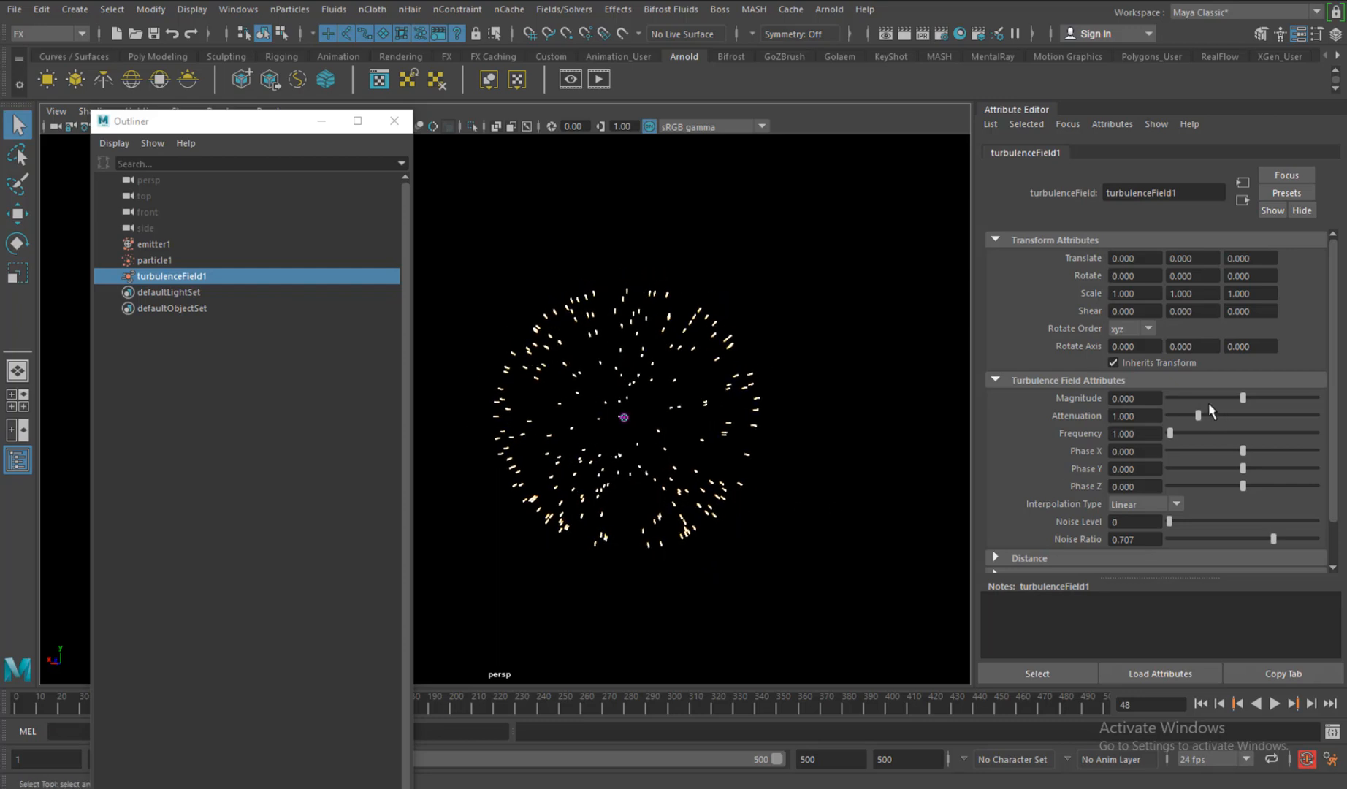
{"action": "left_click", "coordinate": [1146, 400]}
{"action": "type", "text": "5"}
{"action": "key", "text": "Return"}
{"action": "left_click", "coordinate": [1200, 703]}
{"action": "left_click", "coordinate": [1273, 703]}
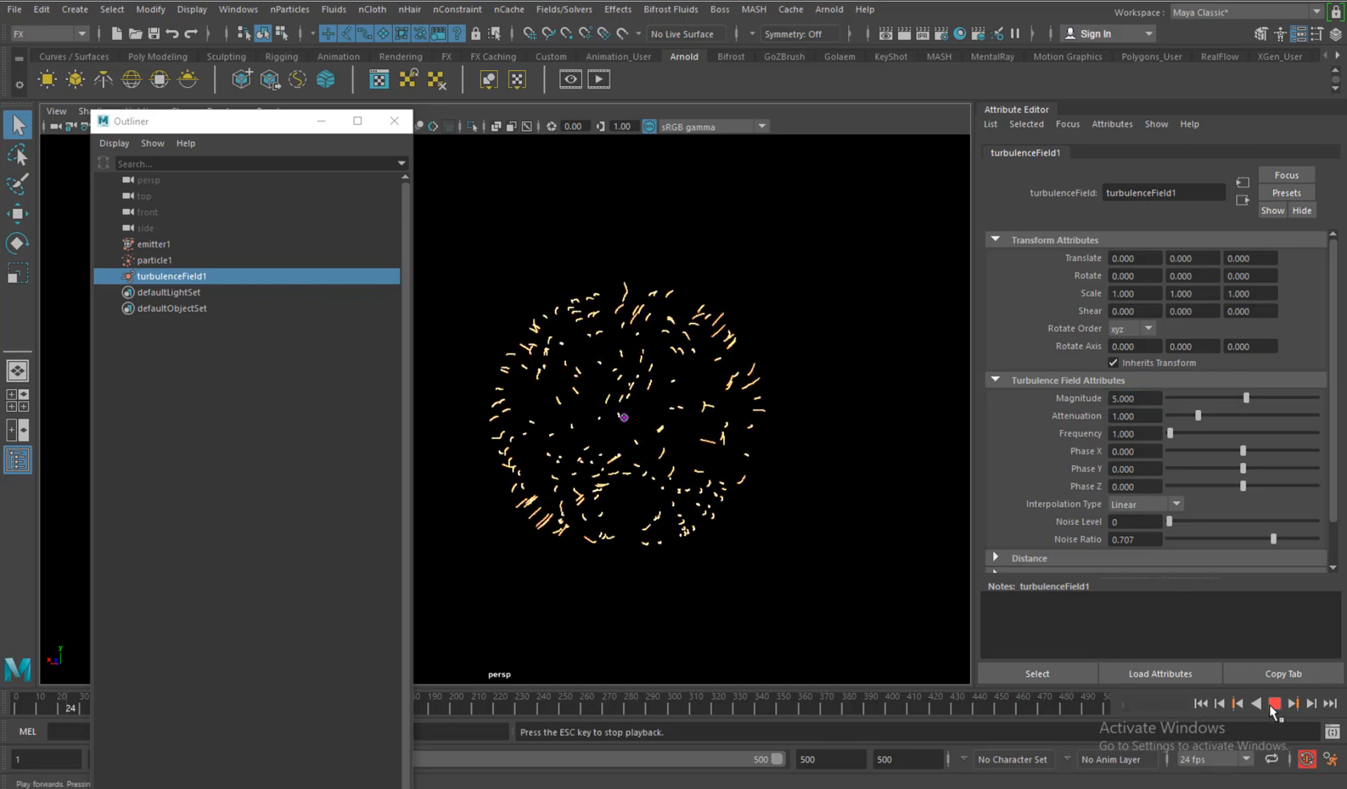
{"action": "left_click", "coordinate": [1273, 704]}
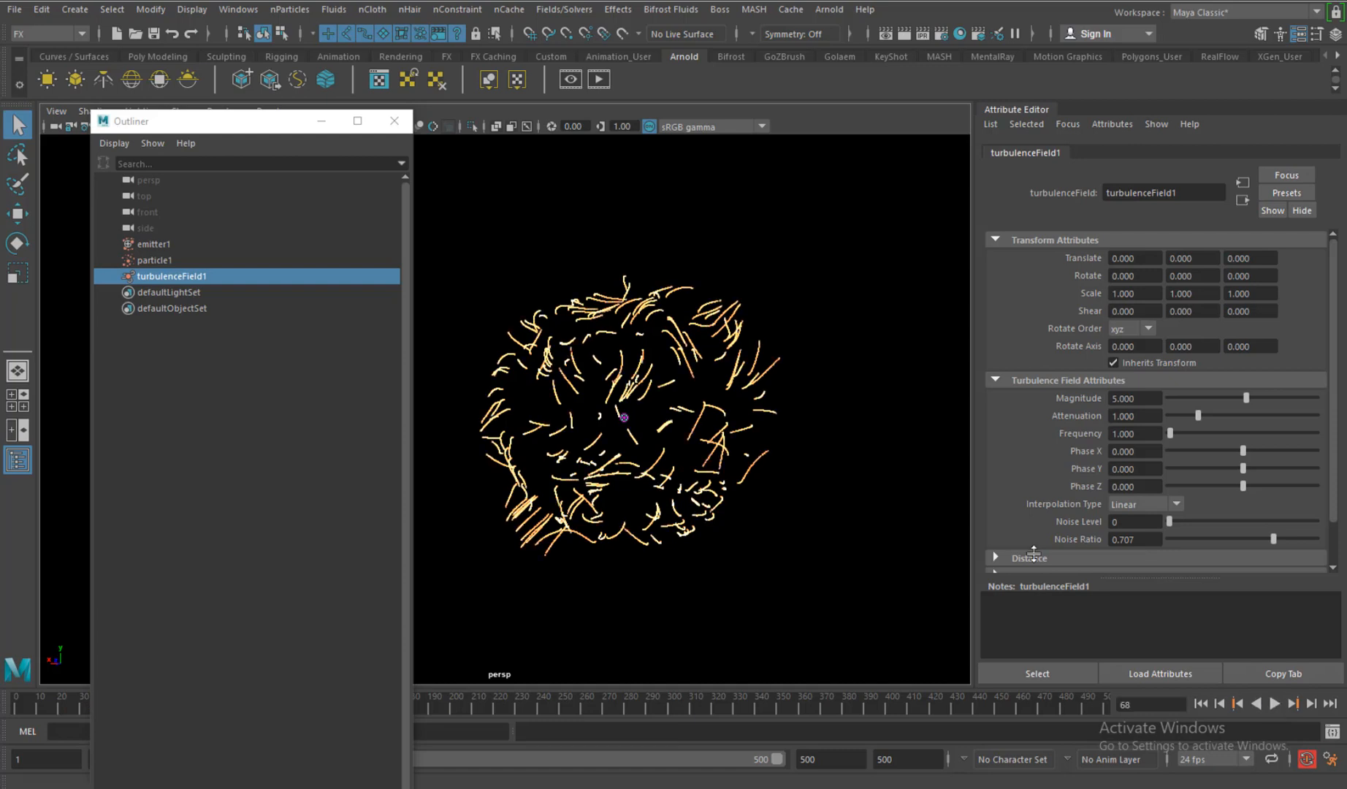
- Set the turbulence field's Magnitude to 20 and replay the simulation
{"action": "left_click", "coordinate": [1147, 399]}
{"action": "type", "text": "20"}
{"action": "key", "text": "Return"}
{"action": "left_click", "coordinate": [1275, 703]}
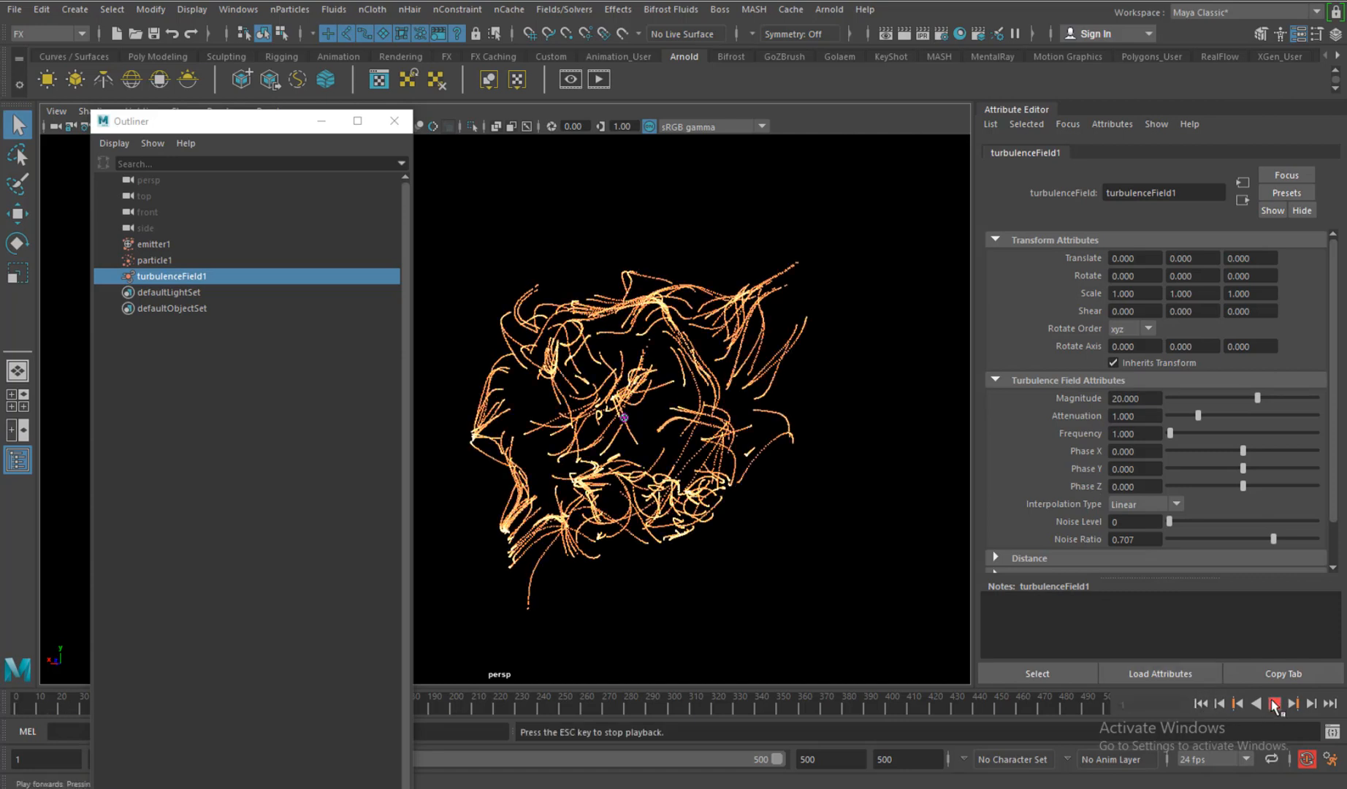
{"action": "left_click", "coordinate": [1275, 704]}
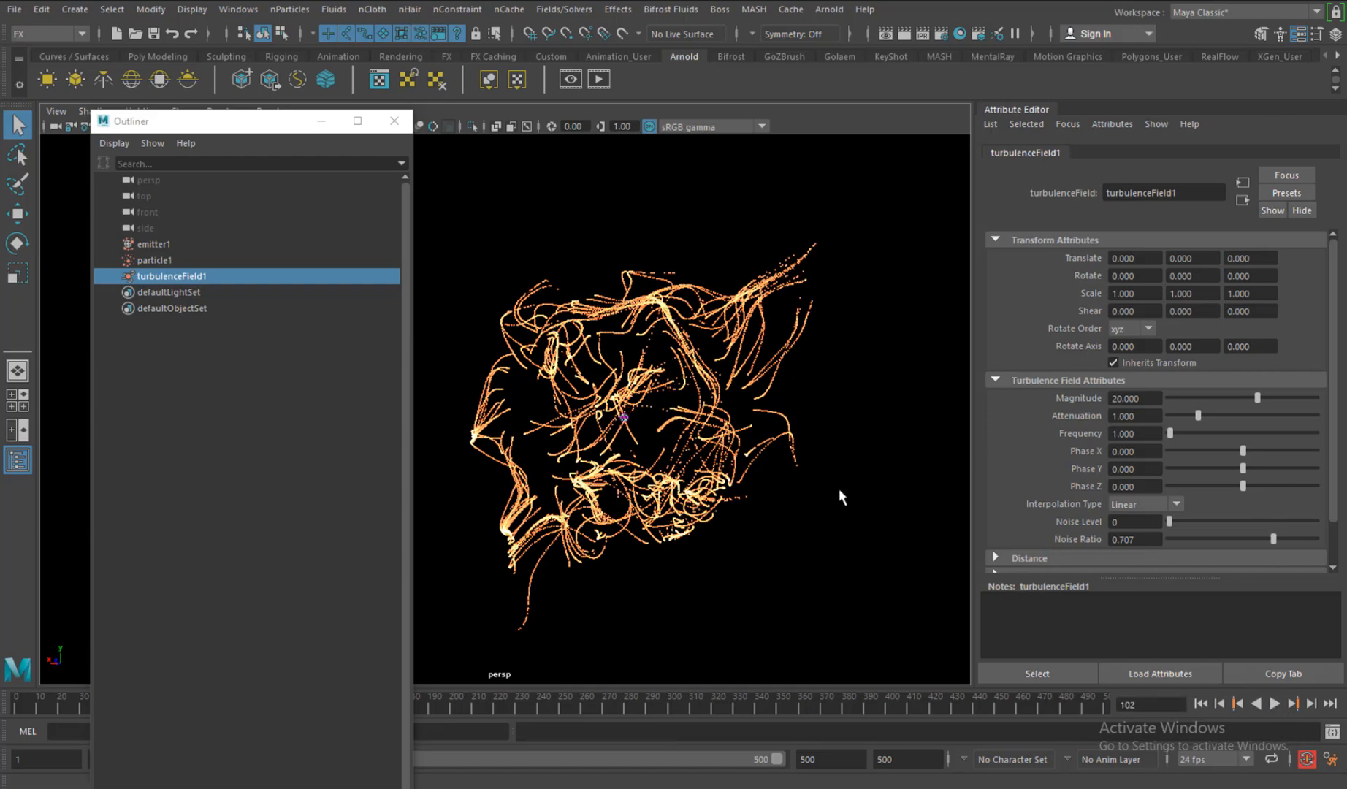
- Replay the simulation once more to inspect the shape of the particle trails up close
{"action": "middle_click_drag", "start_coordinate": [784, 453], "coordinate": [792, 419], "text": "alt"}
{"action": "scroll", "coordinate": [745, 380], "scroll_direction": "up", "scroll_amount": 2}
{"action": "middle_click_drag", "start_coordinate": [725, 348], "coordinate": [721, 365], "text": "alt"}
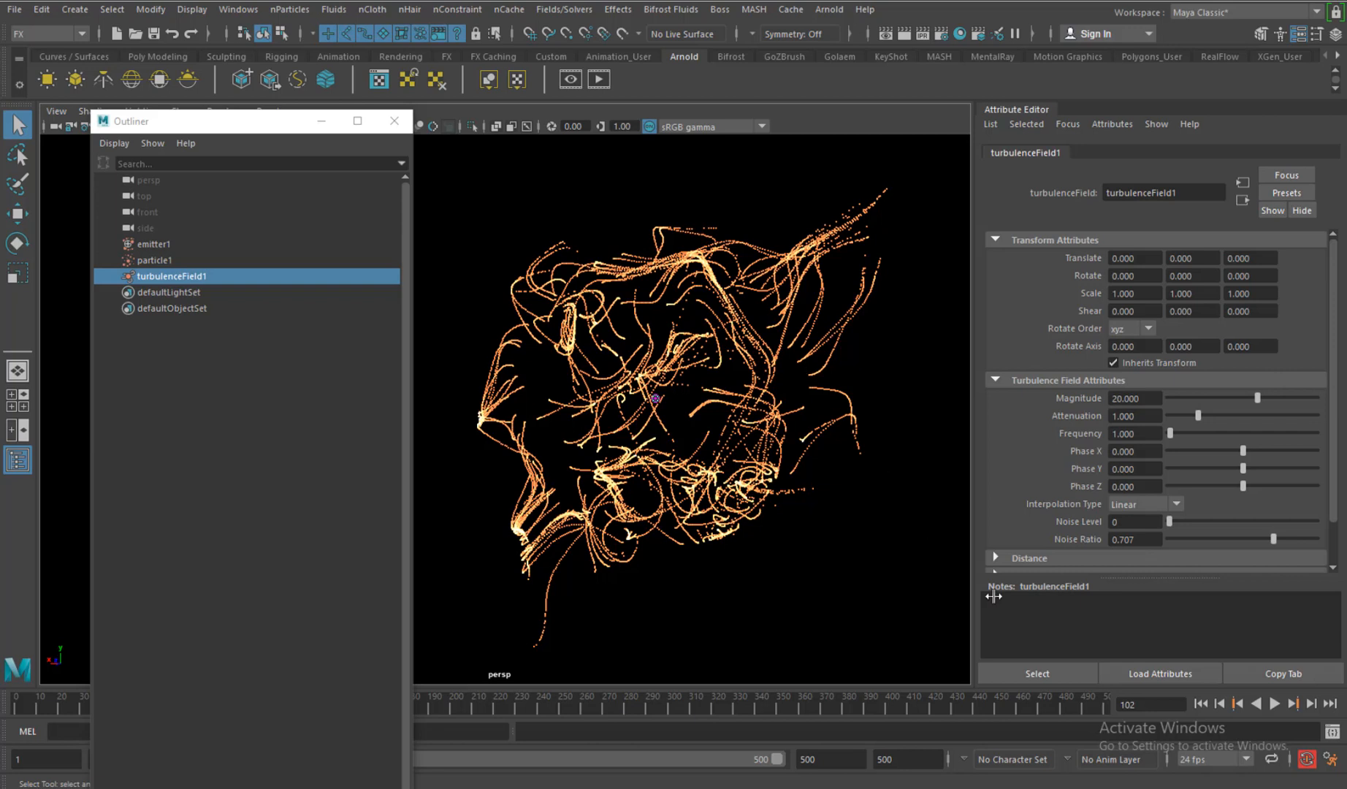
{"action": "left_click", "coordinate": [1219, 703]}
{"action": "left_click", "coordinate": [1275, 703]}
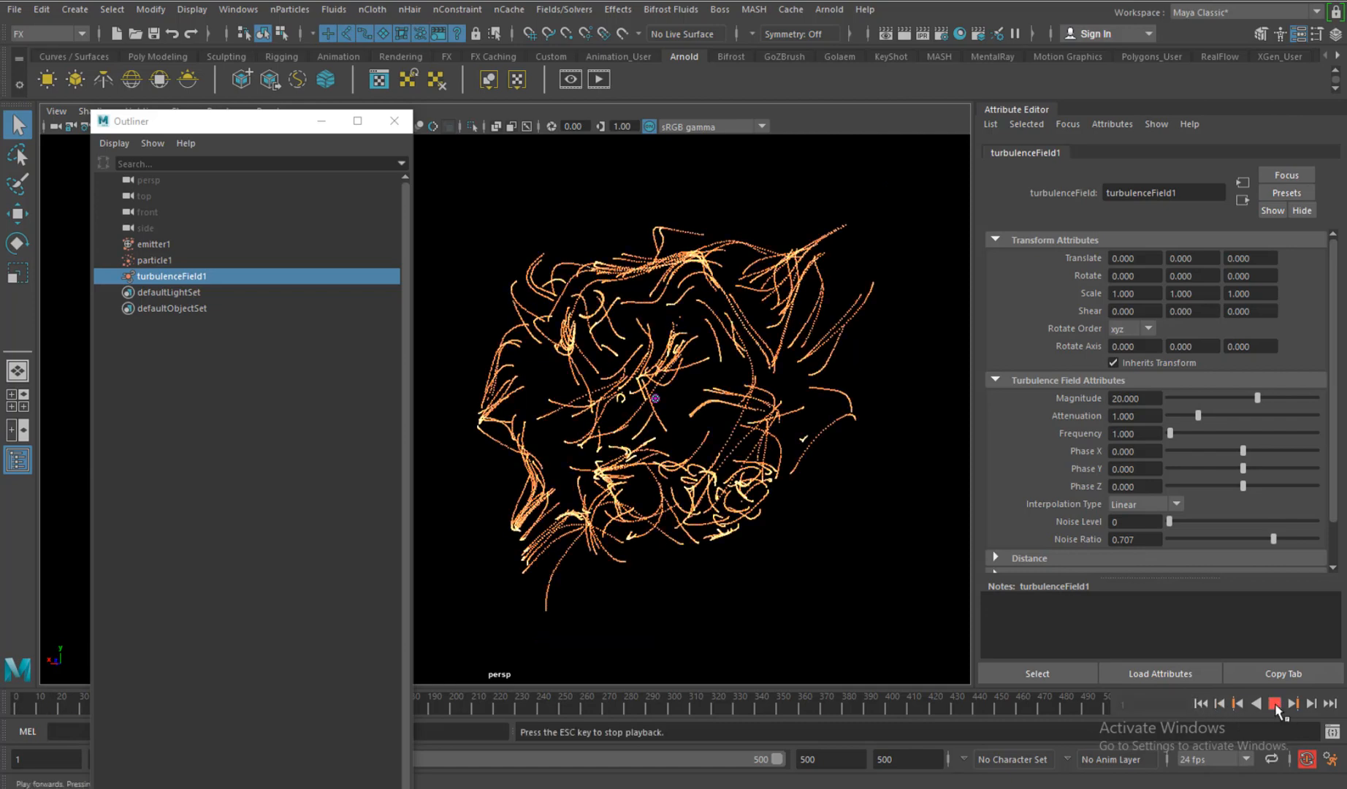
{"action": "left_click", "coordinate": [1275, 703]}
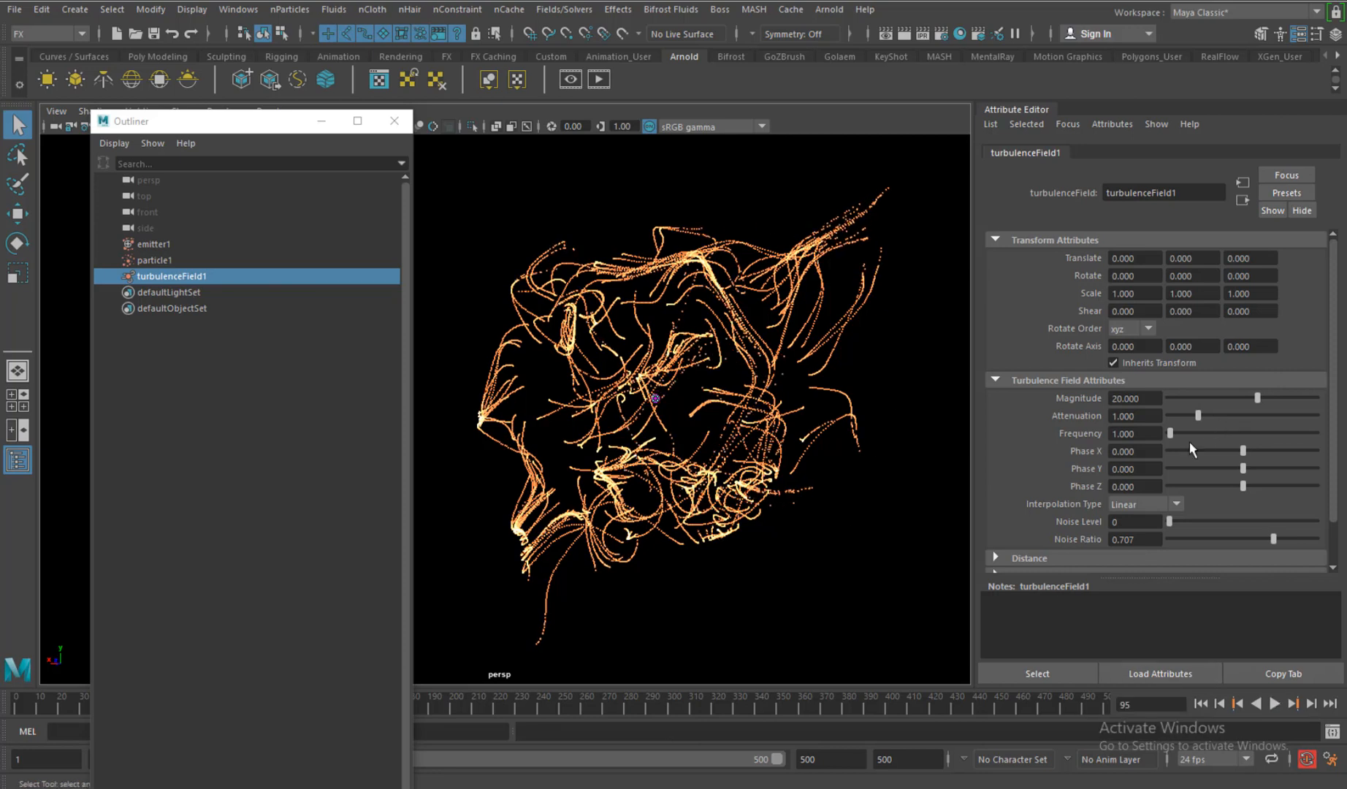
- Draft the expression turbulenceField1.phaseX = time for the turbulence field's Phase X without creating it
{"action": "left_click", "coordinate": [1142, 453]}
{"action": "left_click", "coordinate": [1144, 470]}
{"action": "left_click", "coordinate": [1140, 487]}
{"action": "left_click", "coordinate": [1144, 451]}
{"action": "right_click", "coordinate": [1146, 453]}
{"action": "left_click", "coordinate": [1177, 460]}
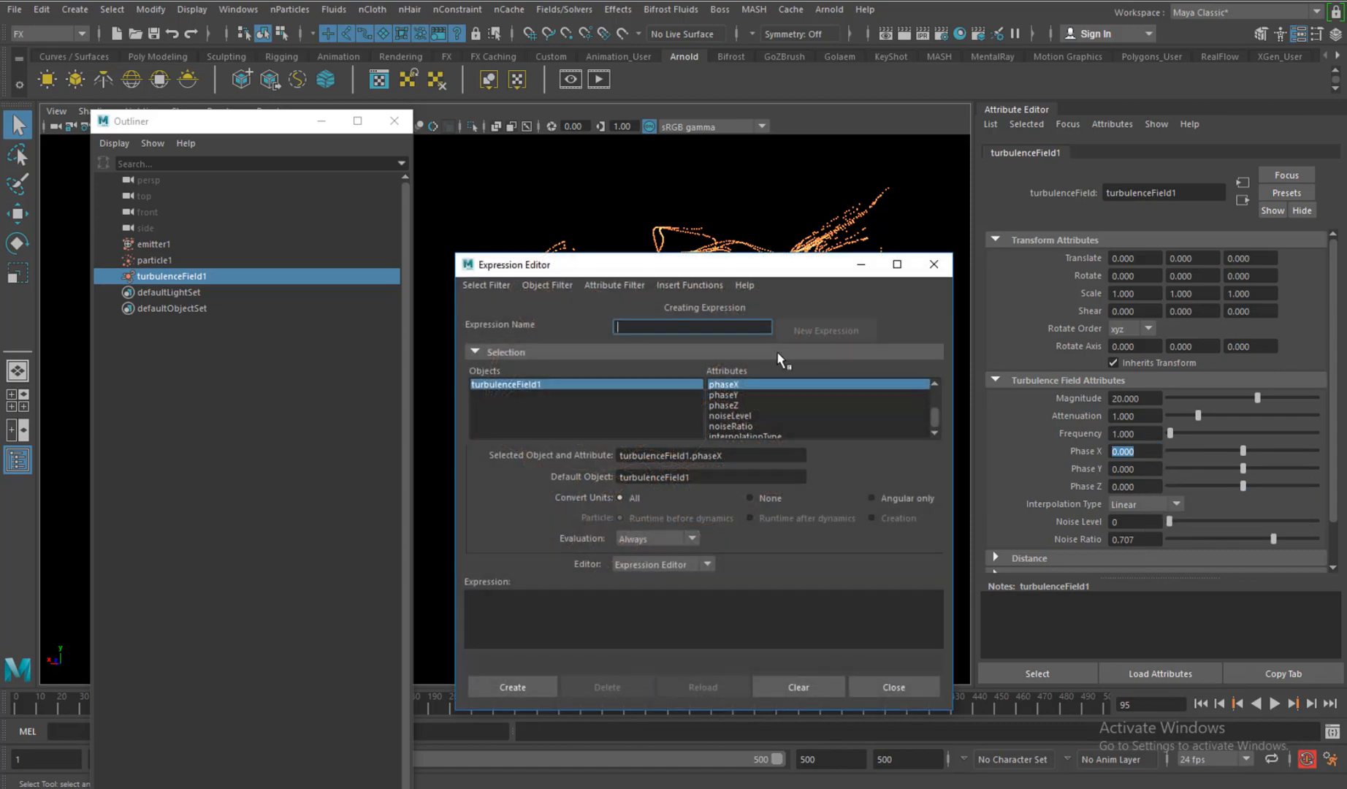
{"action": "left_click_drag", "start_coordinate": [733, 455], "coordinate": [598, 444]}
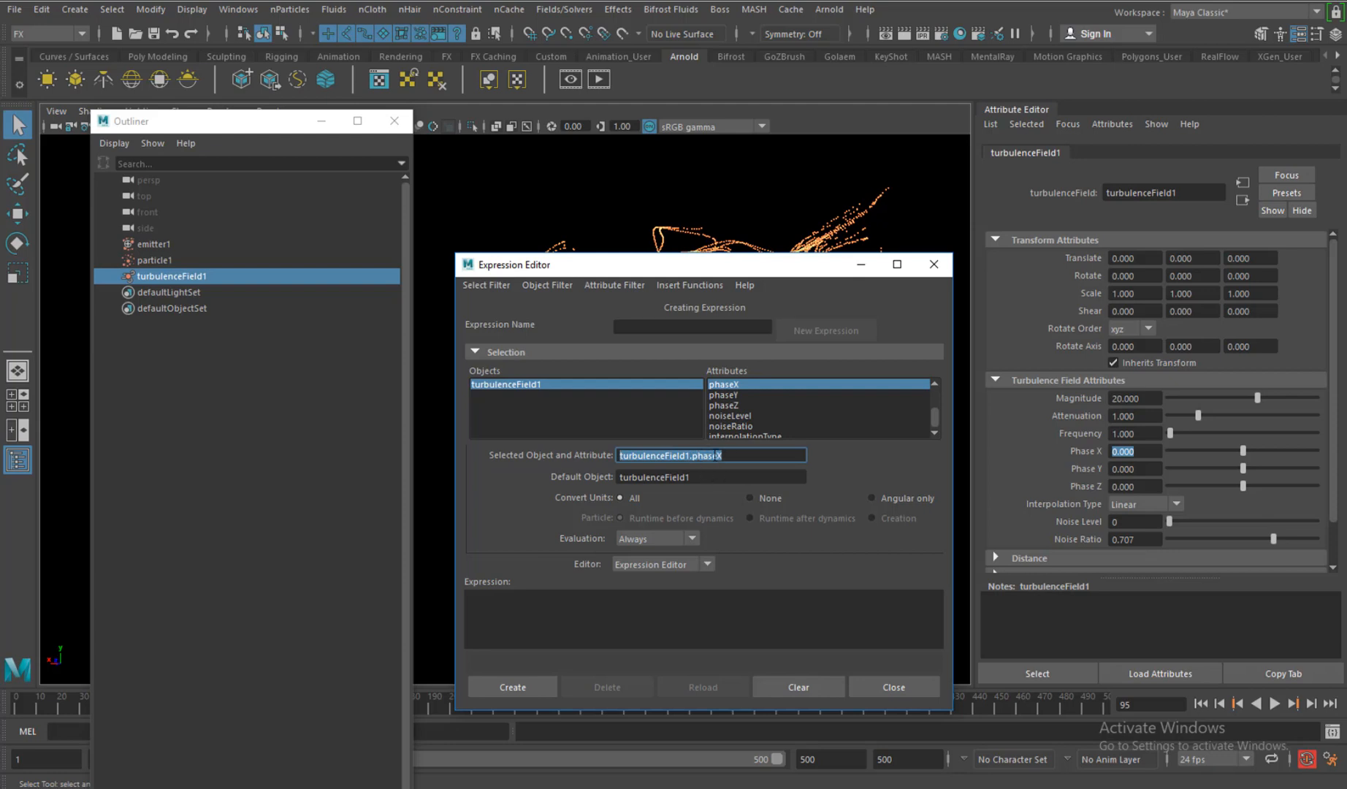
{"action": "key", "text": "ctrl+c"}
{"action": "left_click", "coordinate": [582, 606]}
{"action": "key", "text": "ctrl+v"}
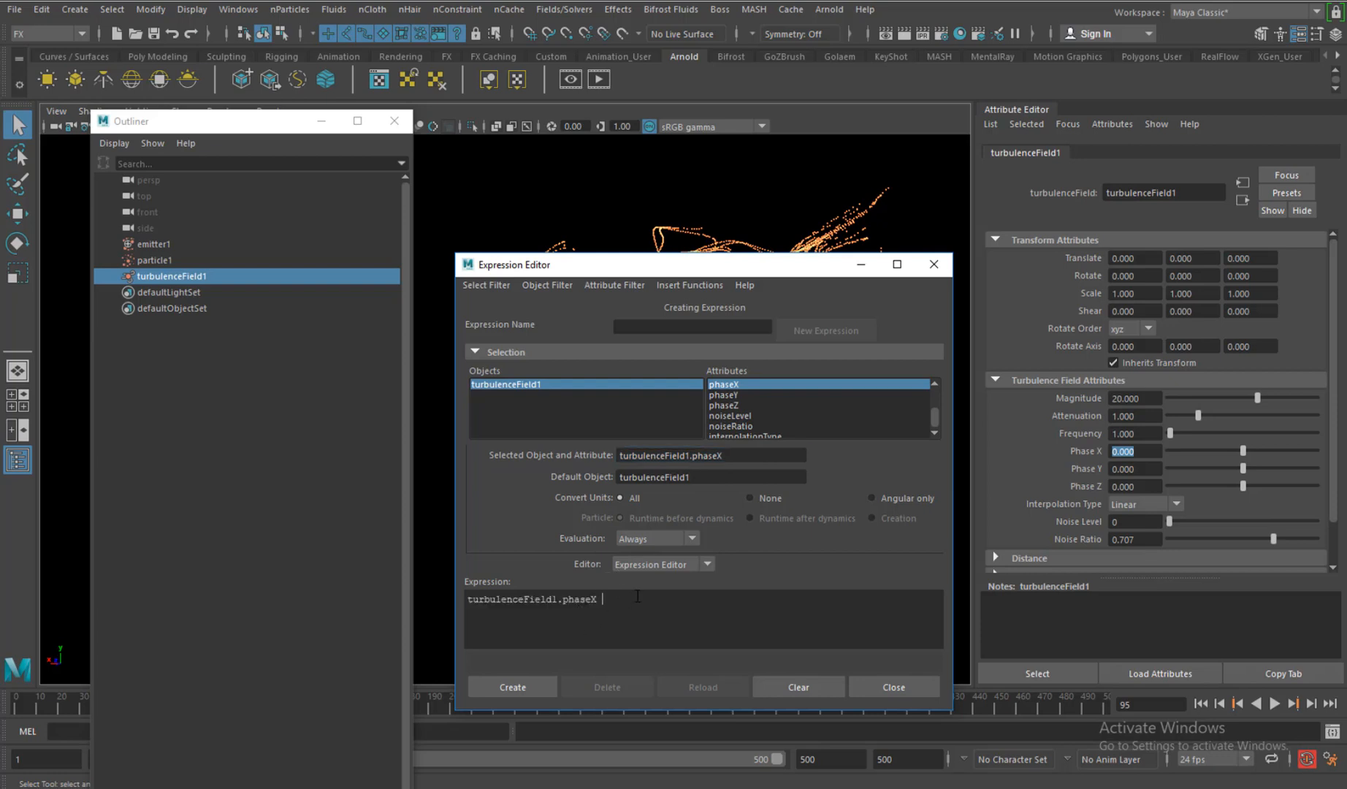
{"action": "type", "text": "= time"}
{"action": "left_click_drag", "start_coordinate": [787, 278], "coordinate": [756, 378]}
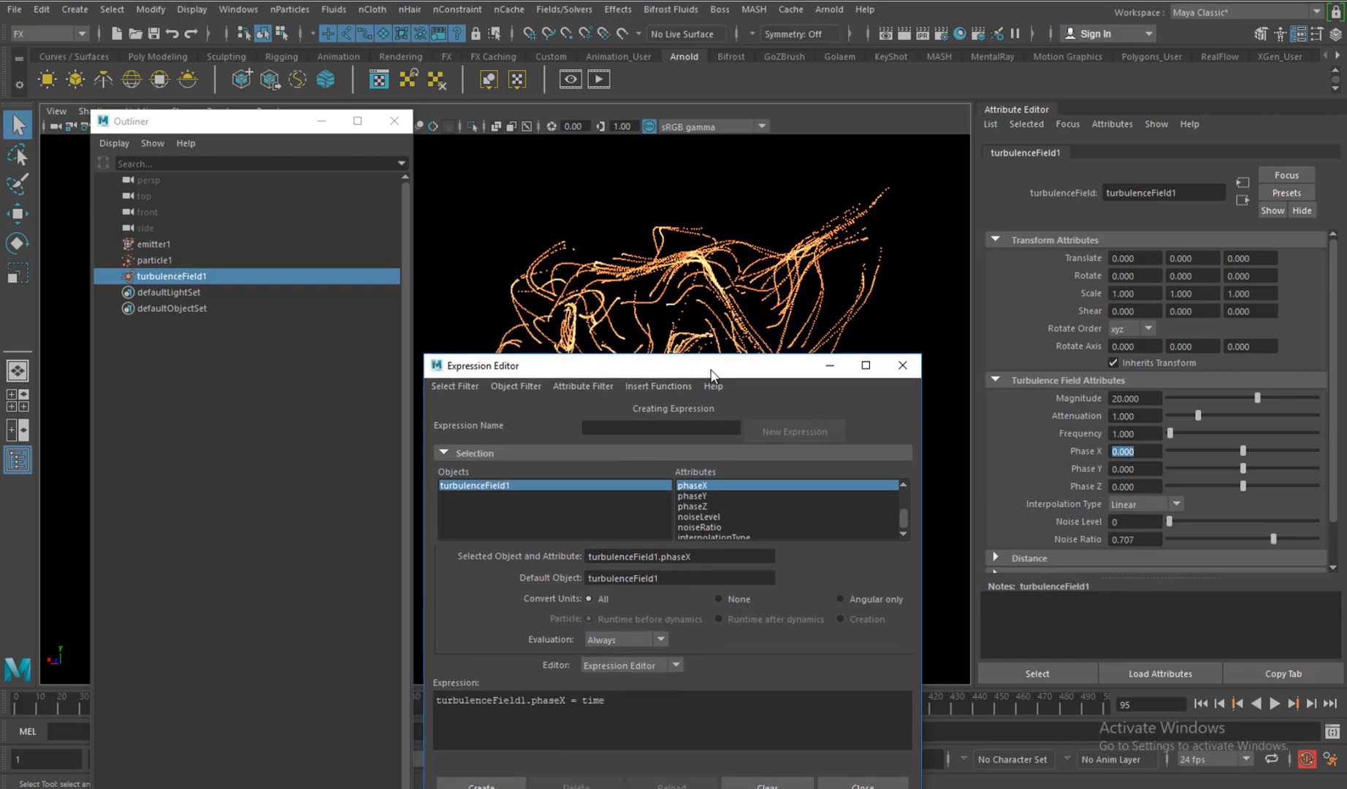
- Close the expression draft and examine the emitter and particle shape attributes of particle1
{"action": "left_click", "coordinate": [154, 261]}
{"action": "left_click_drag", "start_coordinate": [715, 368], "coordinate": [740, 225]}
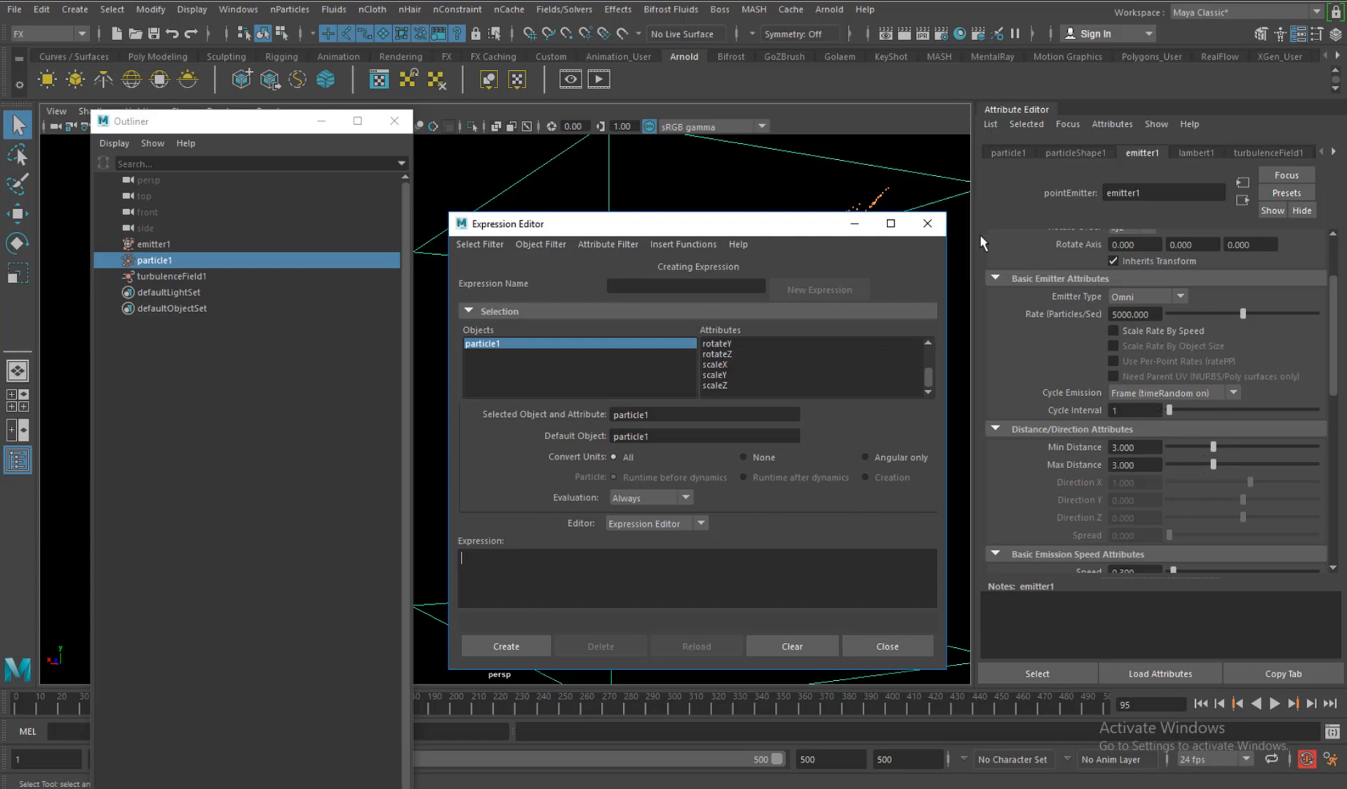
{"action": "left_click", "coordinate": [927, 223]}
{"action": "scroll", "coordinate": [1208, 464], "scroll_direction": "down", "scroll_amount": 3}
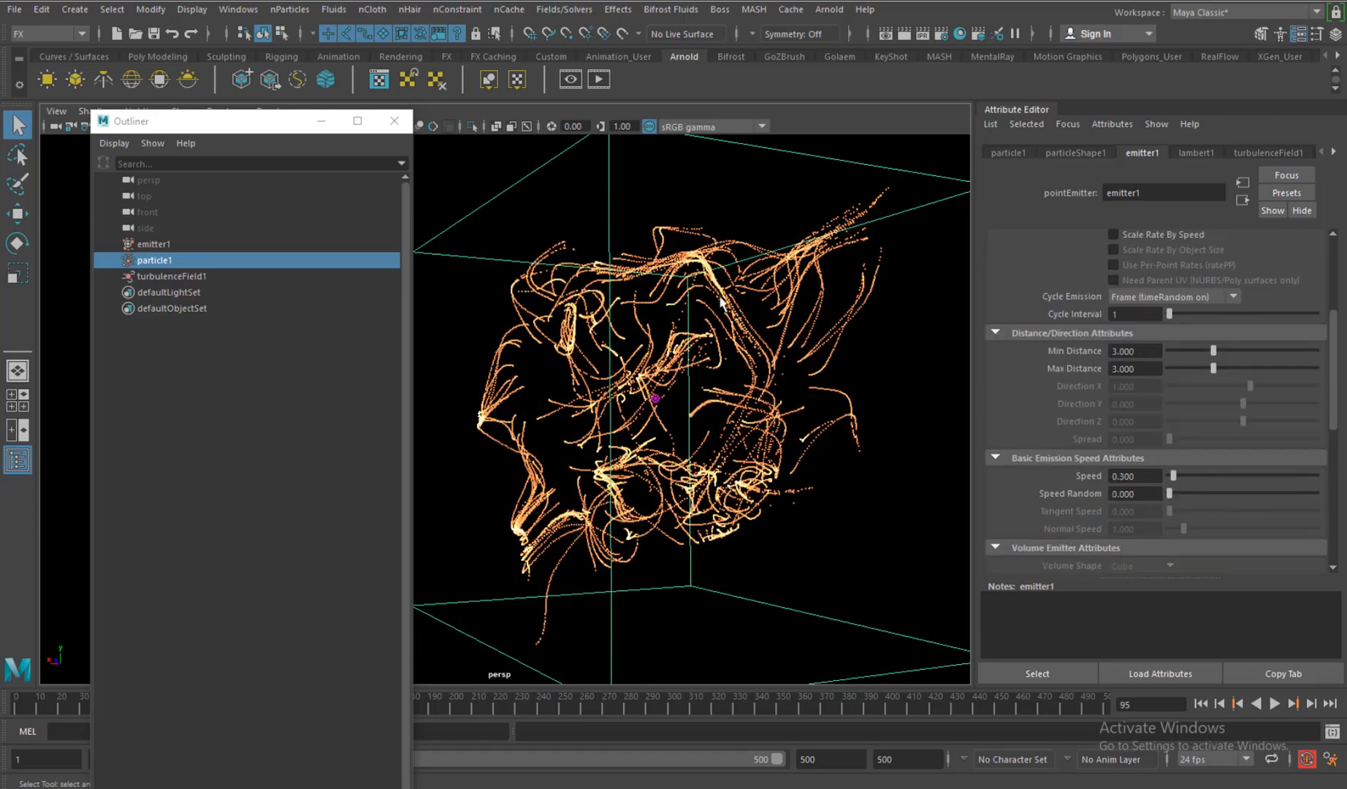
{"action": "scroll", "coordinate": [1167, 411], "scroll_direction": "up", "scroll_amount": 3}
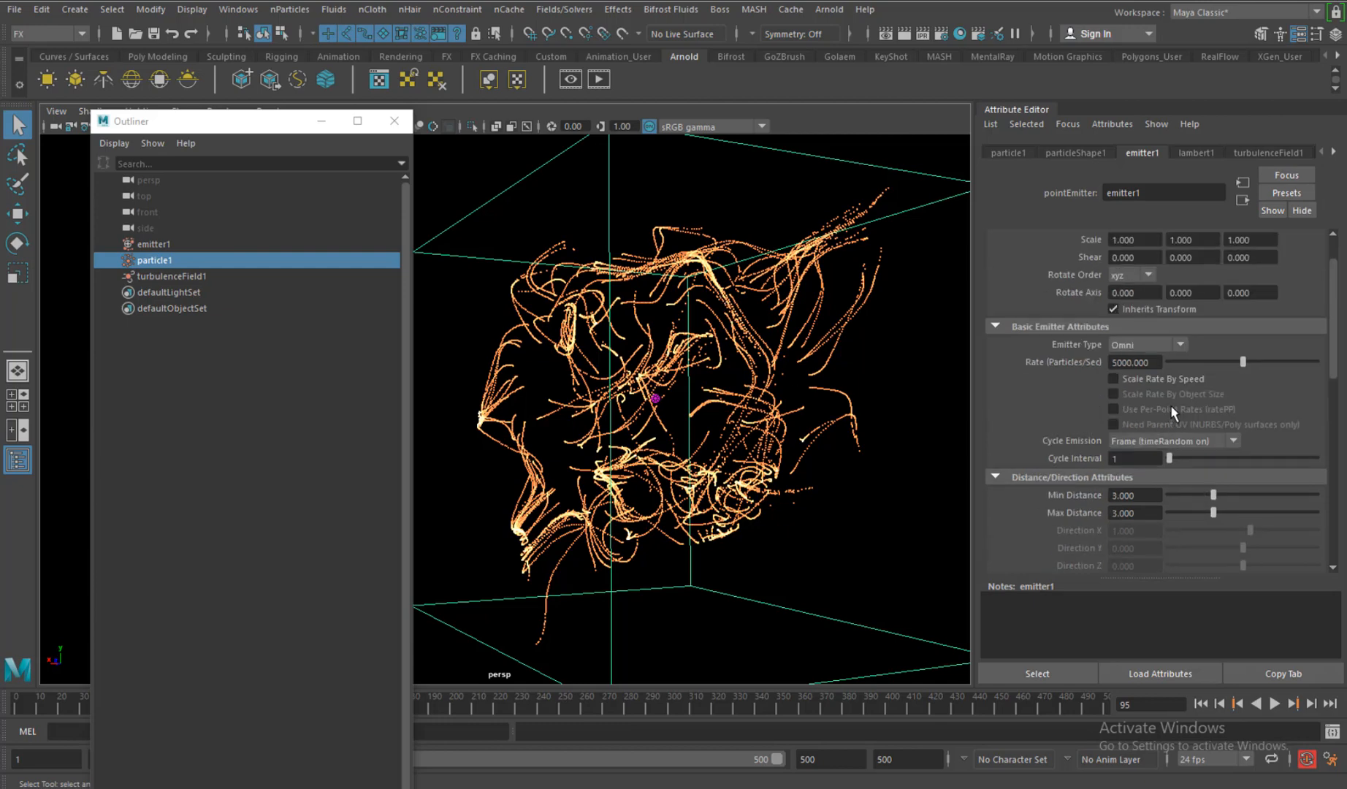
{"action": "scroll", "coordinate": [1171, 412], "scroll_direction": "down", "scroll_amount": 6}
{"action": "scroll", "coordinate": [1172, 415], "scroll_direction": "down", "scroll_amount": 6}
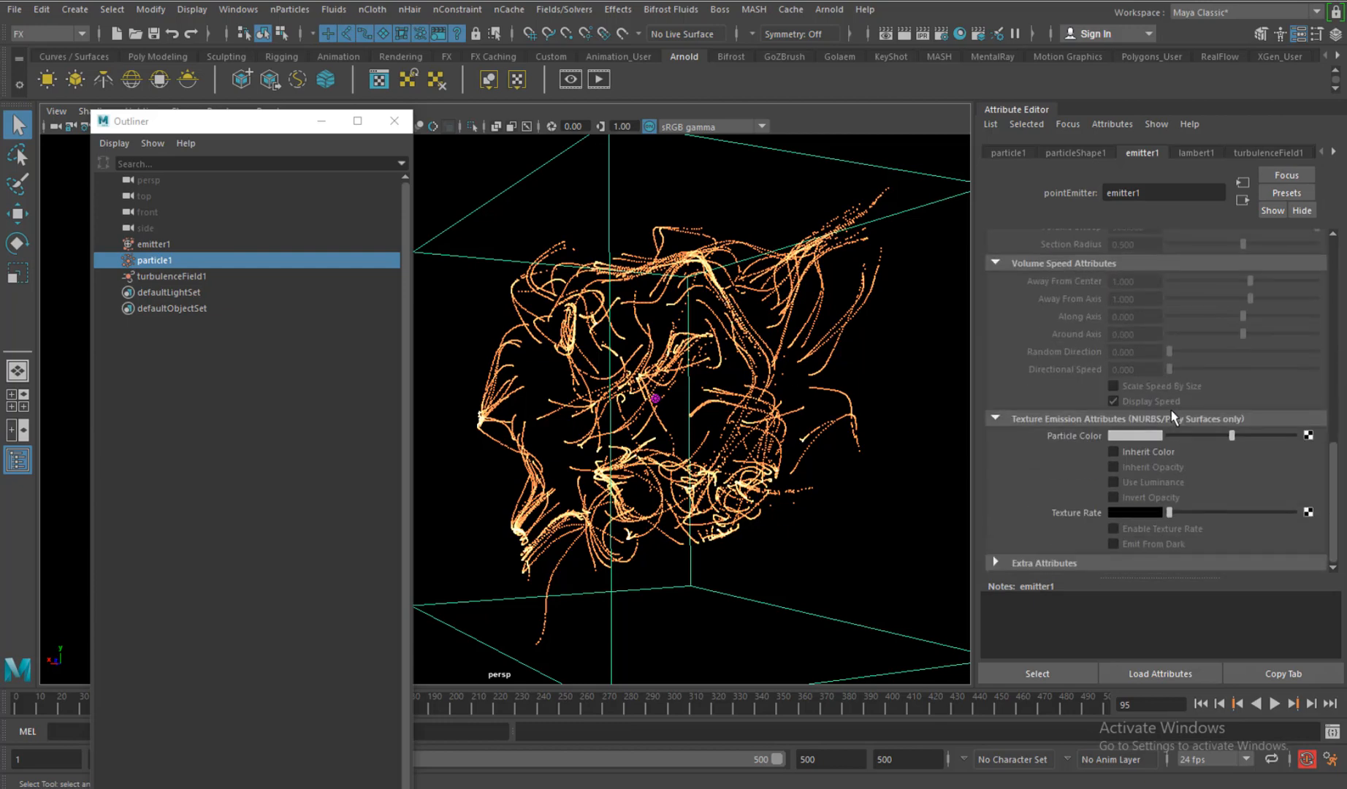
{"action": "scroll", "coordinate": [1161, 365], "scroll_direction": "up", "scroll_amount": 3}
{"action": "left_click", "coordinate": [1084, 153]}
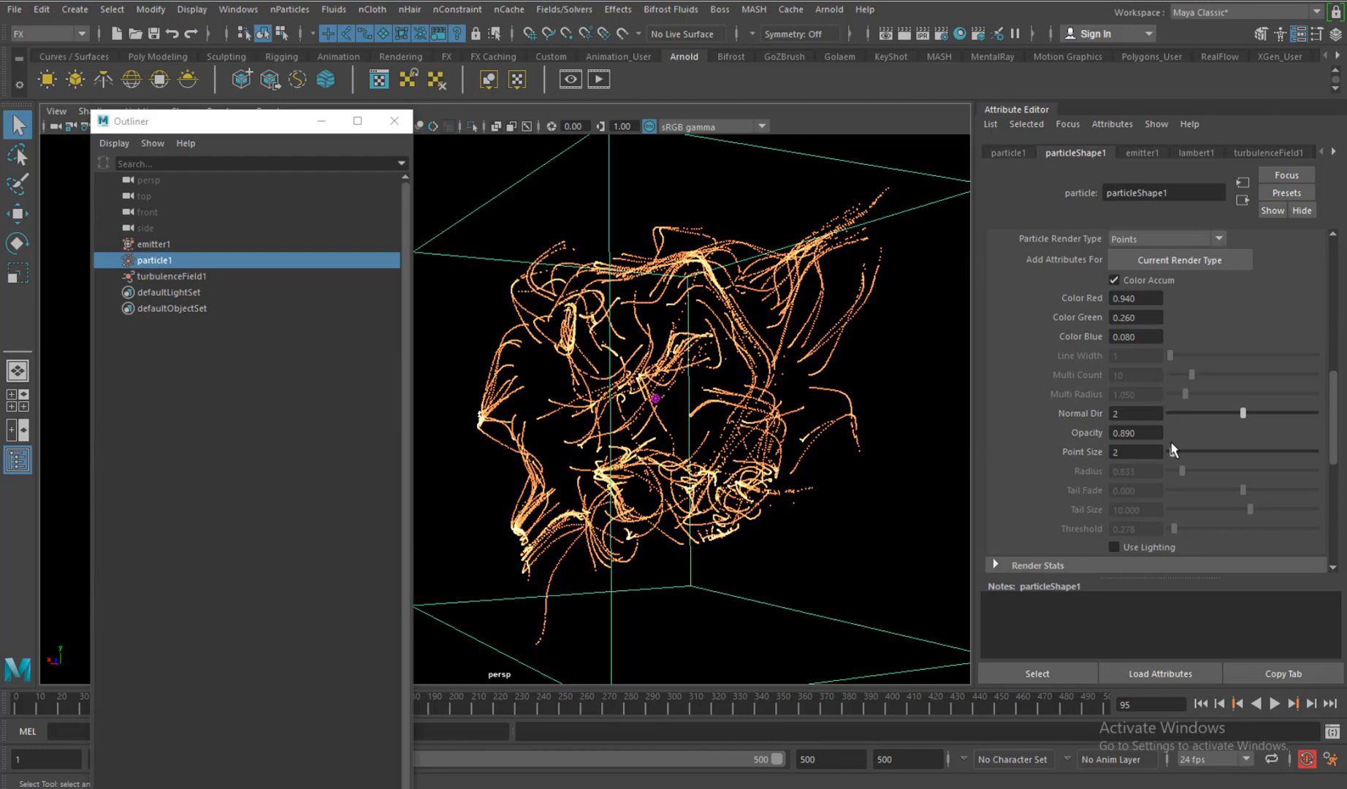
{"action": "scroll", "coordinate": [1174, 453], "scroll_direction": "down", "scroll_amount": 10}
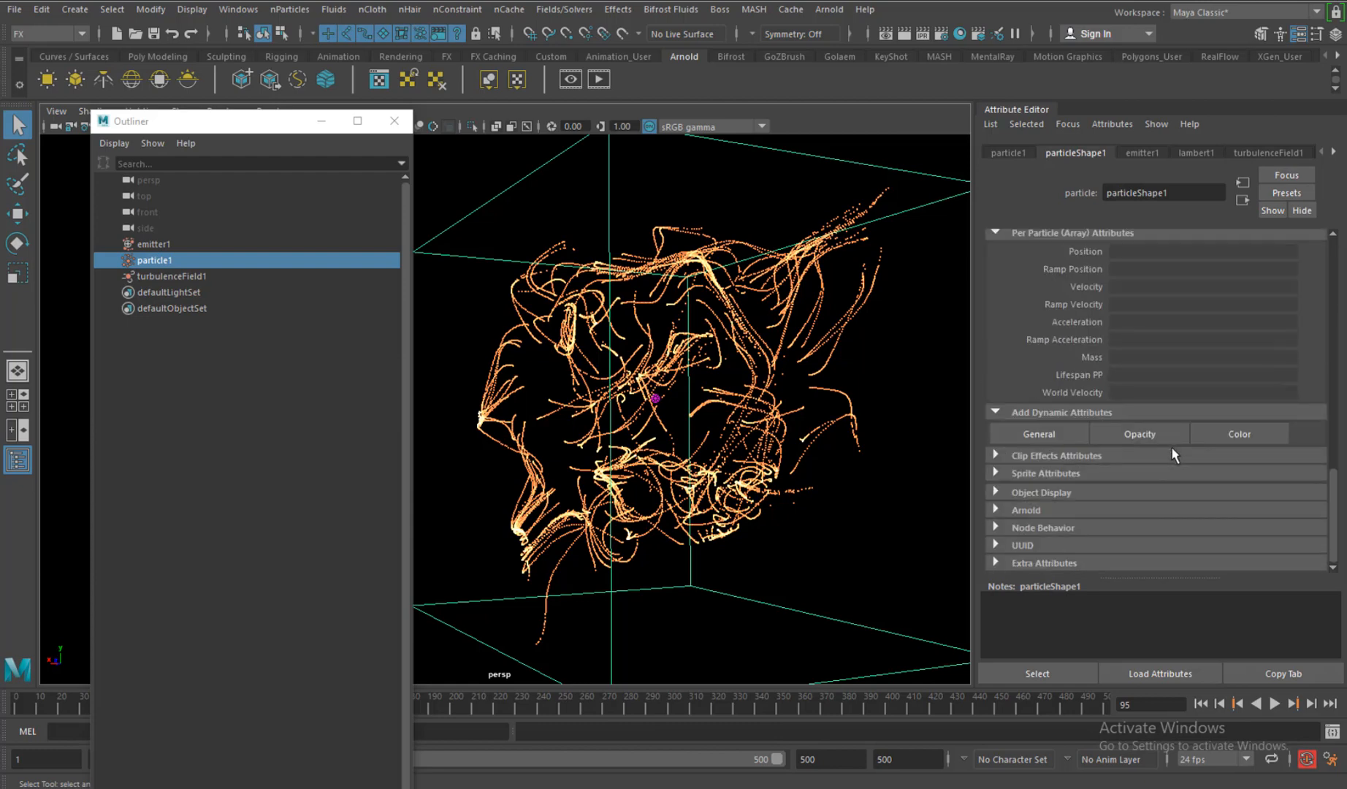
{"action": "scroll", "coordinate": [1169, 438], "scroll_direction": "up", "scroll_amount": 5}
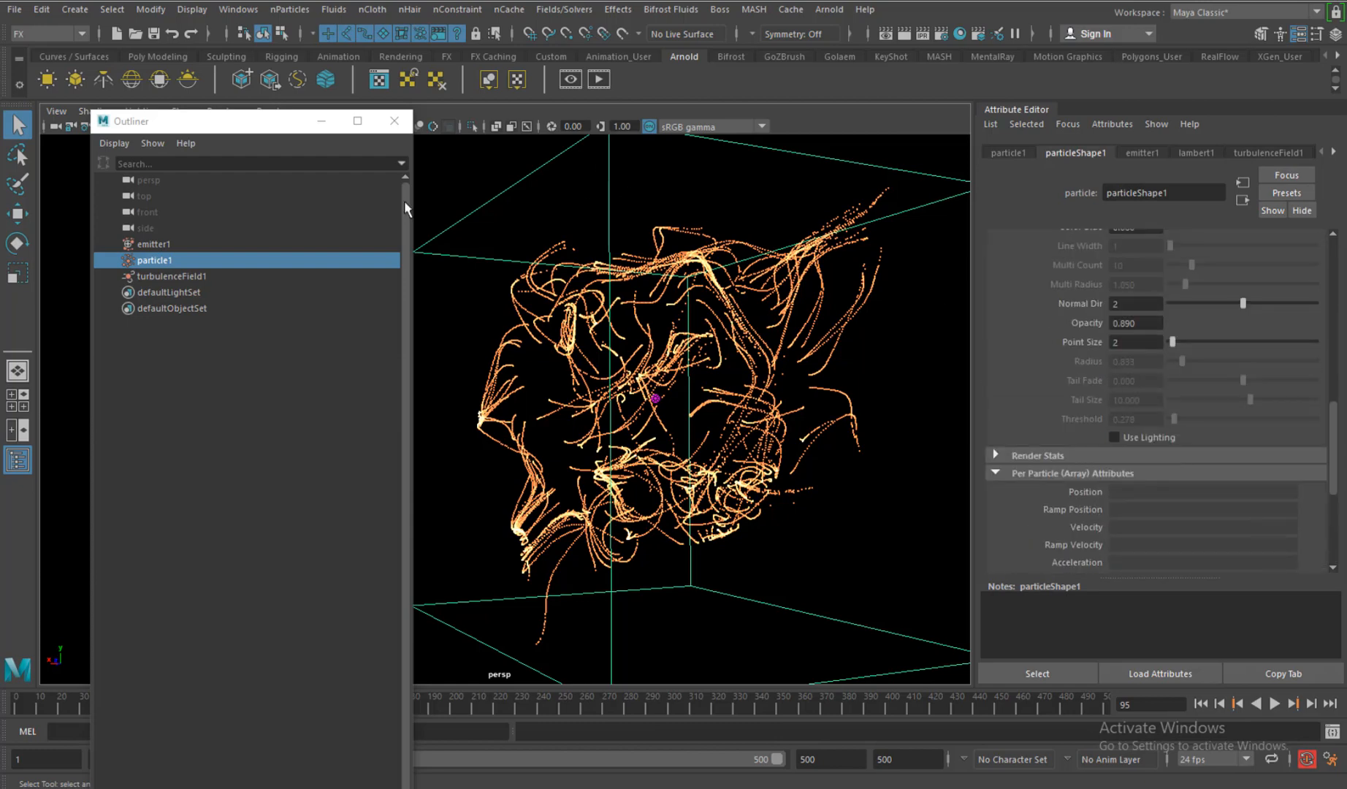
- Create the expression turbulenceField1.phaseX = time on the turbulence field's Phase X and minimize the expression window
{"action": "left_click", "coordinate": [182, 278]}
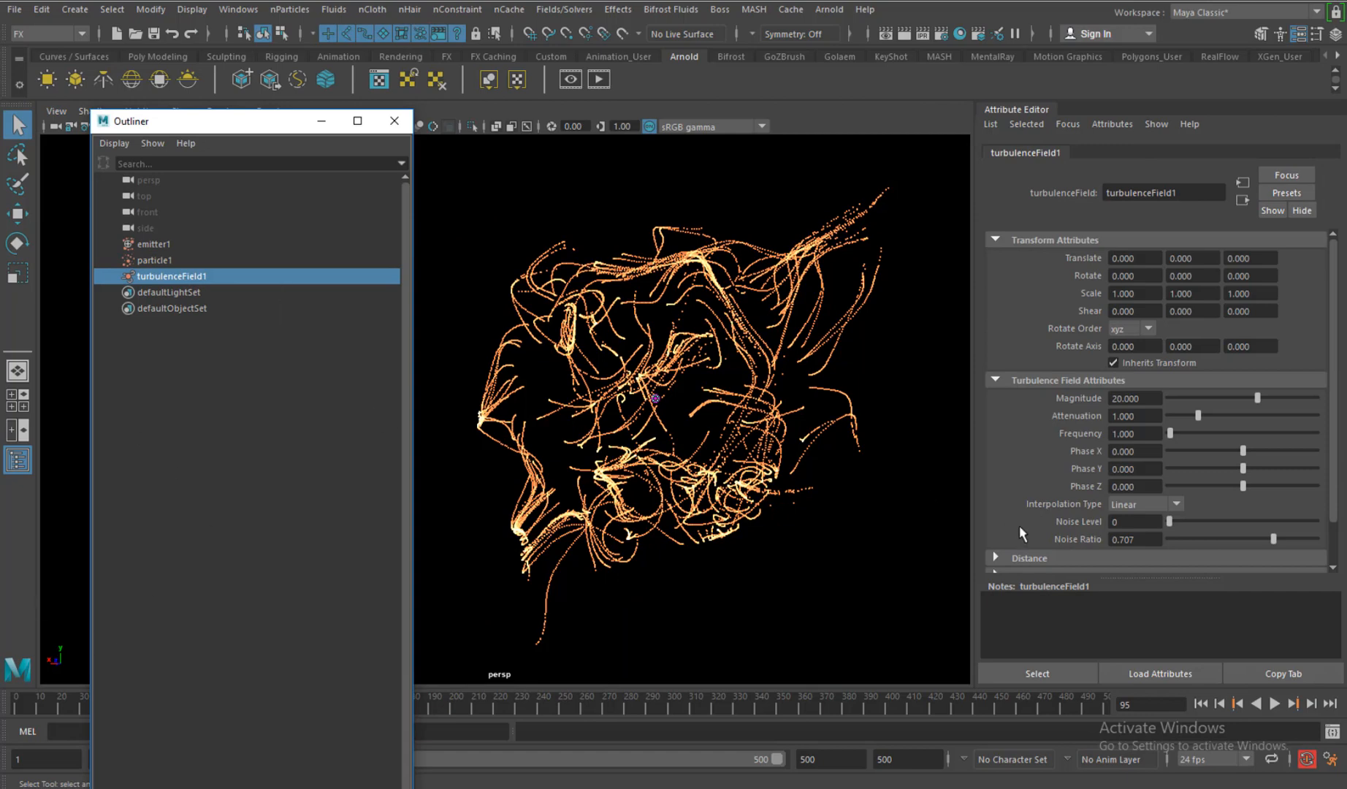
{"action": "right_click", "coordinate": [1134, 445]}
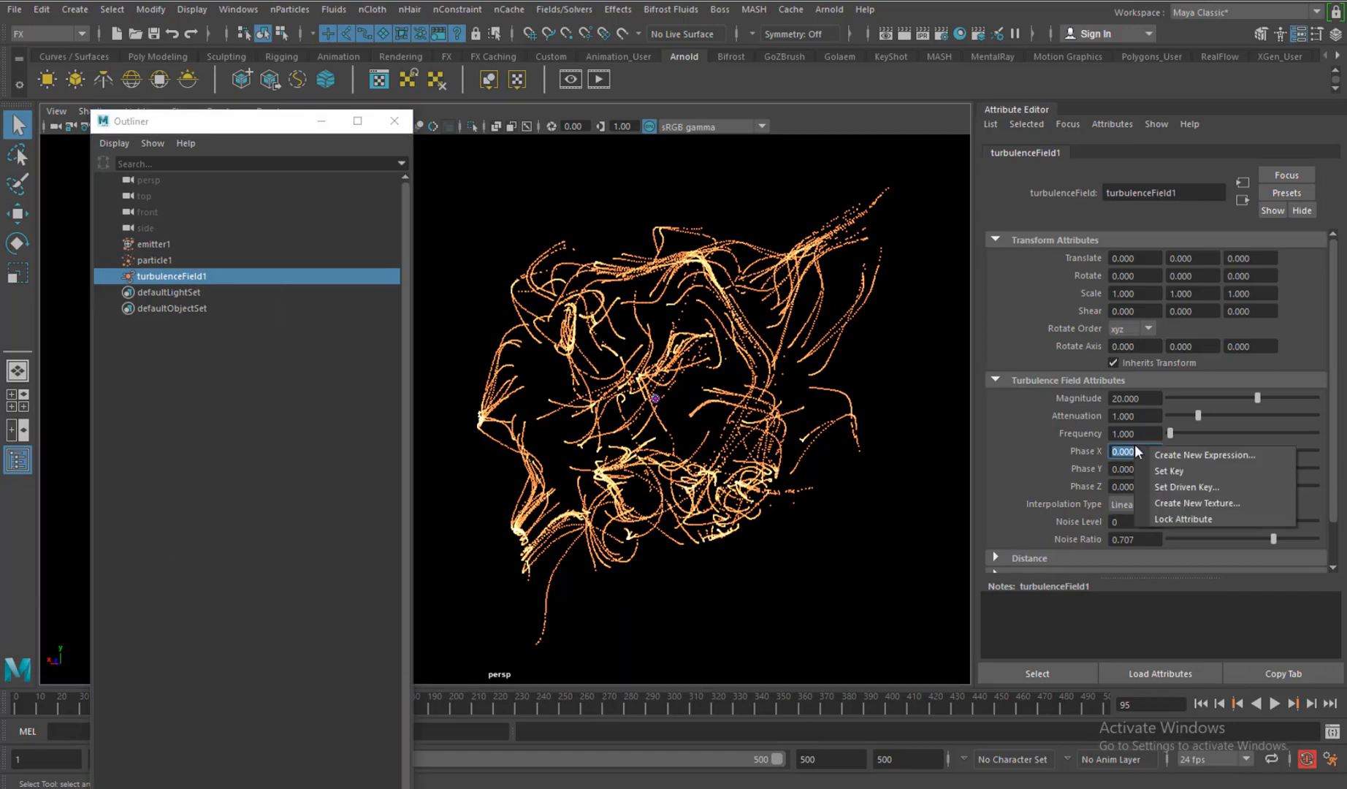
{"action": "left_click", "coordinate": [1161, 449]}
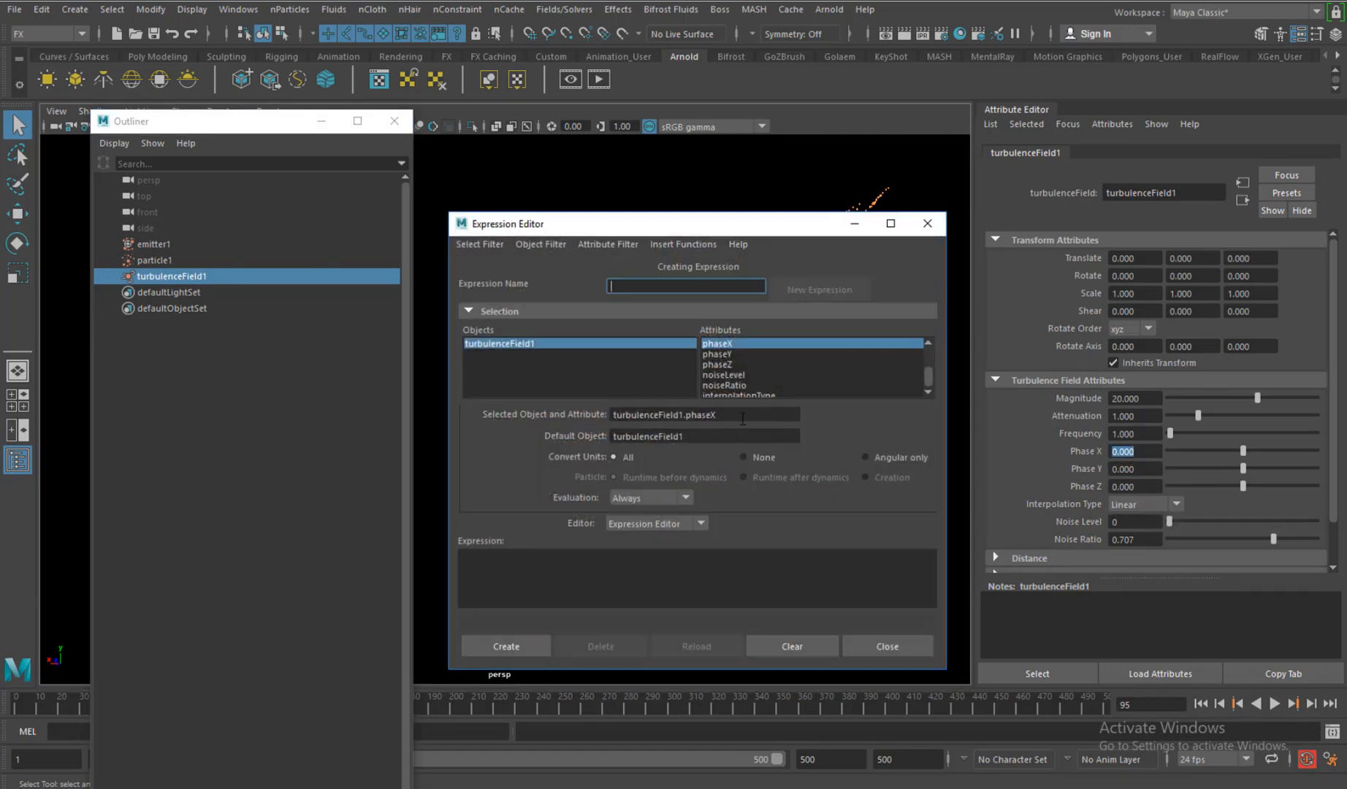
{"action": "left_click_drag", "start_coordinate": [743, 417], "coordinate": [523, 568]}
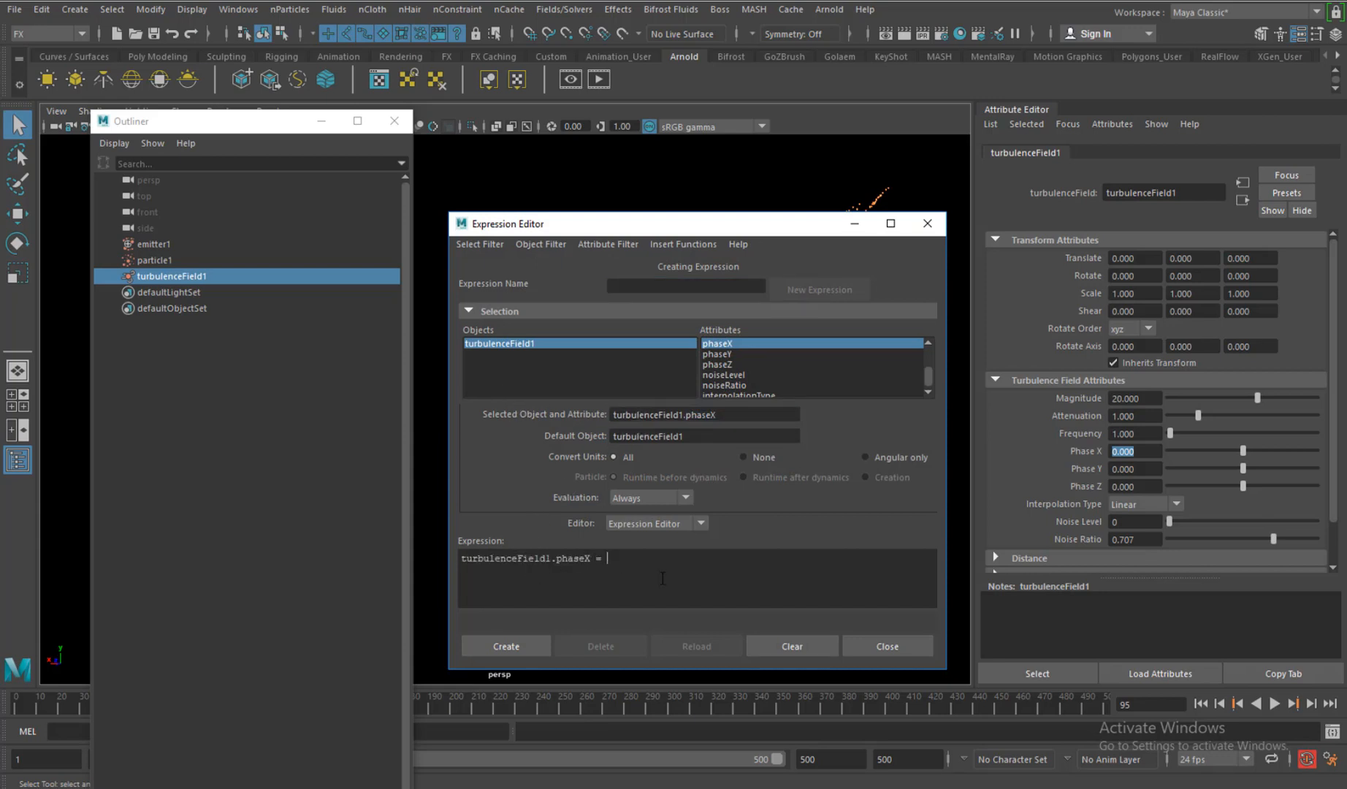
{"action": "type", "text": "= time"}
{"action": "left_click", "coordinate": [515, 646]}
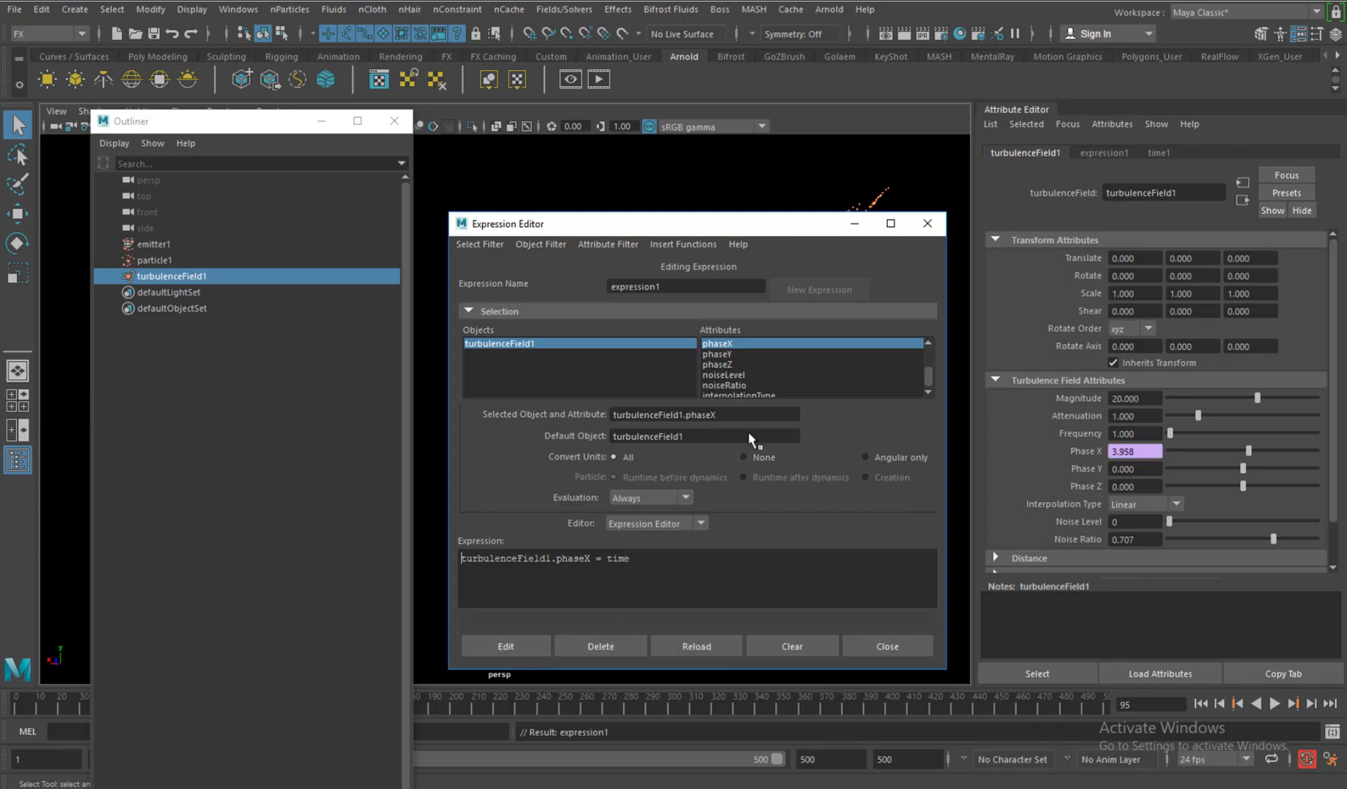
{"action": "left_click", "coordinate": [854, 224]}
- Replay the simulation from the first frame to check how the animated Phase X moves the particle trails
{"action": "left_click", "coordinate": [1274, 702]}
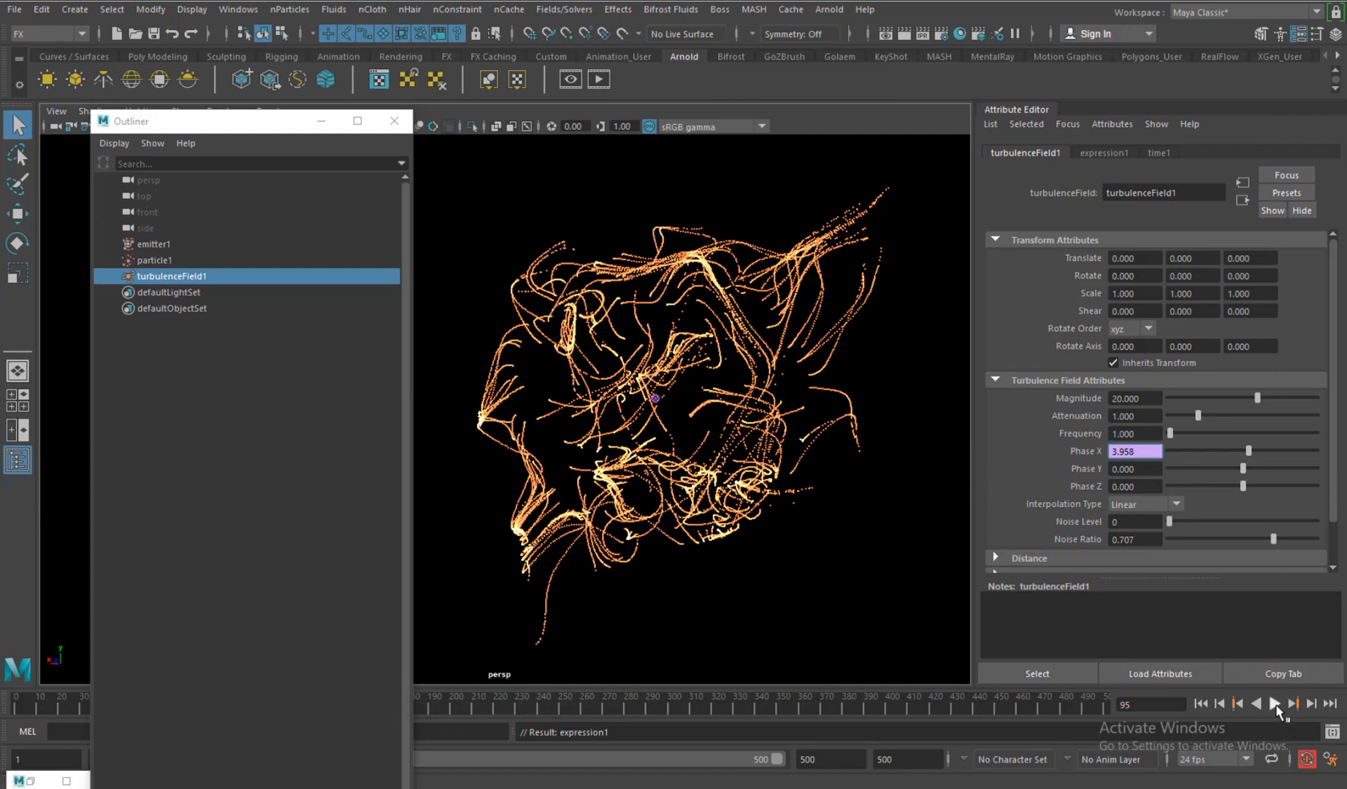
{"action": "left_click", "coordinate": [1275, 702]}
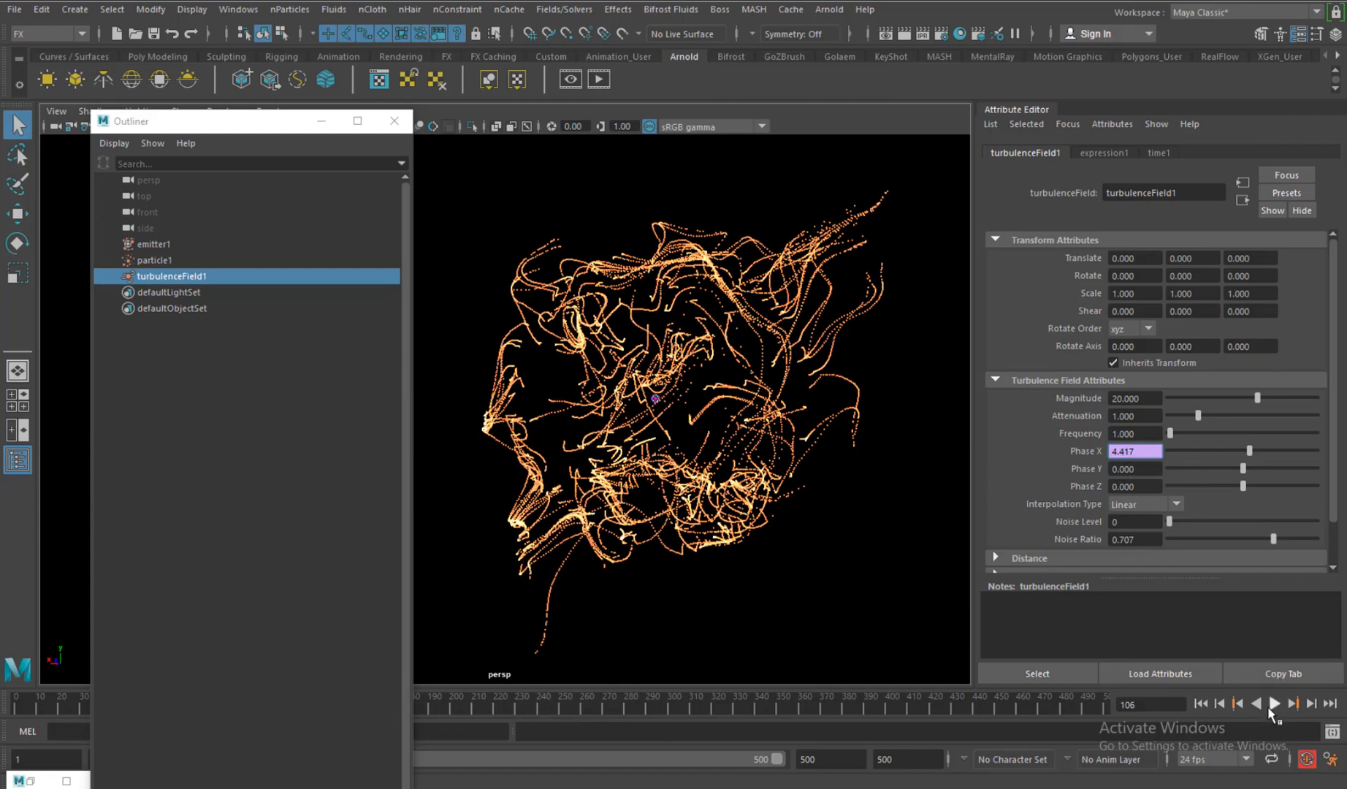
{"action": "left_click", "coordinate": [1201, 703]}
{"action": "left_click", "coordinate": [1274, 704]}
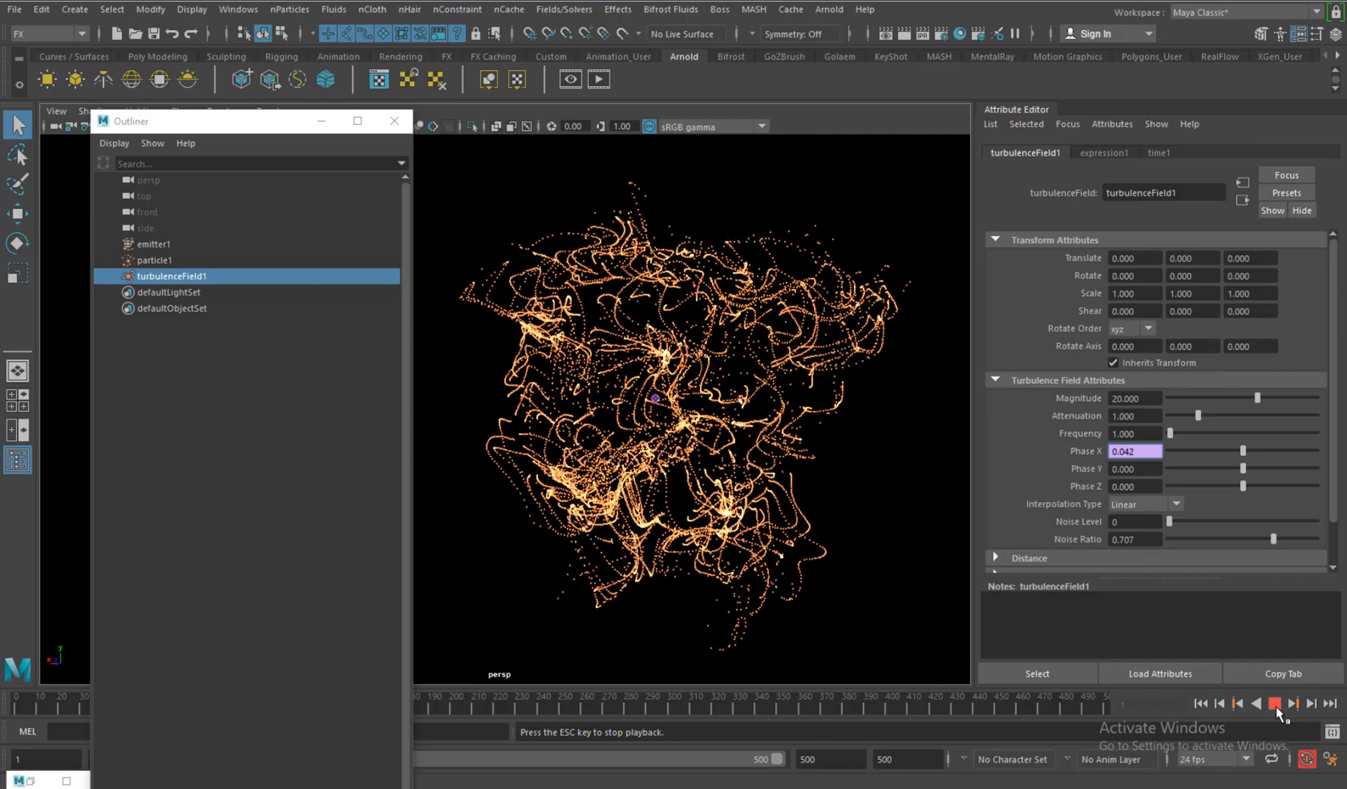
{"action": "left_click", "coordinate": [1275, 703]}
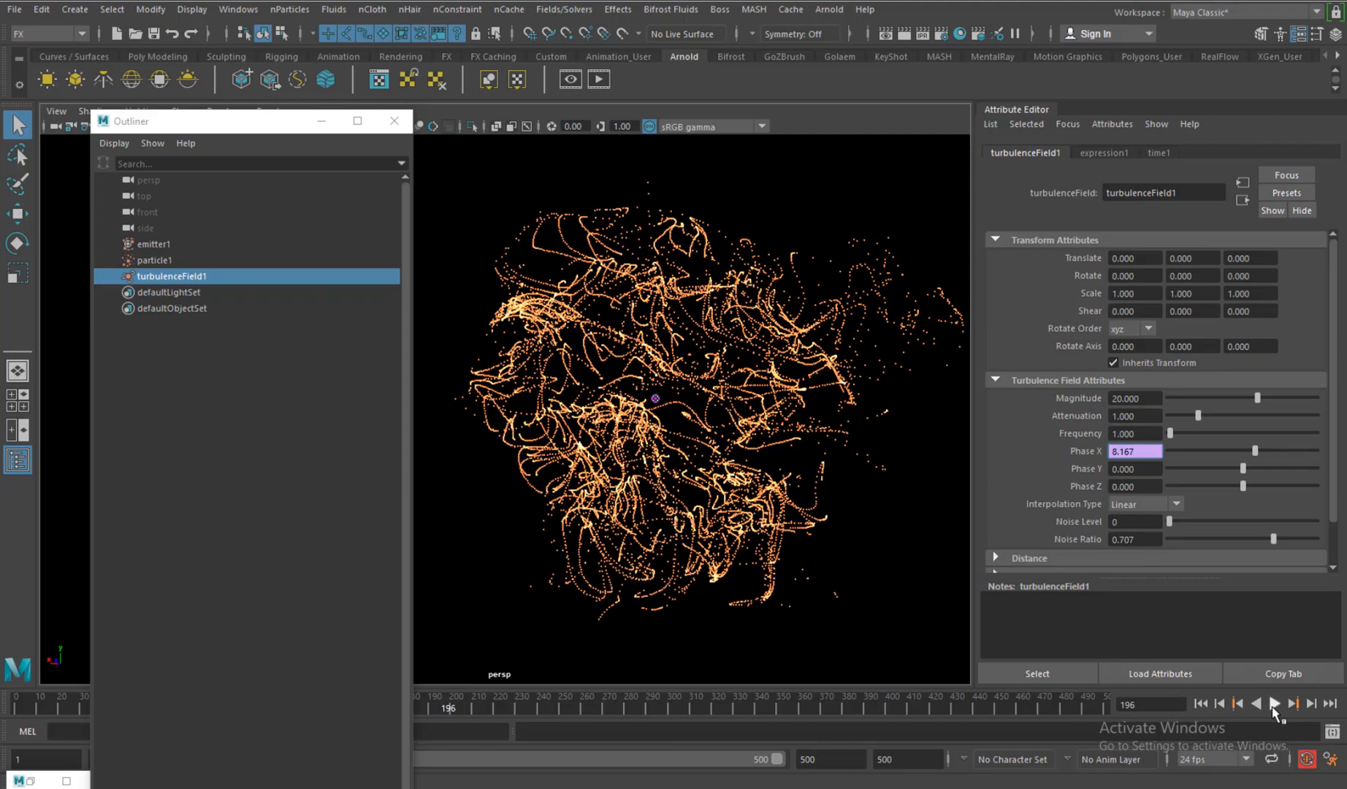
{"action": "left_click", "coordinate": [1202, 703]}
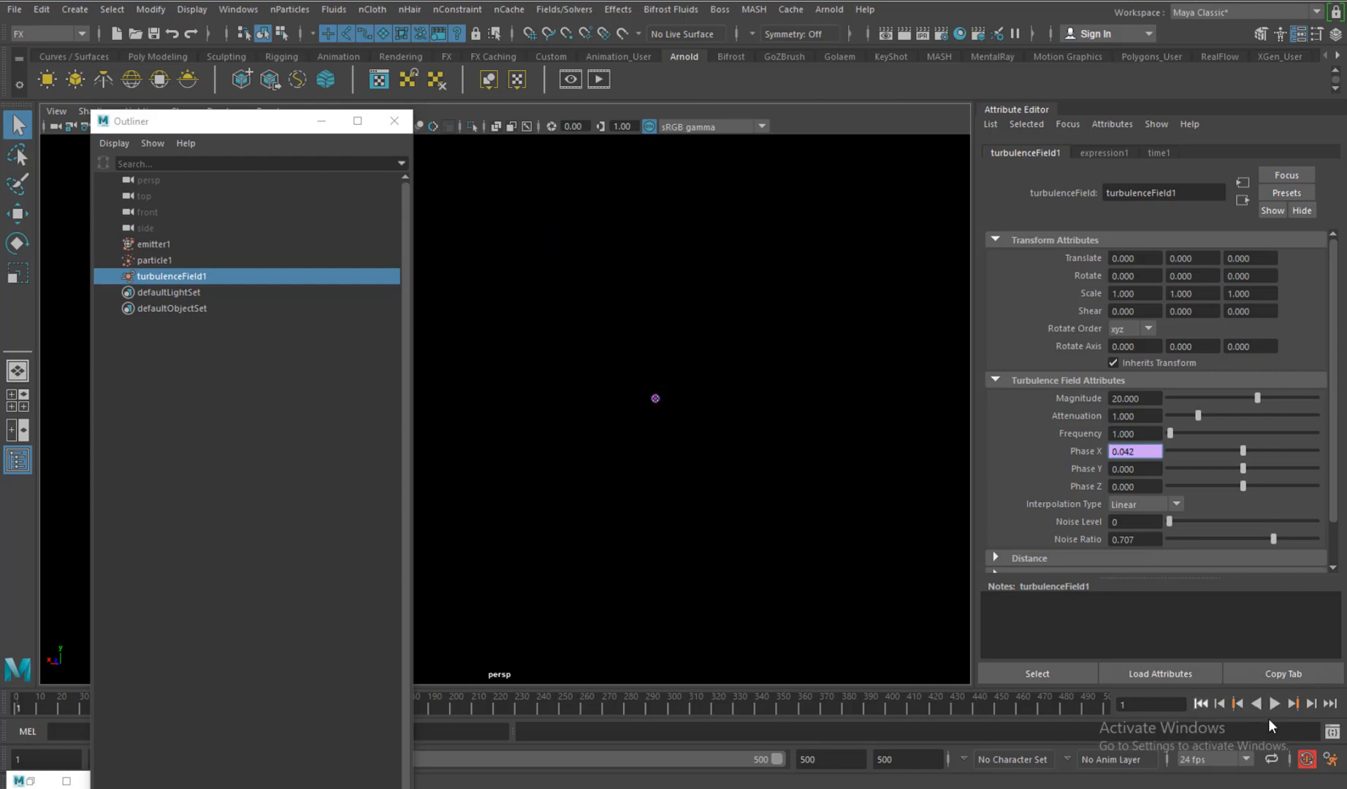
{"action": "left_click", "coordinate": [1275, 706]}
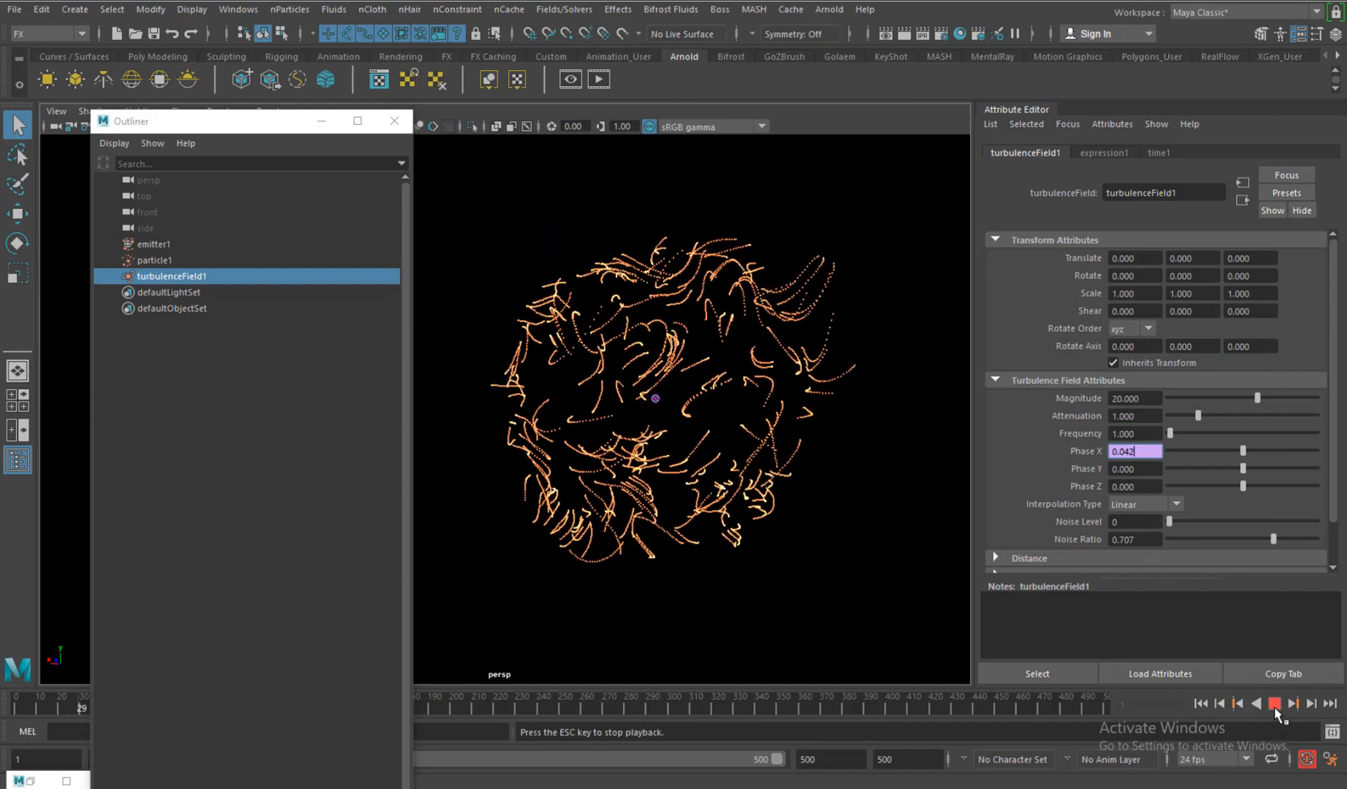
- Stop playback, start a Phase Y expression for the turbulence field, and load expression1 by listing existing expressions by name
{"action": "left_click", "coordinate": [1275, 706]}
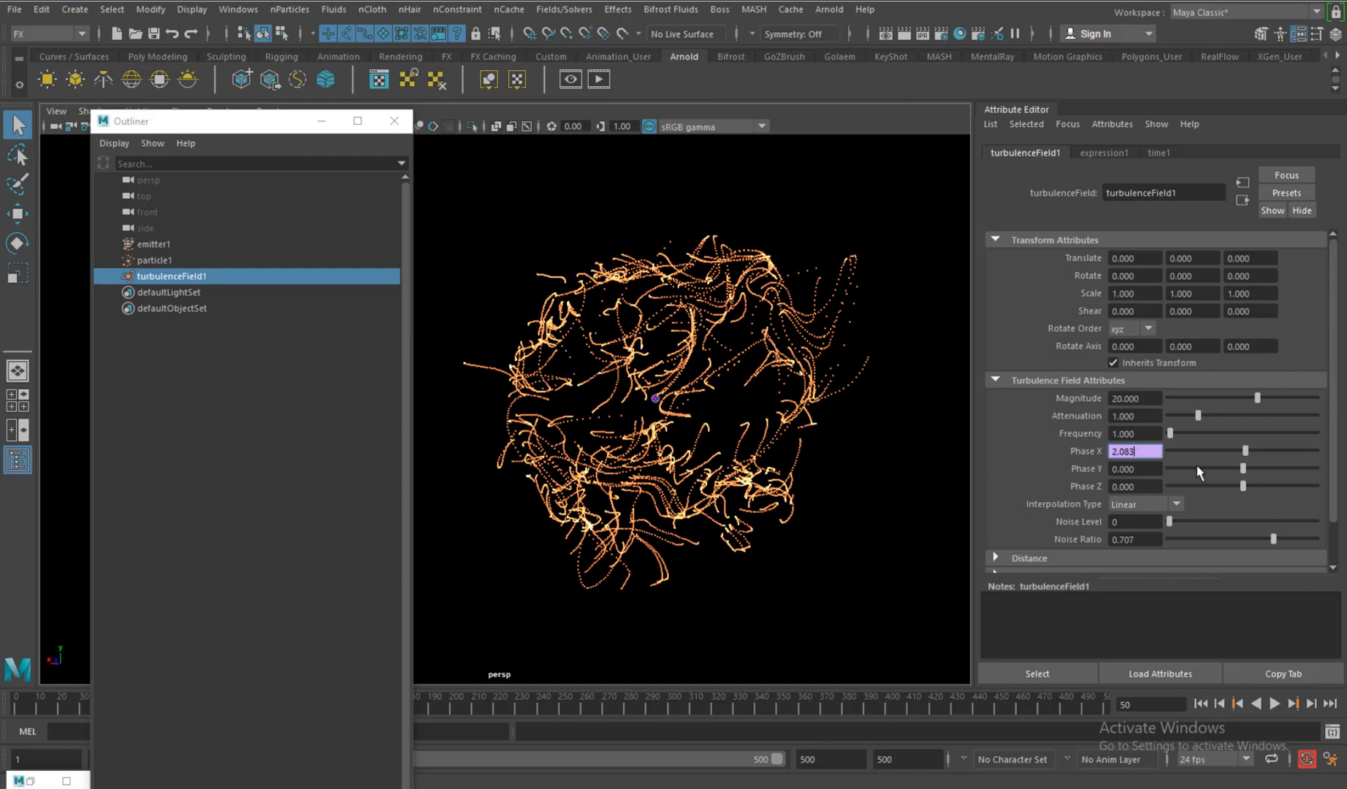
{"action": "left_click", "coordinate": [1141, 470]}
{"action": "right_click", "coordinate": [1141, 470]}
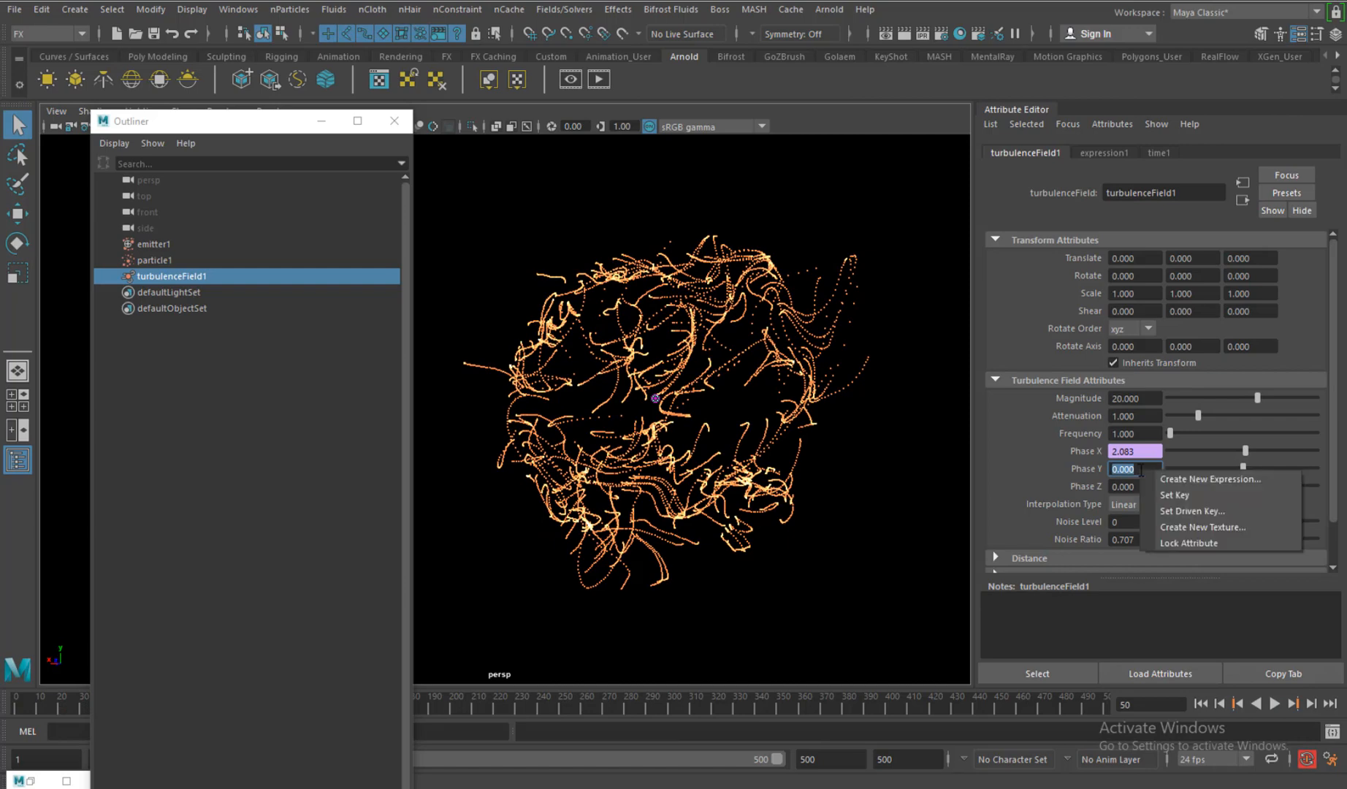
{"action": "left_click", "coordinate": [1161, 475]}
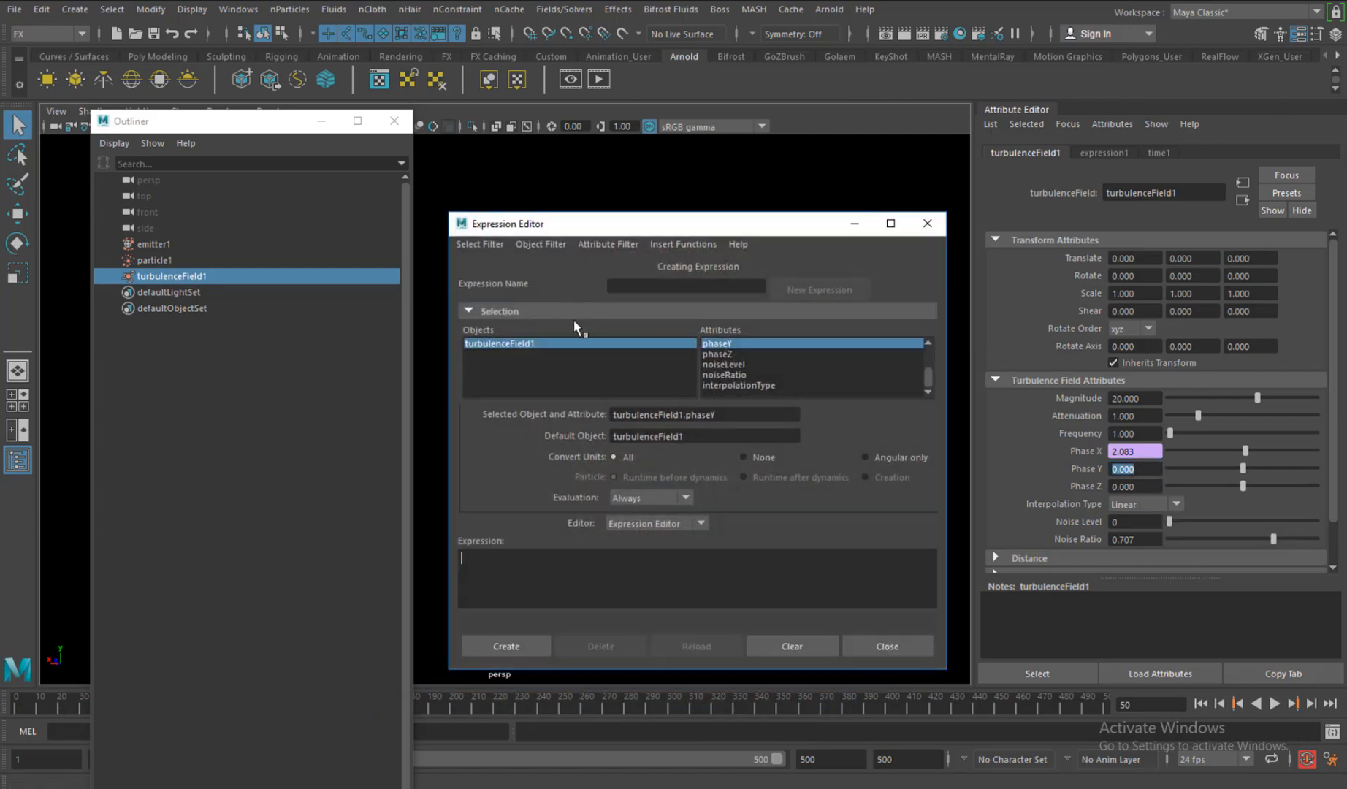
{"action": "left_click", "coordinate": [481, 245]}
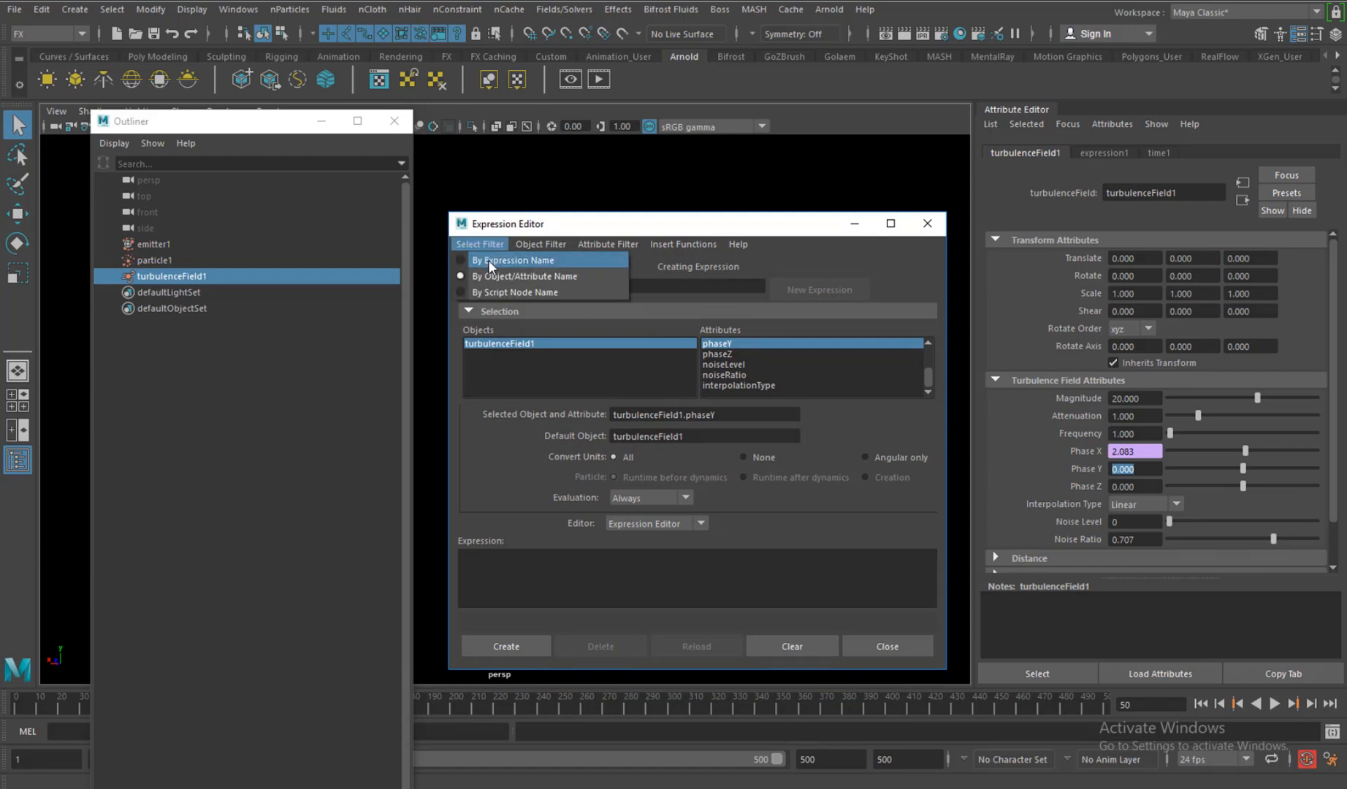
{"action": "left_click", "coordinate": [488, 260]}
{"action": "left_click", "coordinate": [502, 344]}
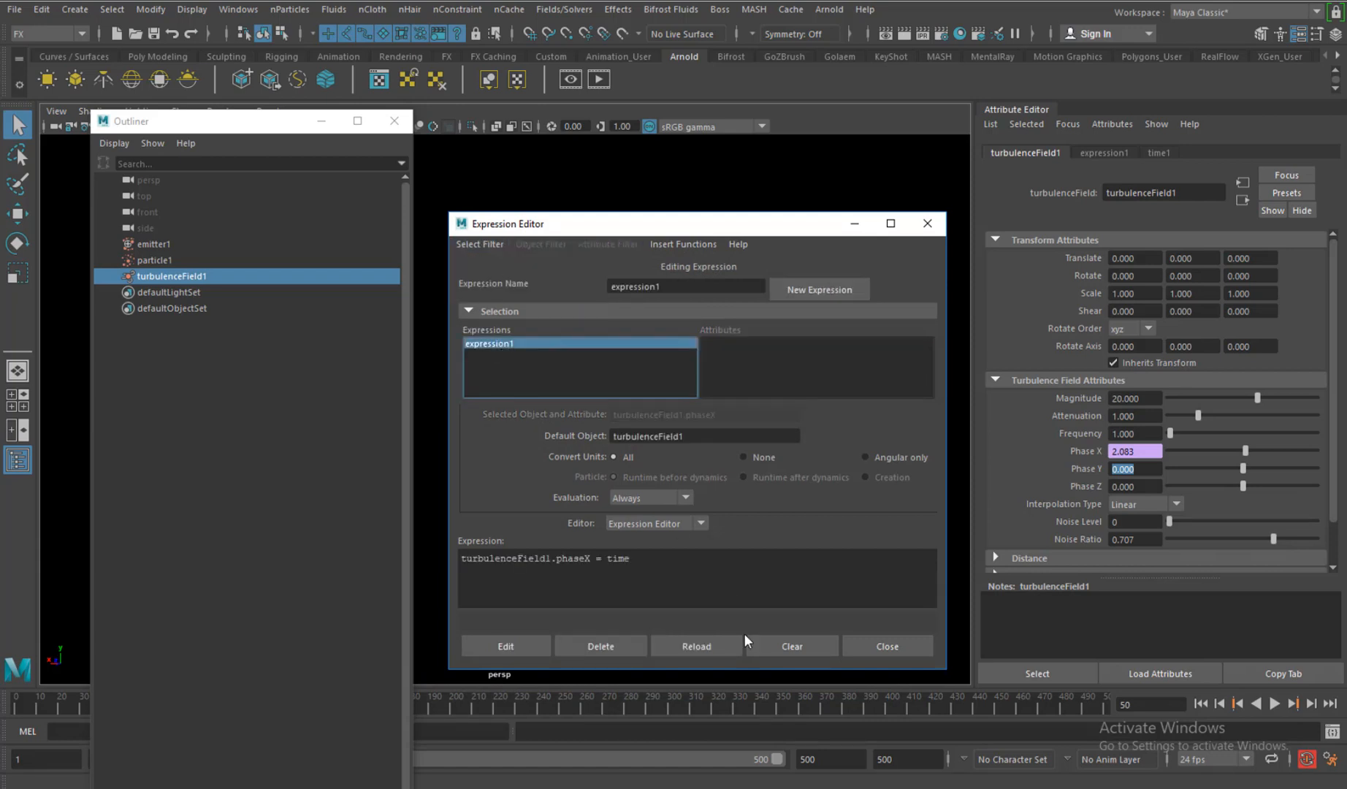
- End the phaseX = time expression line with a semicolon and duplicate the line twice below it
{"action": "left_click", "coordinate": [643, 563]}
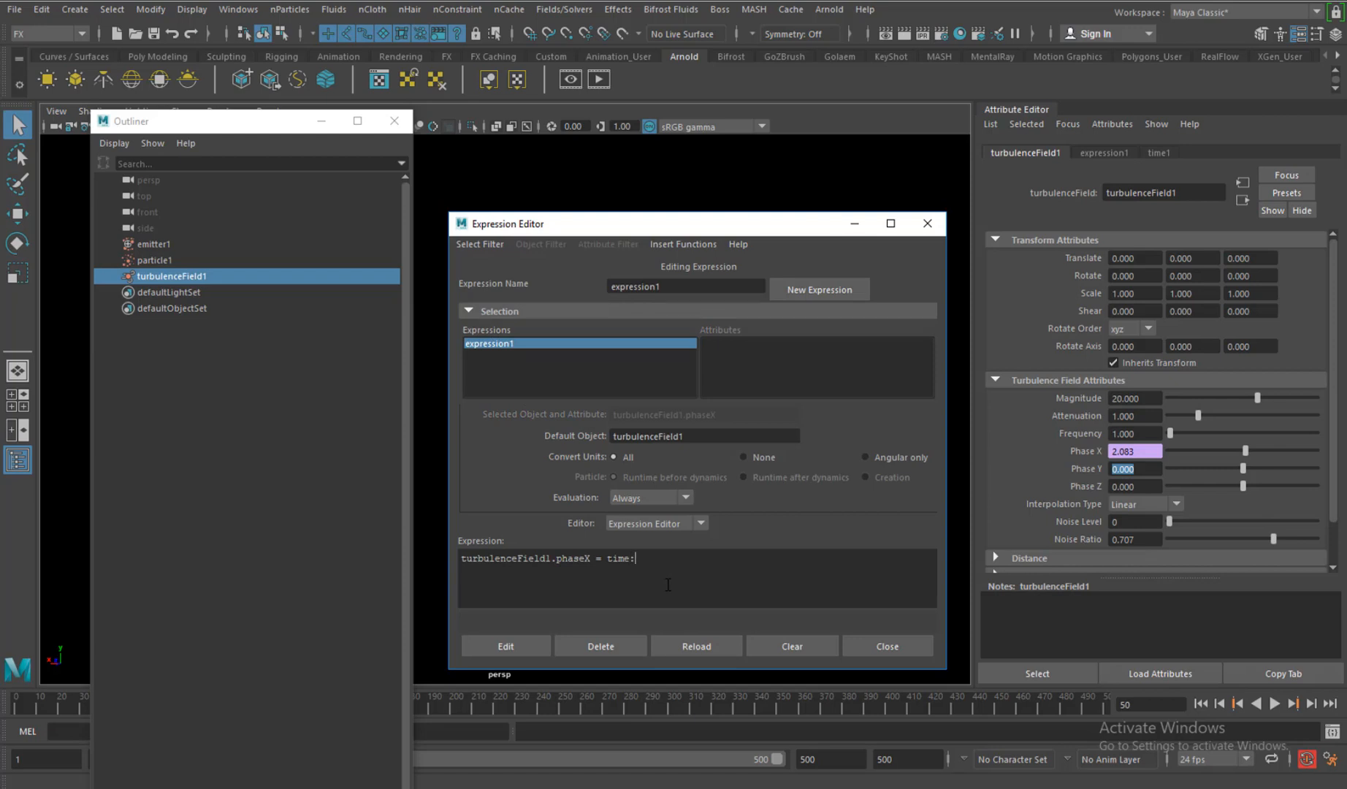
{"action": "type", "text": ":"}
{"action": "key", "text": "BackSpace"}
{"action": "type", "text": ";"}
{"action": "left_click_drag", "start_coordinate": [644, 558], "coordinate": [456, 555]}
{"action": "key", "text": "ctrl+c"}
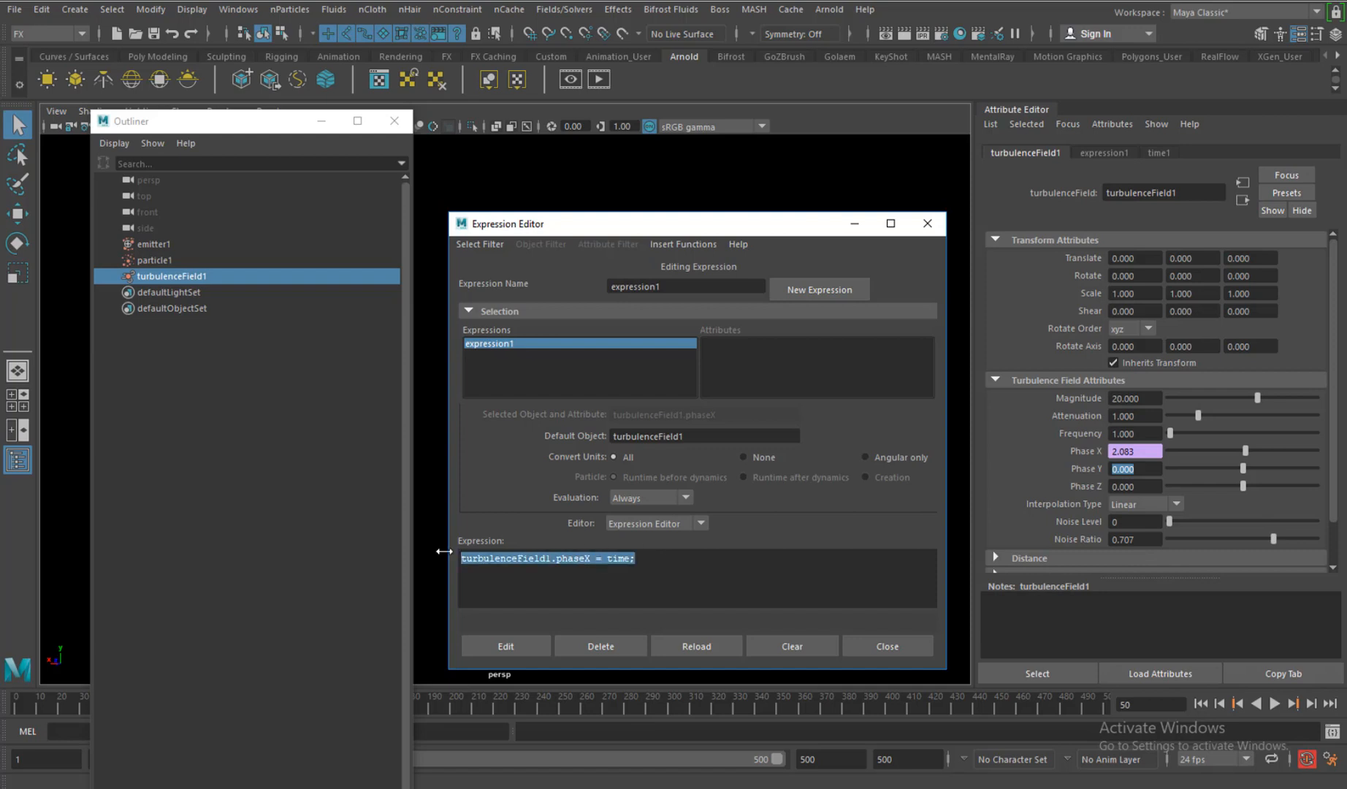
{"action": "left_click", "coordinate": [658, 560]}
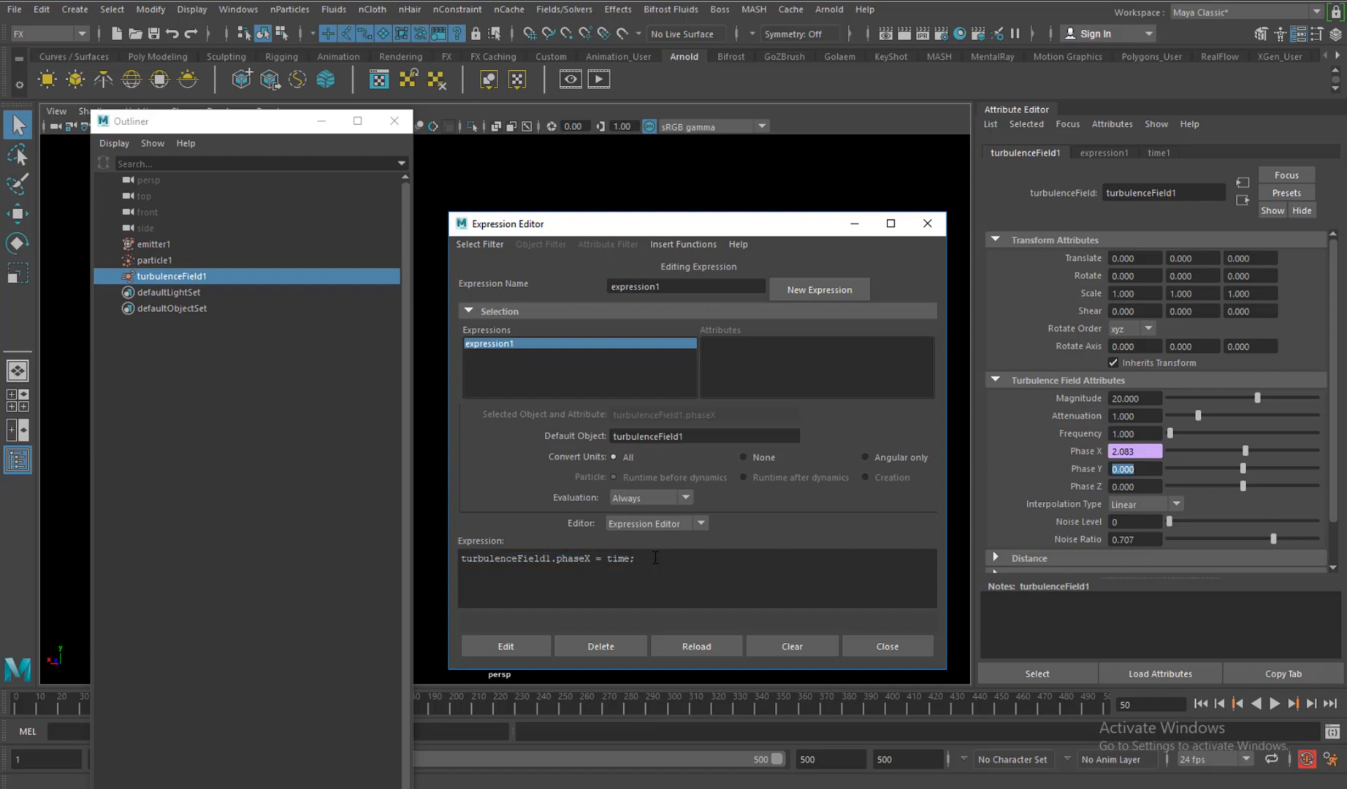
{"action": "key", "text": "Return"}
{"action": "key", "text": "ctrl+v"}
{"action": "key", "text": "Return"}
{"action": "key", "text": "ctrl+v"}
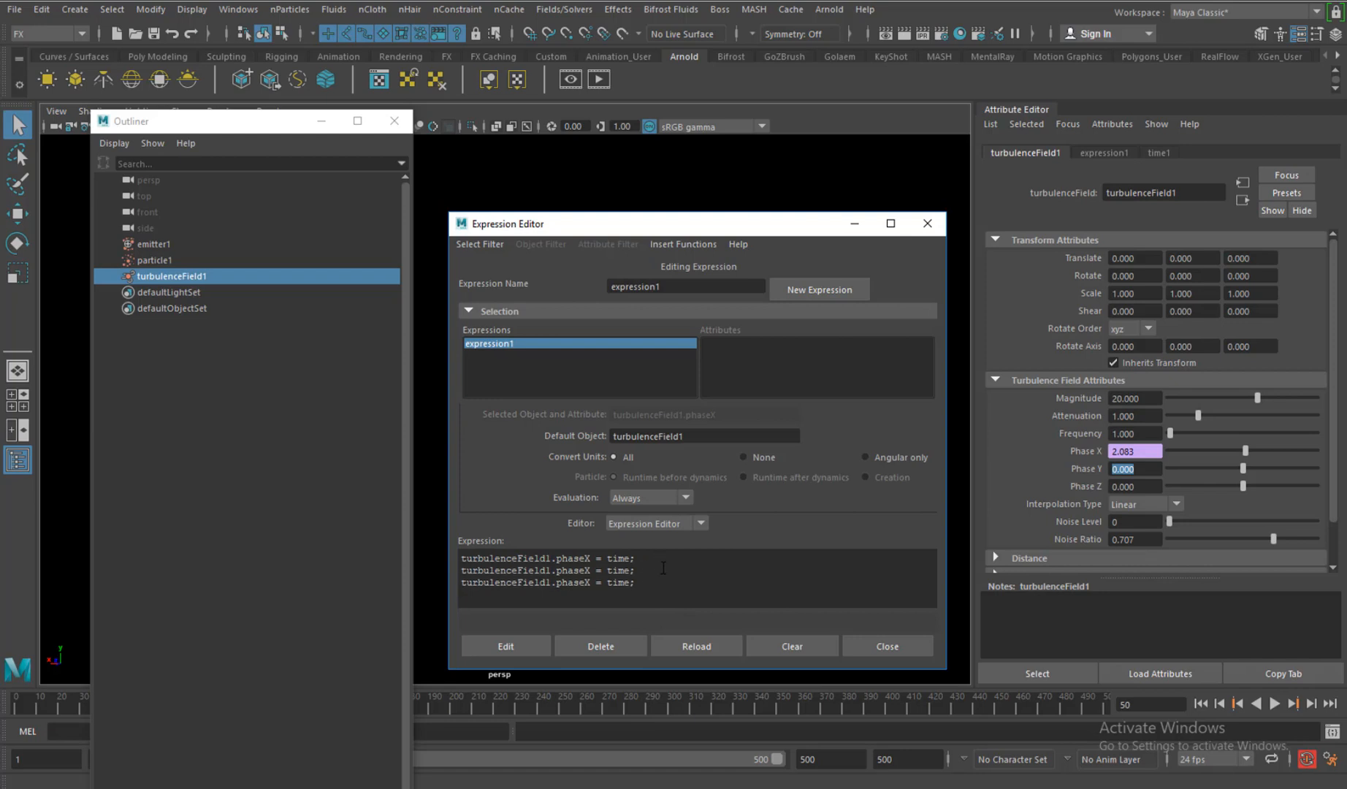
- Change the duplicated lines to turbulenceField1.phaseY and turbulenceField1.phaseZ, apply the expression edit, and minimize the expression window
{"action": "left_click_drag", "start_coordinate": [591, 571], "coordinate": [586, 570]}
{"action": "key", "text": "Caps_Lock"}
{"action": "type", "text": "Y"}
{"action": "left_click_drag", "start_coordinate": [591, 583], "coordinate": [585, 583]}
{"action": "type", "text": "Z"}
{"action": "left_click", "coordinate": [529, 648]}
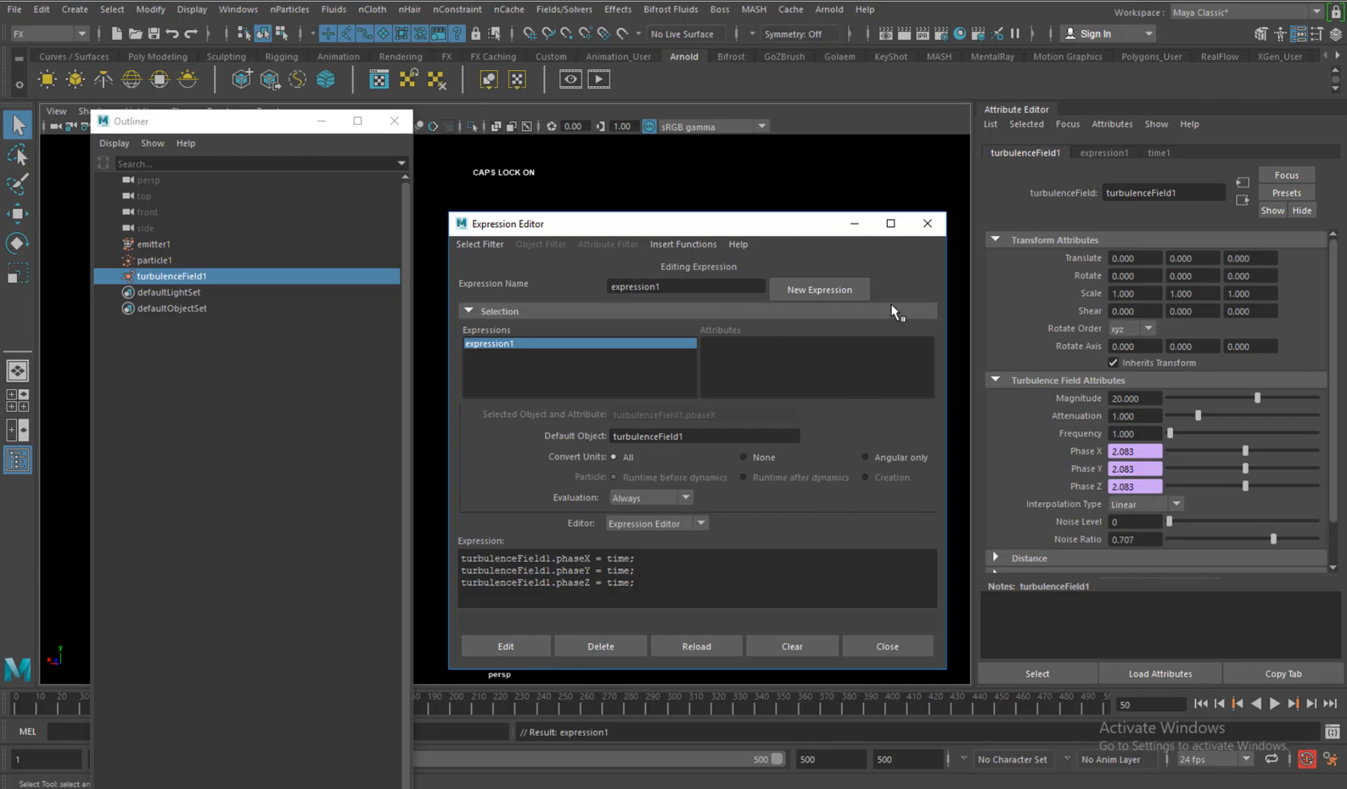
{"action": "left_click", "coordinate": [854, 223]}
- Replay the simulation from the first frame and check the particle trails from several angles before stopping playback
{"action": "left_click", "coordinate": [1205, 703]}
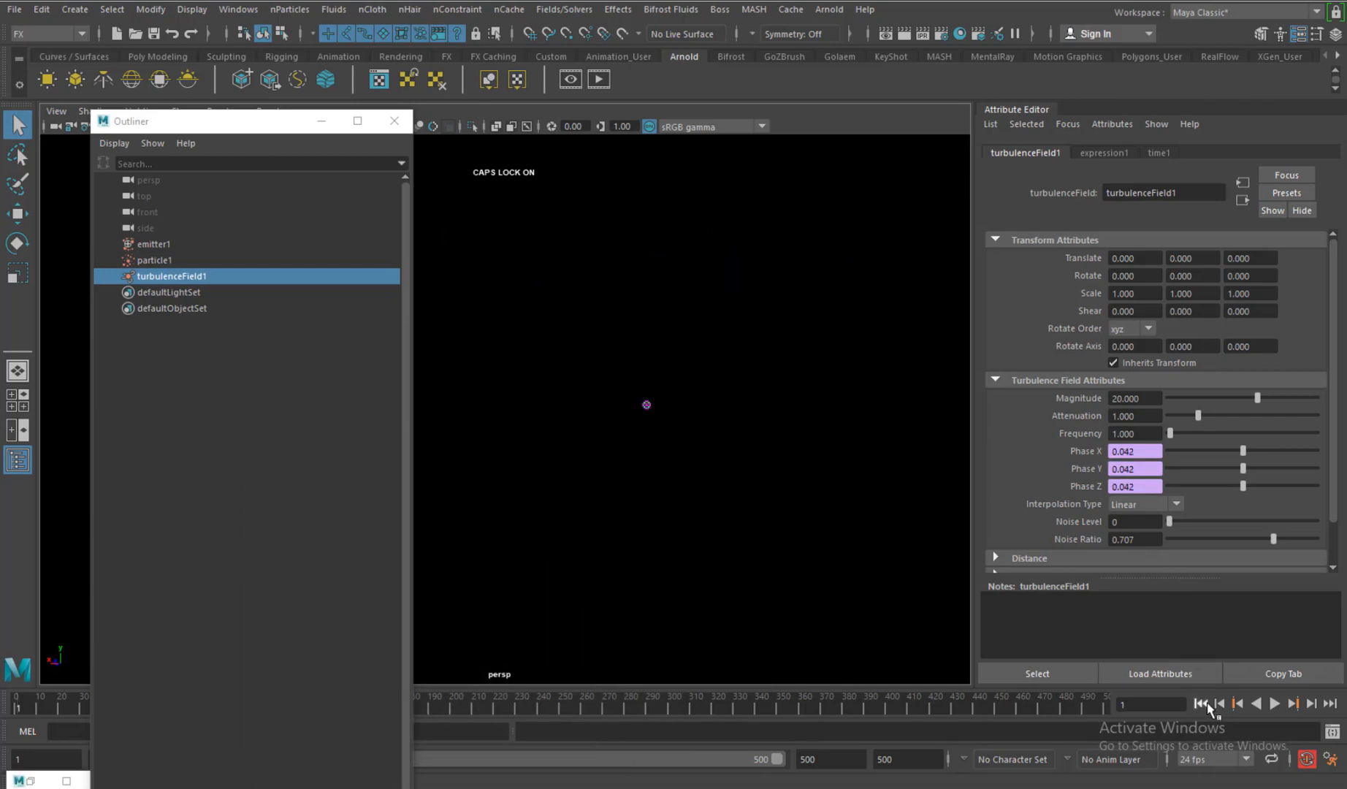
{"action": "left_click", "coordinate": [1270, 704]}
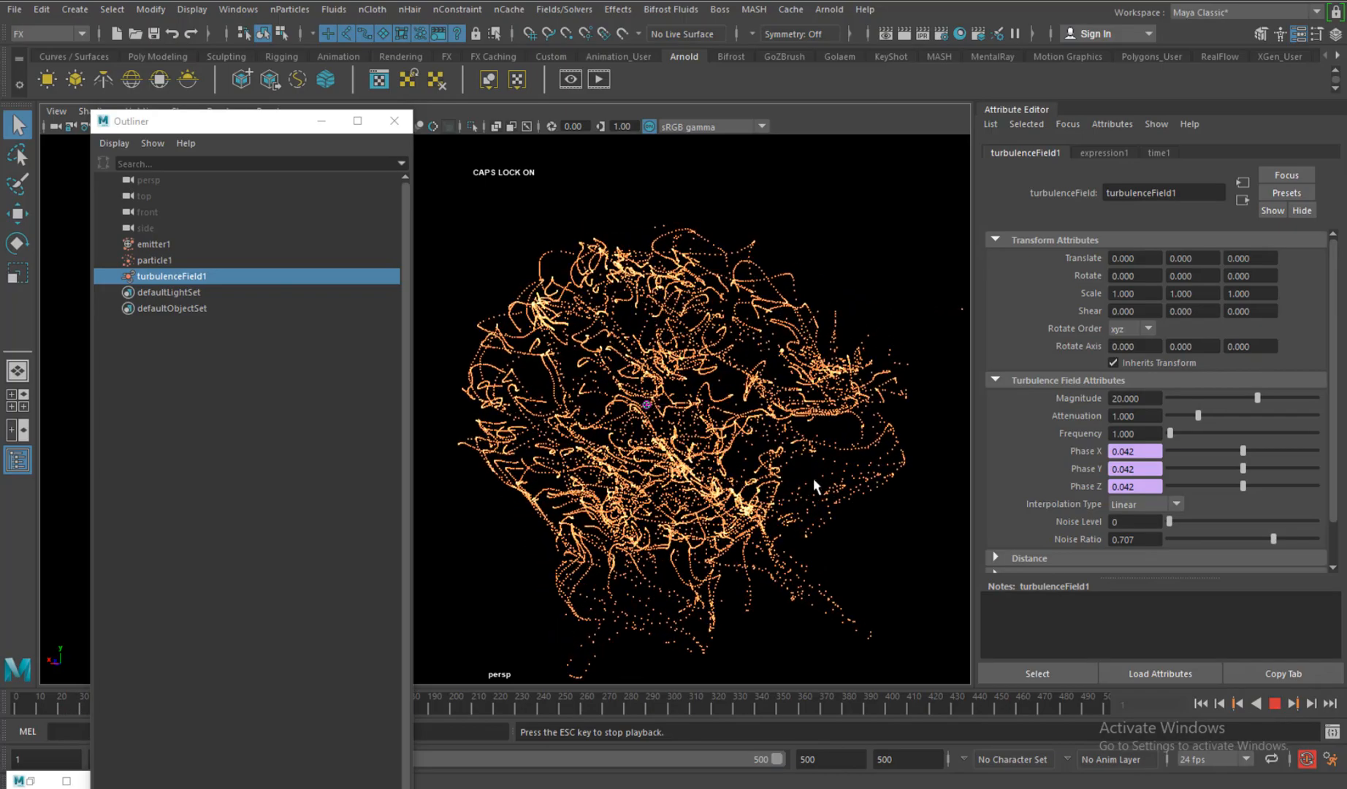
{"action": "left_click_drag", "start_coordinate": [814, 478], "coordinate": [886, 467], "text": "alt"}
{"action": "left_click_drag", "start_coordinate": [748, 460], "coordinate": [876, 464], "text": "alt"}
{"action": "left_click_drag", "start_coordinate": [657, 462], "coordinate": [878, 475], "text": "alt"}
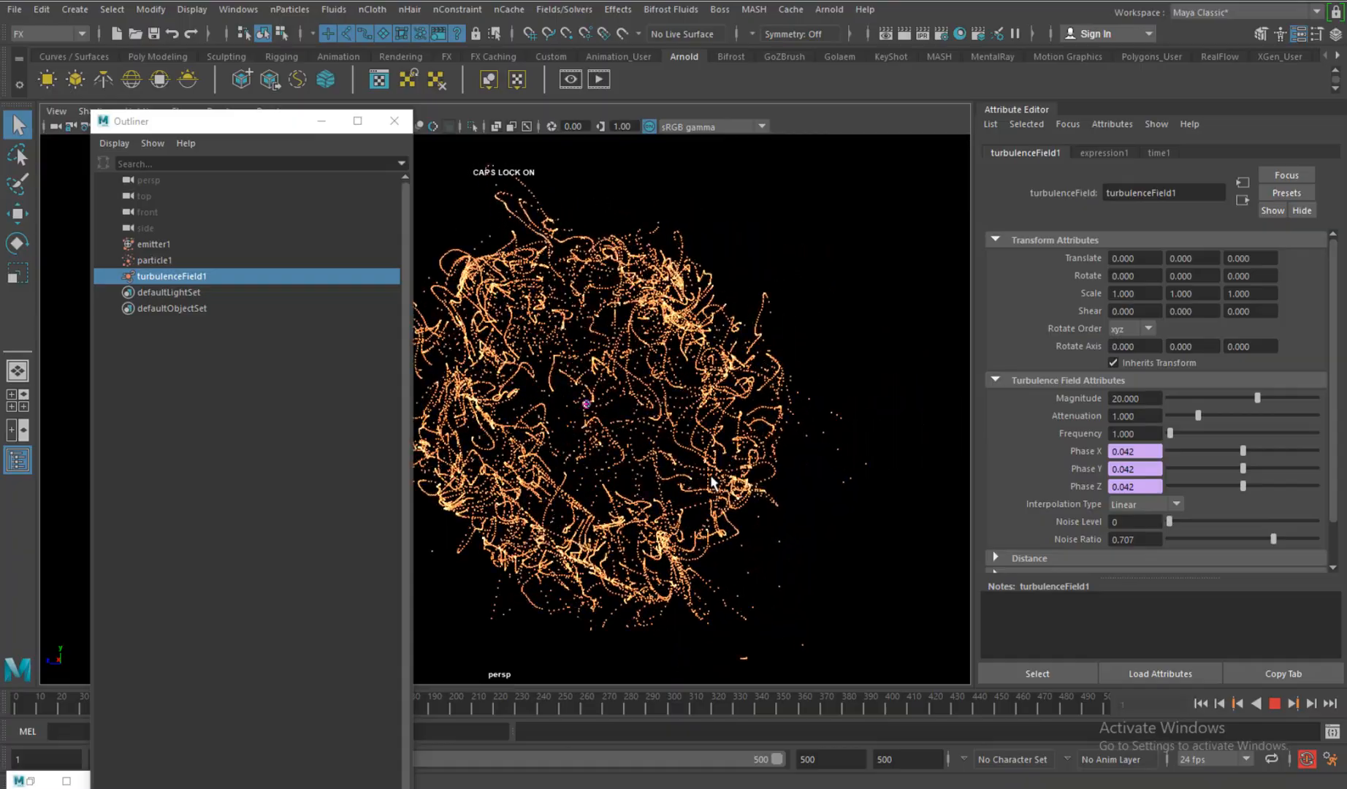
{"action": "left_click_drag", "start_coordinate": [680, 462], "coordinate": [665, 421], "text": "alt"}
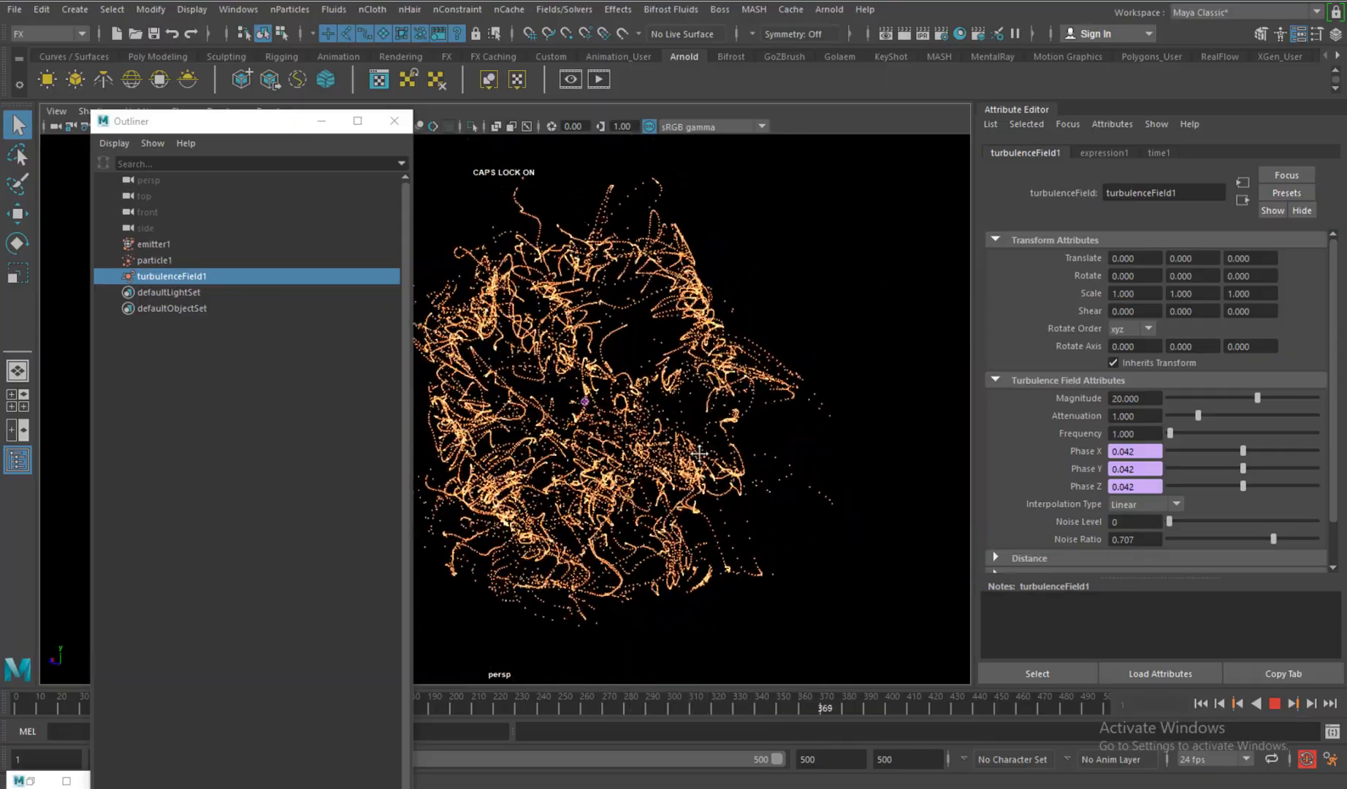
{"action": "left_click", "coordinate": [1275, 704]}
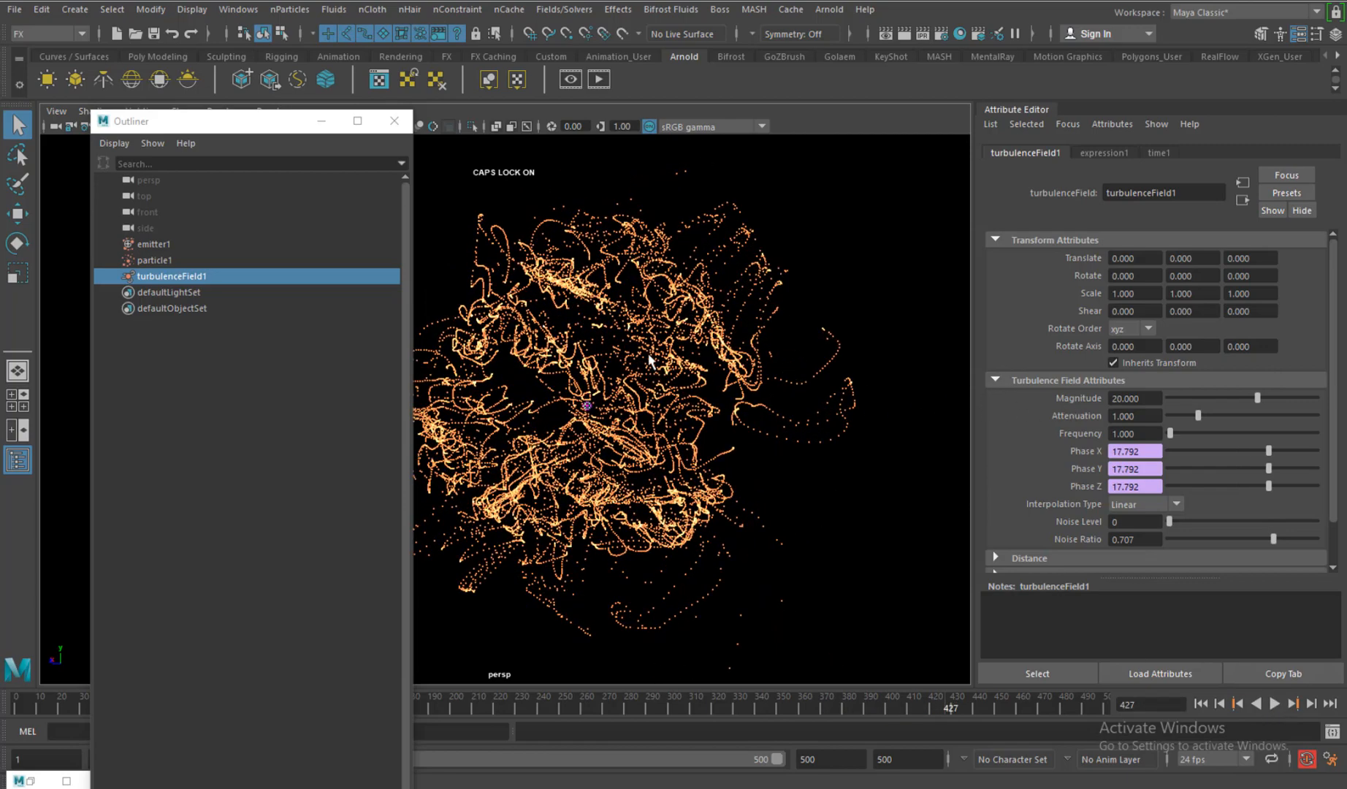
- Move the turbulence field away from the emitter to about -7.7, 4.7, -1.0 and replay the simulation from the first frame
{"action": "left_click_drag", "start_coordinate": [830, 433], "coordinate": [693, 394], "text": "alt"}
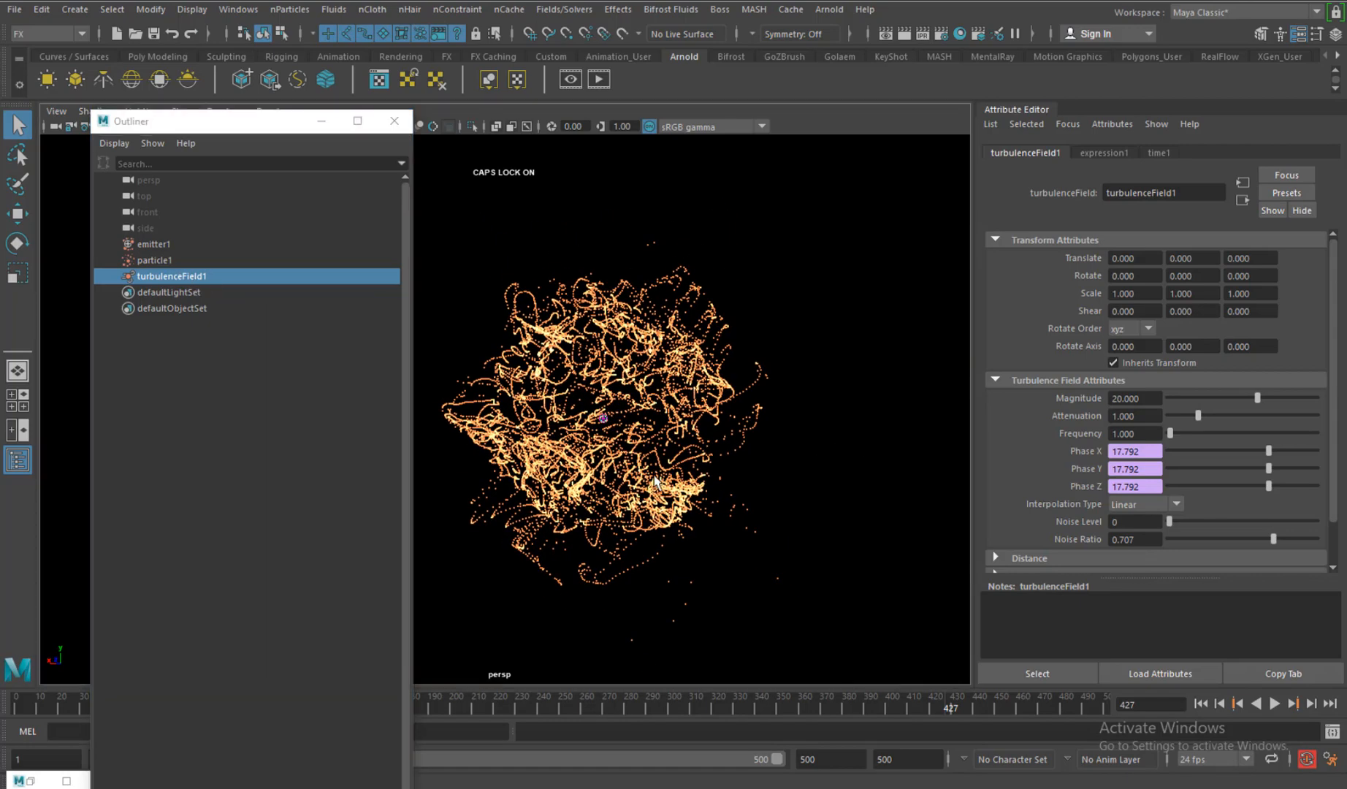
{"action": "left_click_drag", "start_coordinate": [595, 464], "coordinate": [614, 470], "text": "alt"}
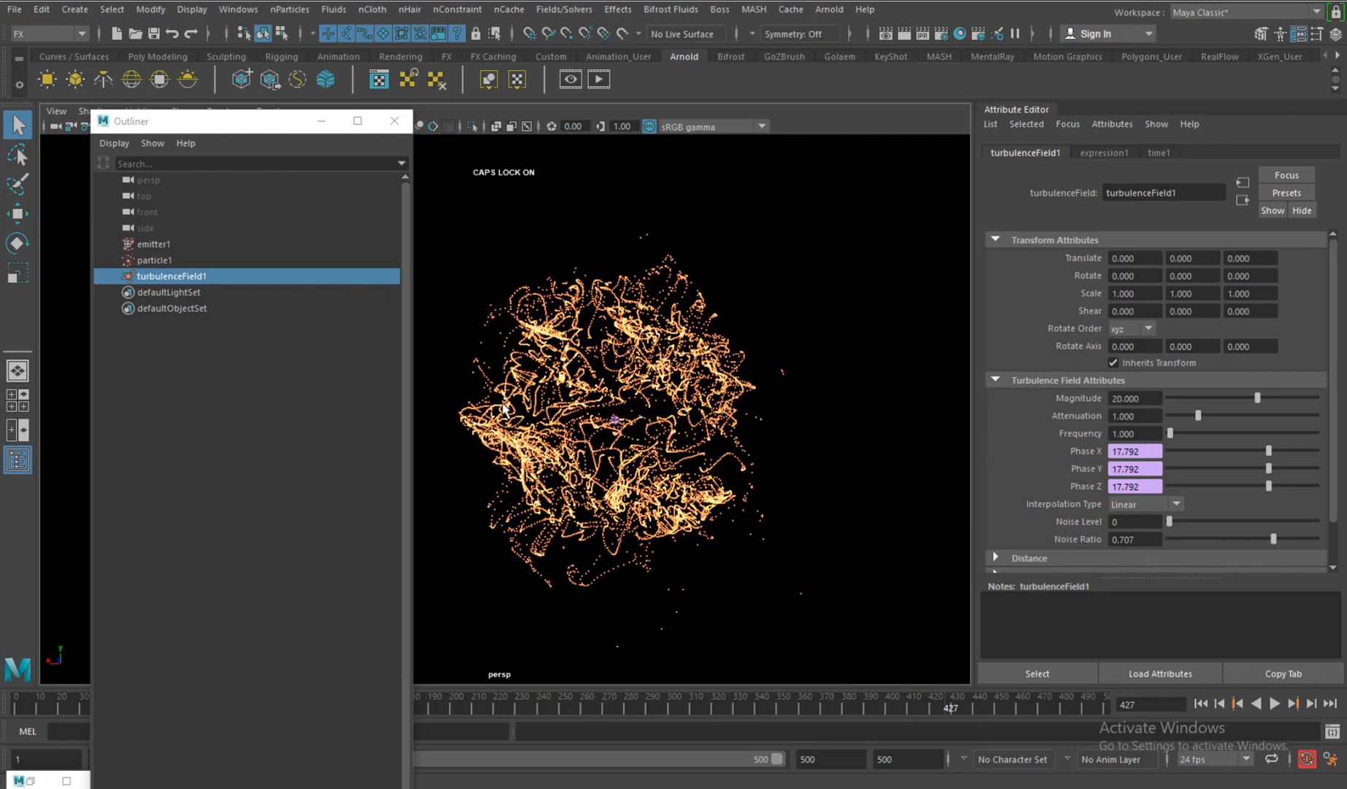
{"action": "key", "text": "w"}
{"action": "left_click_drag", "start_coordinate": [520, 413], "coordinate": [813, 281], "text": "alt"}
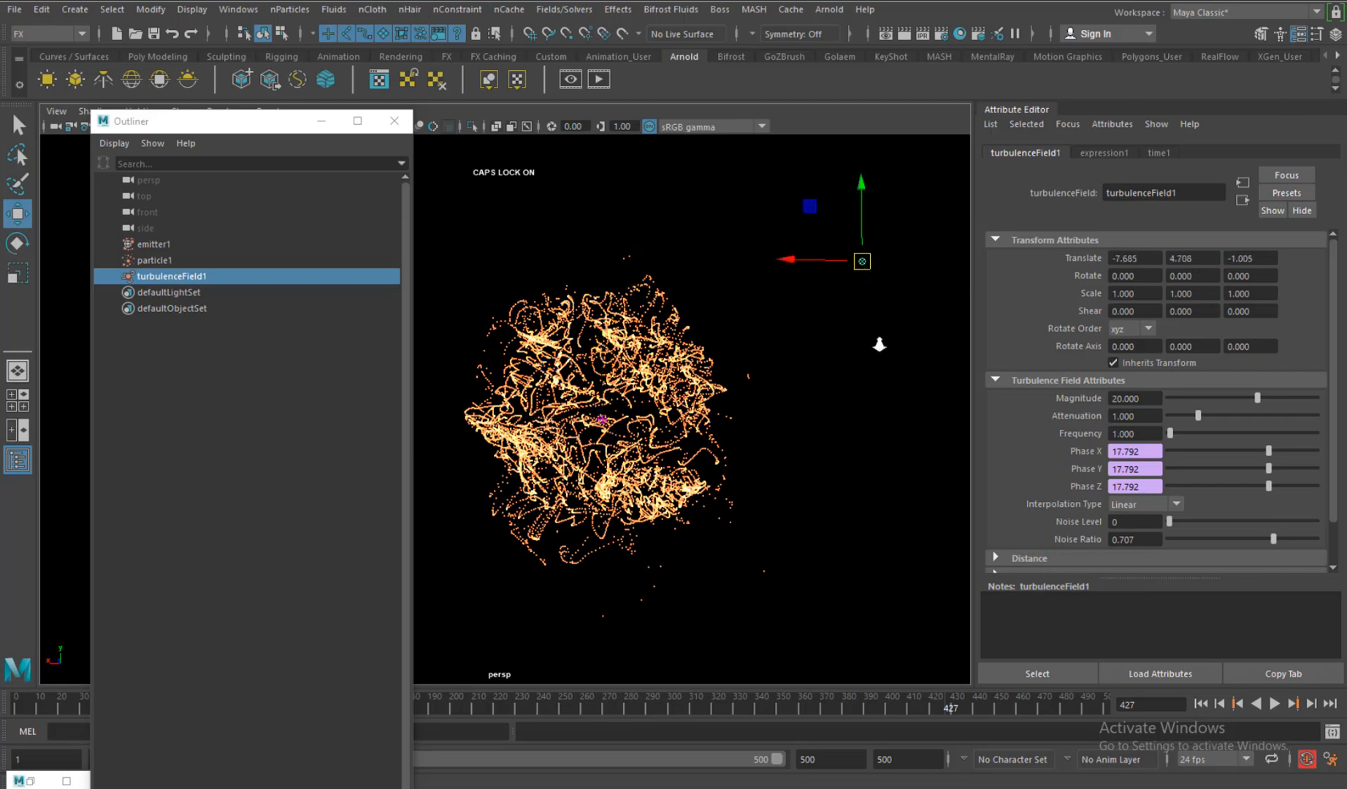
{"action": "left_click", "coordinate": [1201, 702]}
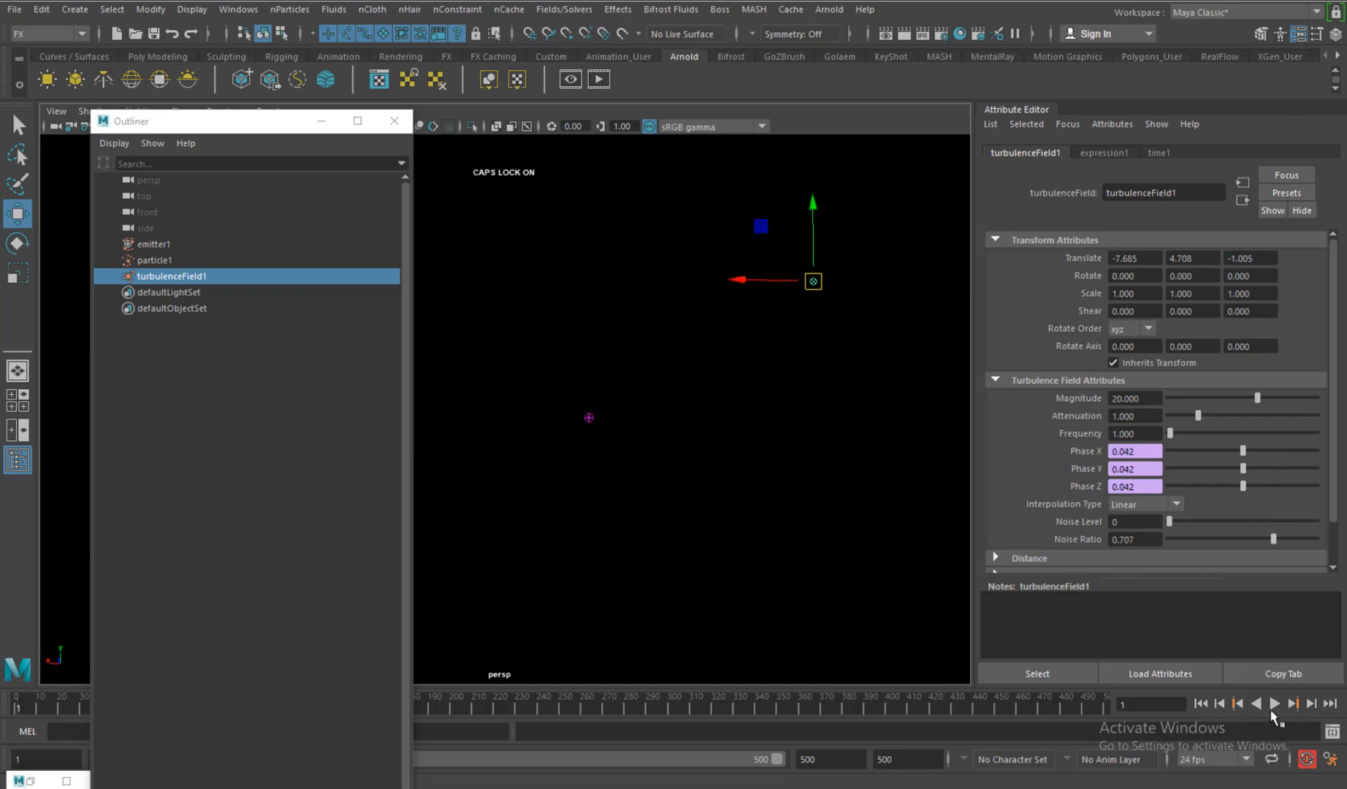
{"action": "left_click", "coordinate": [1275, 702]}
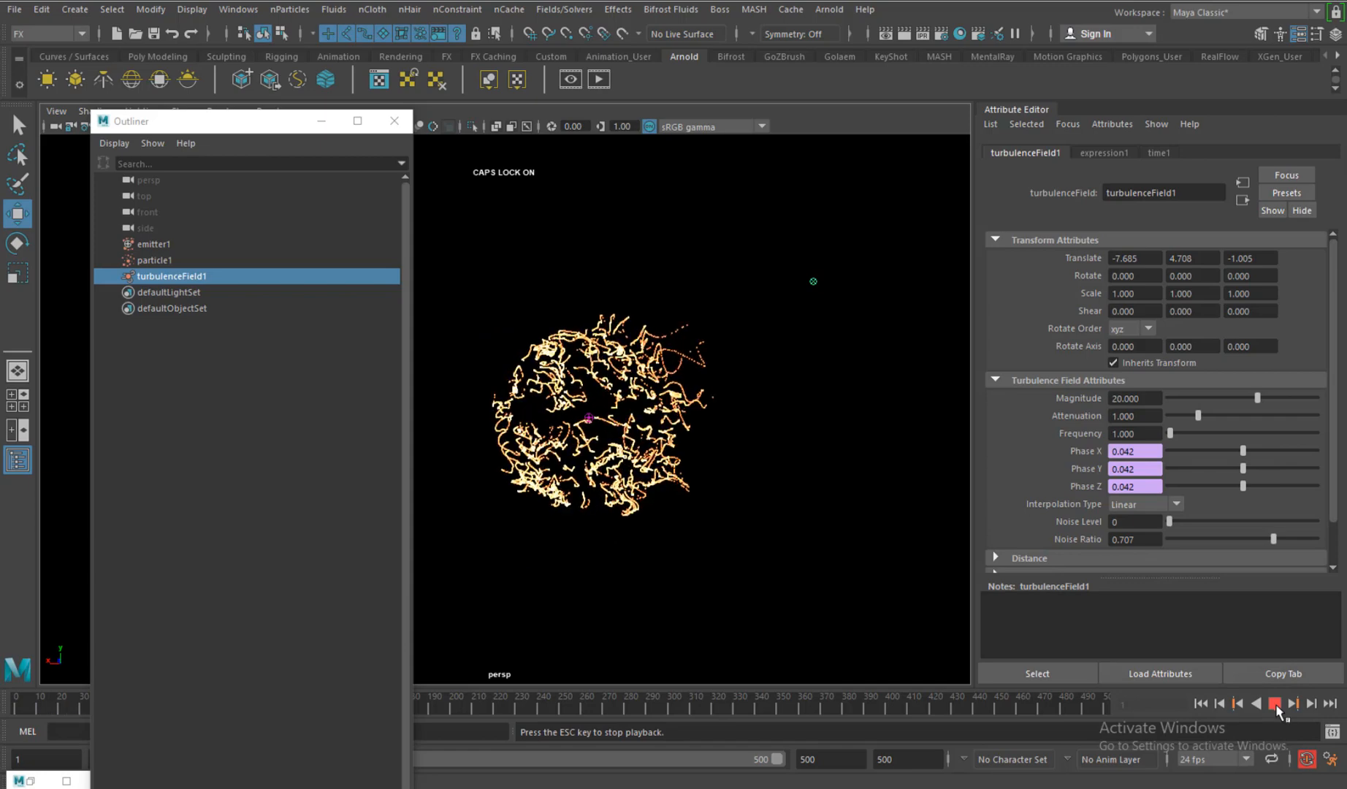
{"action": "left_click", "coordinate": [1276, 704]}
- Move the turbulence field to the upper edge of the particle cloud at about -1.3, 2.7, -1.0 and replay the simulation
{"action": "scroll", "coordinate": [746, 499], "scroll_direction": "up", "scroll_amount": 3}
{"action": "middle_click_drag", "start_coordinate": [769, 508], "coordinate": [739, 527], "text": "alt"}
{"action": "scroll", "coordinate": [764, 530], "scroll_direction": "up", "scroll_amount": 1}
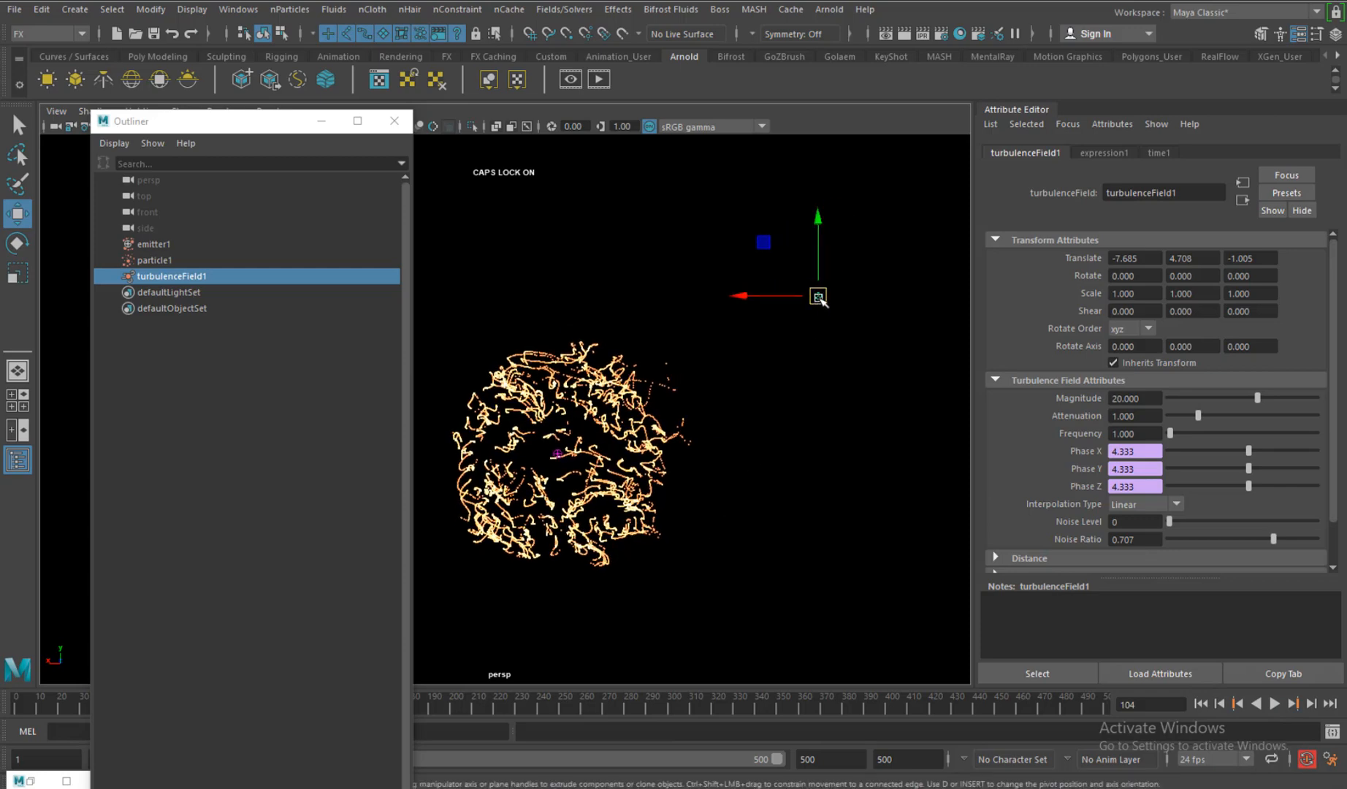
{"action": "left_click_drag", "start_coordinate": [819, 298], "coordinate": [603, 363]}
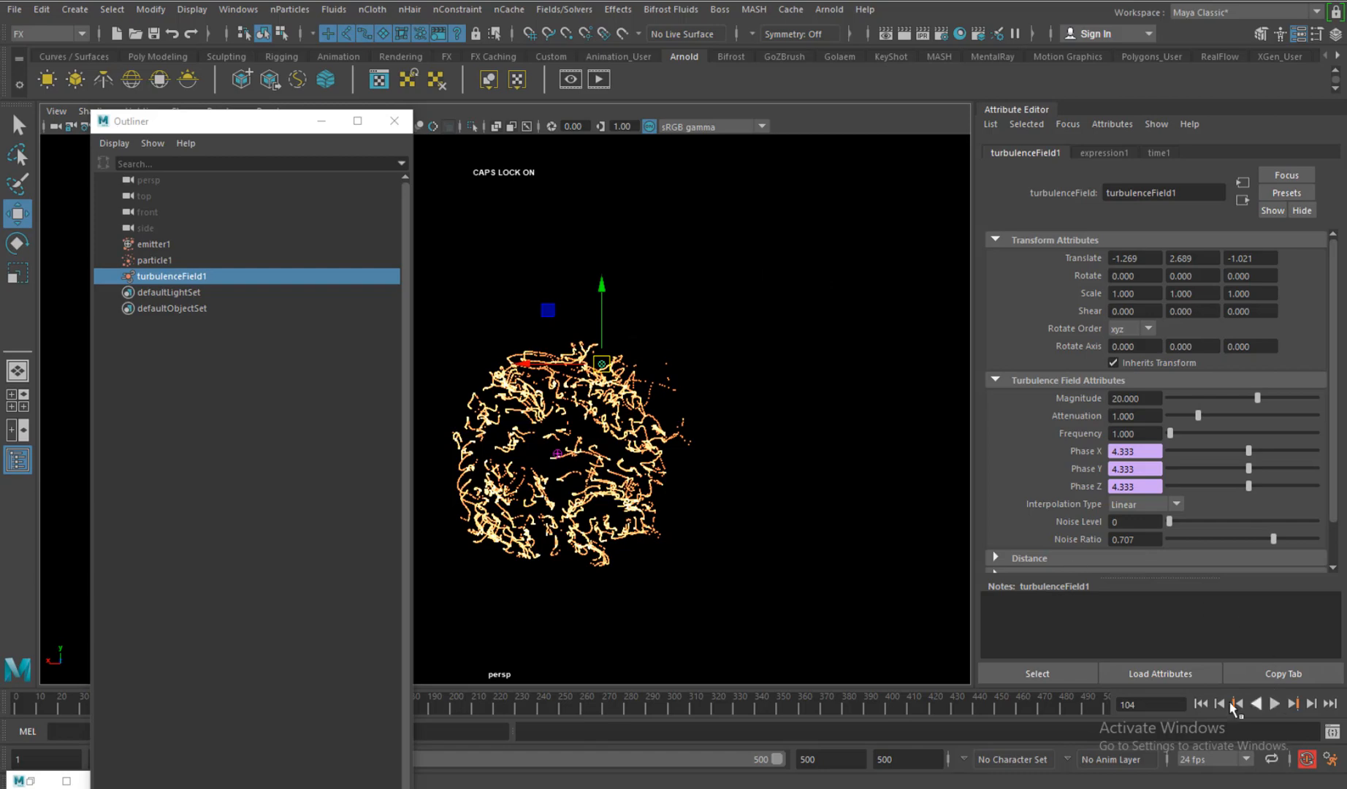
{"action": "left_click", "coordinate": [1204, 704]}
{"action": "left_click", "coordinate": [1271, 703]}
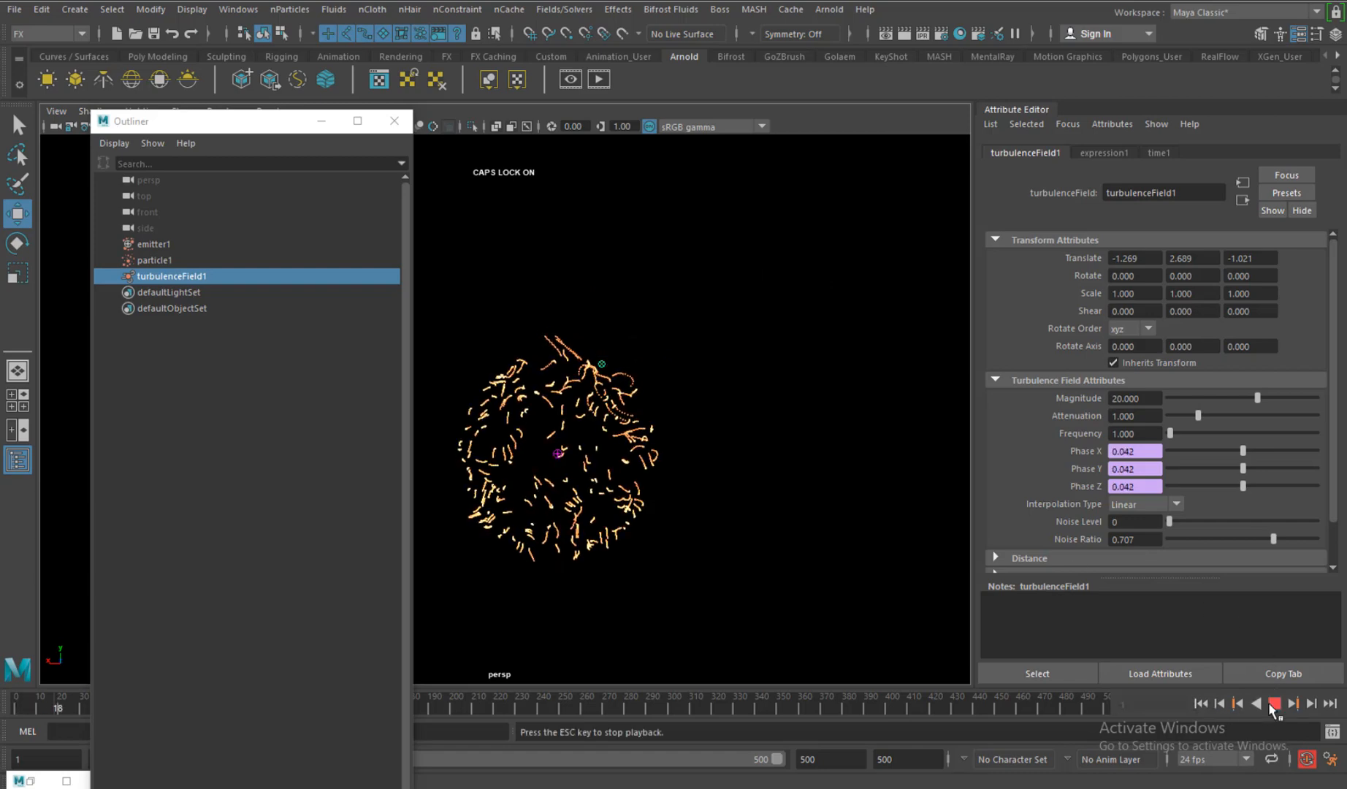
{"action": "left_click", "coordinate": [1271, 702]}
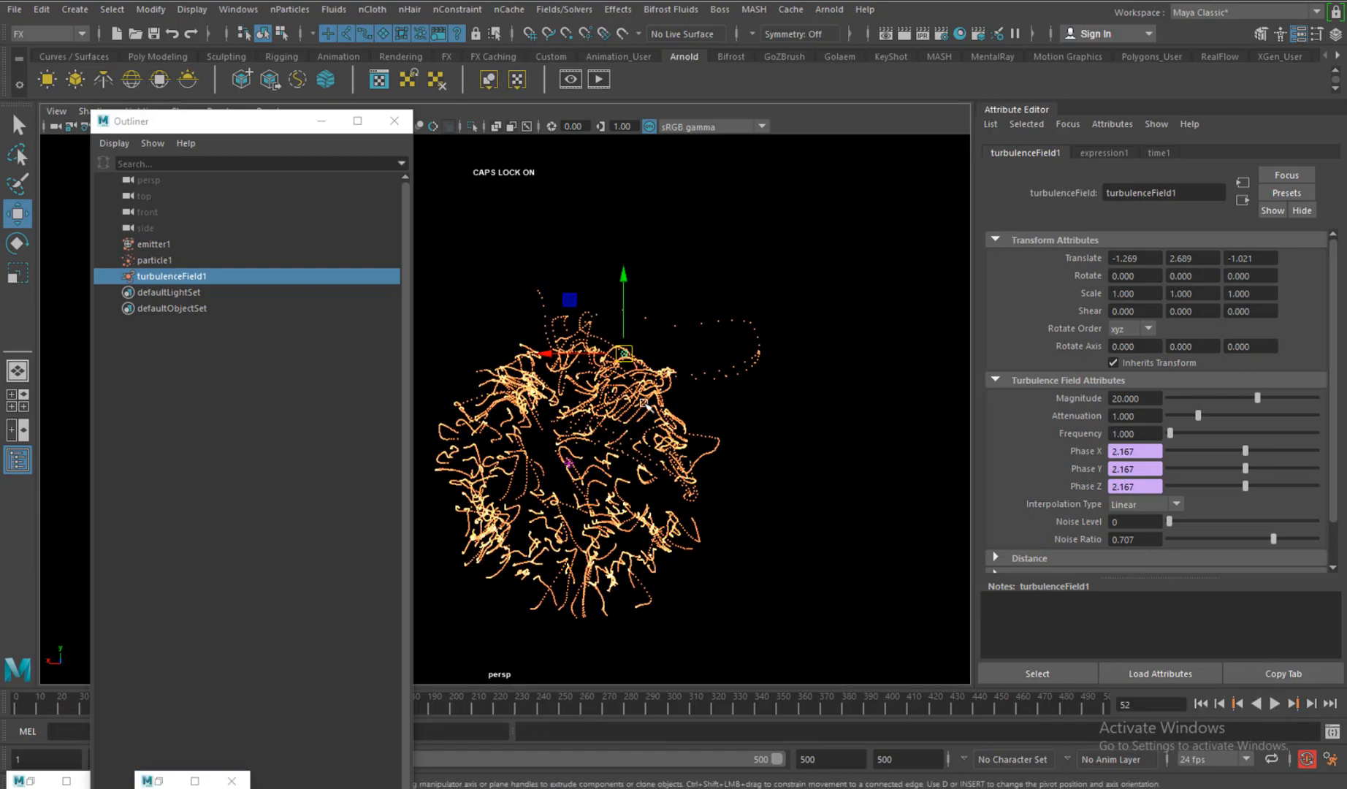
- Nudge the turbulence field to about -1.15 in X and replay the simulation from the first frame
{"action": "left_click_drag", "start_coordinate": [624, 351], "coordinate": [620, 353]}
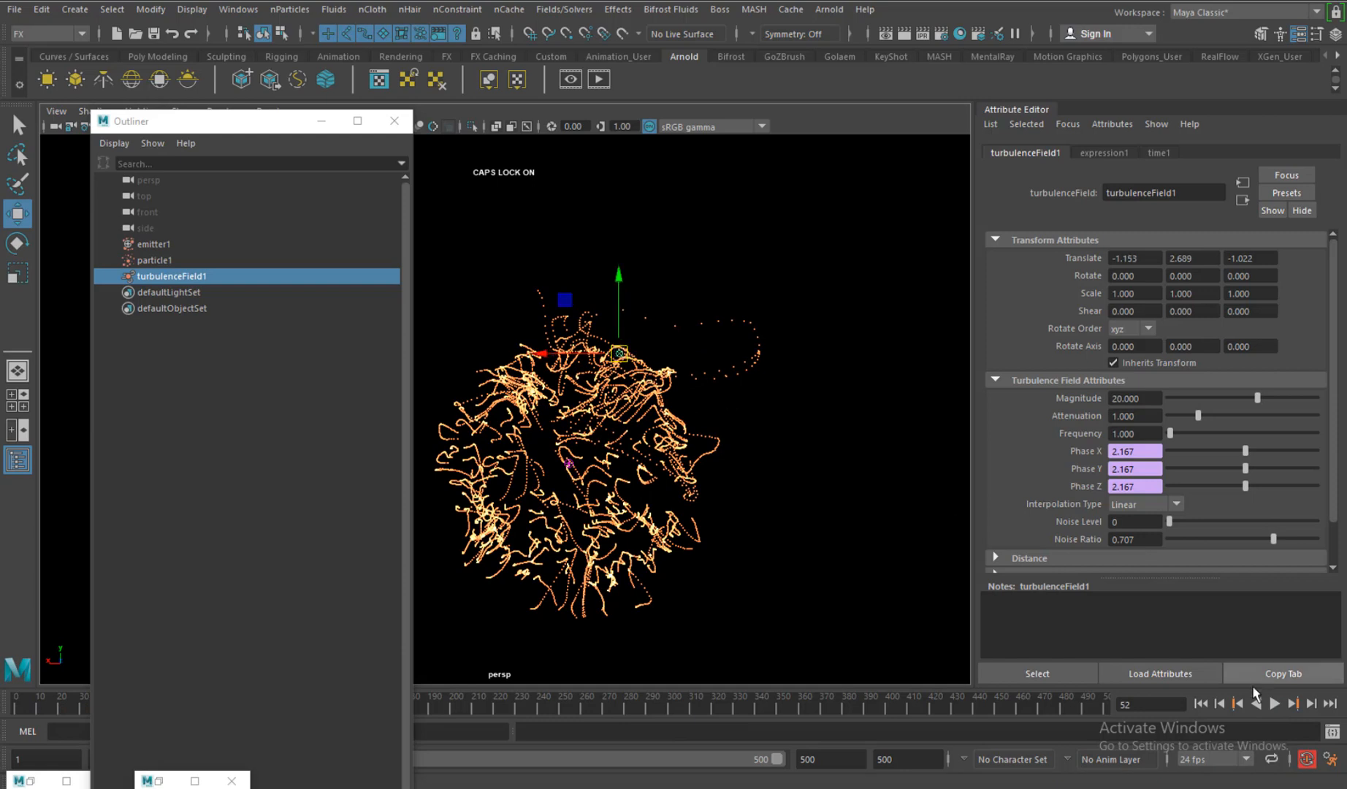
{"action": "left_click", "coordinate": [1215, 704]}
{"action": "left_click", "coordinate": [1275, 702]}
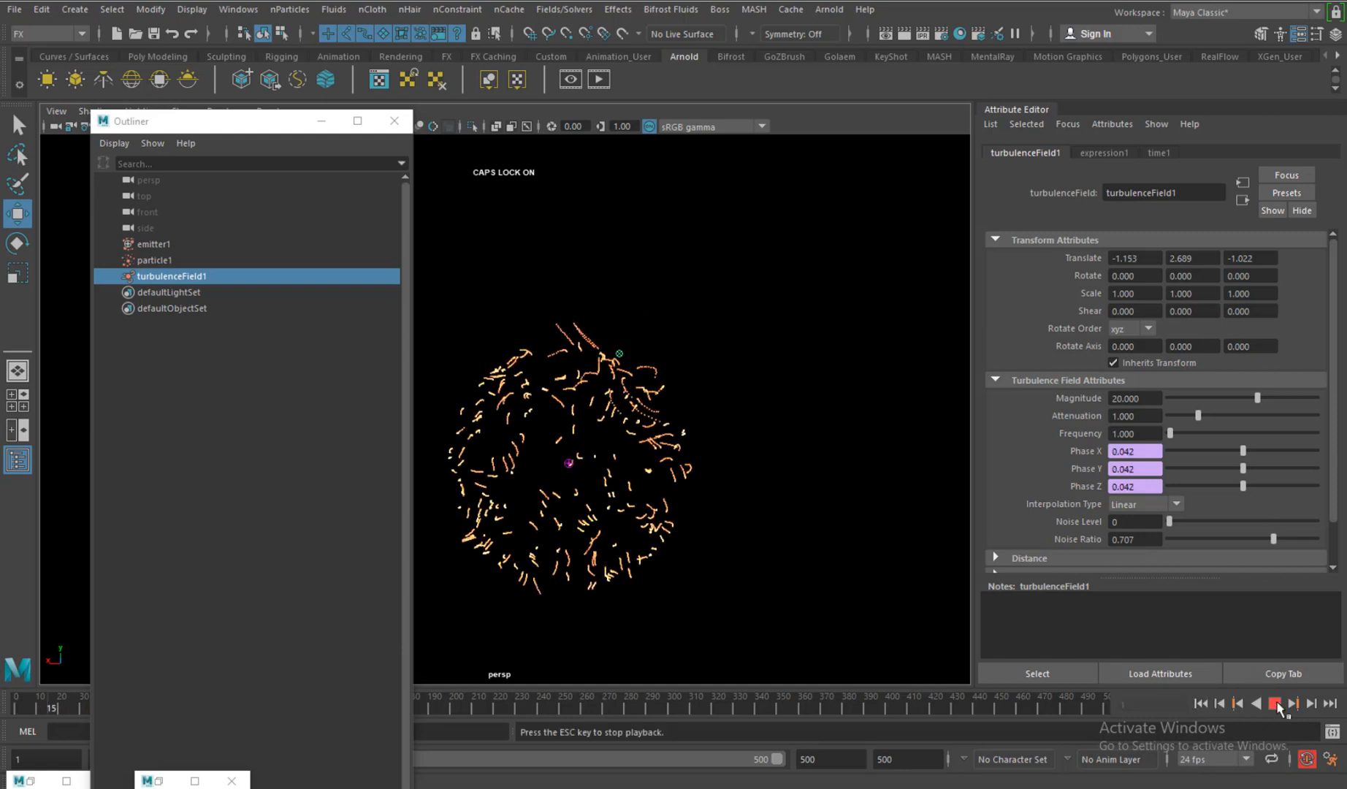
{"action": "key", "text": "Escape"}
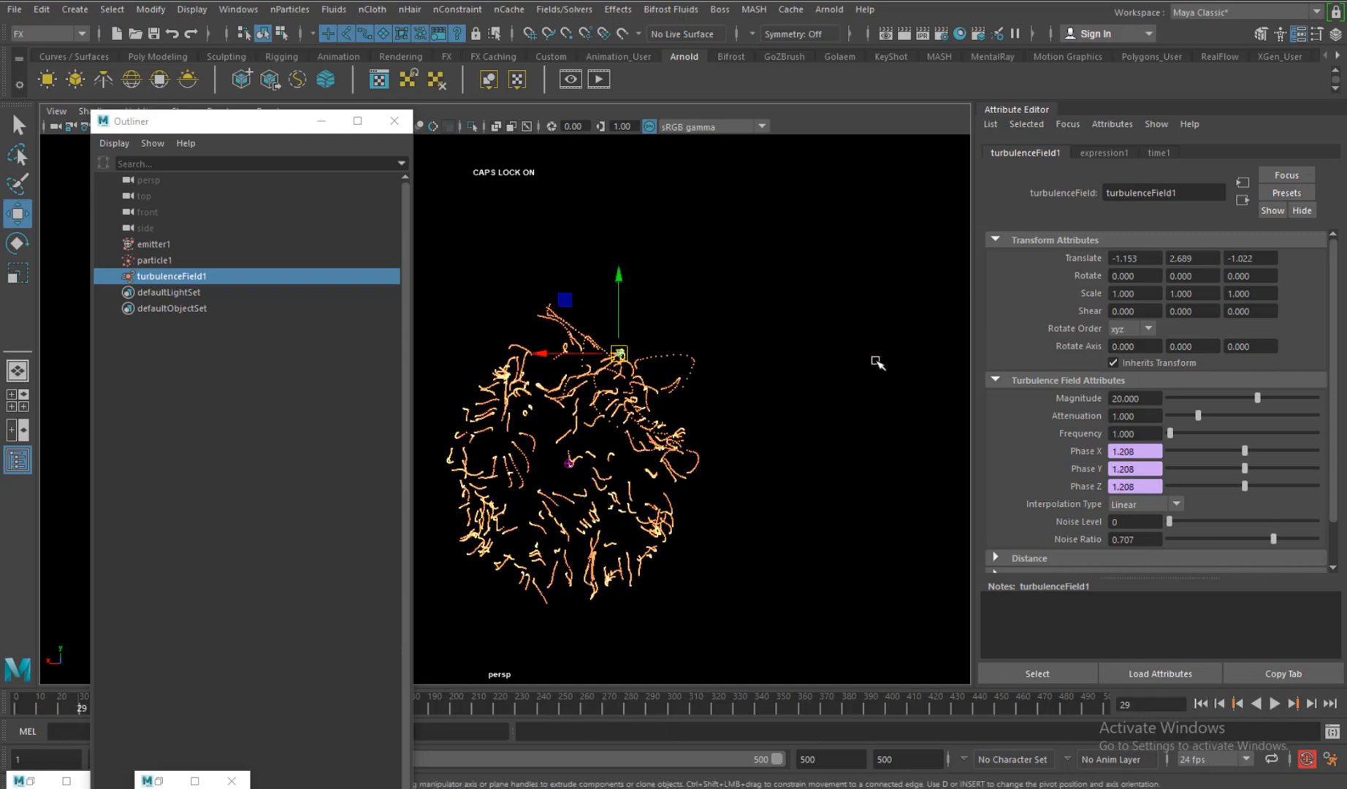
- Move the turbulence field across the particle cloud to about 2.0 in X and show its magnitude and attenuation manipulator
{"action": "left_click", "coordinate": [1140, 416]}
{"action": "right_click_drag", "start_coordinate": [746, 351], "coordinate": [698, 346], "text": "alt"}
{"action": "middle_click_drag", "start_coordinate": [731, 365], "coordinate": [846, 371], "text": "alt"}
{"action": "left_click_drag", "start_coordinate": [845, 371], "coordinate": [800, 382], "text": "alt"}
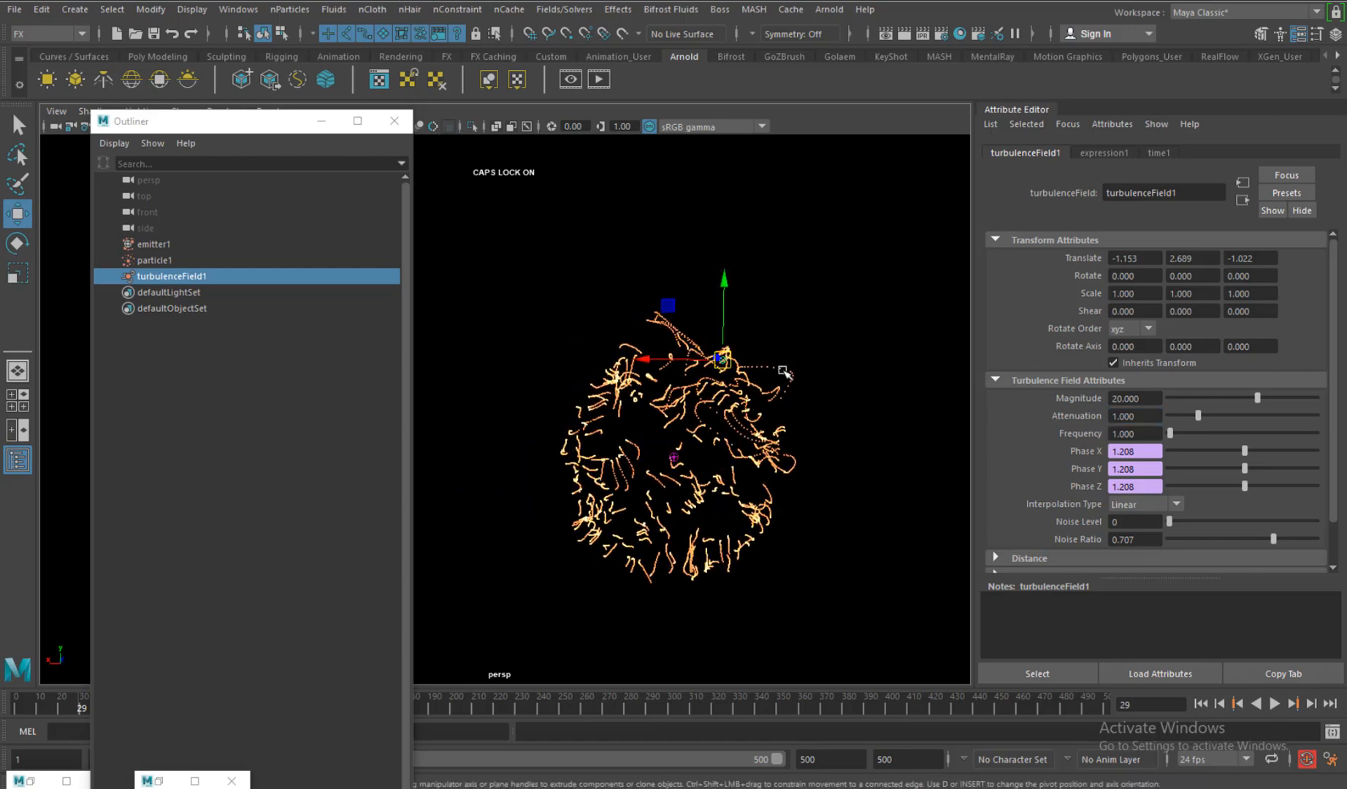
{"action": "left_click_drag", "start_coordinate": [712, 370], "coordinate": [814, 389], "text": "alt"}
{"action": "key", "text": "t"}
{"action": "mouse_move", "coordinate": [814, 389]}
{"action": "middle_mouse_down", "text": "alt"}
{"action": "mouse_move", "coordinate": [822, 375]}
{"action": "mouse_move", "coordinate": [810, 373]}
{"action": "middle_mouse_up", "text": "alt"}
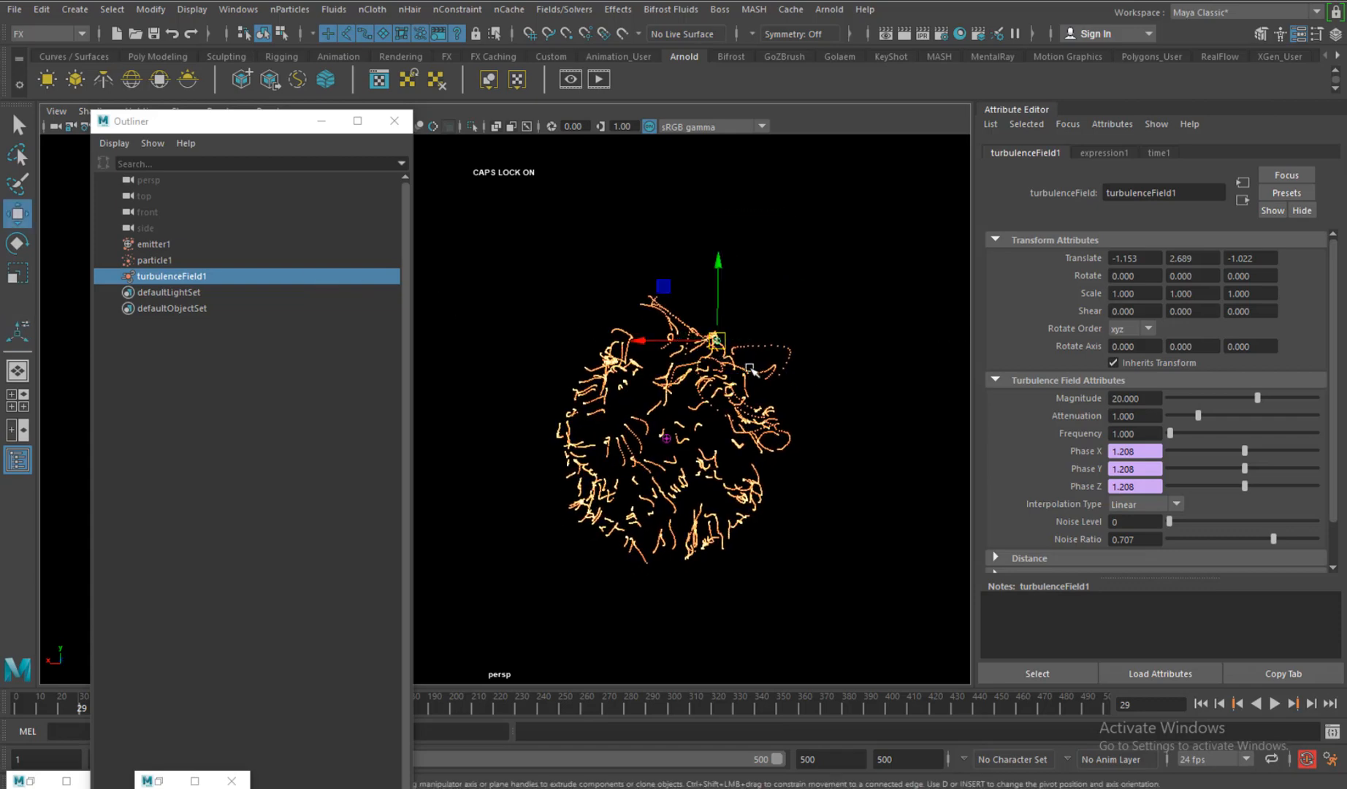
{"action": "key", "text": "w"}
{"action": "left_click_drag", "start_coordinate": [673, 347], "coordinate": [583, 352]}
{"action": "key", "text": "t"}
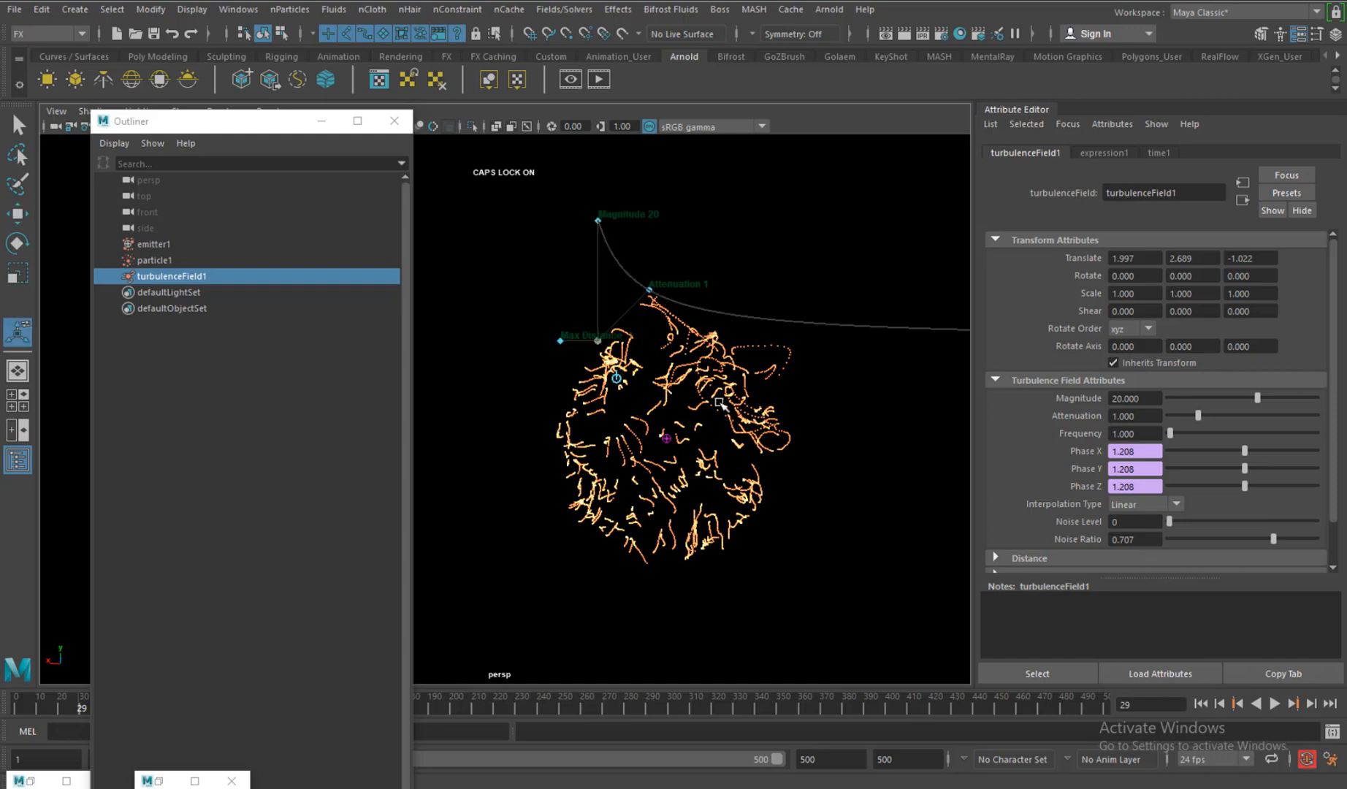
- Raise the turbulence field's attenuation to about 2.75 with its viewport manipulator and replay the simulation from the first frame
{"action": "left_click_drag", "start_coordinate": [713, 402], "coordinate": [681, 393], "text": "alt"}
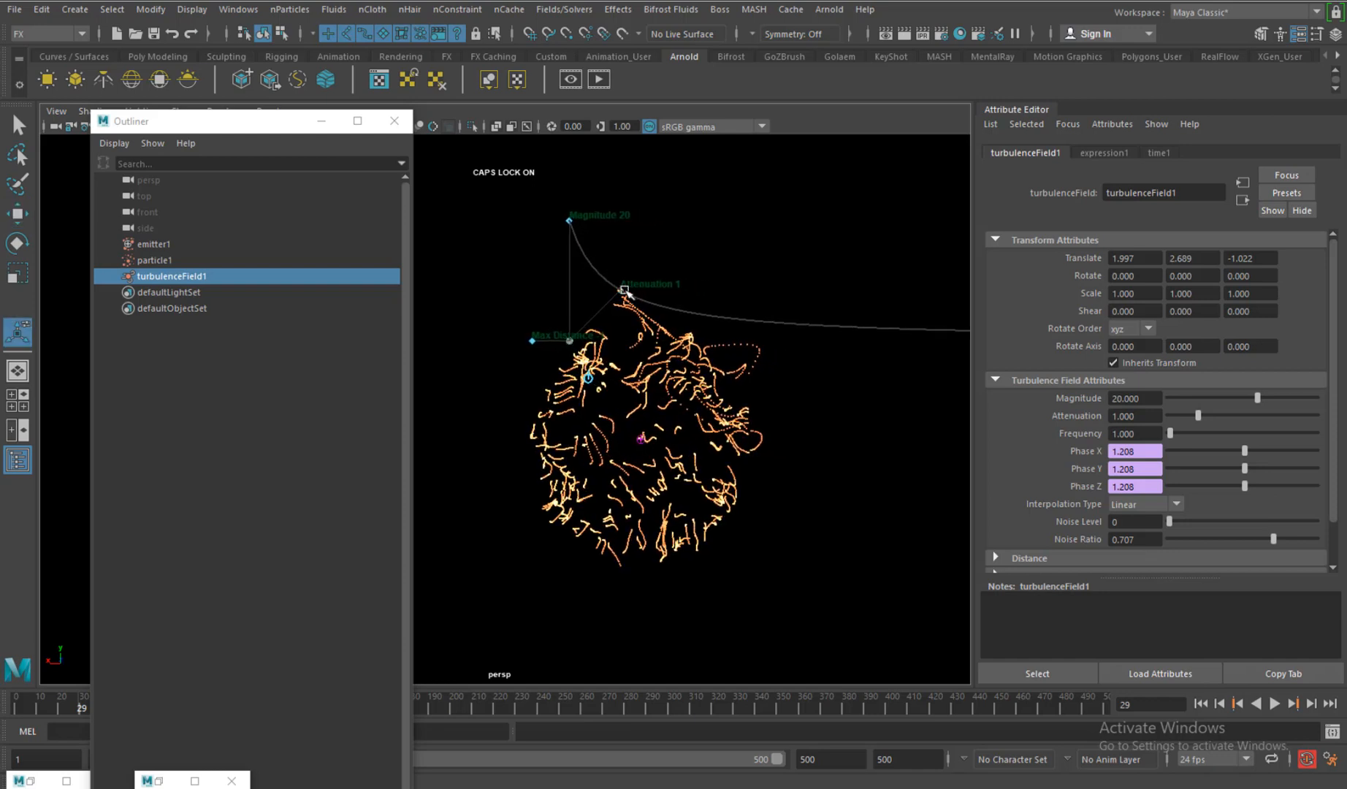
{"action": "left_click_drag", "start_coordinate": [621, 292], "coordinate": [612, 323]}
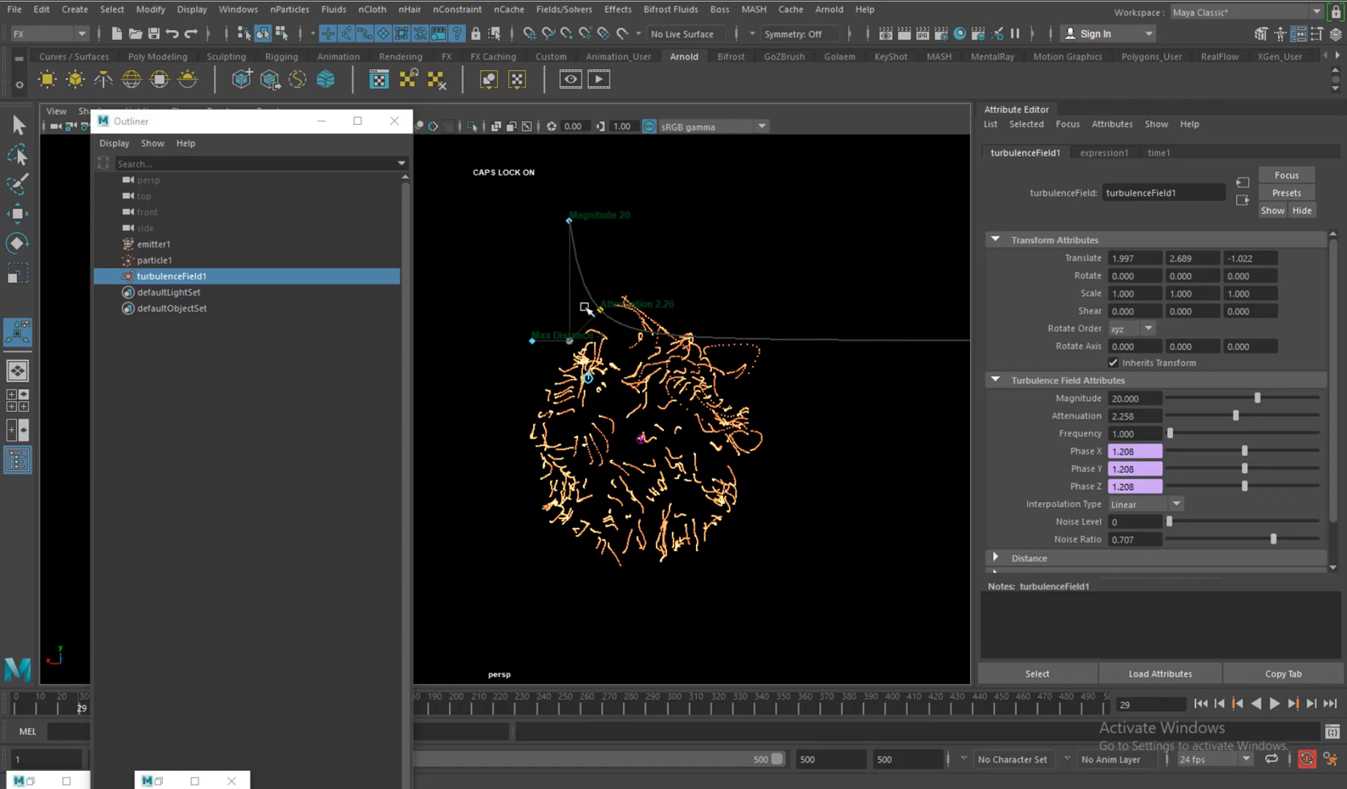
{"action": "left_click_drag", "start_coordinate": [604, 309], "coordinate": [600, 314]}
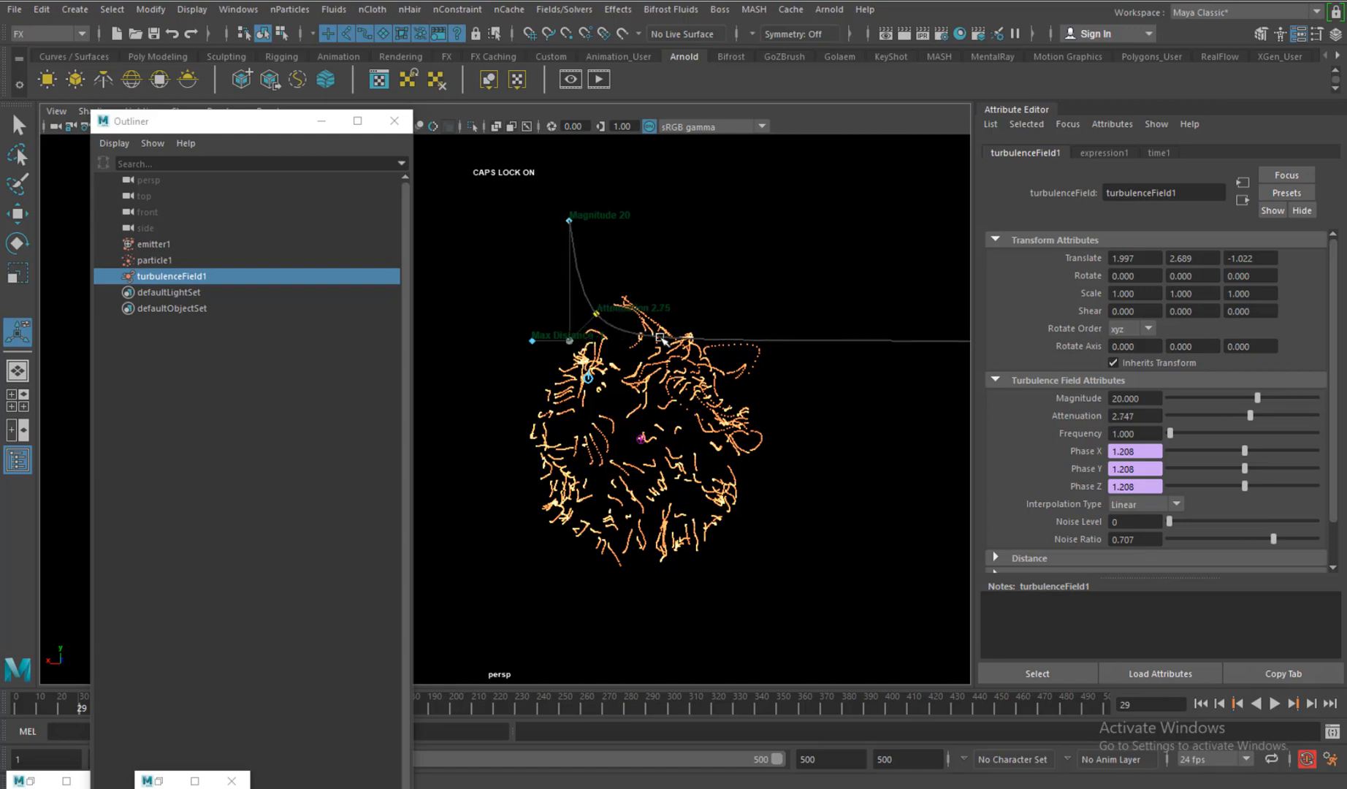
{"action": "left_click", "coordinate": [1201, 702]}
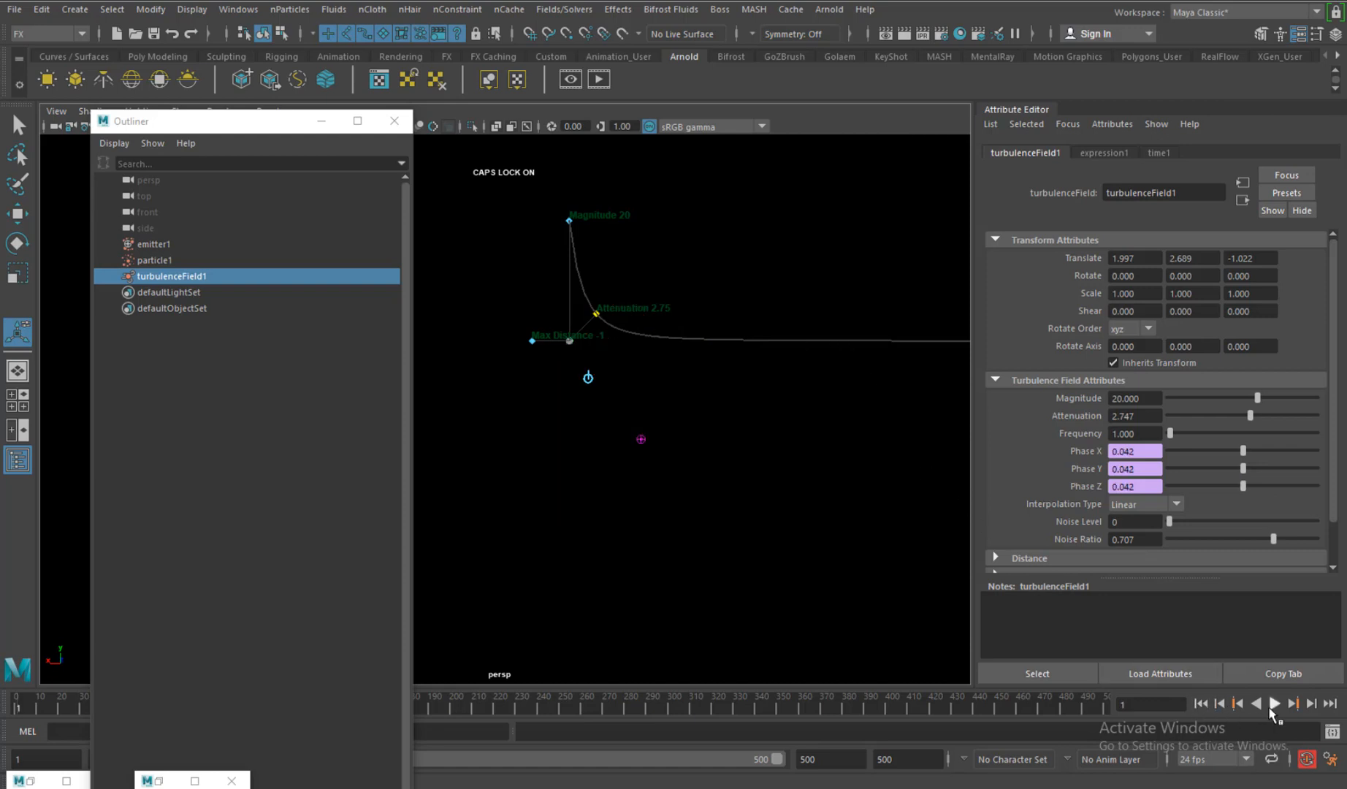
{"action": "left_click", "coordinate": [1273, 704]}
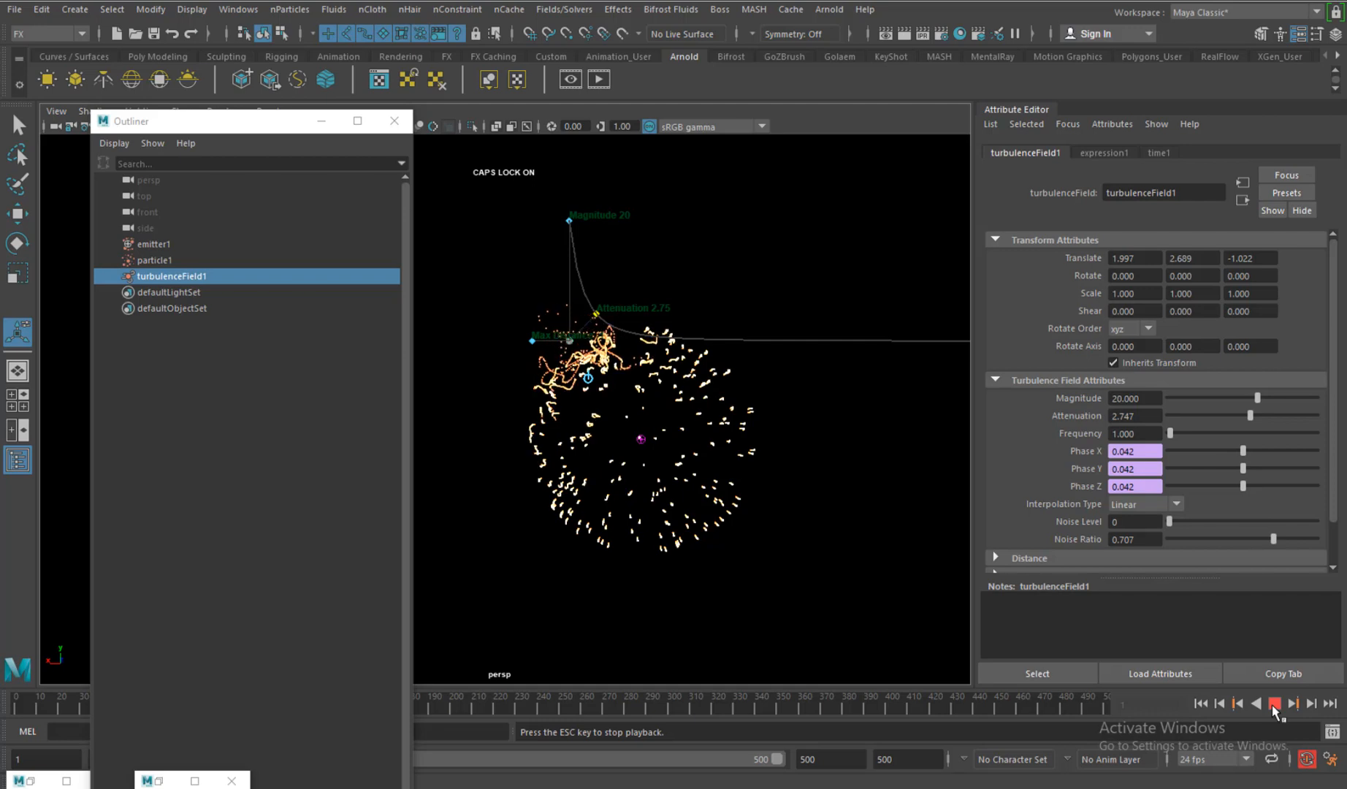
- Lower the turbulence field's attenuation to 0 with its viewport manipulator and replay the simulation from the first frame
{"action": "left_click", "coordinate": [1273, 704]}
{"action": "middle_click_drag", "start_coordinate": [643, 355], "coordinate": [623, 350], "text": "alt"}
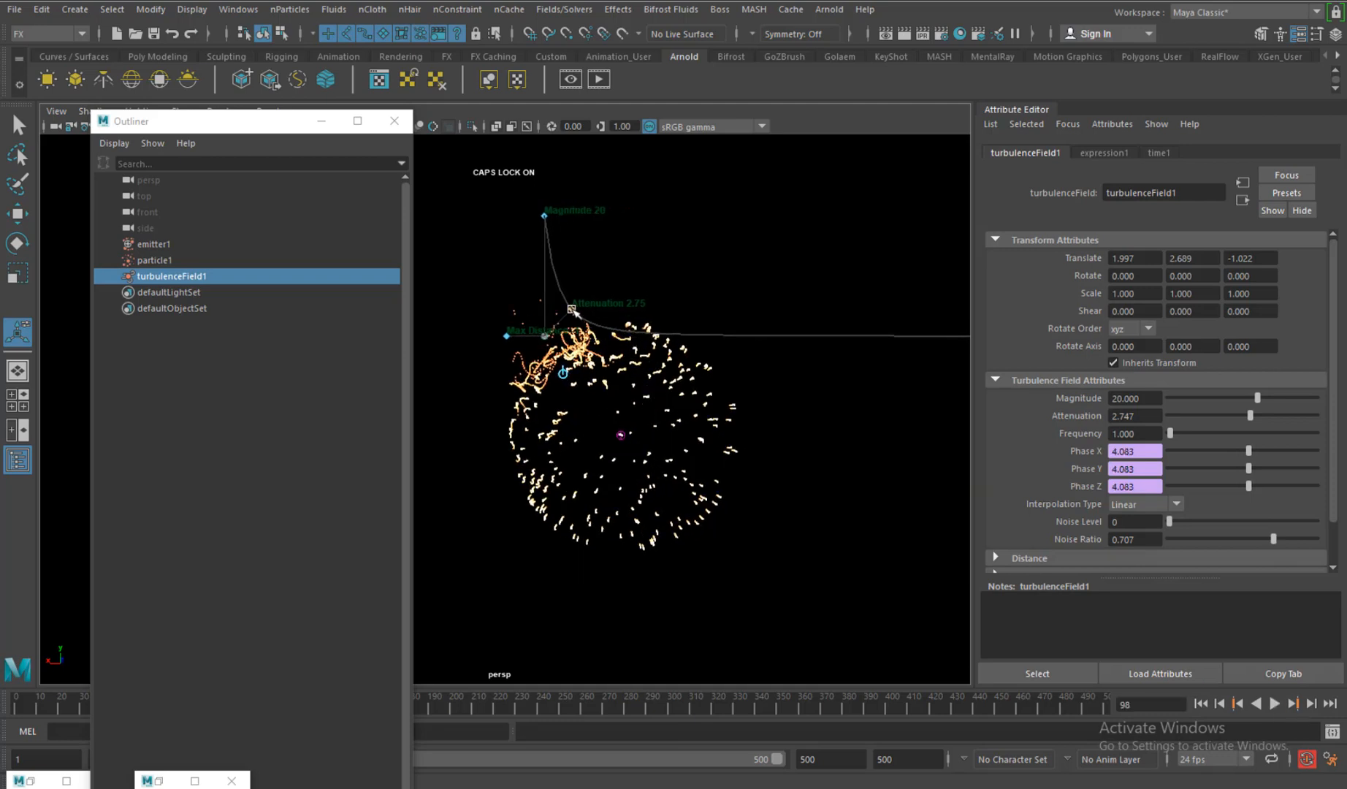
{"action": "left_click_drag", "start_coordinate": [573, 312], "coordinate": [661, 220]}
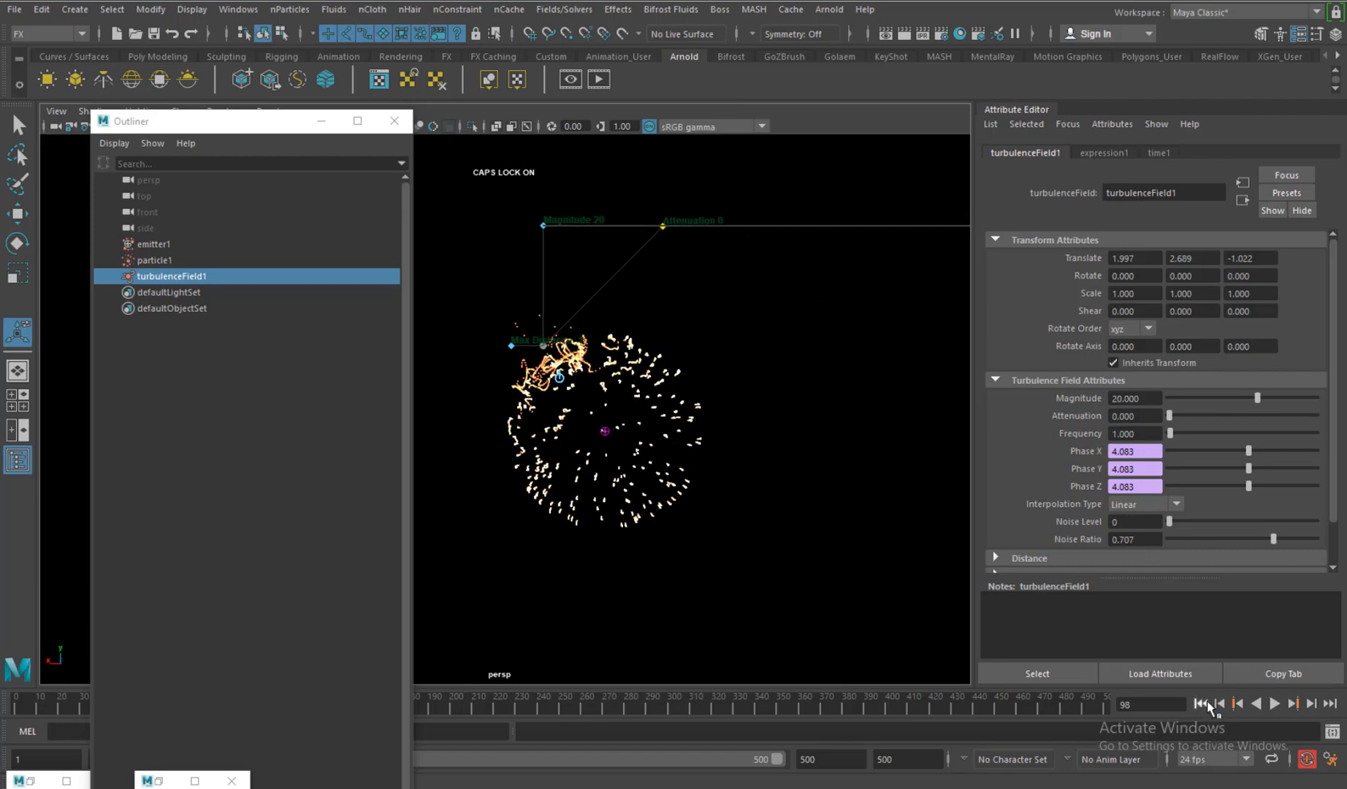
{"action": "left_click", "coordinate": [1202, 702]}
{"action": "left_click", "coordinate": [1275, 702]}
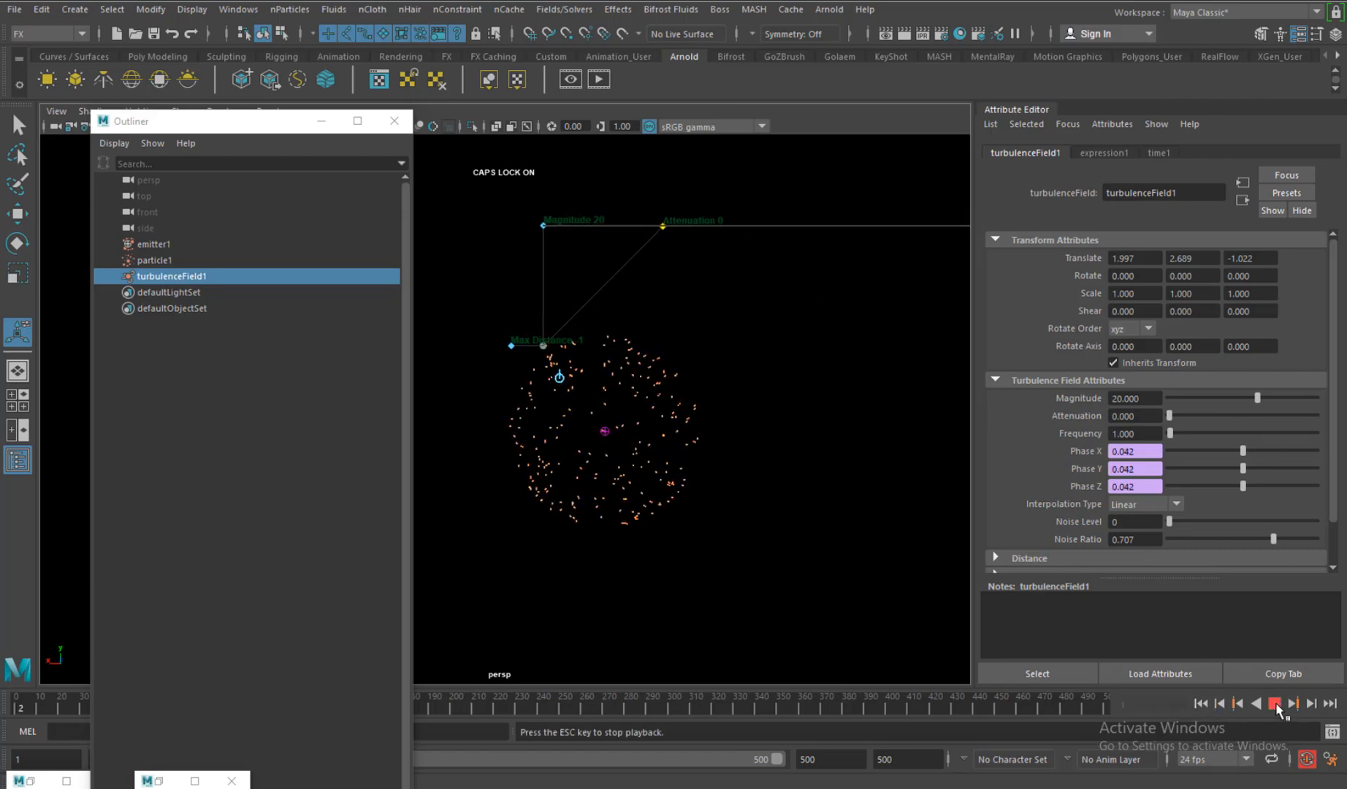
{"action": "left_click", "coordinate": [1275, 703]}
{"action": "mouse_move", "coordinate": [812, 530]}
{"action": "left_mouse_down", "text": "alt"}
{"action": "mouse_move", "coordinate": [896, 531]}
{"action": "mouse_move", "coordinate": [829, 532]}
{"action": "left_mouse_up", "text": "alt"}
{"action": "left_click", "coordinate": [1276, 702]}
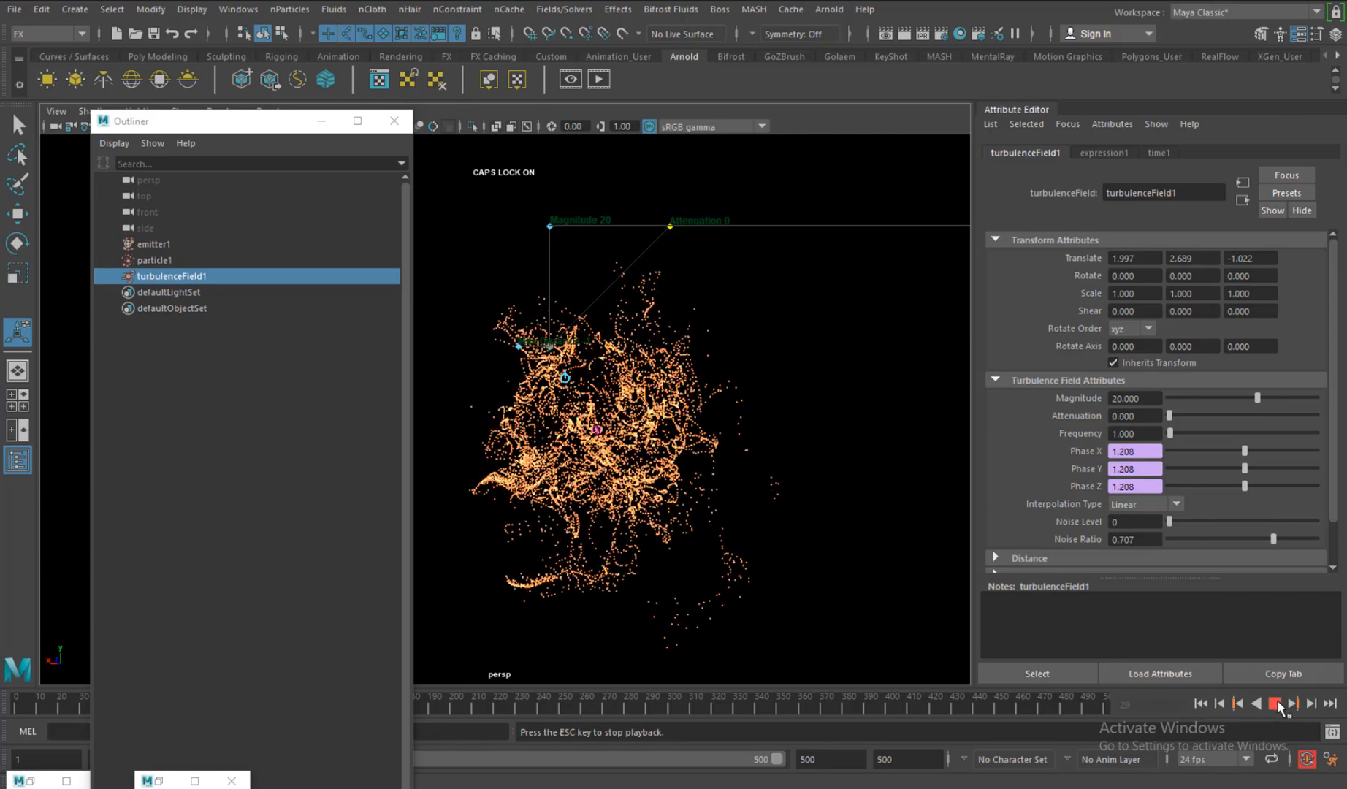
{"action": "left_click", "coordinate": [1275, 703]}
{"action": "left_click_drag", "start_coordinate": [807, 501], "coordinate": [778, 463], "text": "alt"}
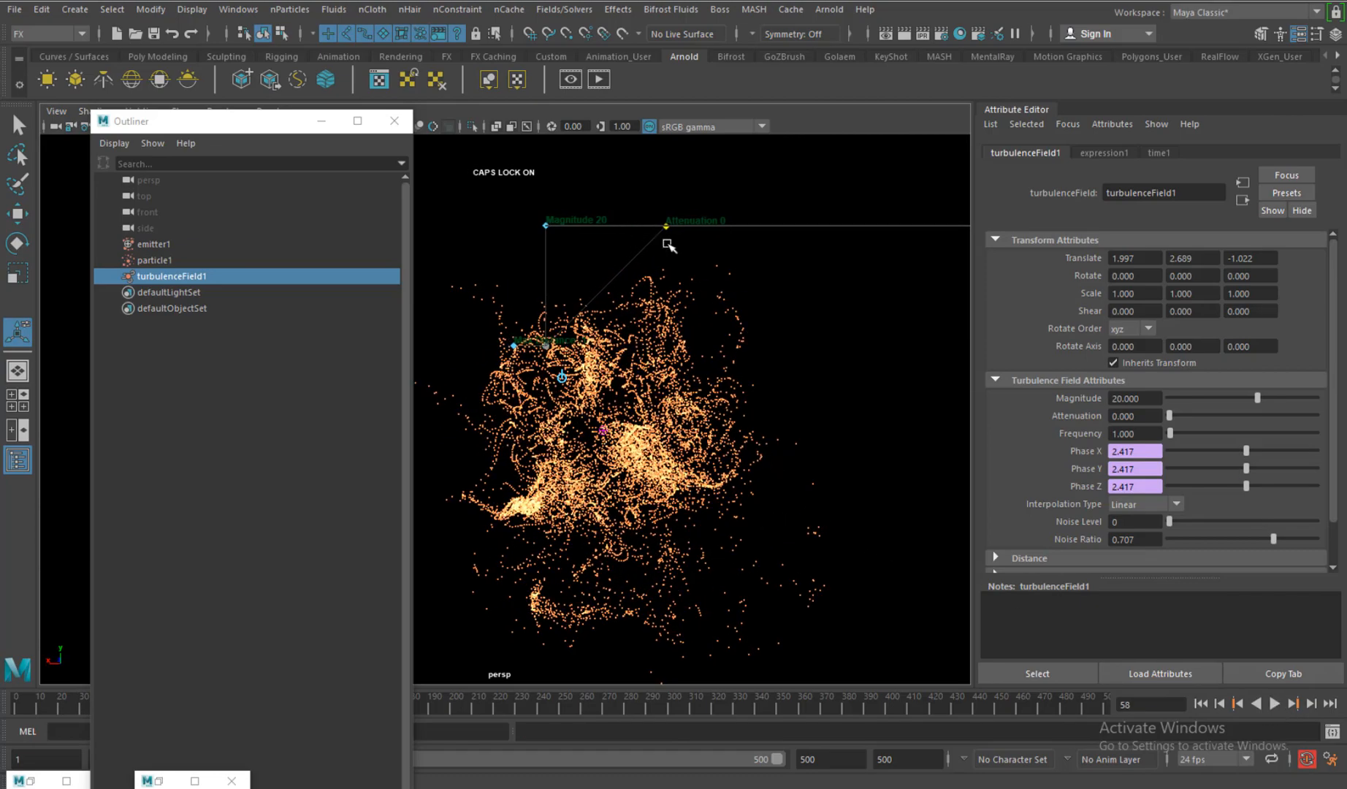
- Raise the turbulence field's attenuation to about 6.23 with its viewport manipulator and replay the simulation from the first frame
{"action": "left_click_drag", "start_coordinate": [667, 227], "coordinate": [593, 361]}
{"action": "left_click", "coordinate": [1275, 704]}
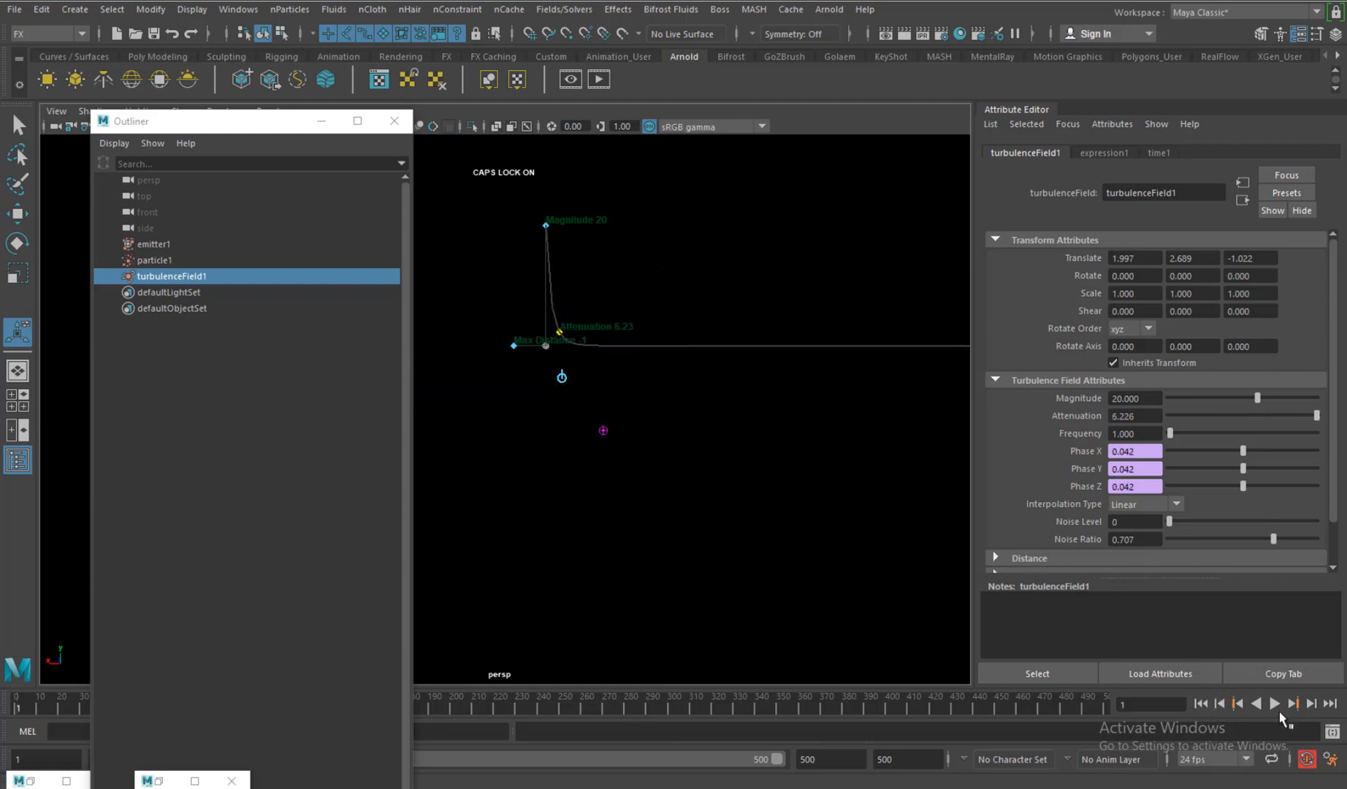
{"action": "left_click", "coordinate": [1276, 705]}
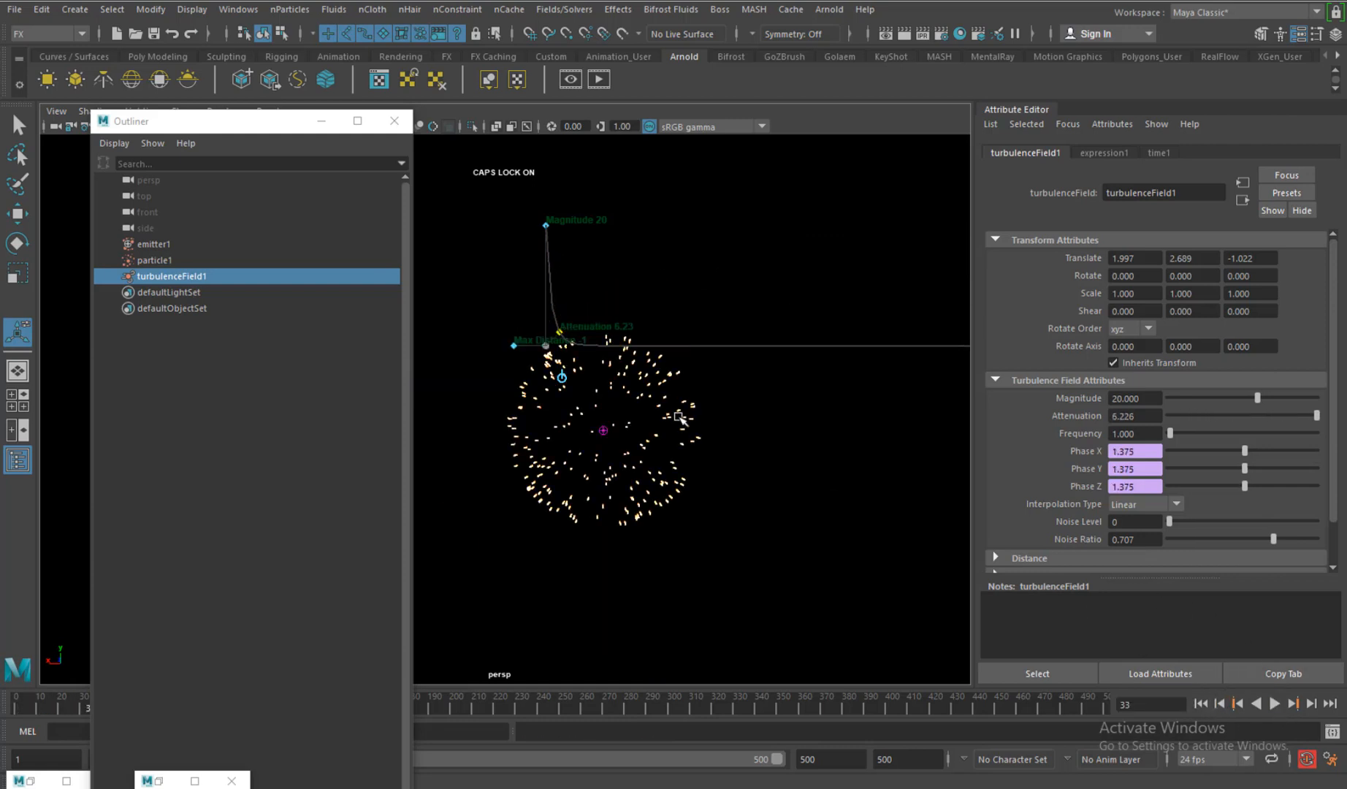
- Reduce the turbulence field's attenuation to about 2.56 with its viewport manipulator and replay the simulation
{"action": "left_click_drag", "start_coordinate": [563, 332], "coordinate": [580, 325]}
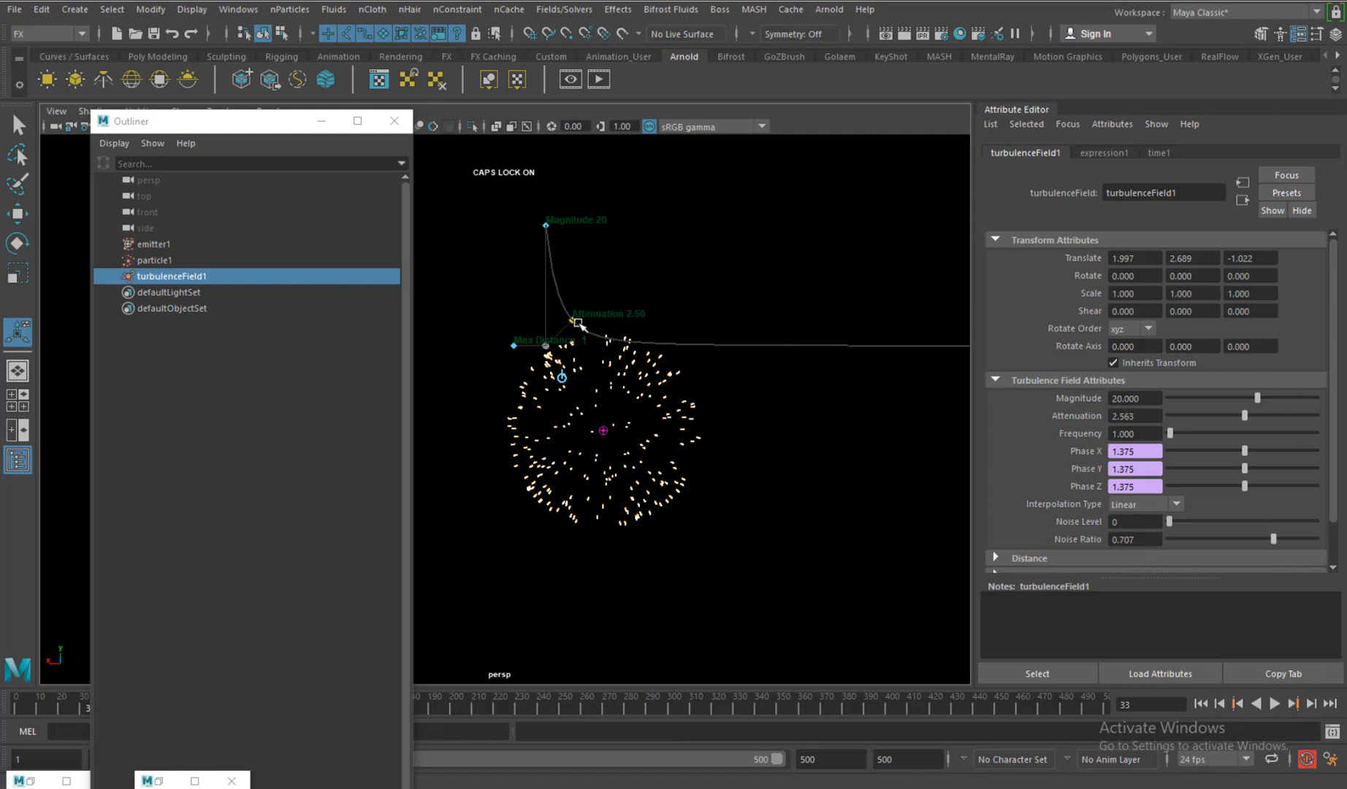
{"action": "left_click", "coordinate": [1276, 704]}
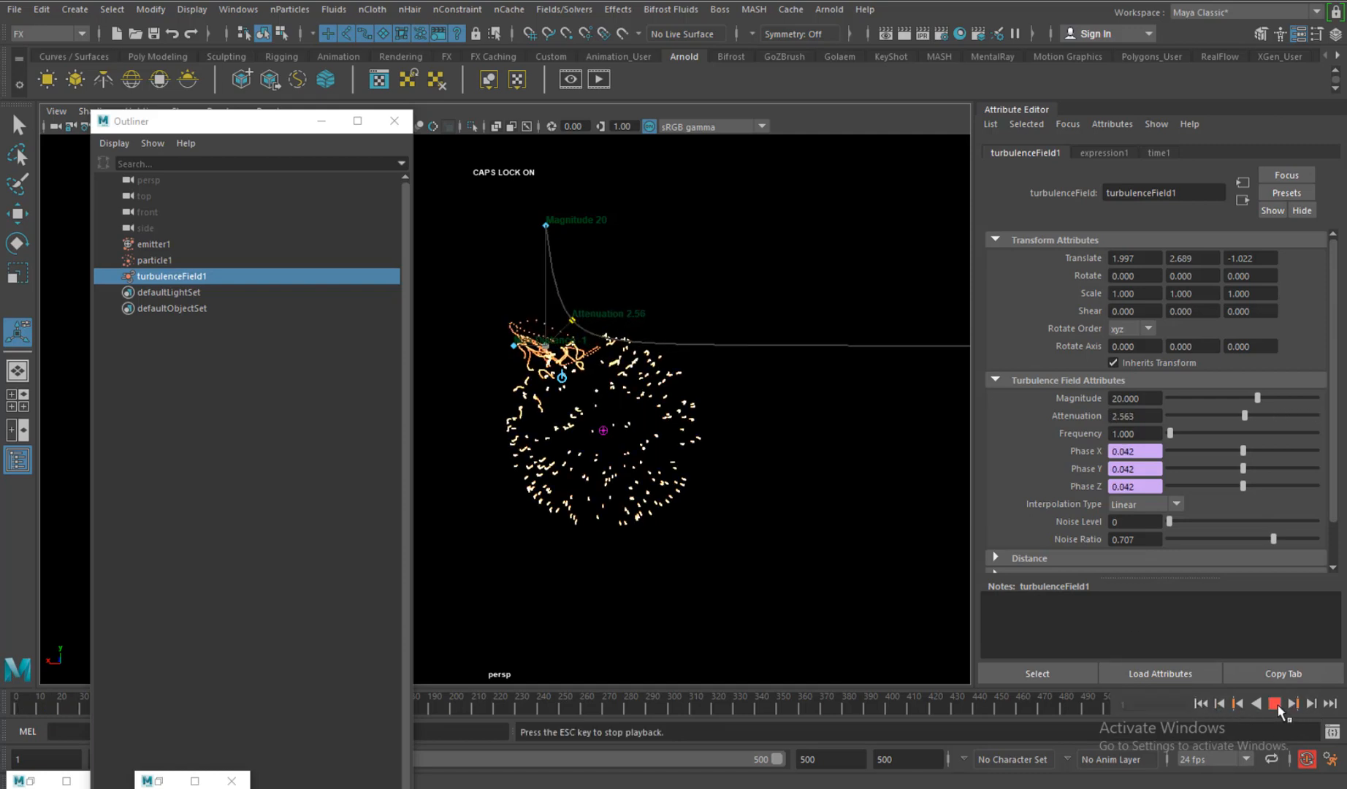
{"action": "left_click", "coordinate": [1277, 705]}
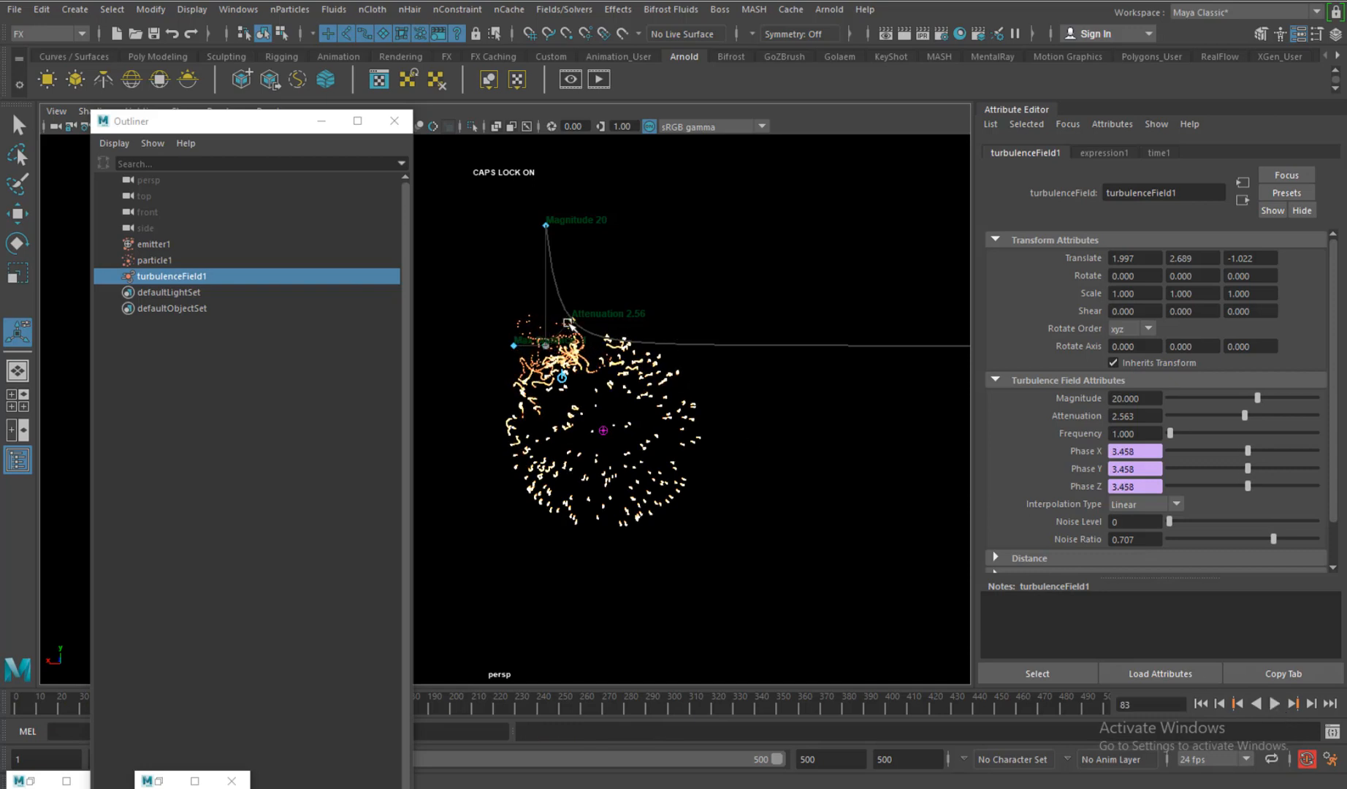
- Reduce the turbulence field's attenuation to about 1.83 with its viewport manipulator and play the simulation through to frame 180
{"action": "left_click_drag", "start_coordinate": [573, 321], "coordinate": [579, 313]}
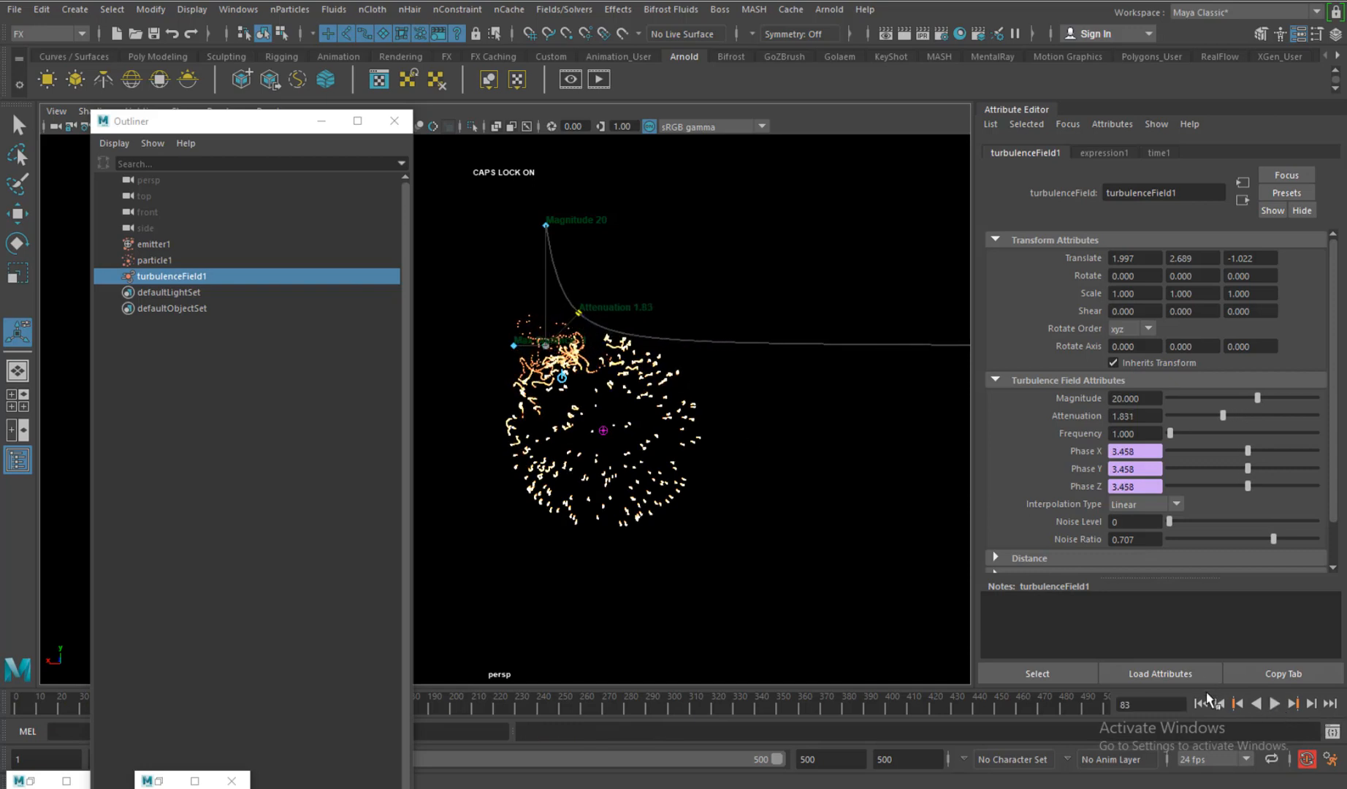
{"action": "left_click", "coordinate": [1276, 703]}
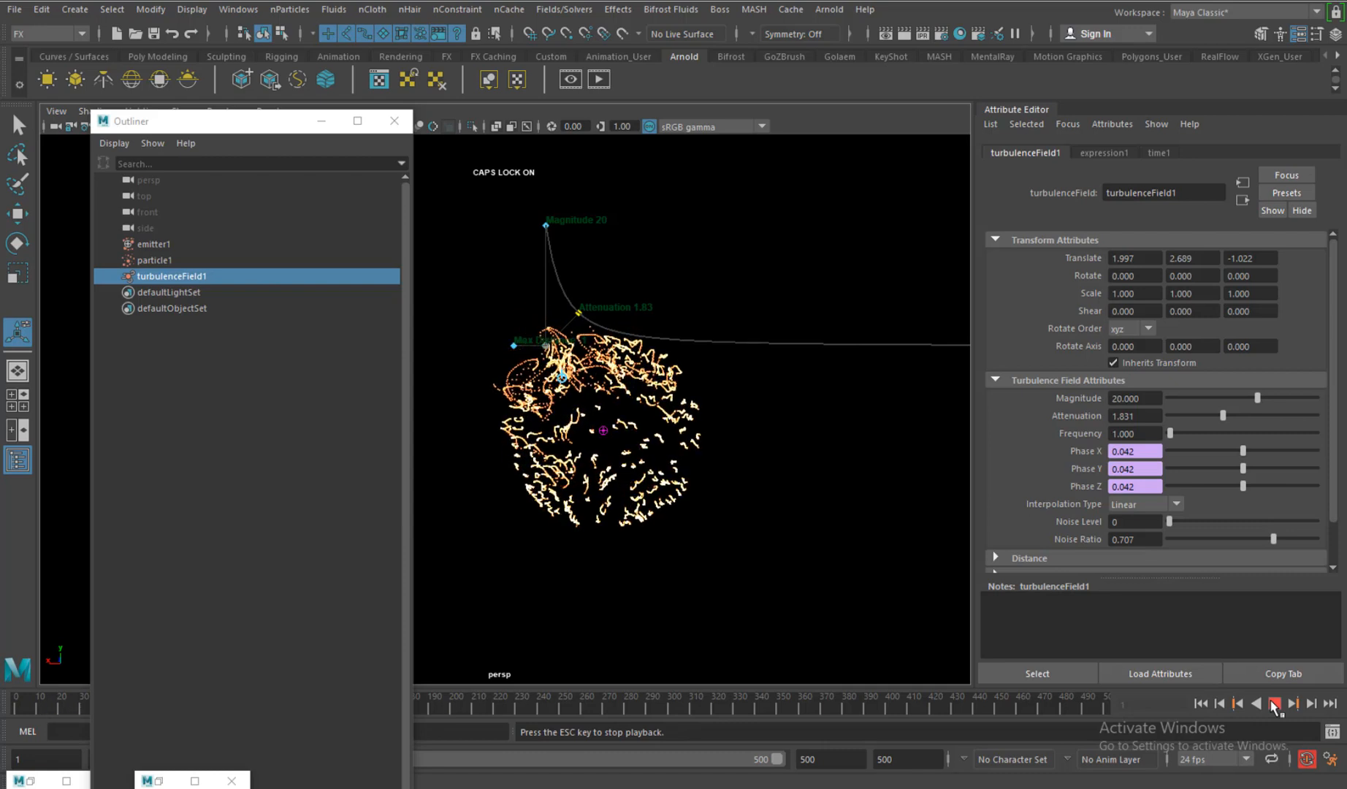
{"action": "left_click", "coordinate": [1276, 704]}
{"action": "left_click_drag", "start_coordinate": [727, 417], "coordinate": [760, 464], "text": "alt"}
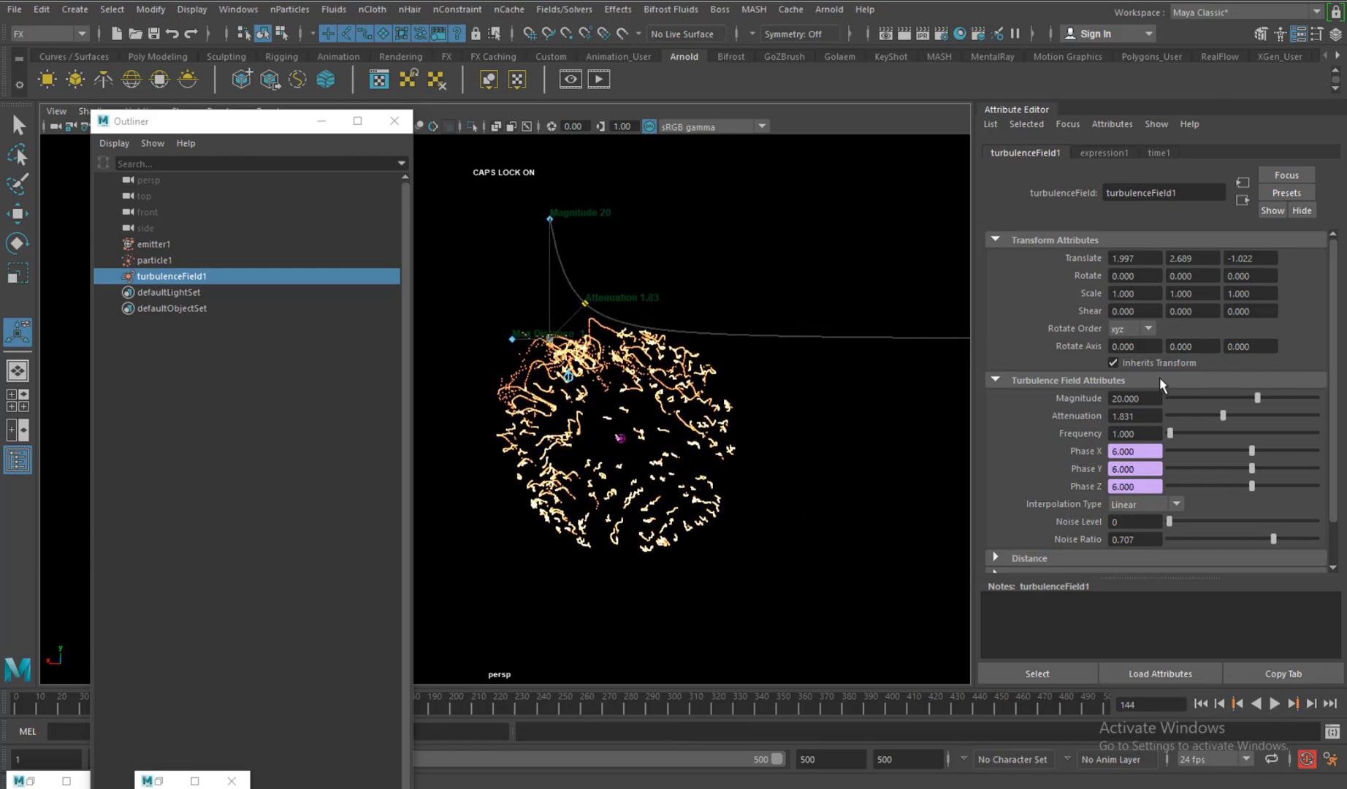
{"action": "left_click", "coordinate": [1147, 417]}
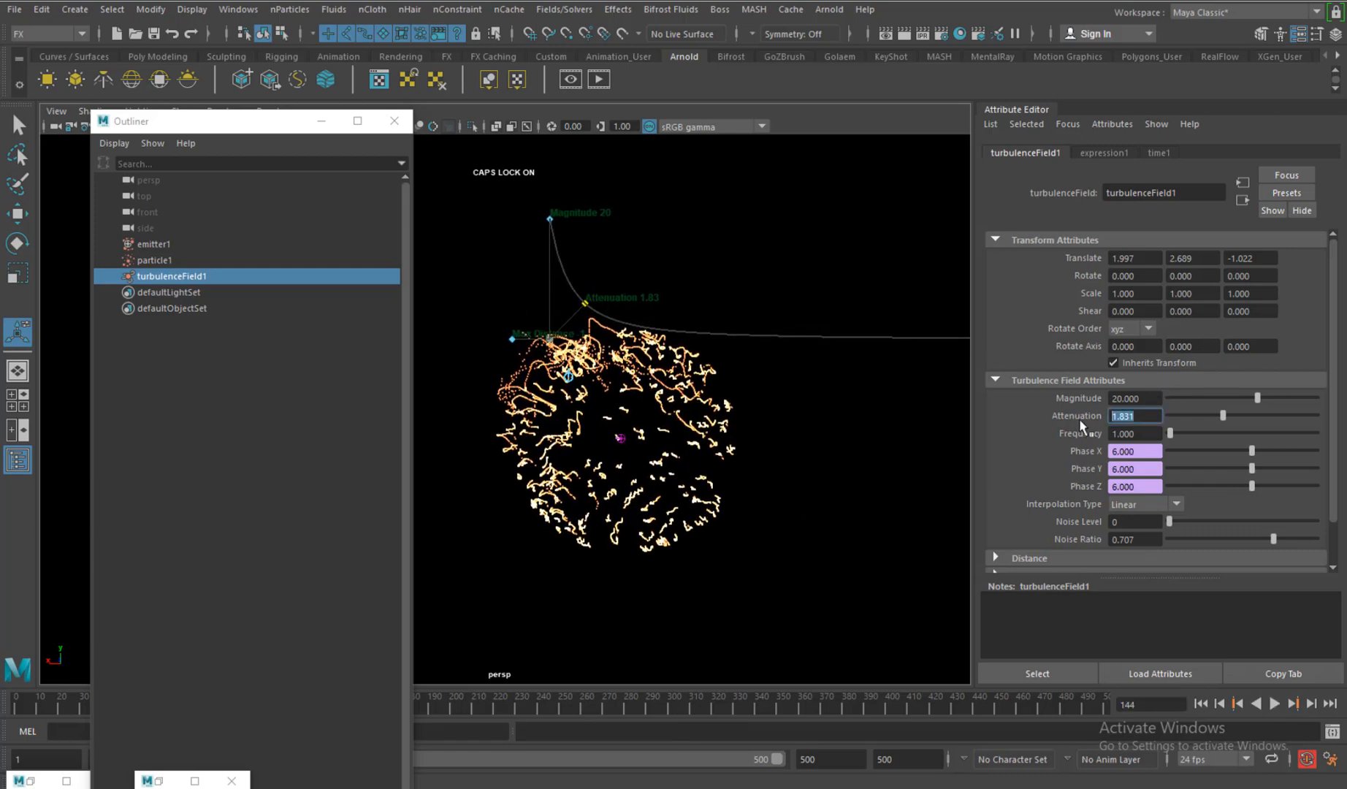
{"action": "left_click", "coordinate": [1146, 398]}
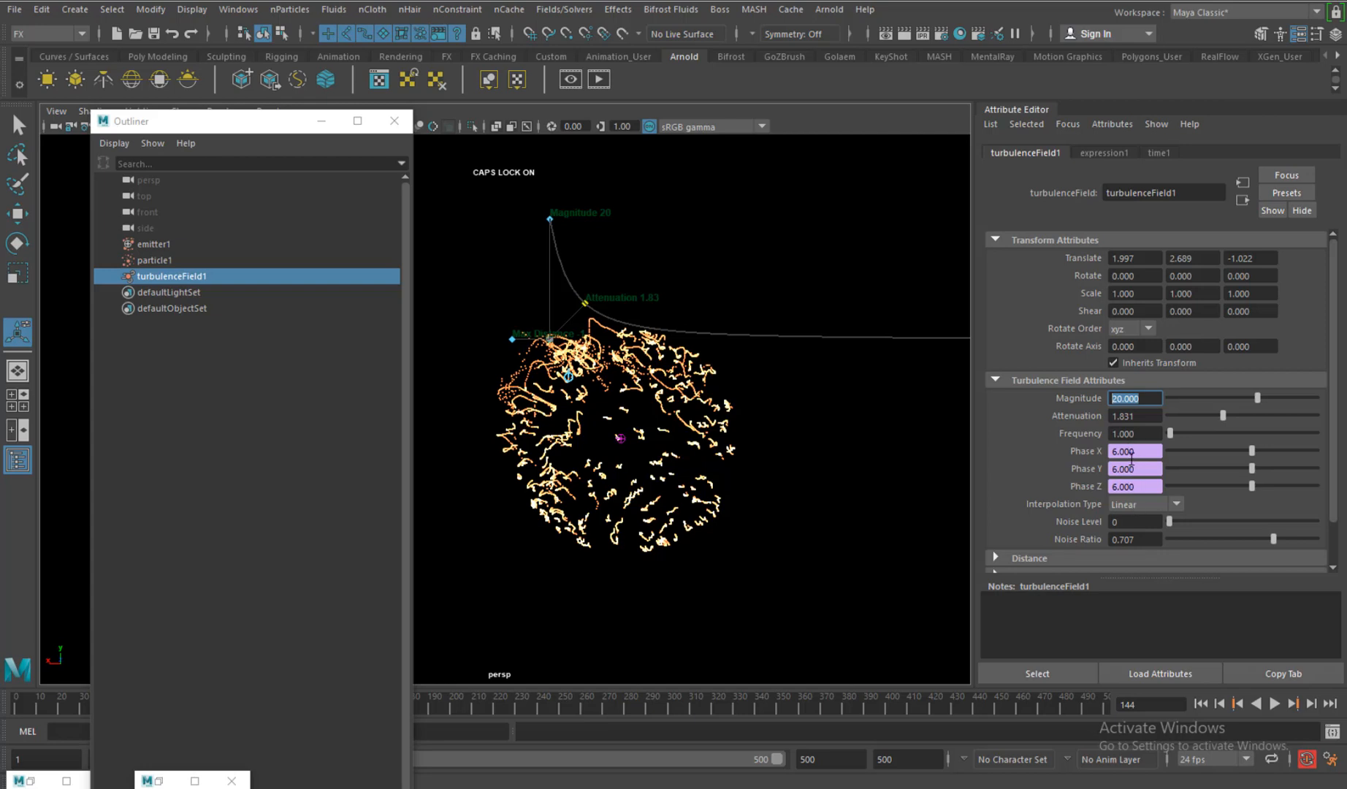
{"action": "left_click", "coordinate": [1275, 703]}
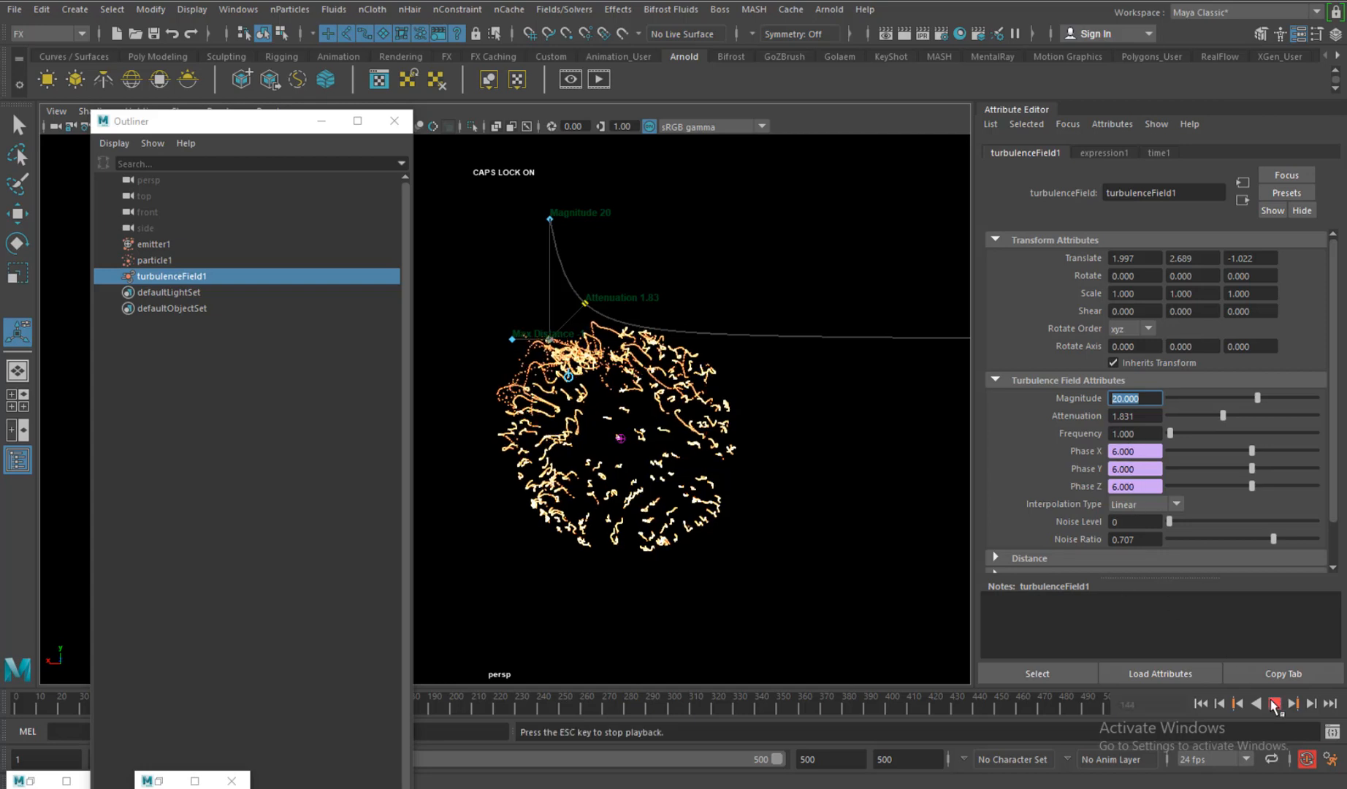
{"action": "left_click", "coordinate": [1275, 703]}
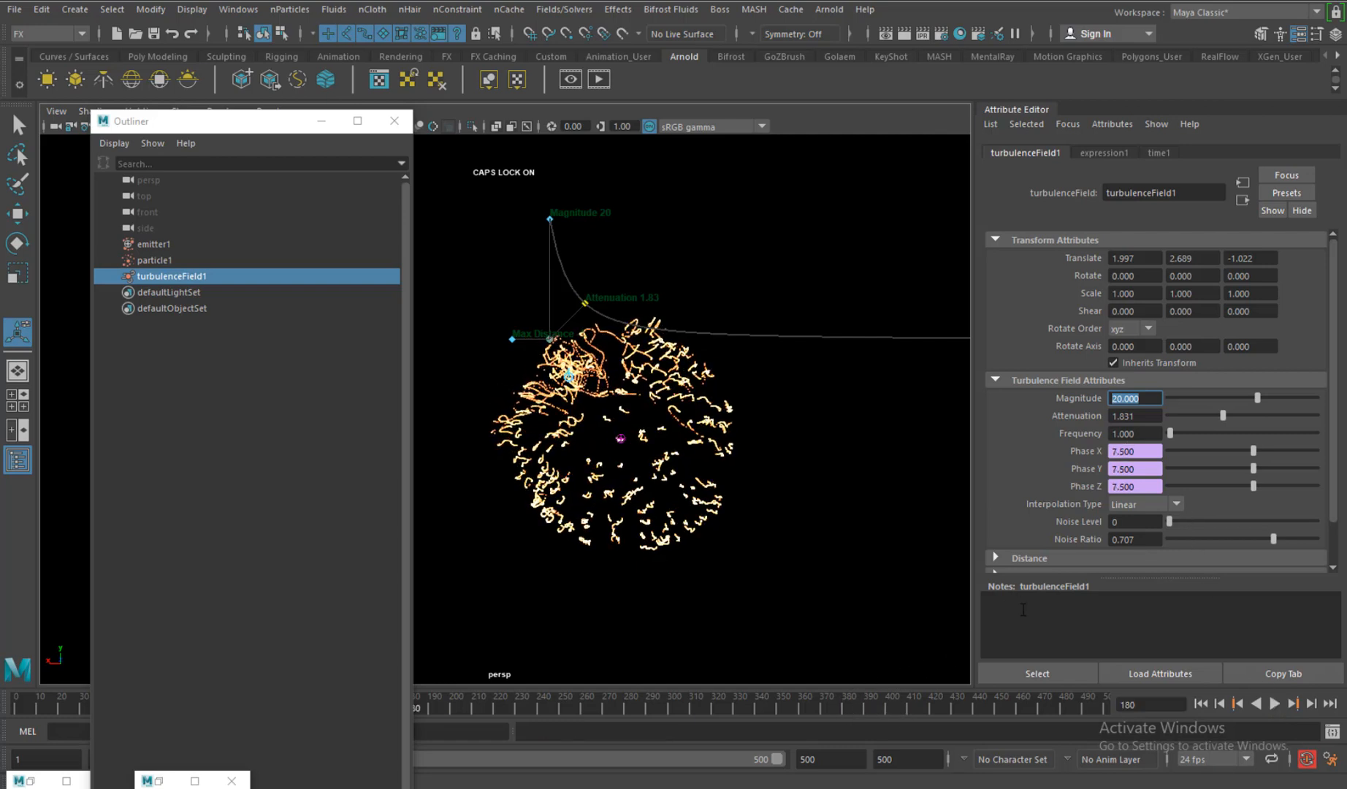
- Change the turbulence field's phaseX, phaseY and phaseZ expressions to time*.2 and replay the simulation from the first frame
{"action": "right_click", "coordinate": [1138, 451]}
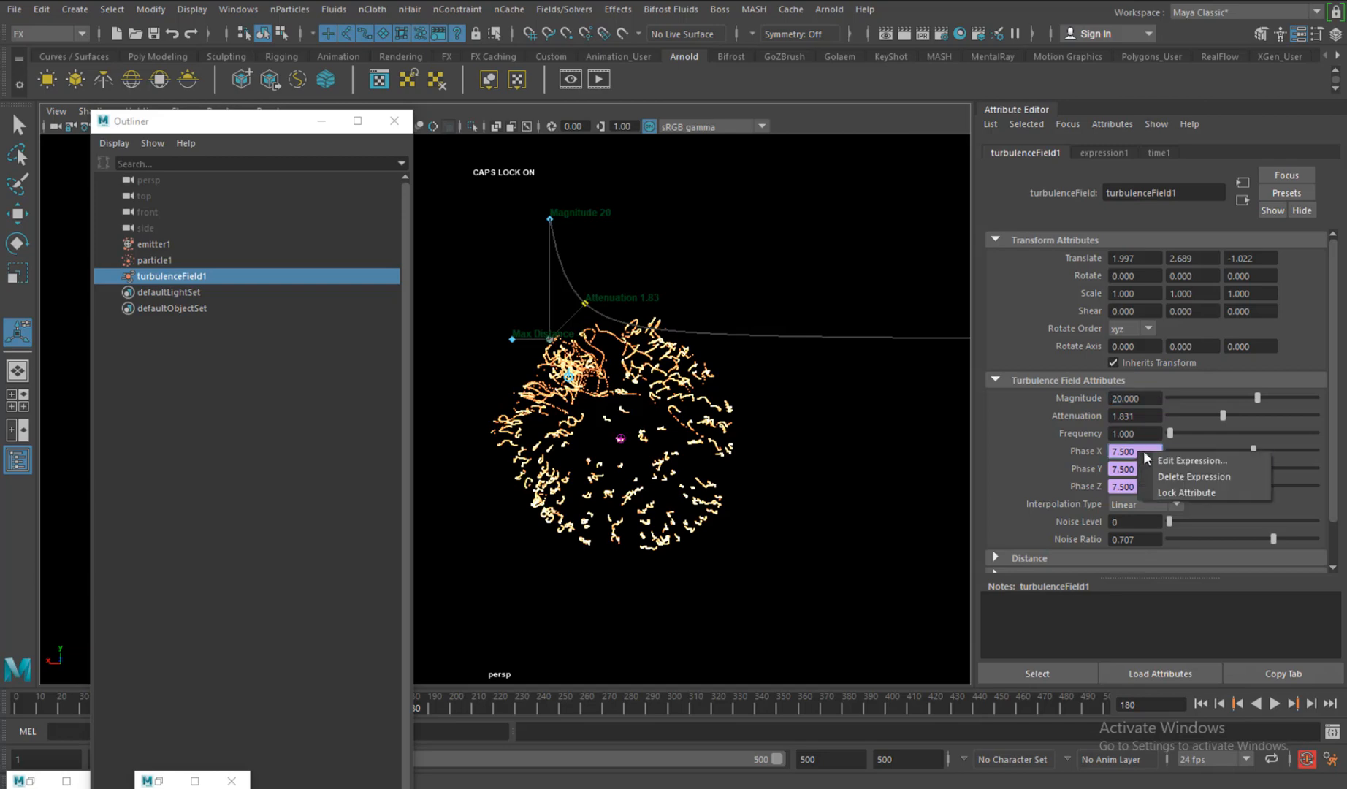
{"action": "left_click", "coordinate": [1156, 458]}
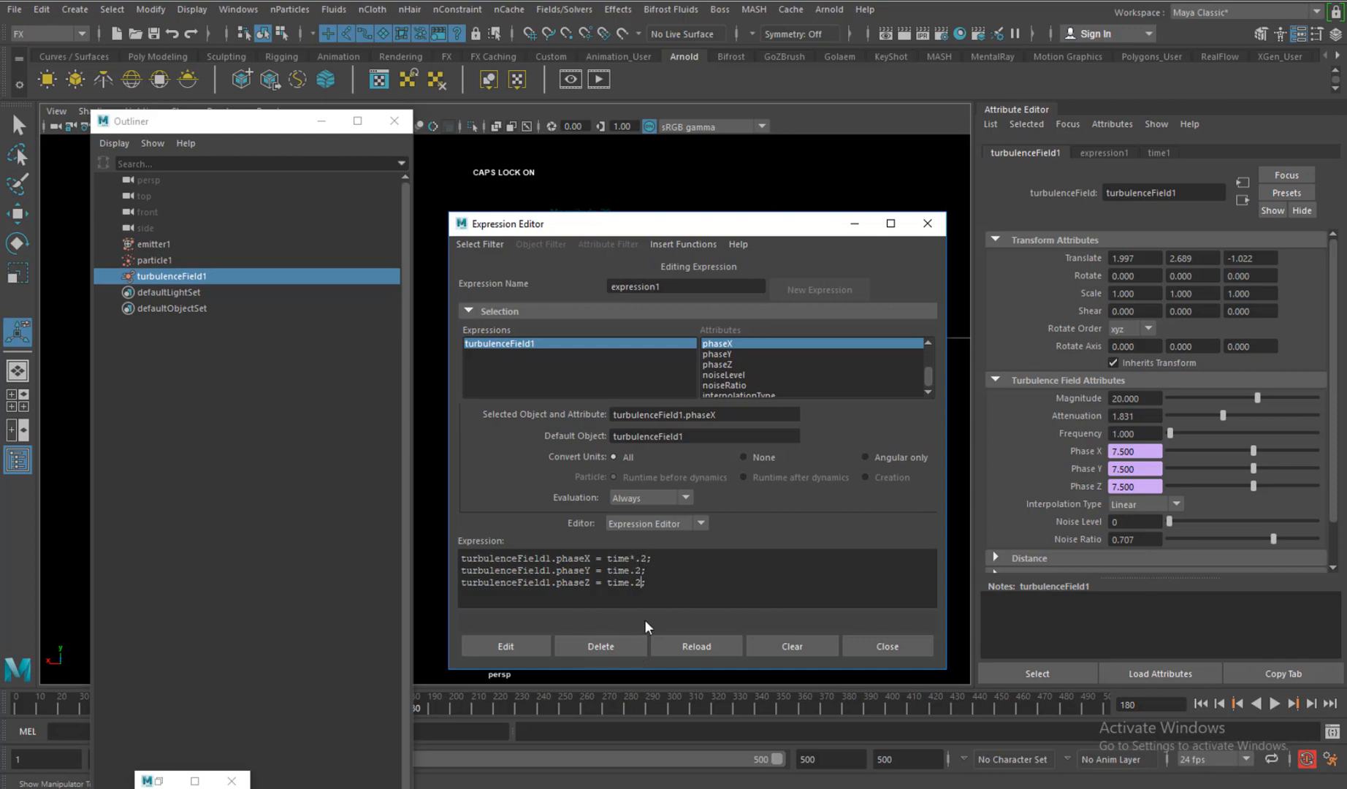
{"action": "left_click", "coordinate": [532, 644]}
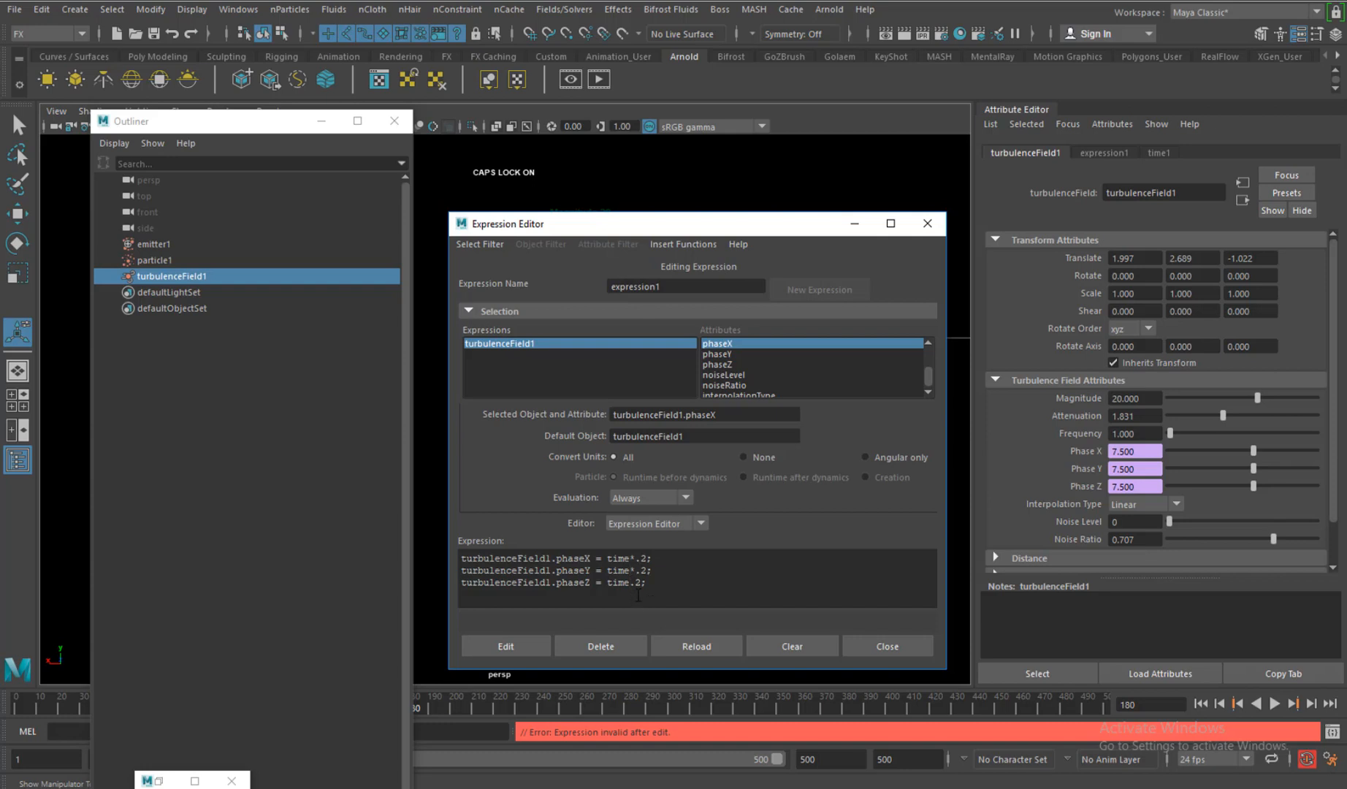
{"action": "type", "text": "*"}
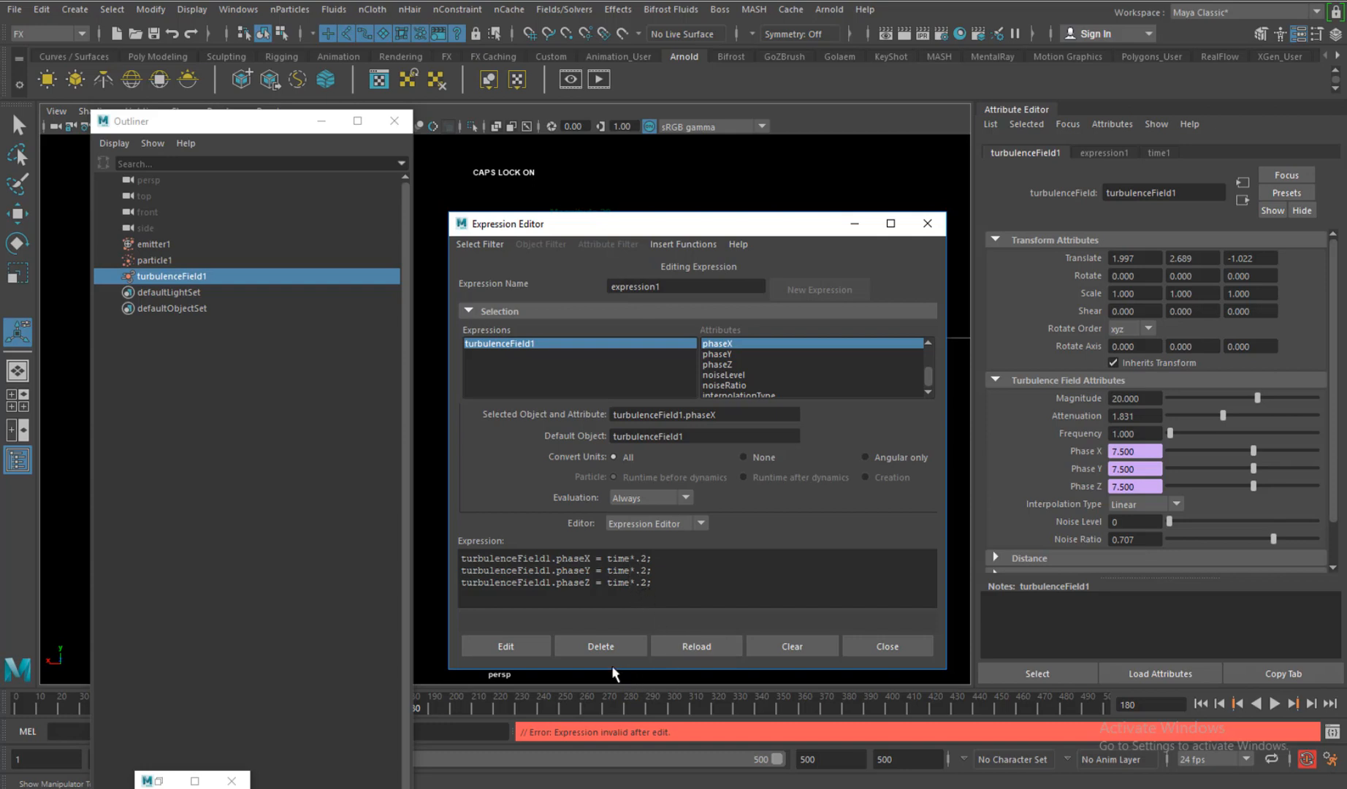
{"action": "left_click", "coordinate": [537, 644]}
{"action": "left_click", "coordinate": [927, 223]}
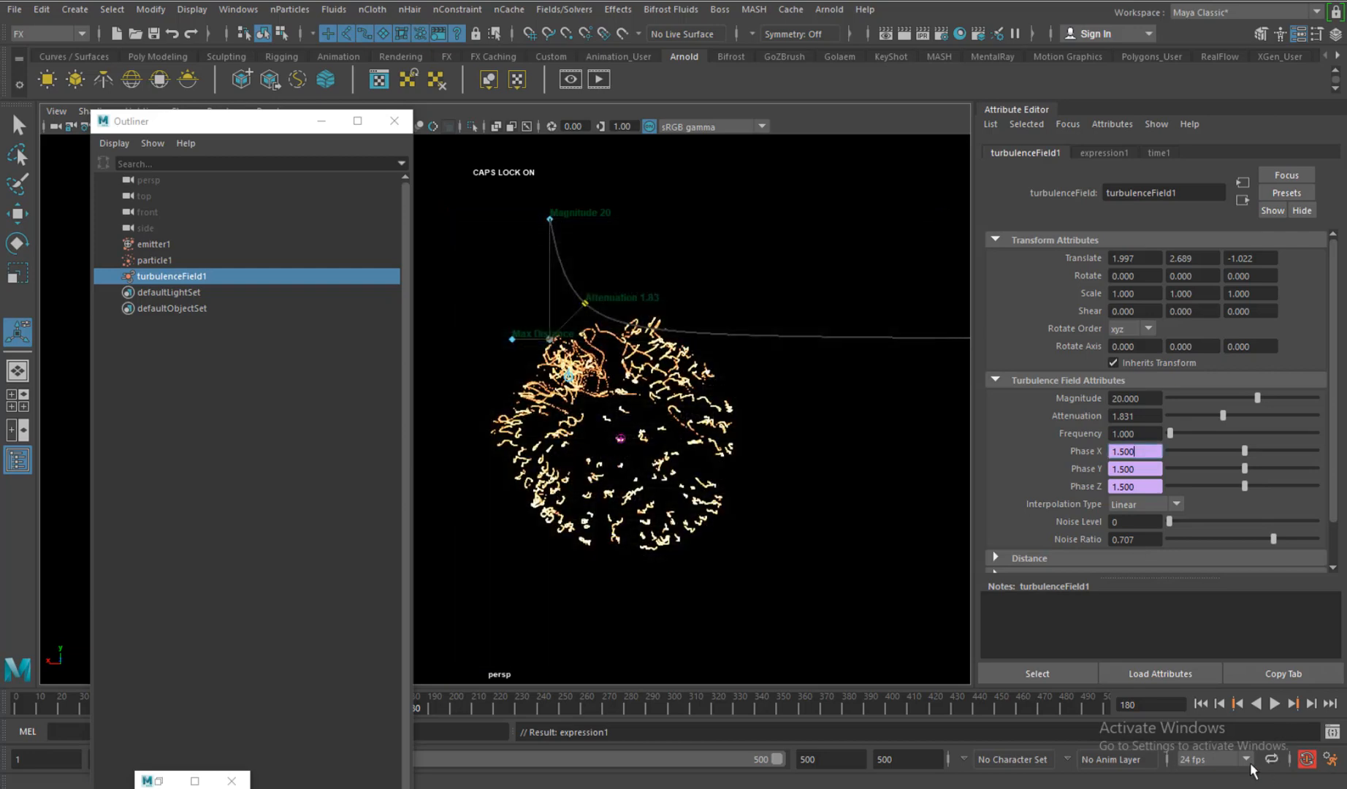
{"action": "left_click", "coordinate": [1200, 703]}
{"action": "left_click", "coordinate": [1272, 707]}
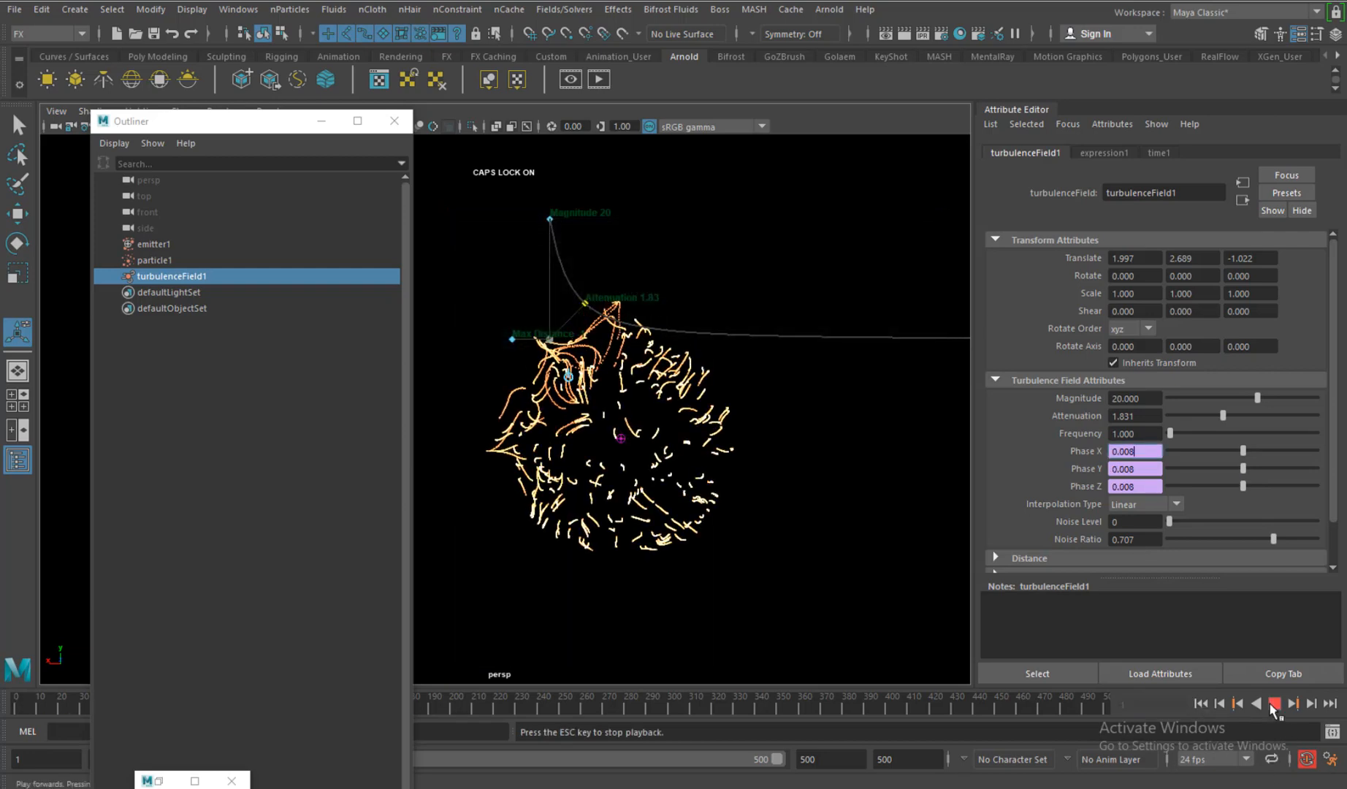
{"action": "left_click", "coordinate": [1273, 704]}
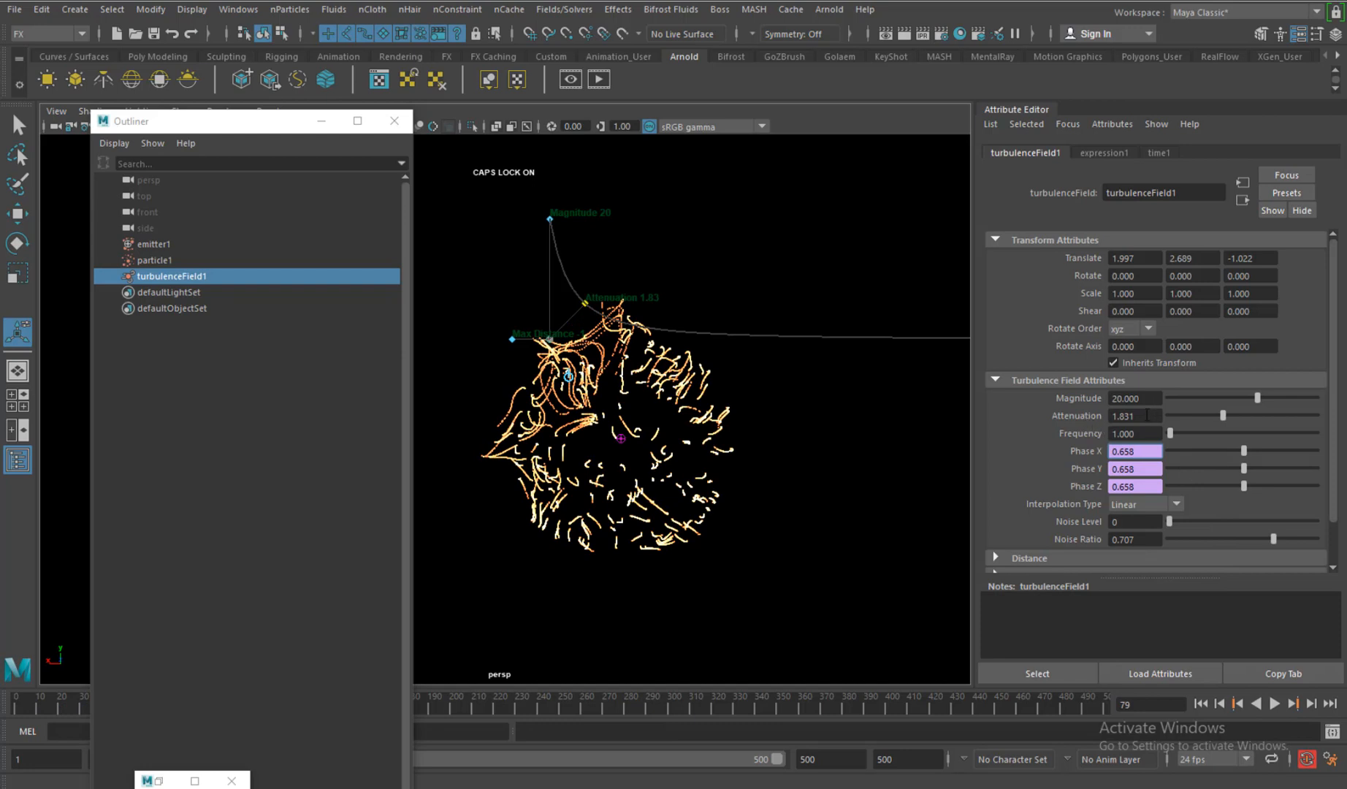
- Set the turbulence field's attenuation to 1
{"action": "left_click", "coordinate": [1147, 415]}
{"action": "type", "text": "1"}
{"action": "key", "text": "Return"}
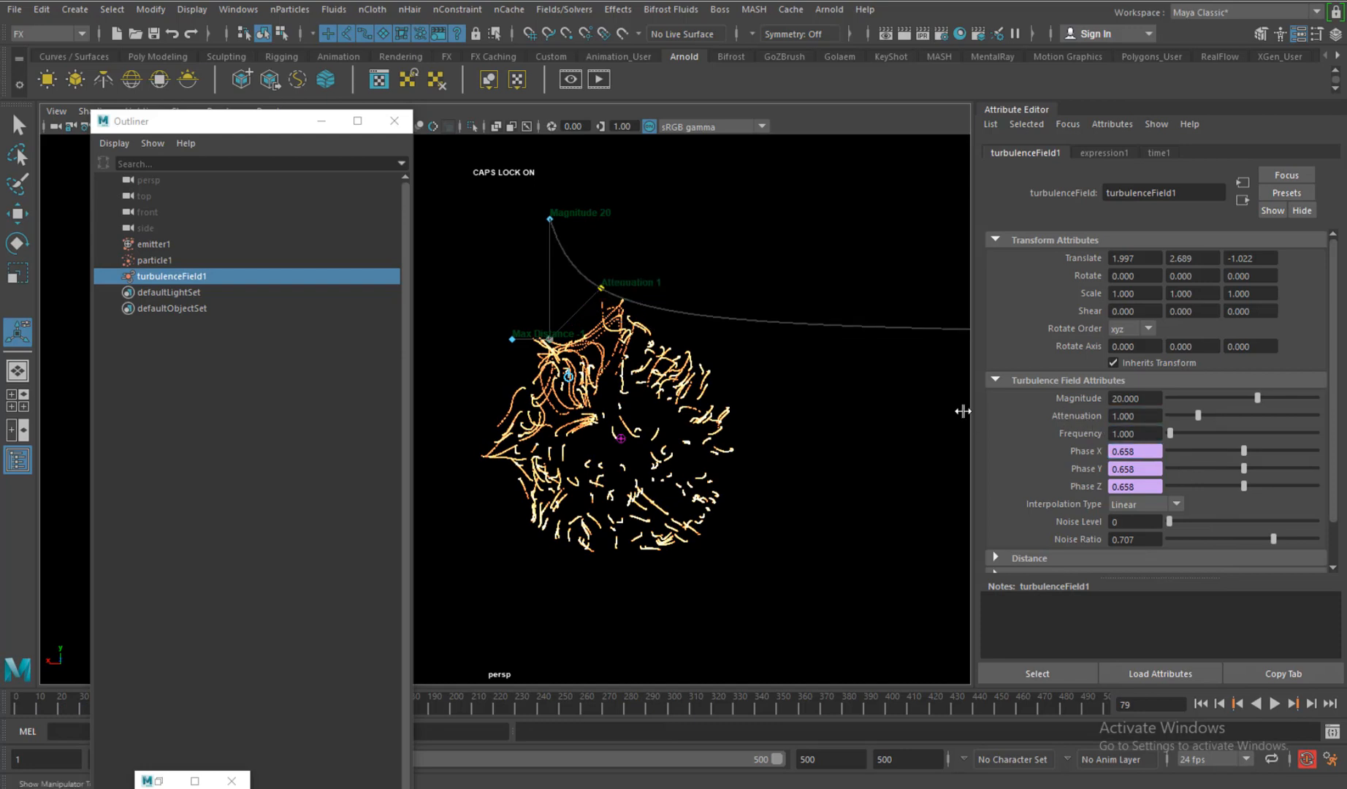
- Move the turbulence field onto the emitter at the cloud's centre, about 0.06, 0.04, -1.06, and replay the simulation
{"action": "key", "text": "w"}
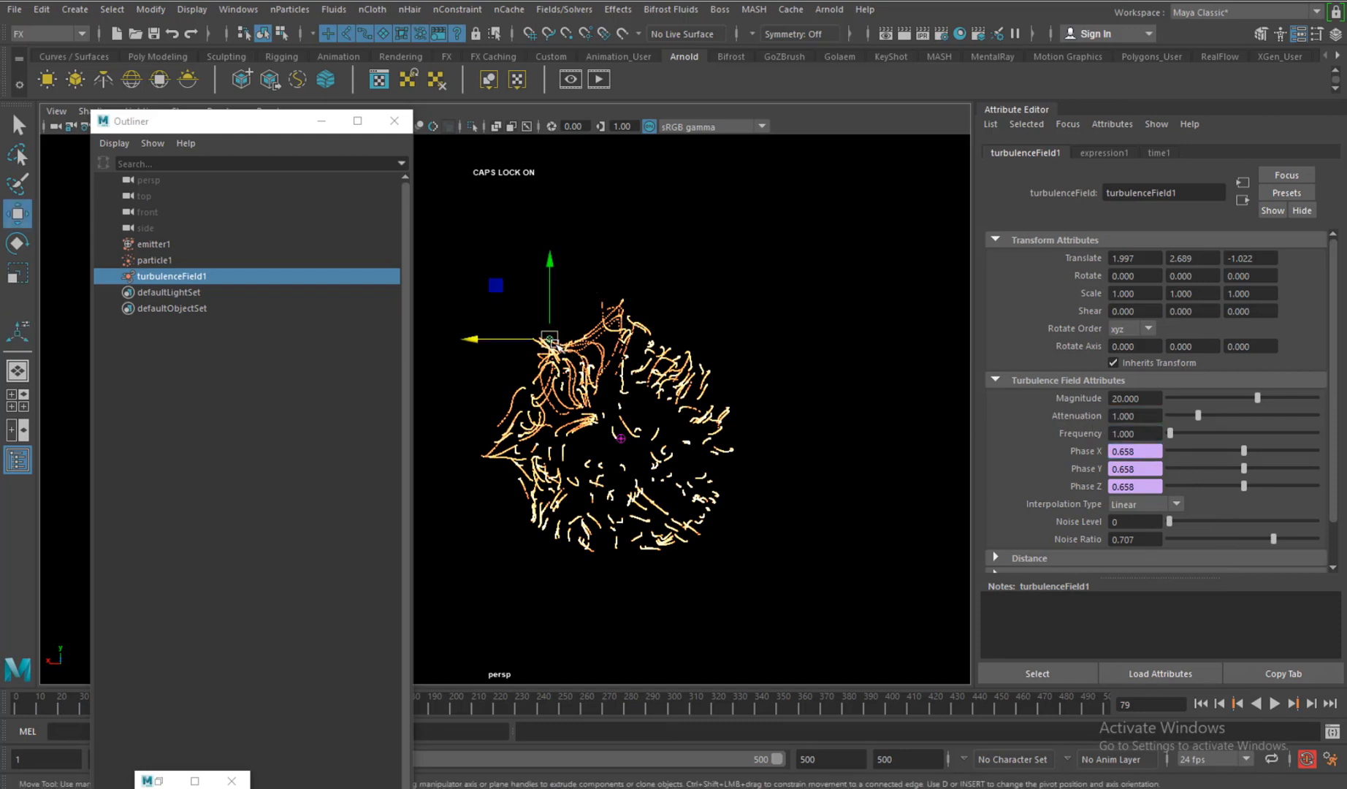
{"action": "left_click_drag", "start_coordinate": [549, 338], "coordinate": [621, 438]}
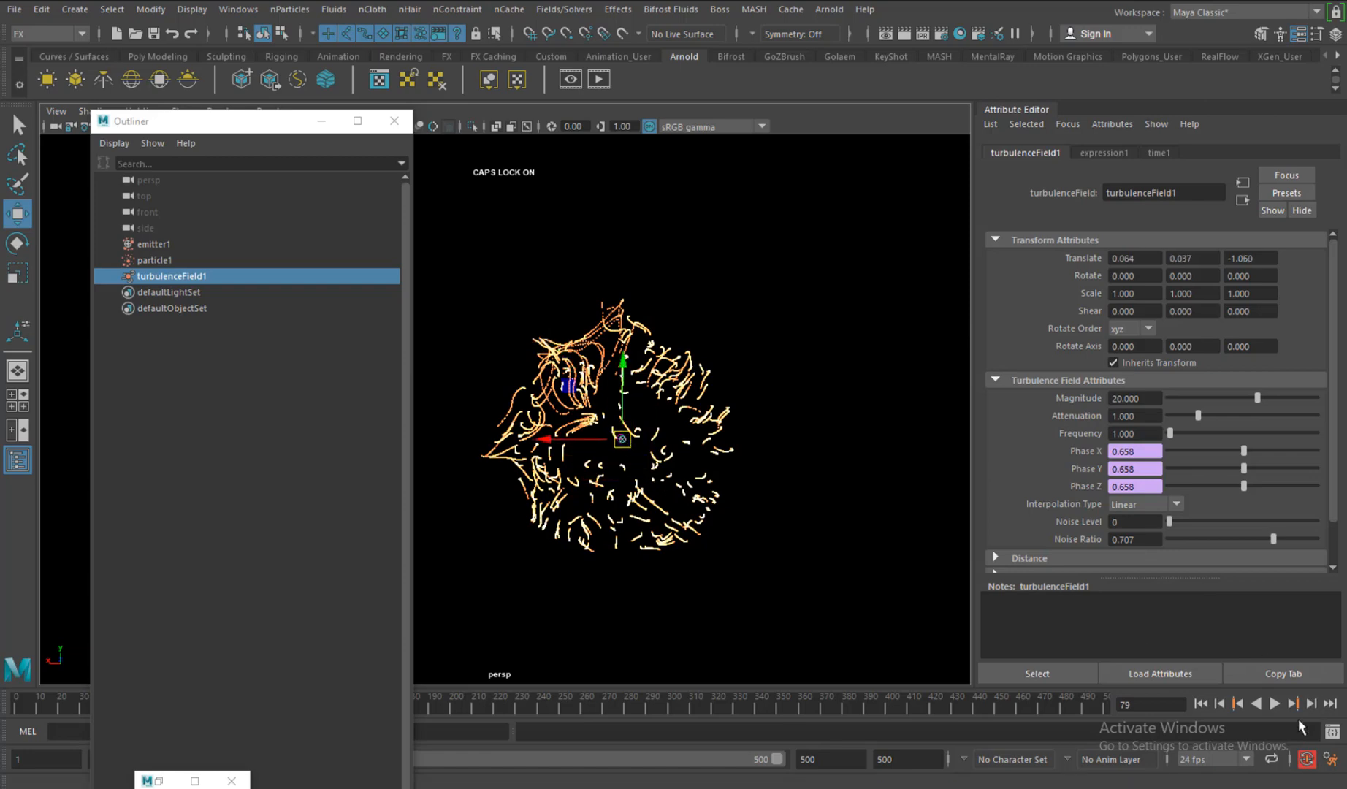
{"action": "left_click", "coordinate": [1275, 702]}
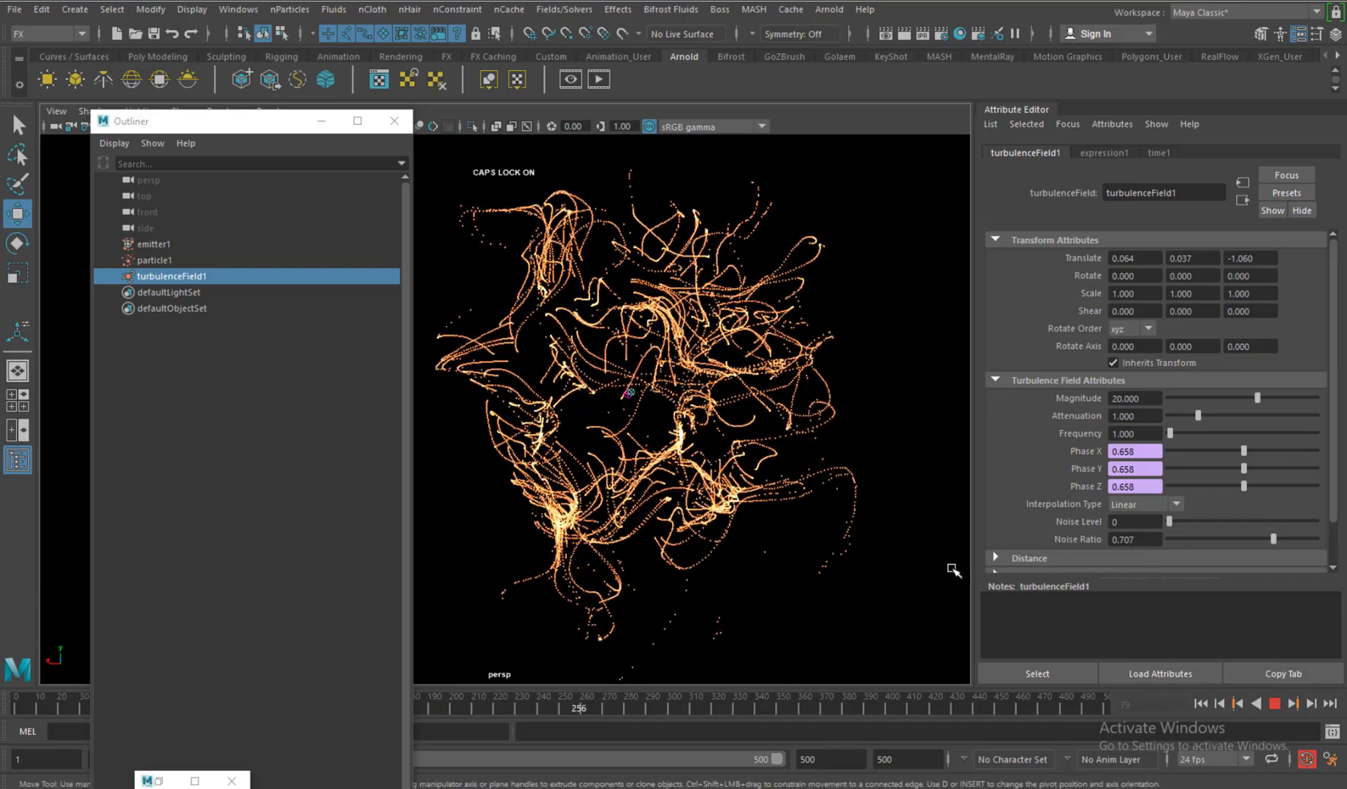
{"action": "left_click", "coordinate": [1274, 704]}
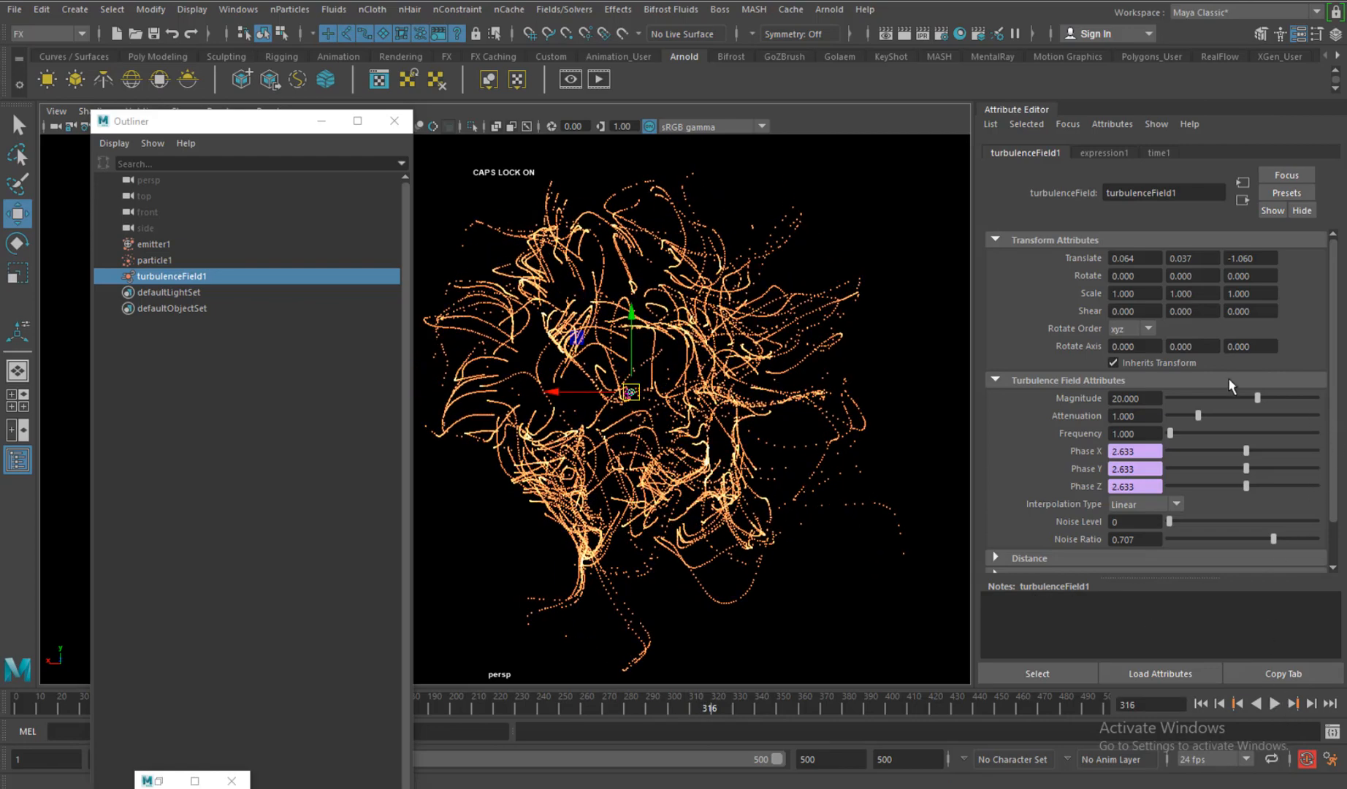
- Set the particle shape's Conserve to 1 and replay the simulation from the first frame
{"action": "left_click", "coordinate": [154, 260]}
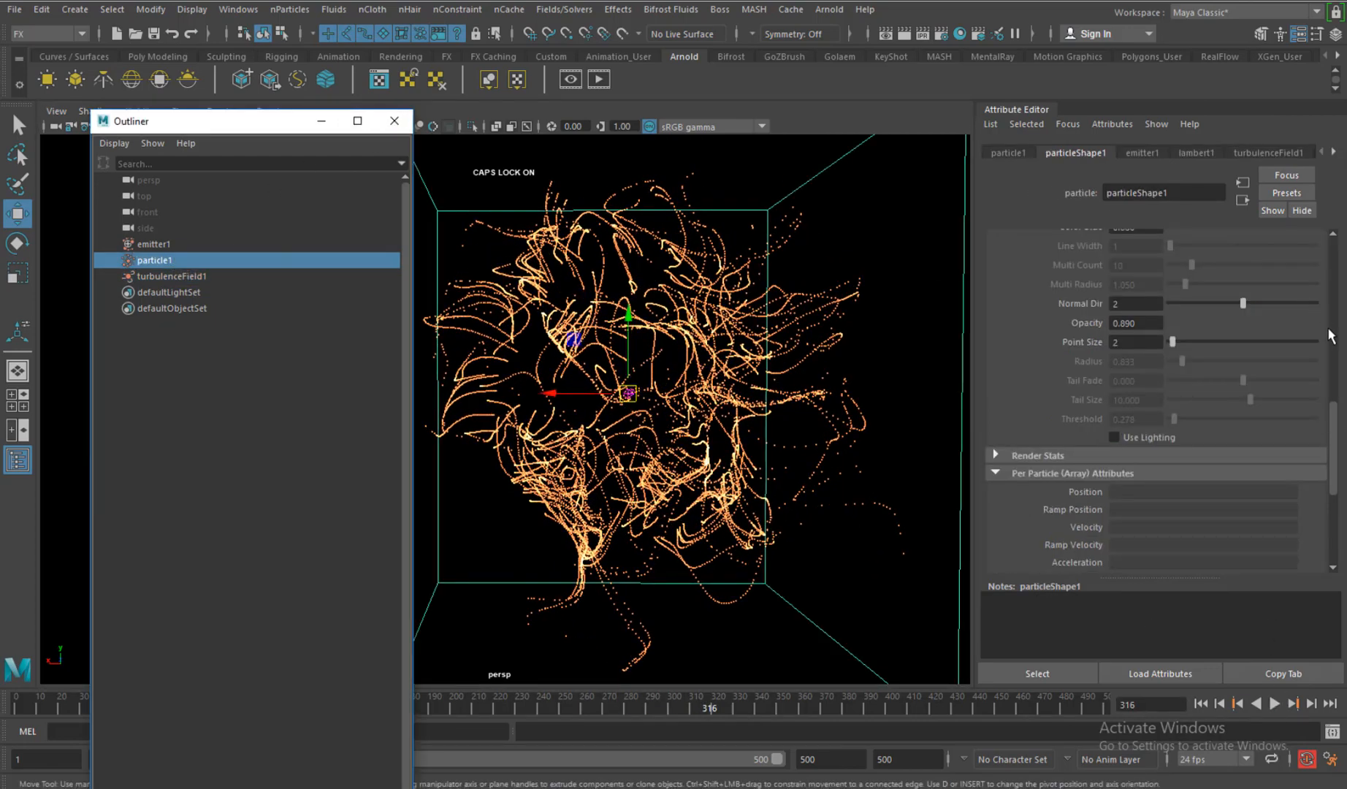
{"action": "left_click_drag", "start_coordinate": [1331, 408], "coordinate": [1331, 251]}
{"action": "double_click", "coordinate": [1134, 291]}
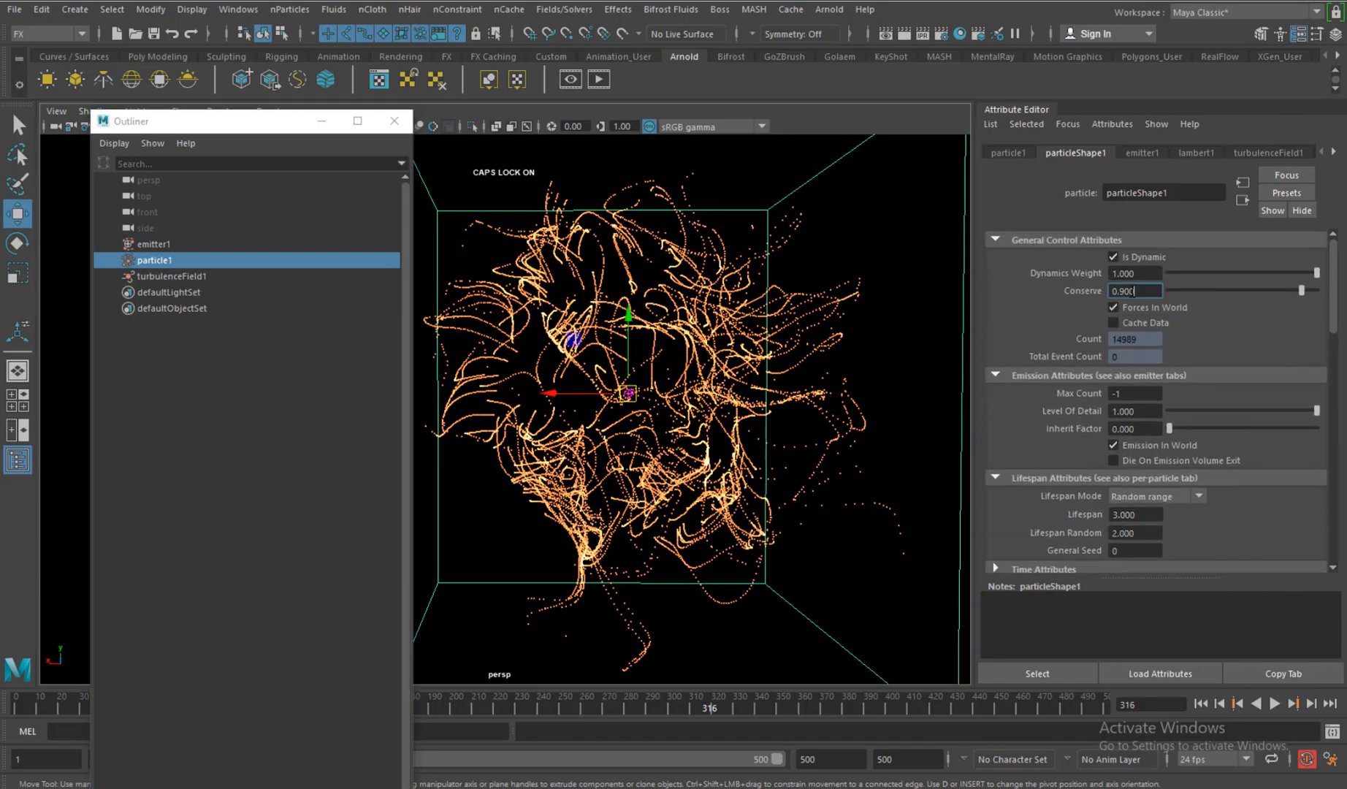
{"action": "left_click_drag", "start_coordinate": [1145, 290], "coordinate": [1074, 299]}
{"action": "key", "text": "Return"}
{"action": "left_click", "coordinate": [1201, 702]}
{"action": "left_click", "coordinate": [1275, 702]}
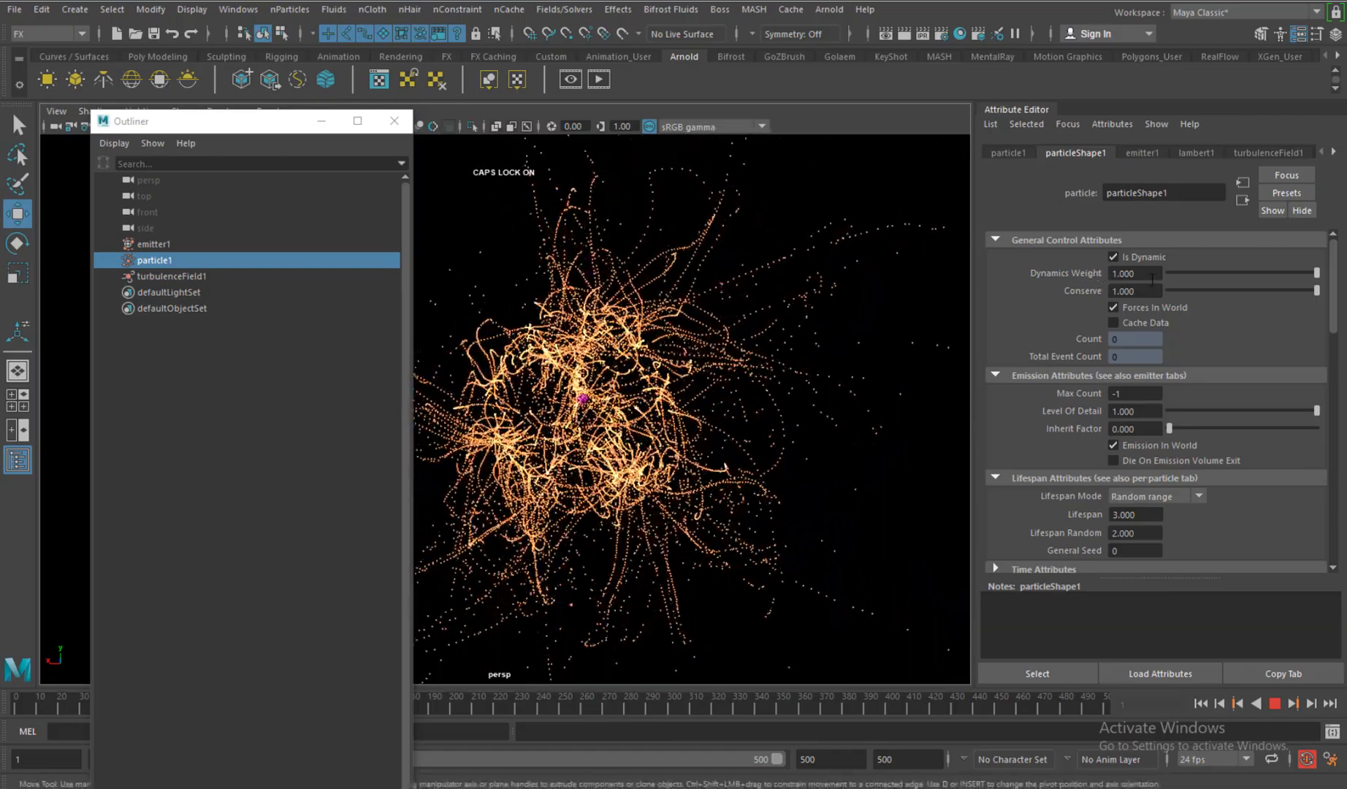
- Set the particle shape's Conserve to 0.9 and view the replayed simulation from another angle
{"action": "left_click", "coordinate": [1136, 291]}
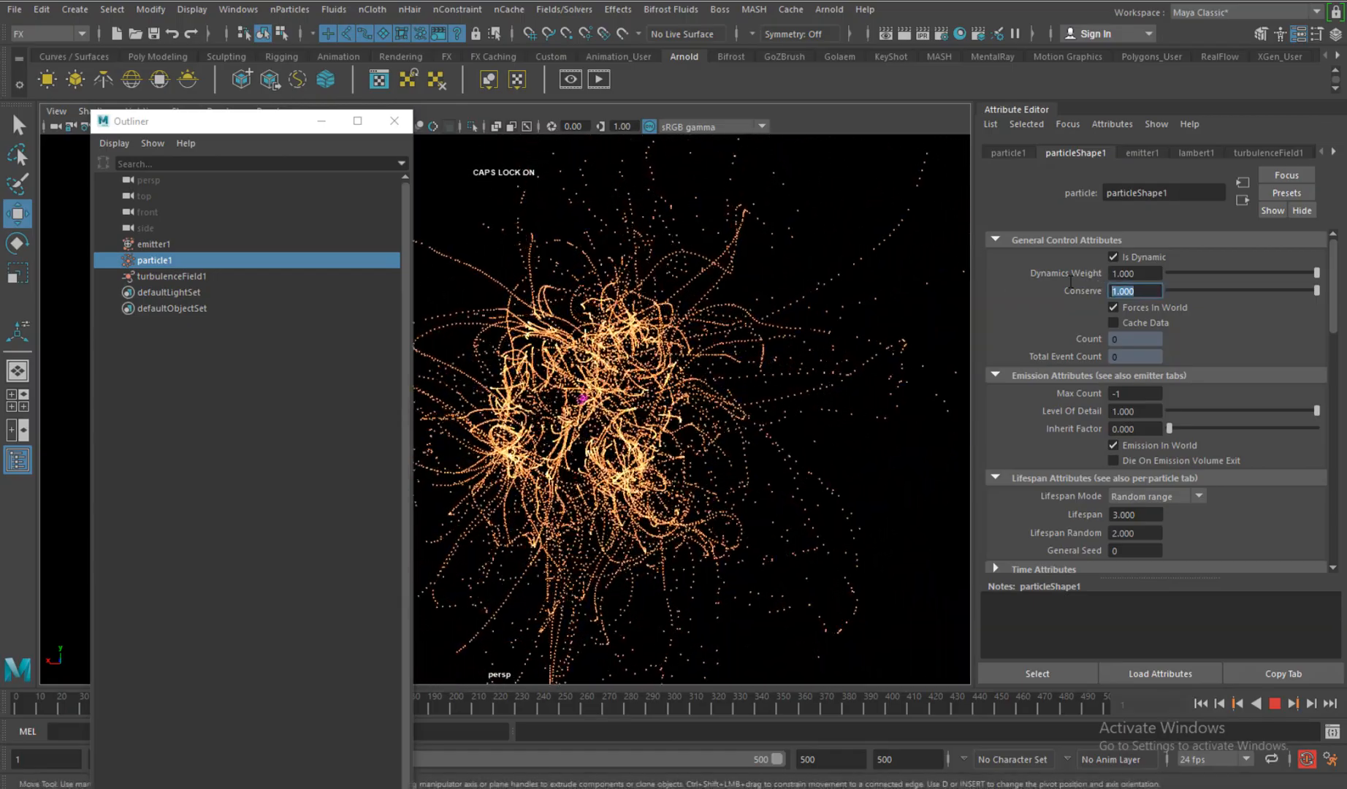
{"action": "type", "text": "0.9"}
{"action": "key", "text": "Return"}
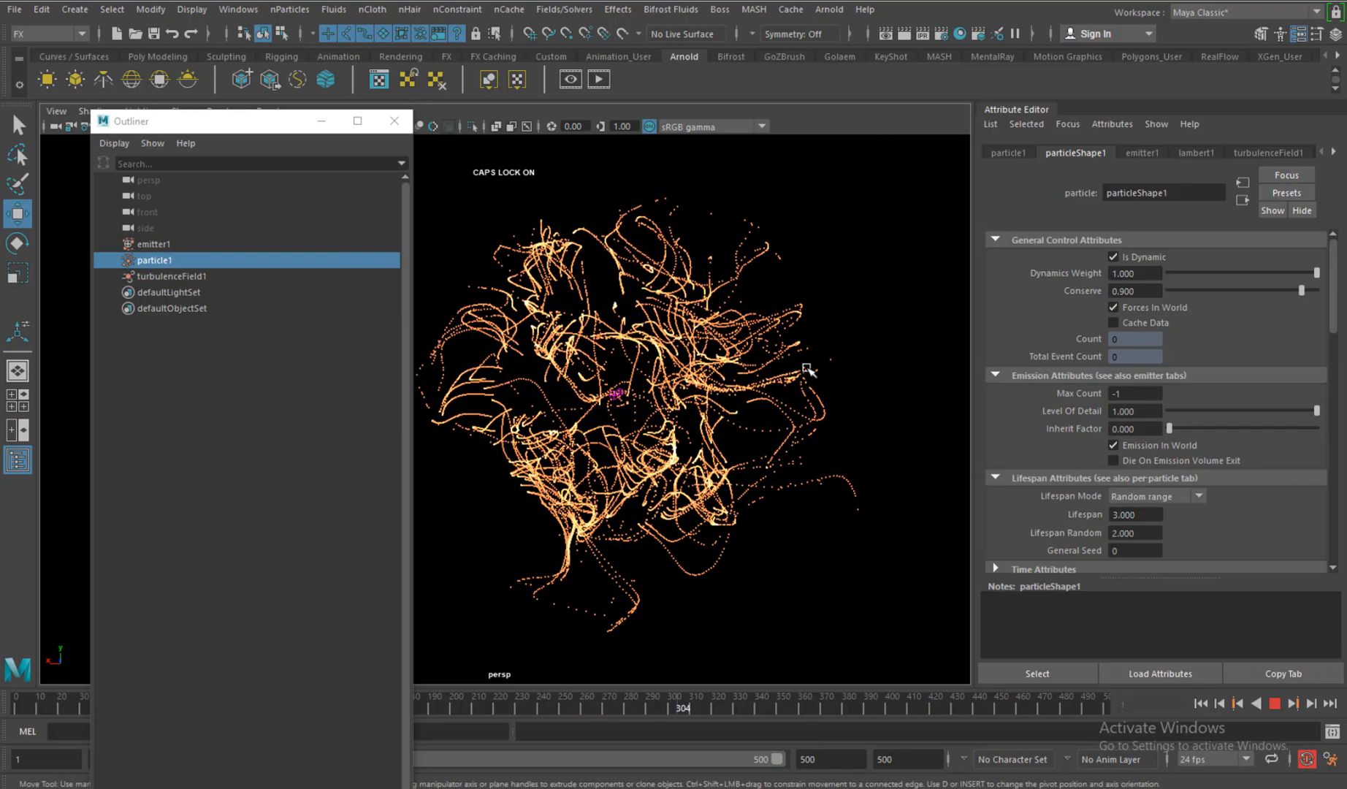
{"action": "left_click_drag", "start_coordinate": [814, 365], "coordinate": [788, 357], "text": "alt"}
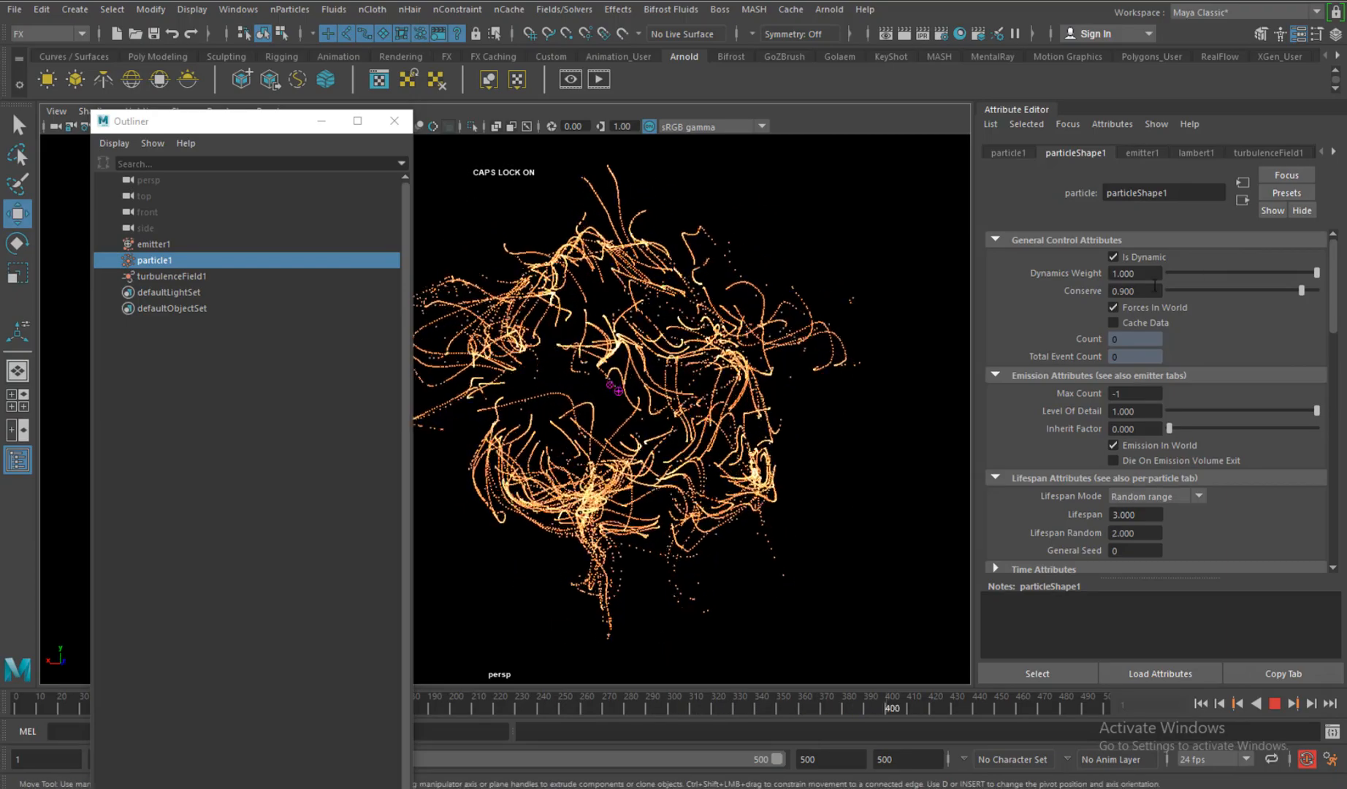
- Stop the simulation playback and examine the particle trails from another angle
{"action": "left_click", "coordinate": [1153, 290]}
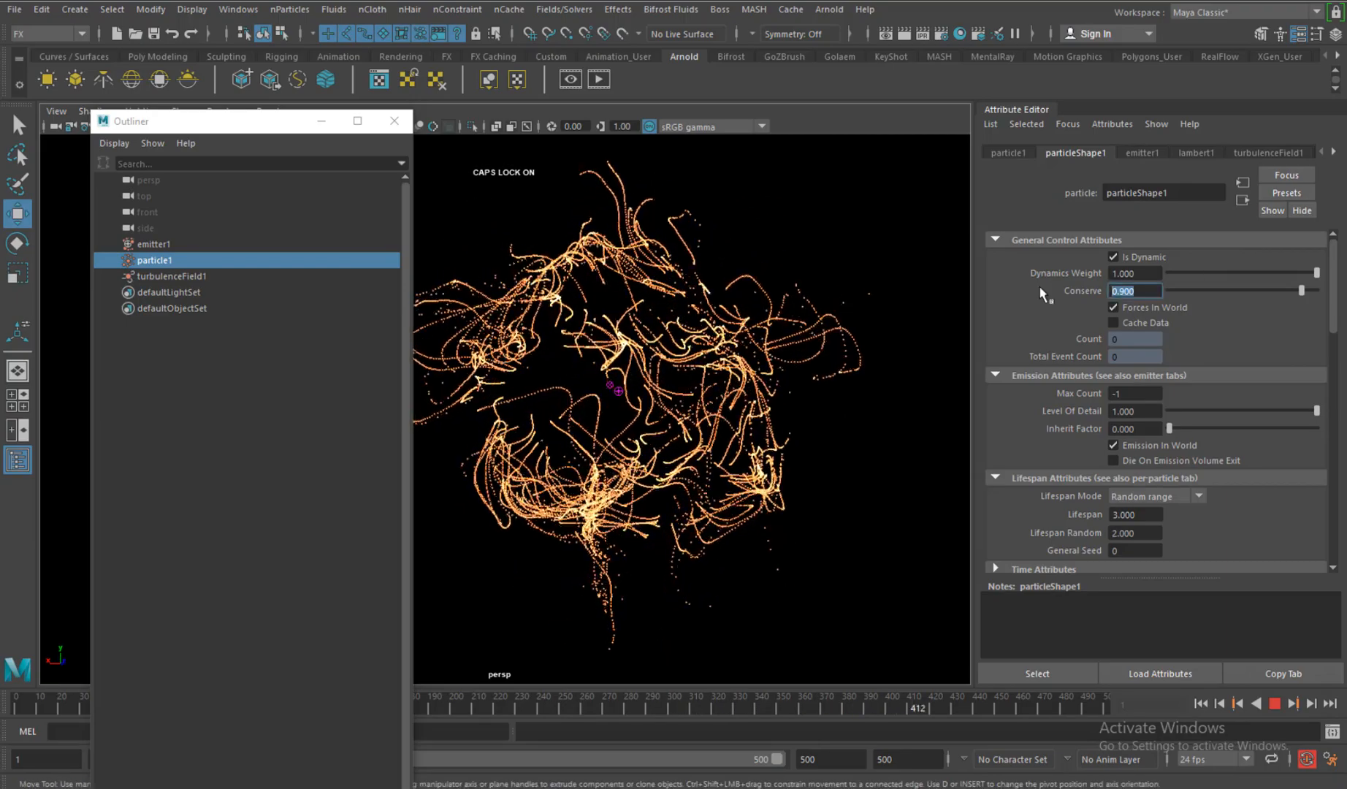
{"action": "left_click", "coordinate": [1276, 705]}
{"action": "left_click_drag", "start_coordinate": [812, 467], "coordinate": [794, 465], "text": "alt"}
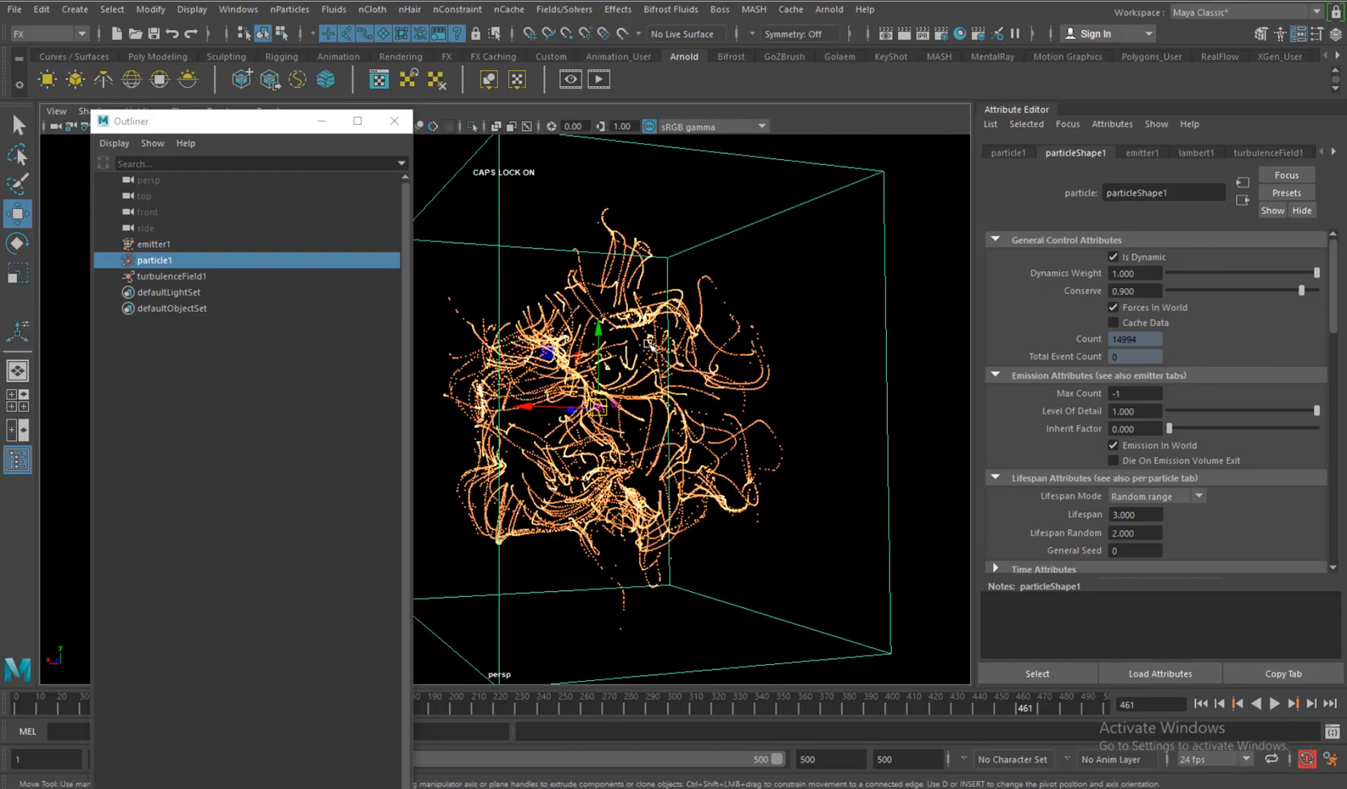
{"action": "left_click", "coordinate": [303, 10]}
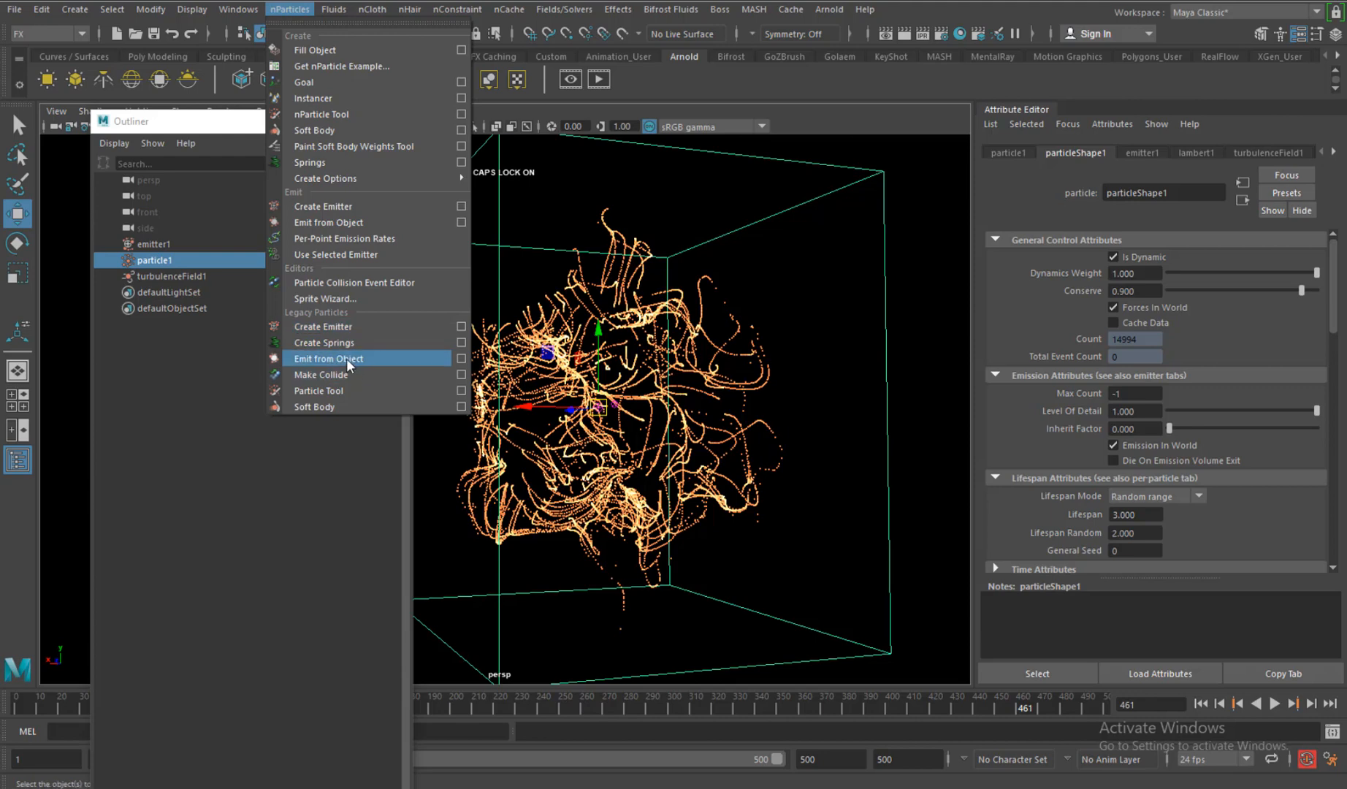
{"action": "left_click_drag", "start_coordinate": [497, 391], "coordinate": [797, 432], "text": "alt"}
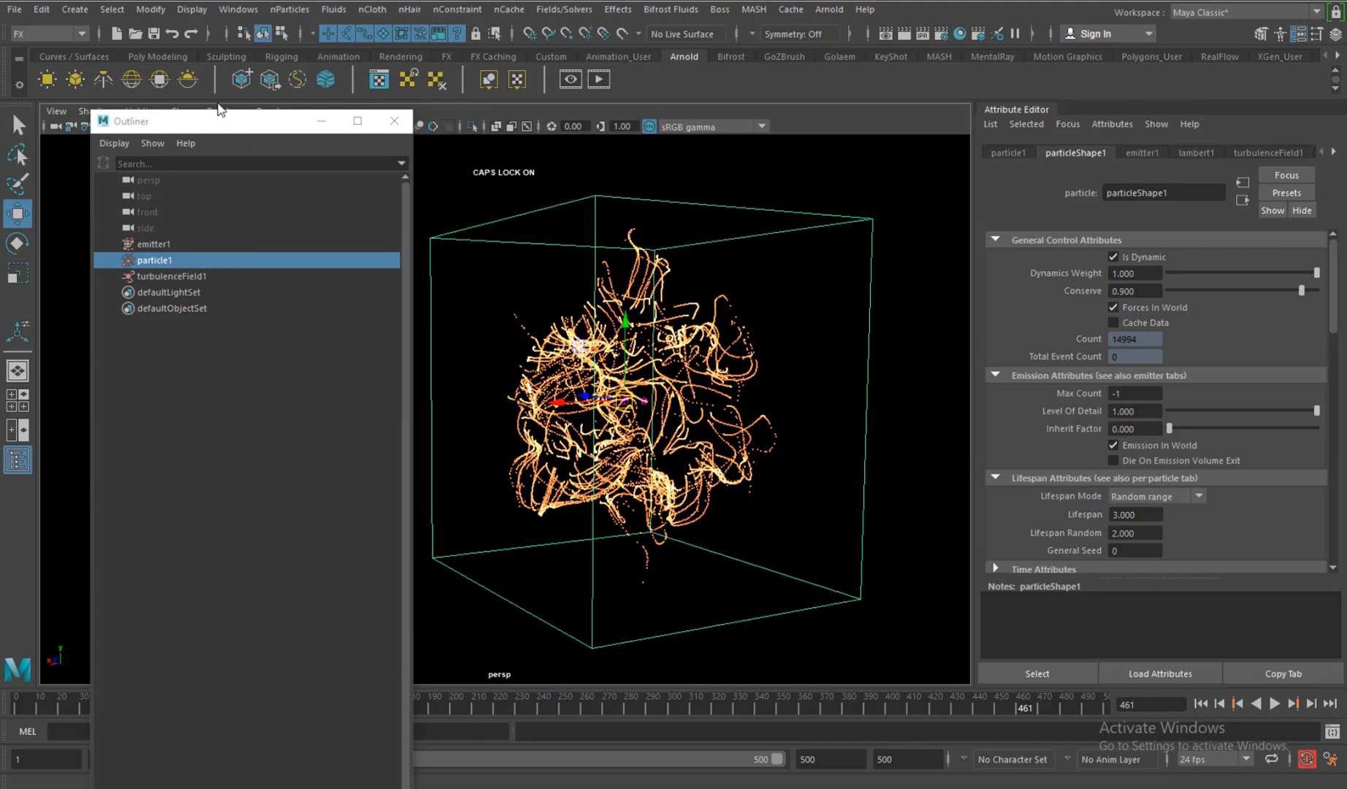
- Start a new scene without saving the current one and show the grid in the perspective view
{"action": "left_click", "coordinate": [73, 16]}
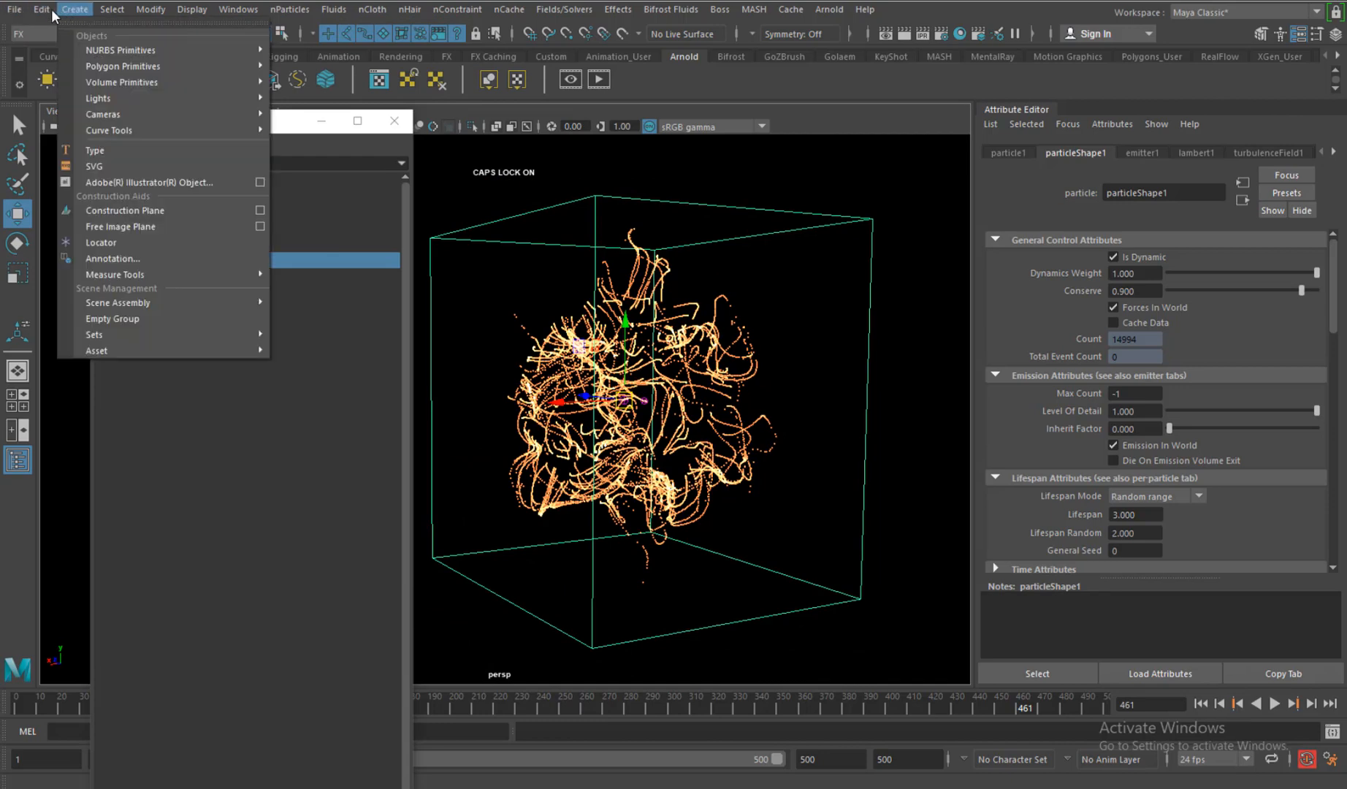
{"action": "mouse_move", "coordinate": [15, 10]}
{"action": "left_click", "coordinate": [33, 40]}
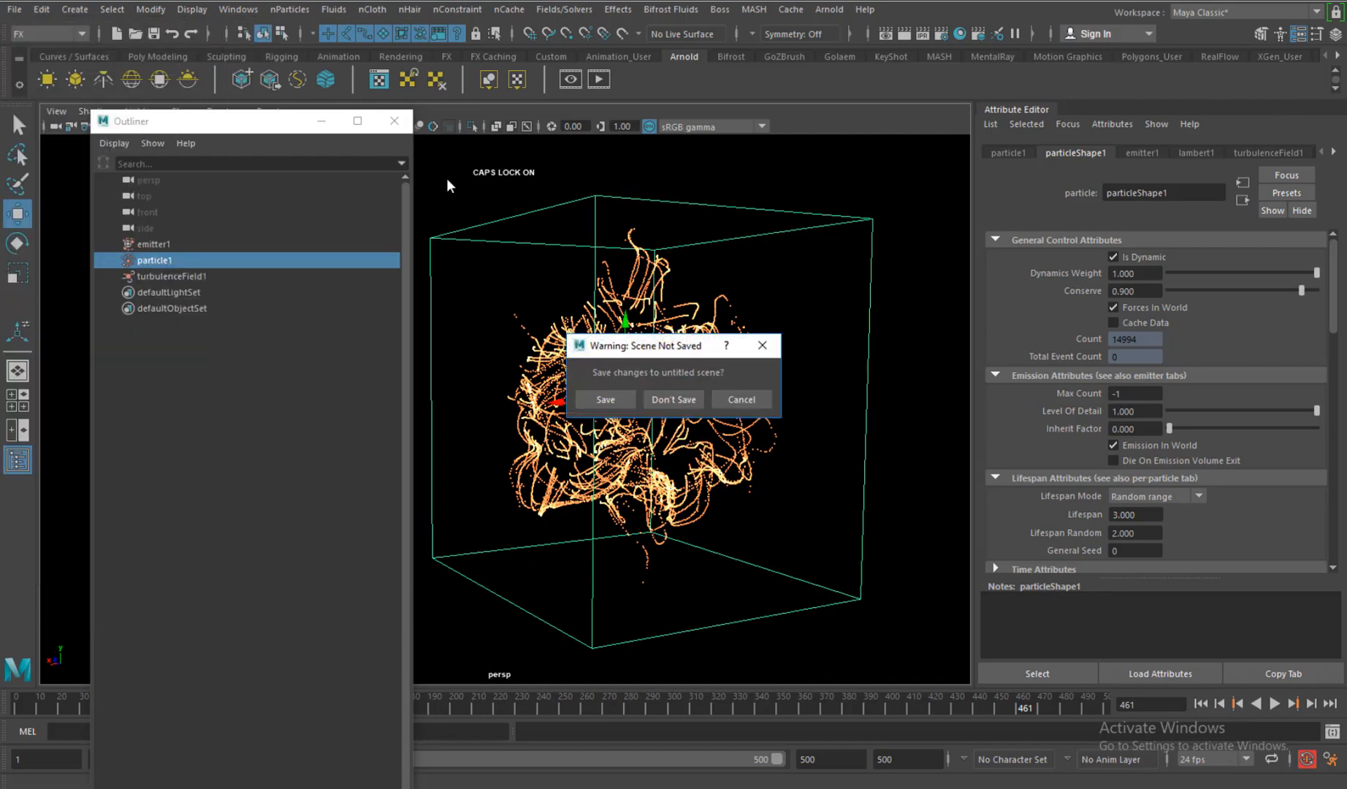
{"action": "left_click", "coordinate": [681, 401]}
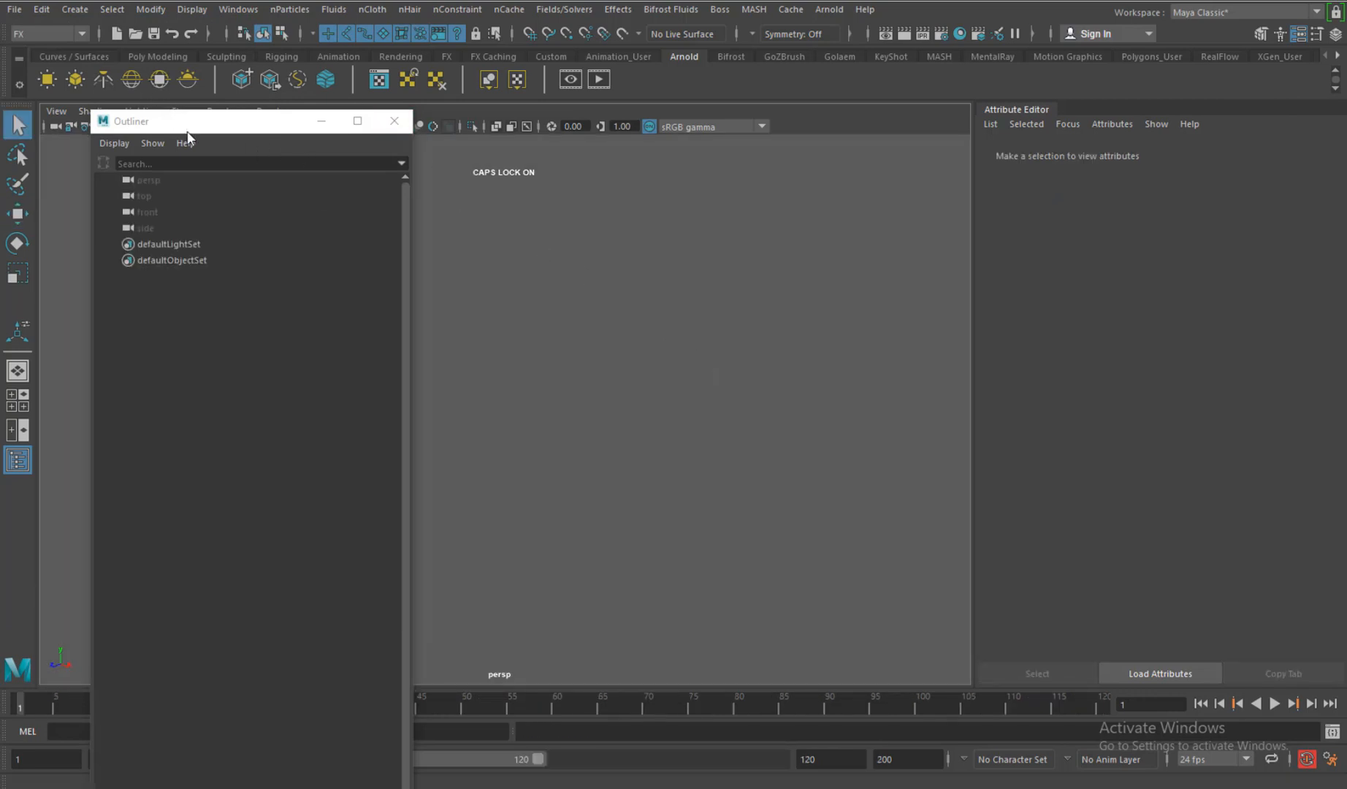
{"action": "left_click_drag", "start_coordinate": [187, 123], "coordinate": [170, 195]}
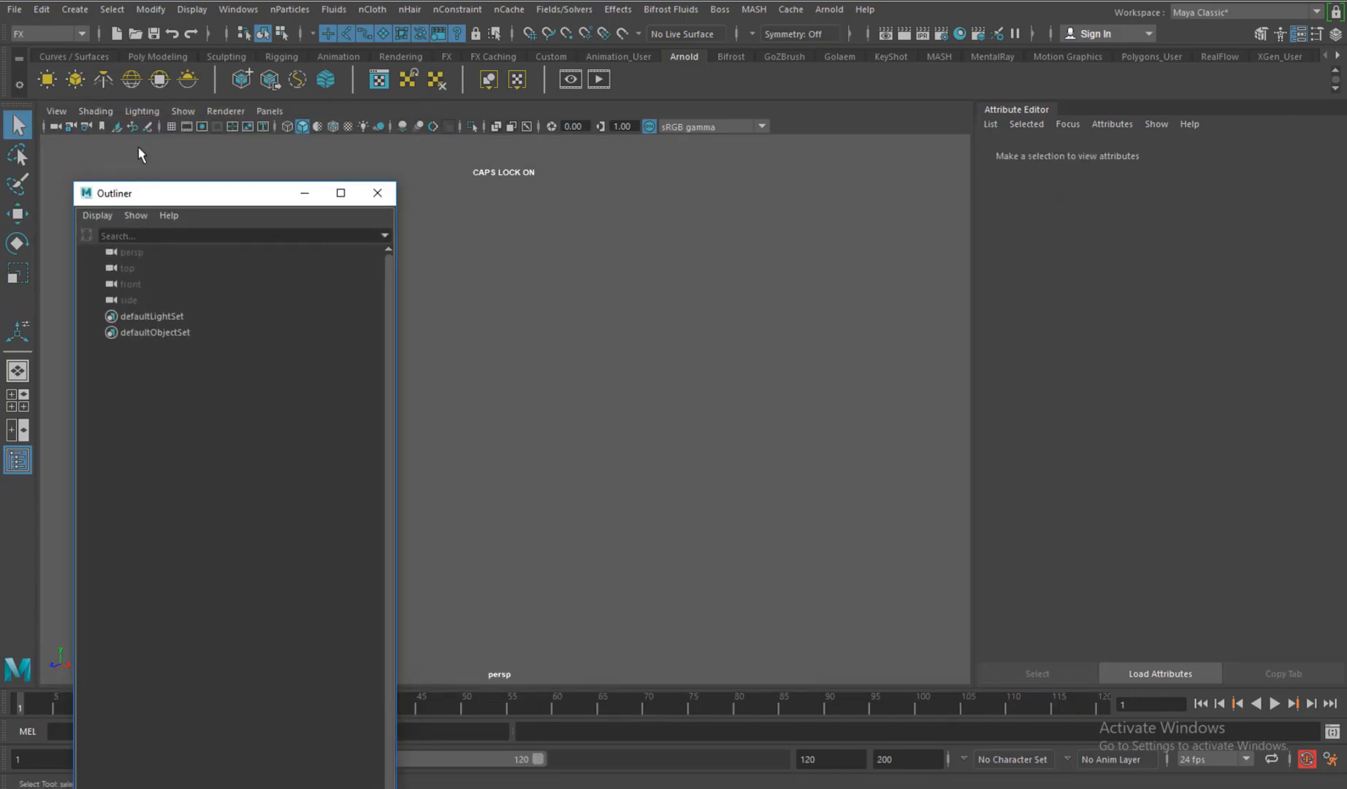
{"action": "left_click", "coordinate": [172, 127]}
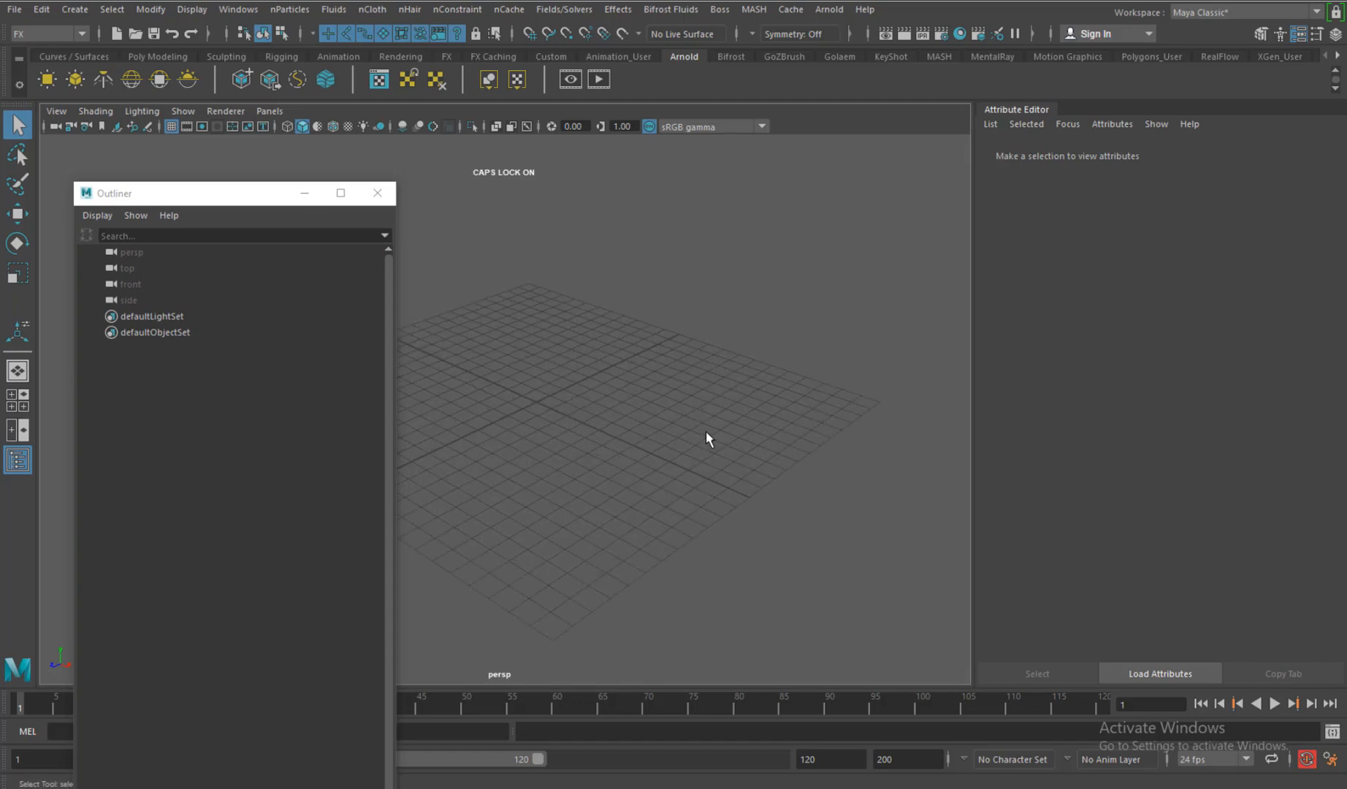
{"action": "scroll", "coordinate": [720, 446], "scroll_direction": "up", "scroll_amount": 2}
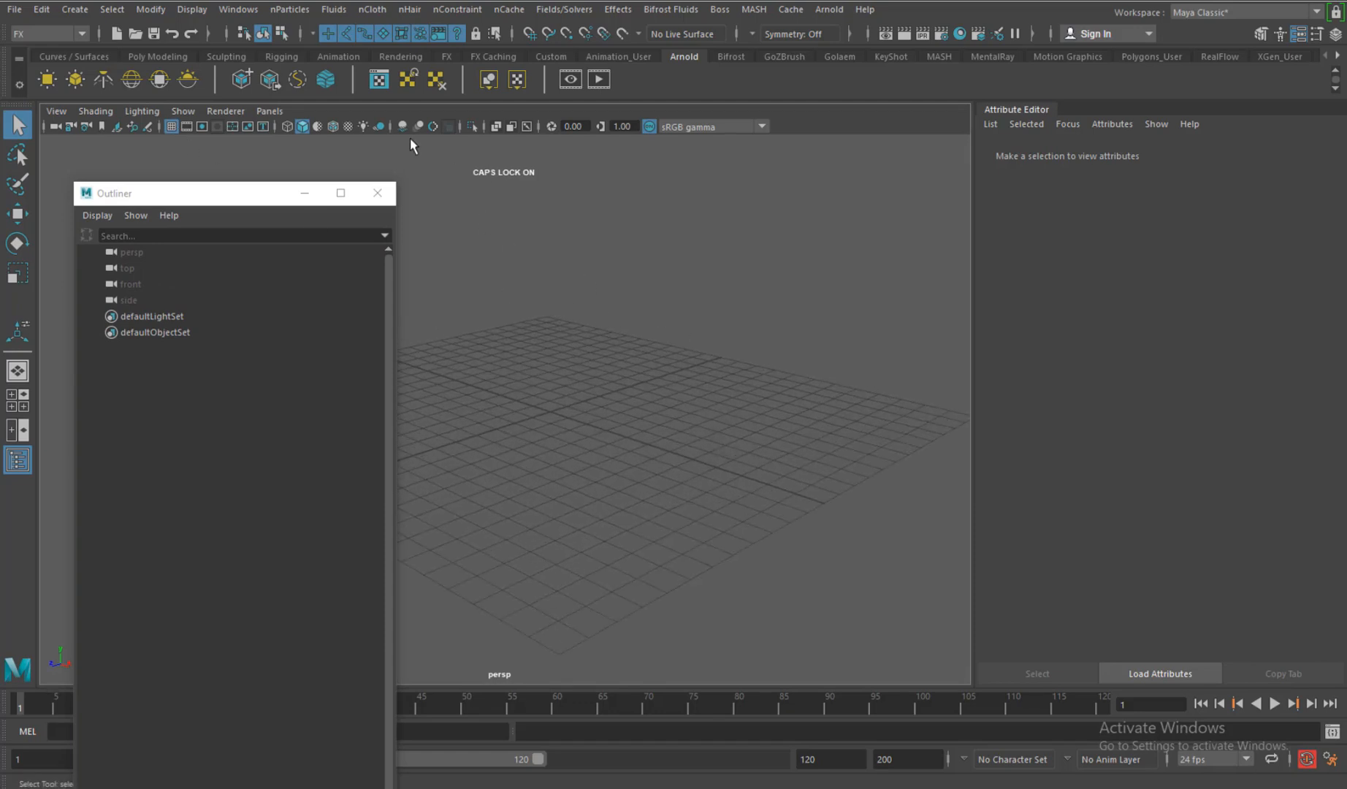
- Create a polygon sphere at the grid's centre and scale it up uniformly to about five times its size
{"action": "left_click", "coordinate": [78, 11]}
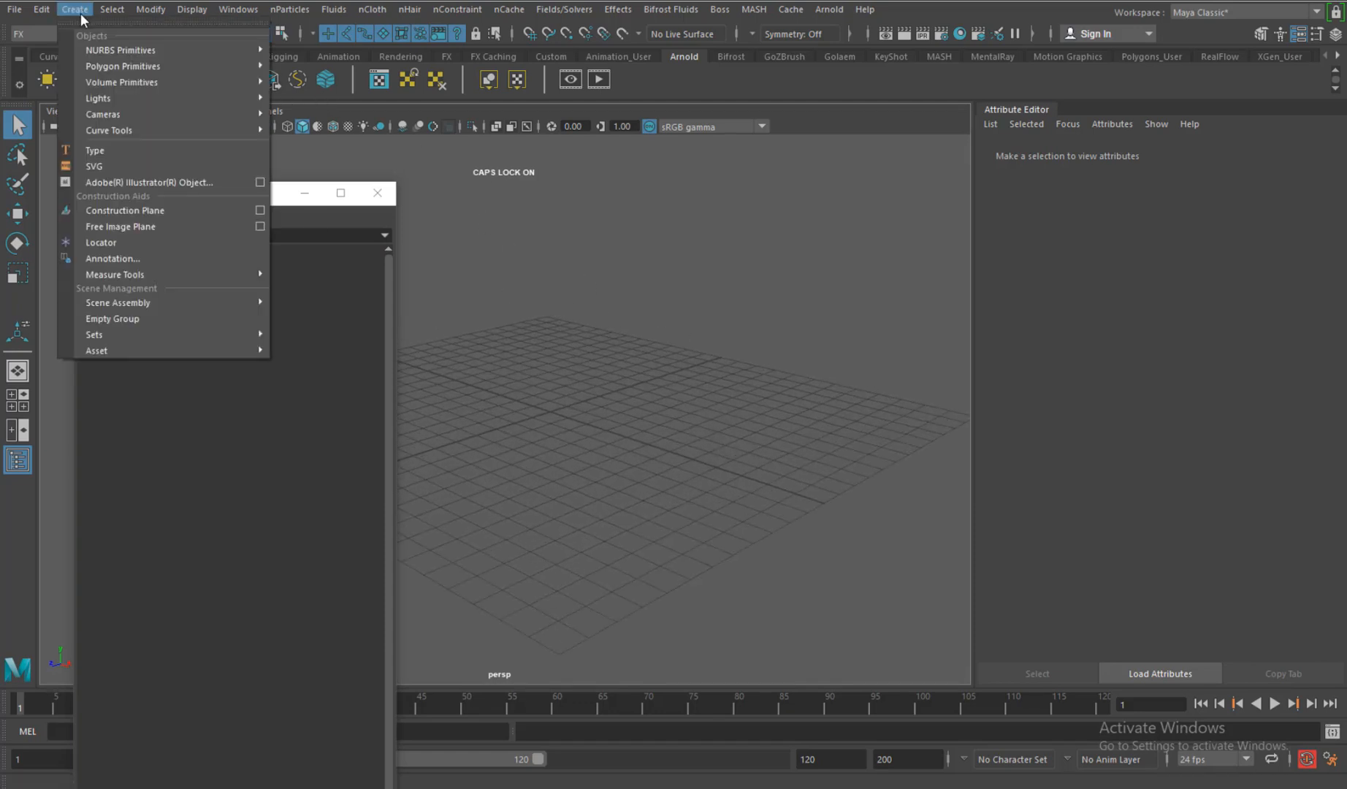
{"action": "mouse_move", "coordinate": [122, 66]}
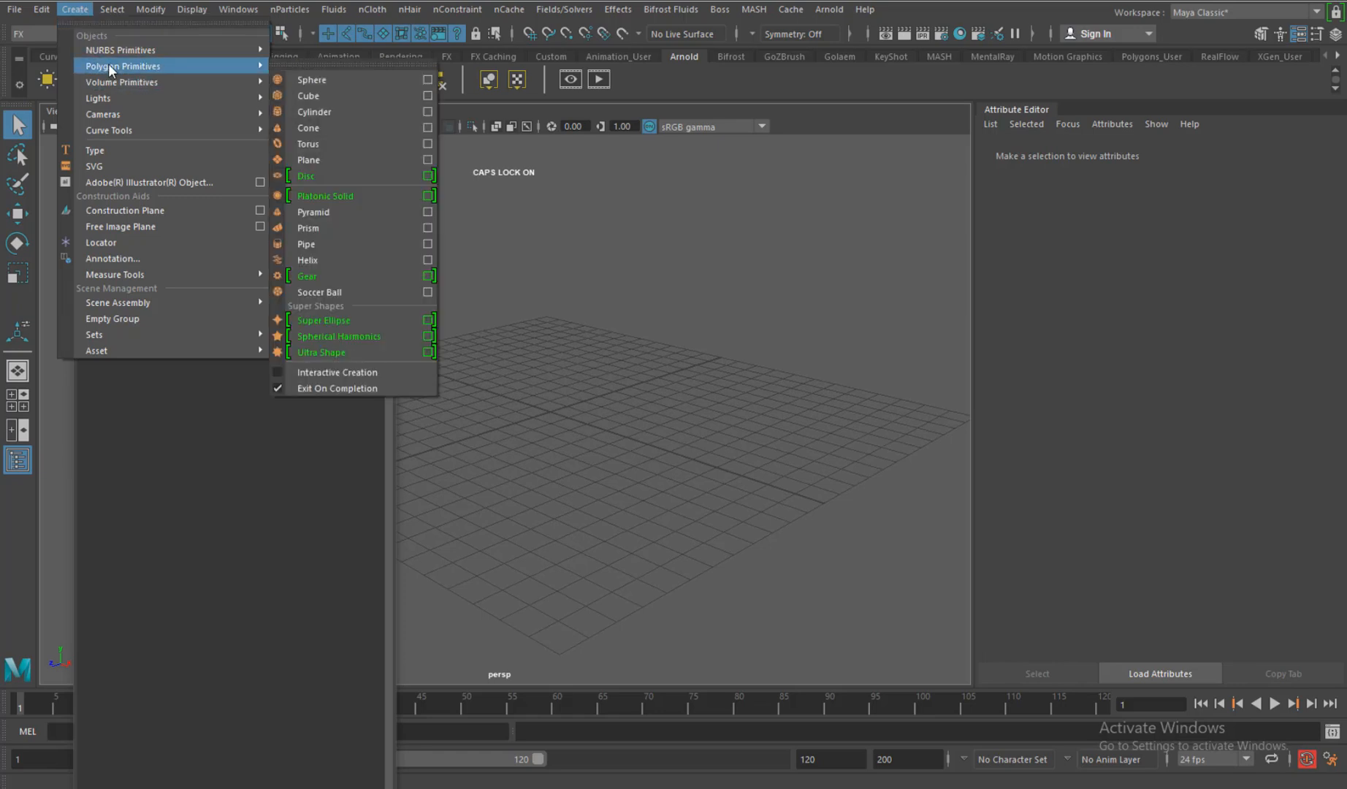
{"action": "left_click", "coordinate": [314, 81]}
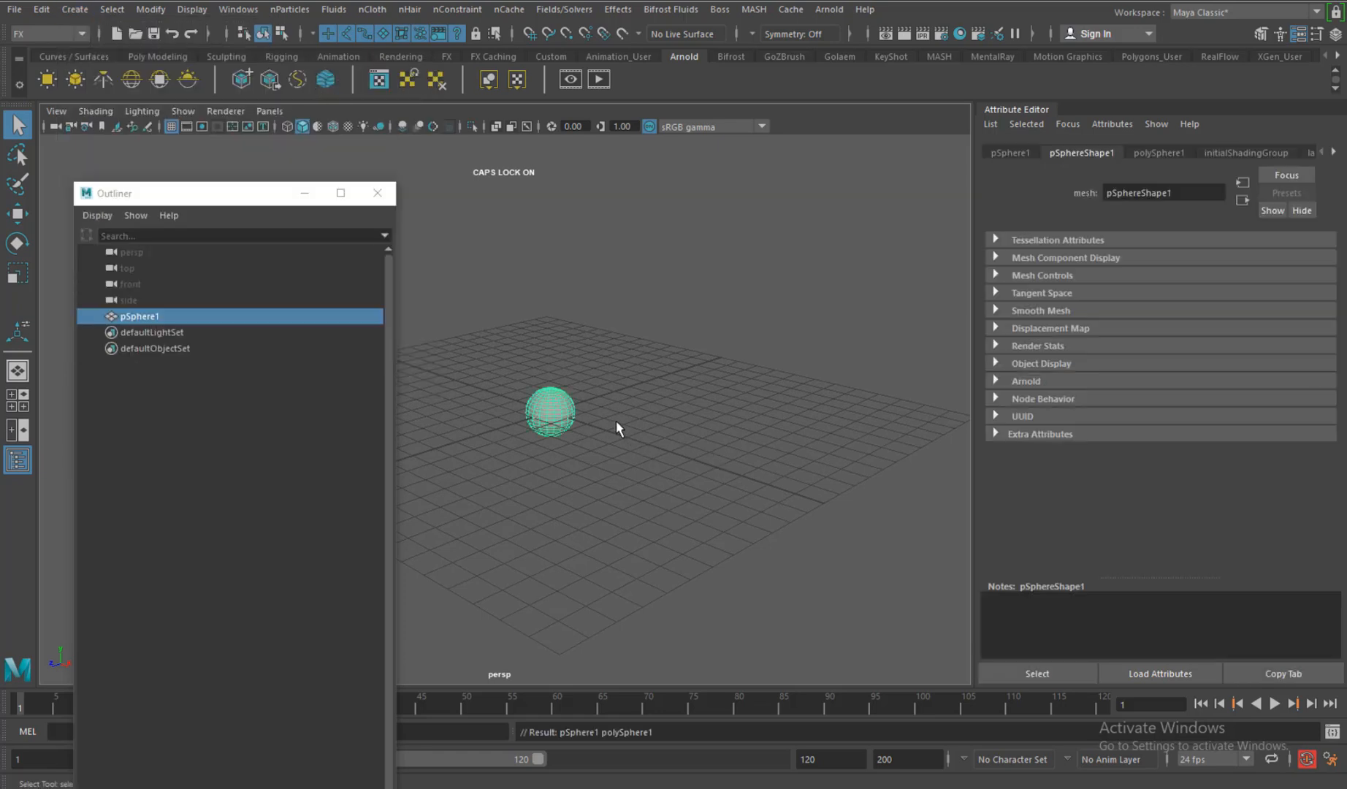
{"action": "key", "text": "r"}
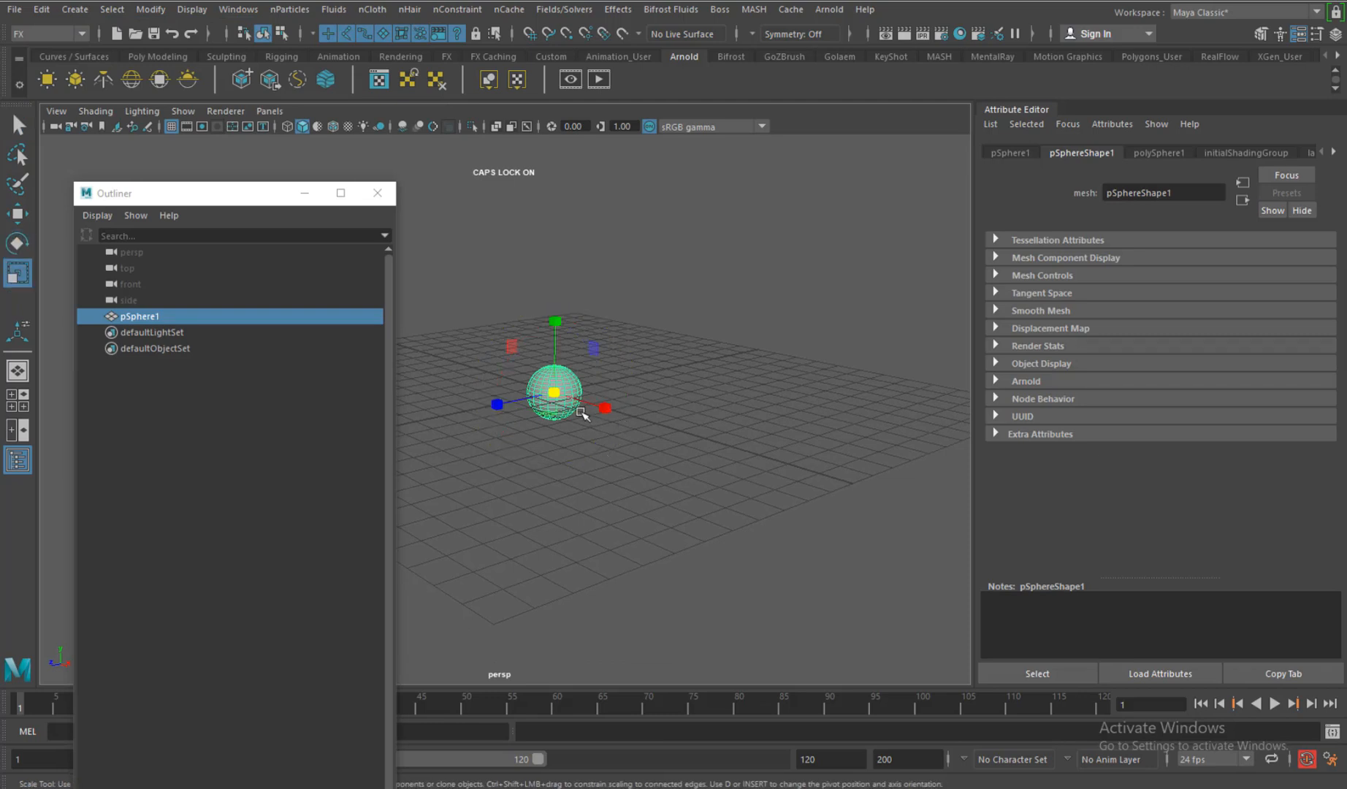
{"action": "left_click_drag", "start_coordinate": [561, 398], "coordinate": [712, 413]}
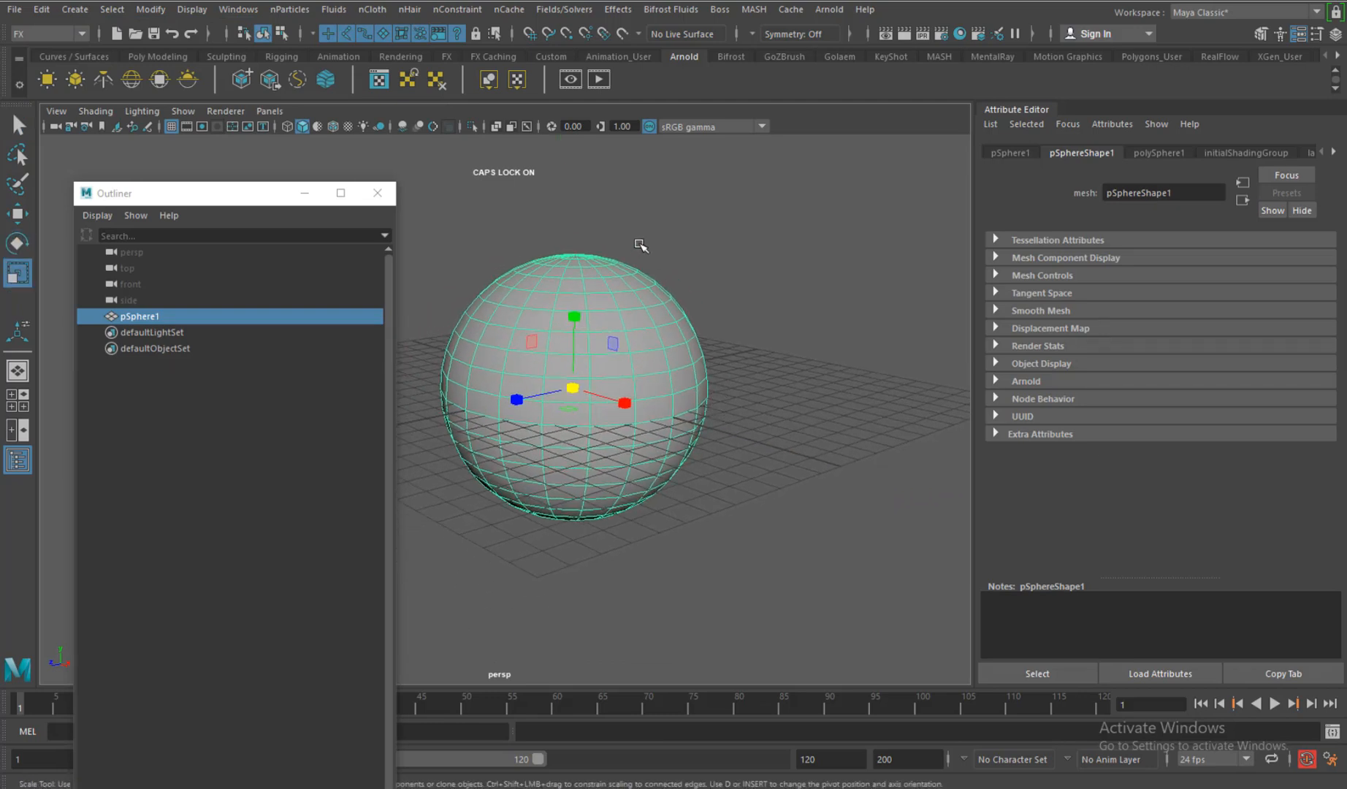
{"action": "scroll", "coordinate": [688, 285], "scroll_direction": "down", "scroll_amount": 1}
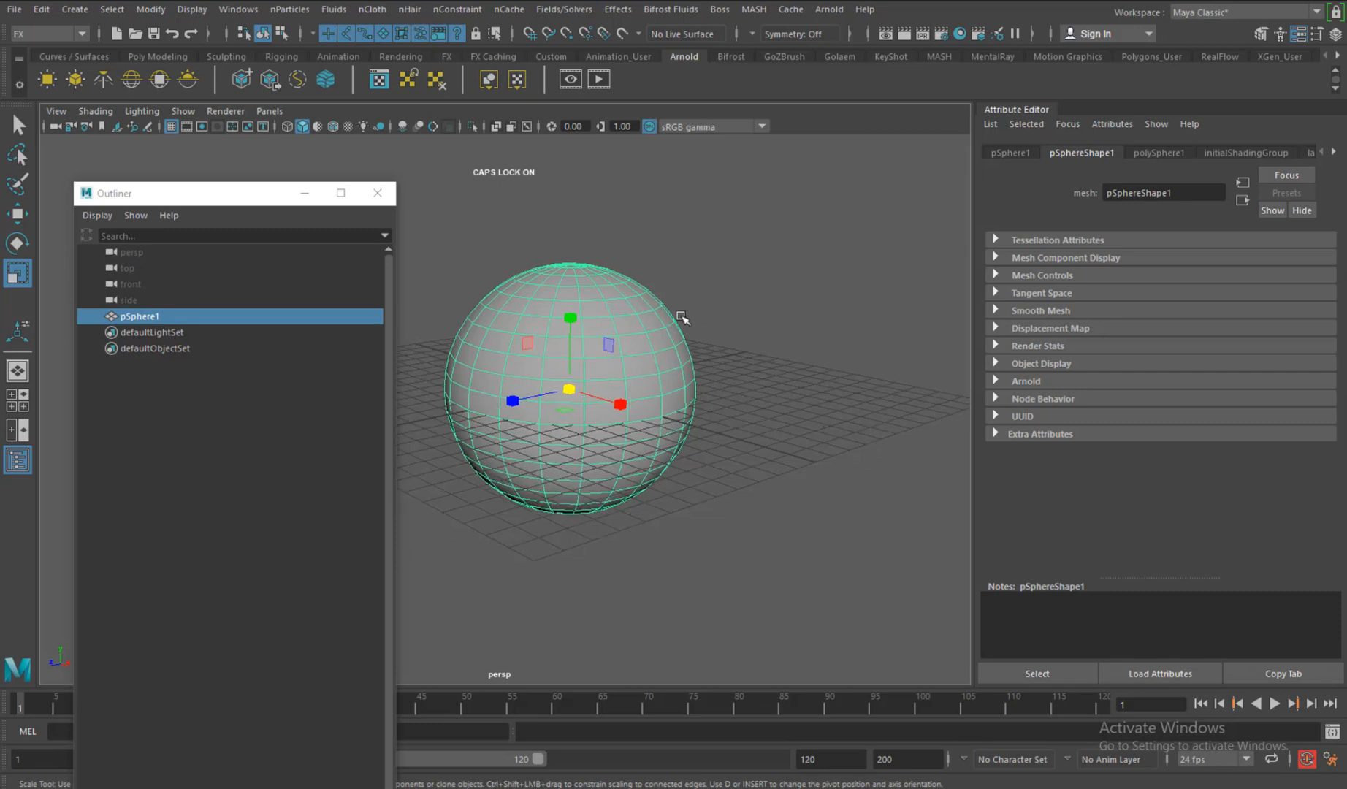
{"action": "left_click_drag", "start_coordinate": [680, 314], "coordinate": [688, 304], "text": "alt"}
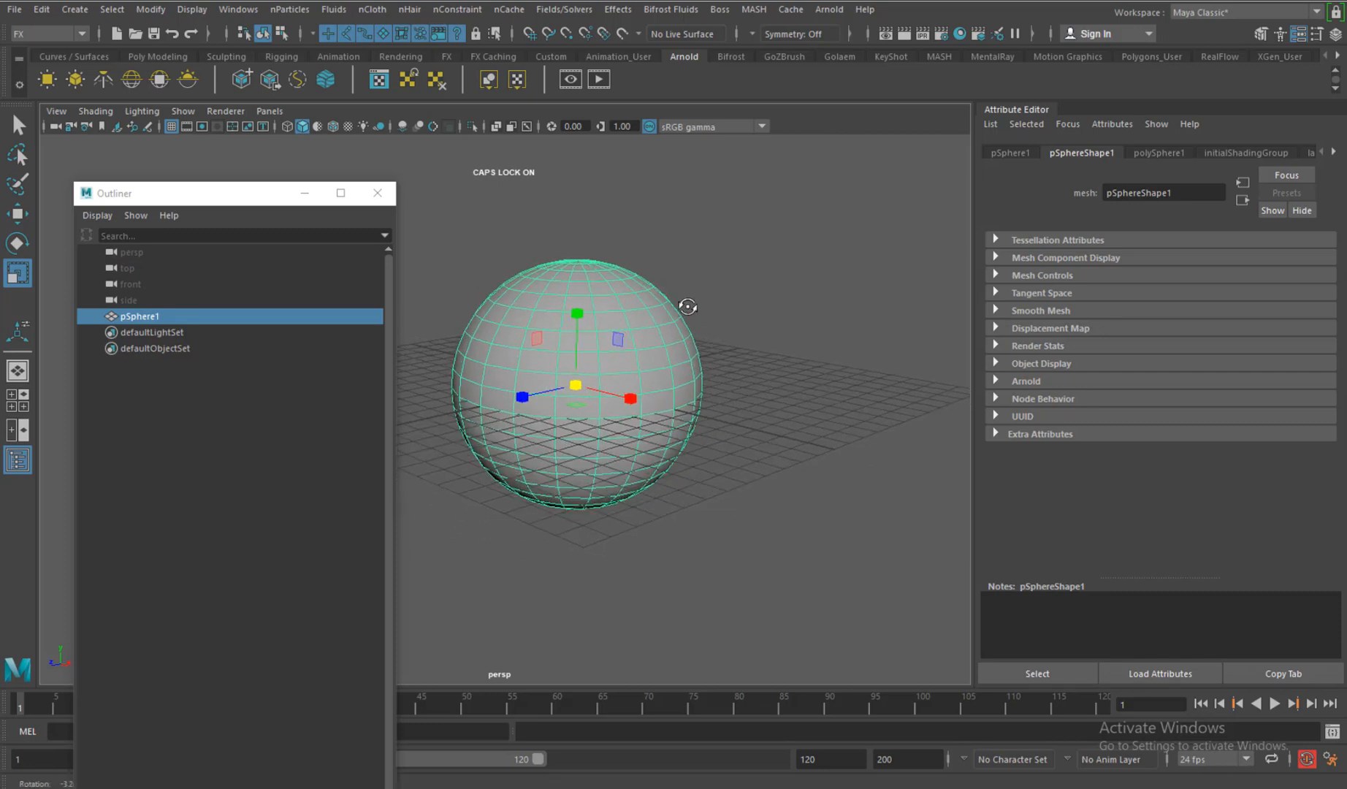
{"action": "left_click", "coordinate": [687, 261]}
{"action": "left_click_drag", "start_coordinate": [683, 262], "coordinate": [625, 310]}
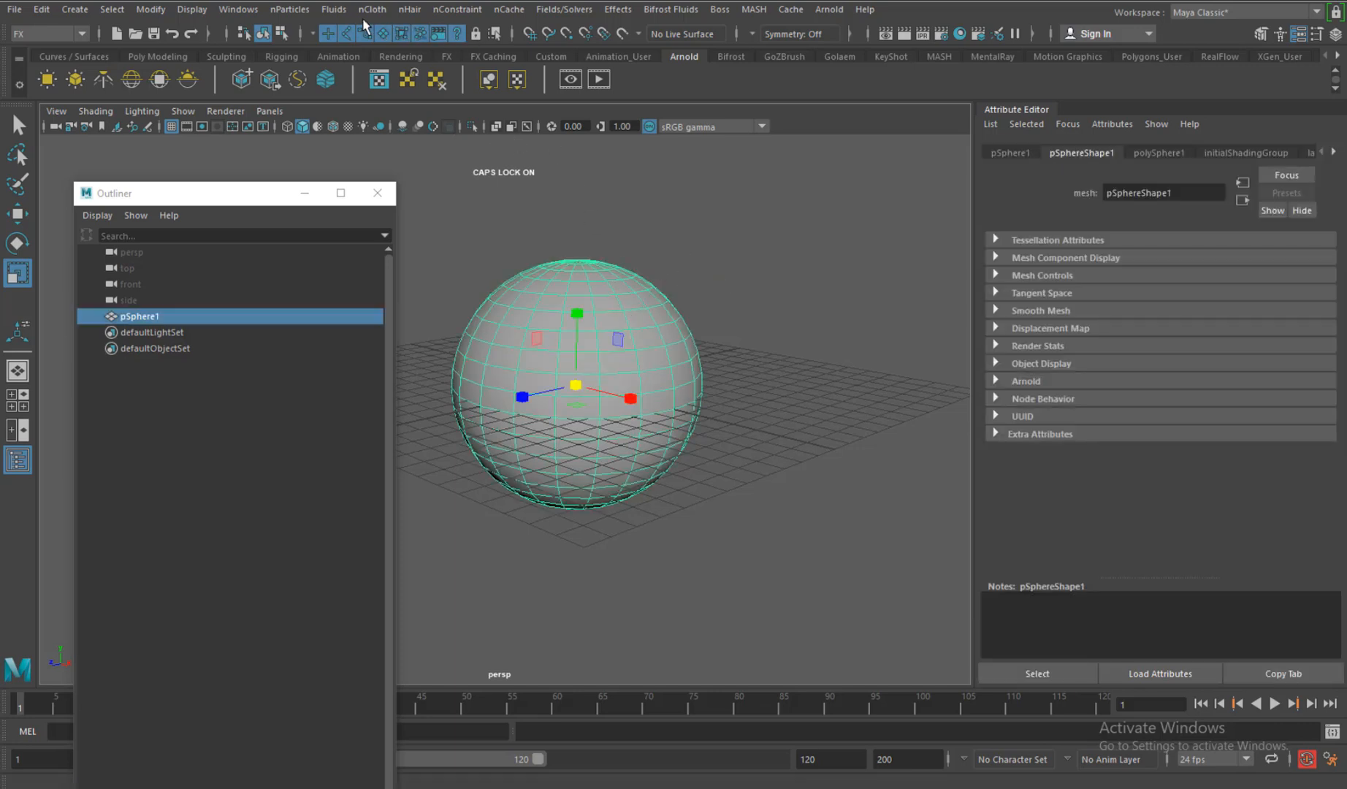
- Add a legacy Emit from Object emitter to the sphere with reset options and the emitter type Omni
{"action": "left_click", "coordinate": [289, 10]}
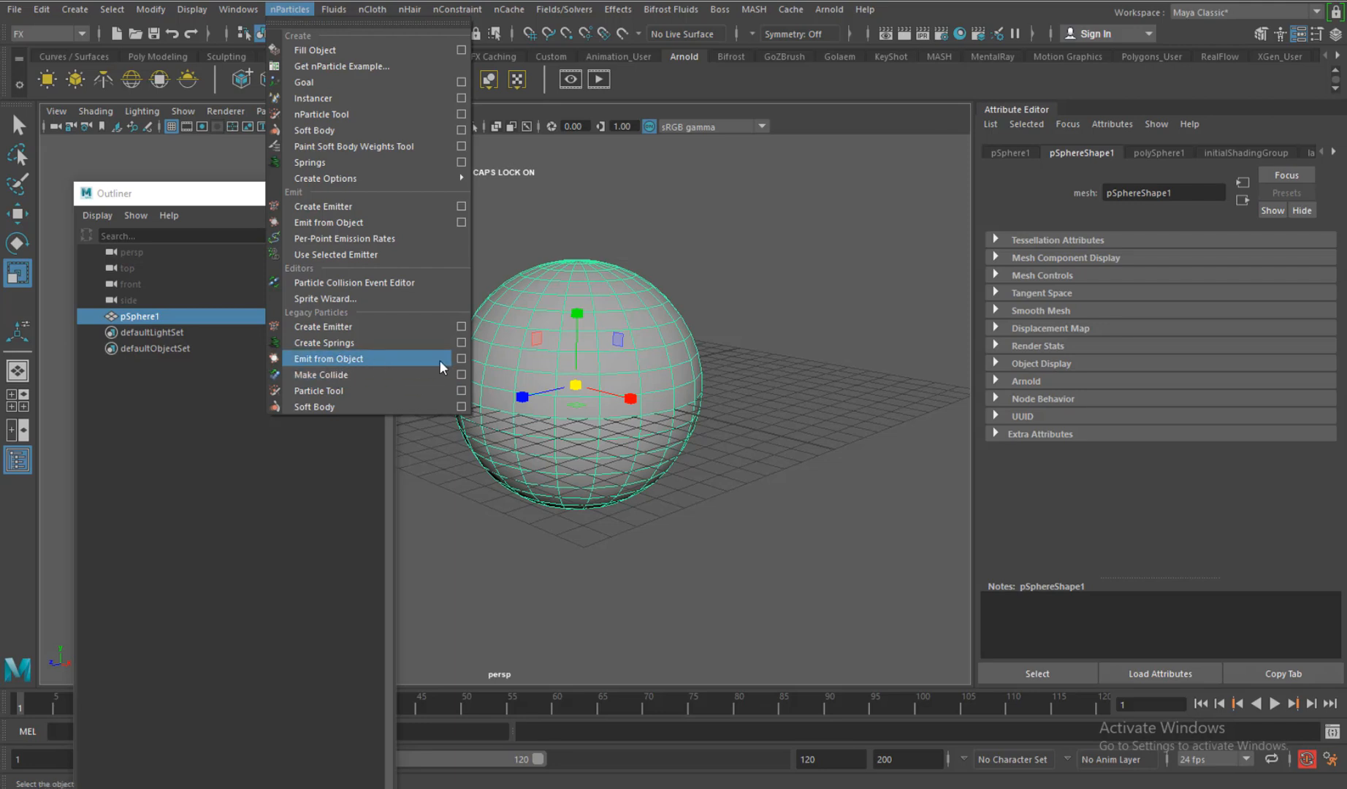
{"action": "left_click", "coordinate": [461, 359]}
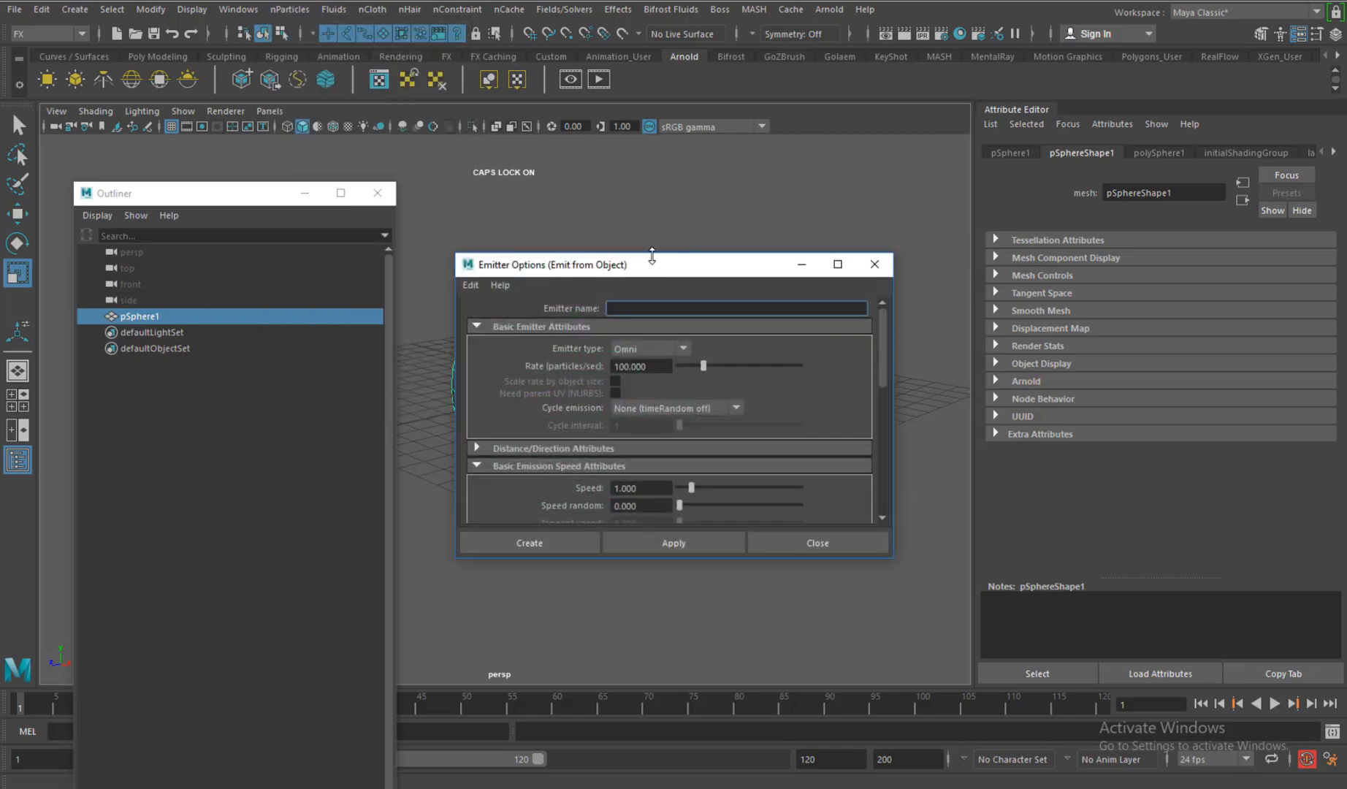
{"action": "left_click_drag", "start_coordinate": [652, 264], "coordinate": [791, 228]}
{"action": "left_click", "coordinate": [609, 248]}
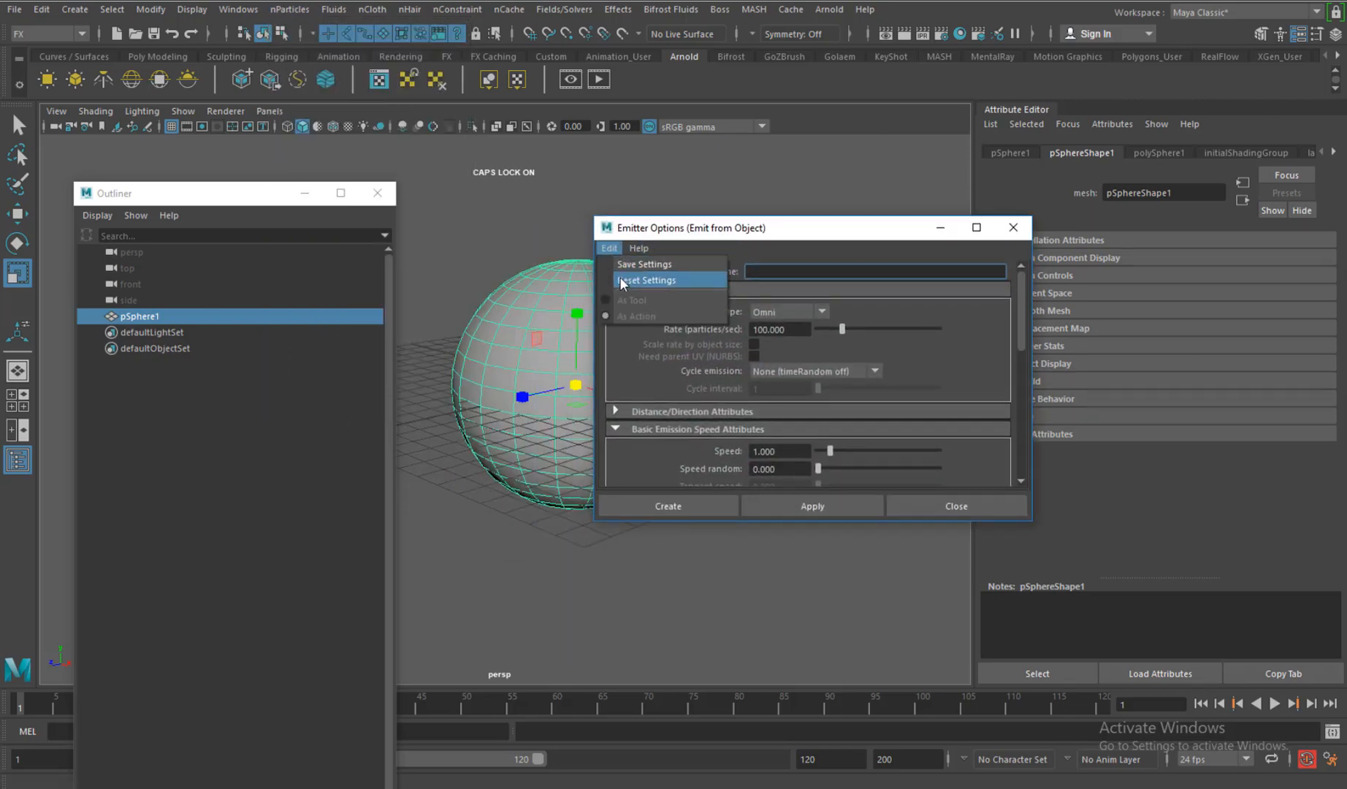
{"action": "left_click", "coordinate": [622, 281]}
{"action": "left_click", "coordinate": [774, 311]}
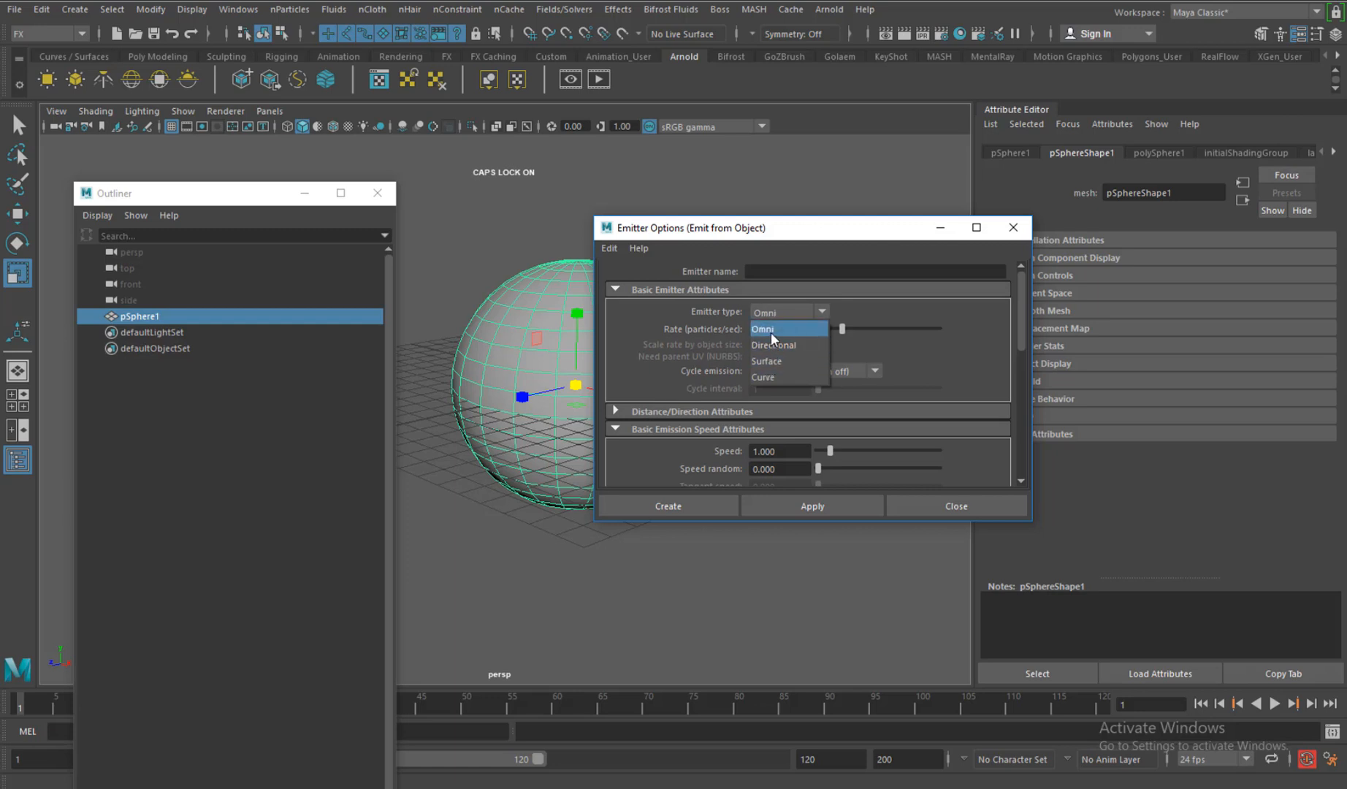
{"action": "left_click", "coordinate": [771, 330]}
{"action": "left_click", "coordinate": [697, 506]}
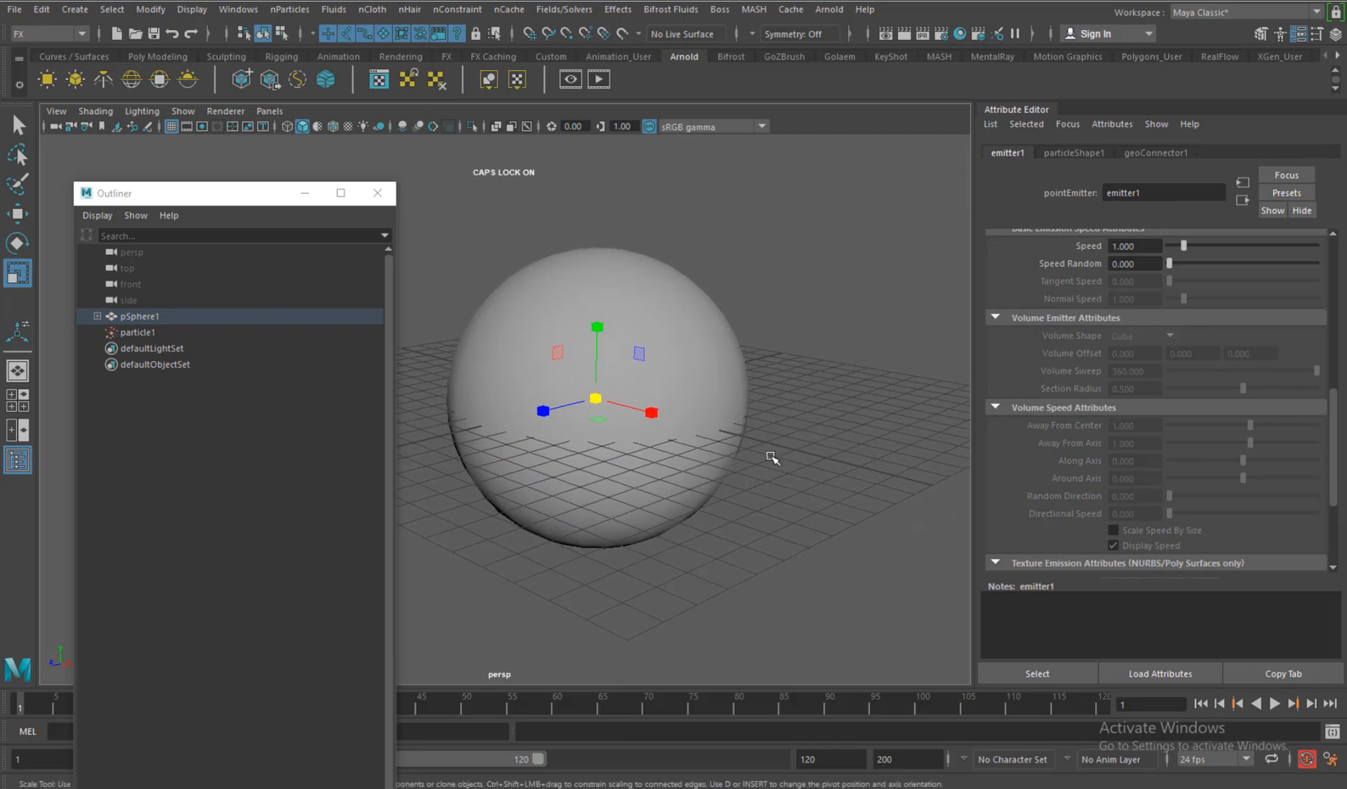
- Play the omni emission from the sphere's vertices and switch the viewport background to black
{"action": "left_click", "coordinate": [1274, 704]}
{"action": "left_click_drag", "start_coordinate": [869, 563], "coordinate": [811, 529], "text": "alt"}
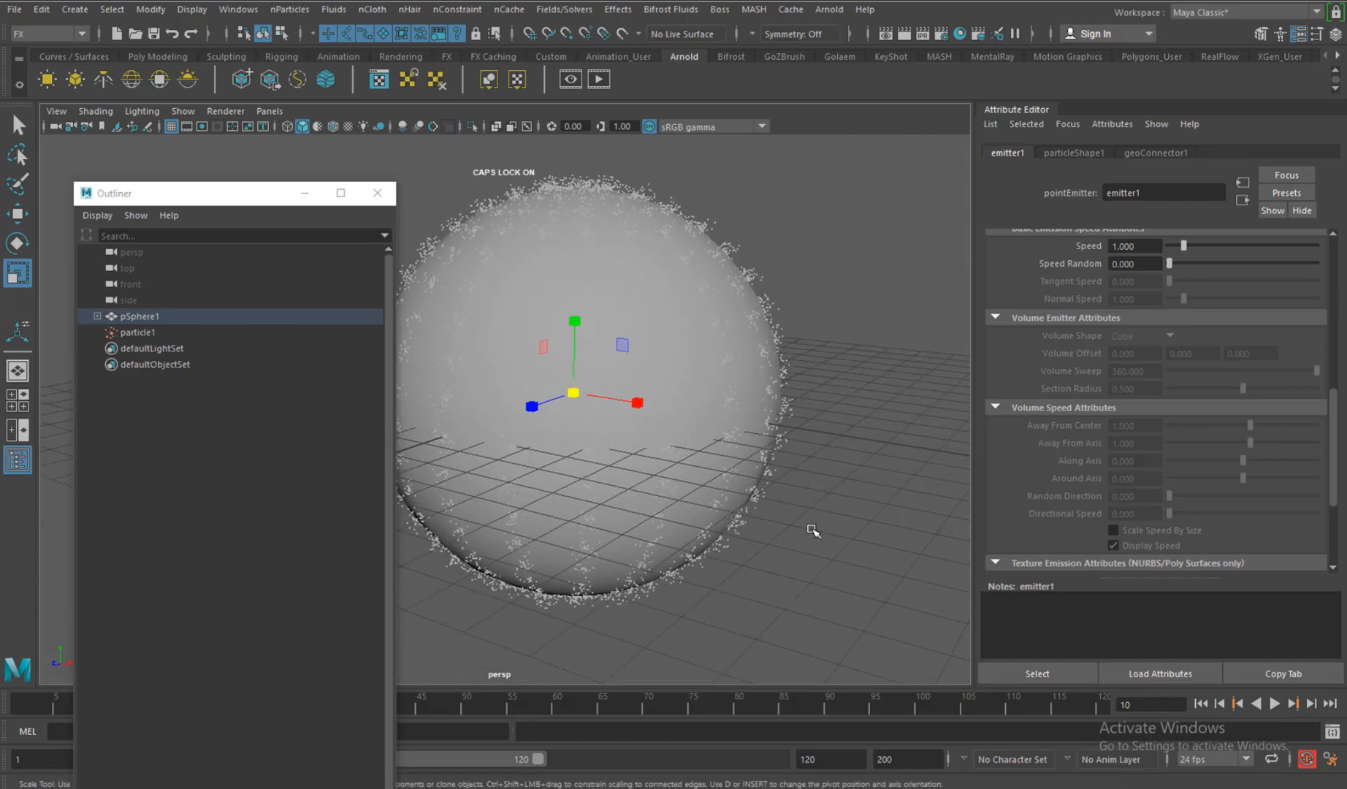
{"action": "key", "text": "alt+b"}
{"action": "key", "text": "alt+b"}
{"action": "key", "text": "alt+b"}
{"action": "mouse_move", "coordinate": [811, 531]}
{"action": "left_mouse_down", "text": "alt"}
{"action": "mouse_move", "coordinate": [872, 517]}
{"action": "mouse_move", "coordinate": [818, 518]}
{"action": "mouse_move", "coordinate": [819, 534]}
{"action": "mouse_move", "coordinate": [827, 518]}
{"action": "left_mouse_up", "text": "alt"}
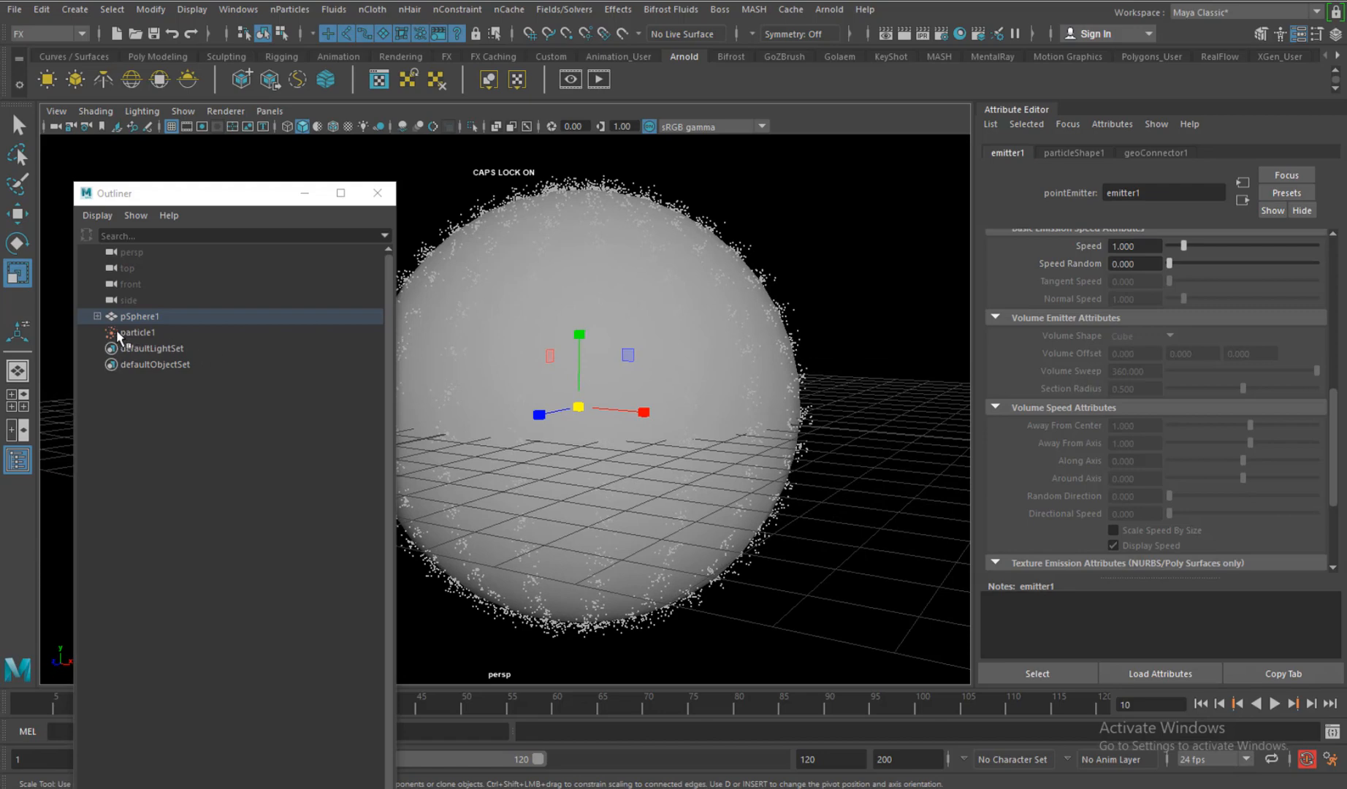
- Delete the sphere's omni emitter together with its particle object
{"action": "left_click", "coordinate": [97, 316]}
{"action": "left_click", "coordinate": [139, 349], "text": "shift"}
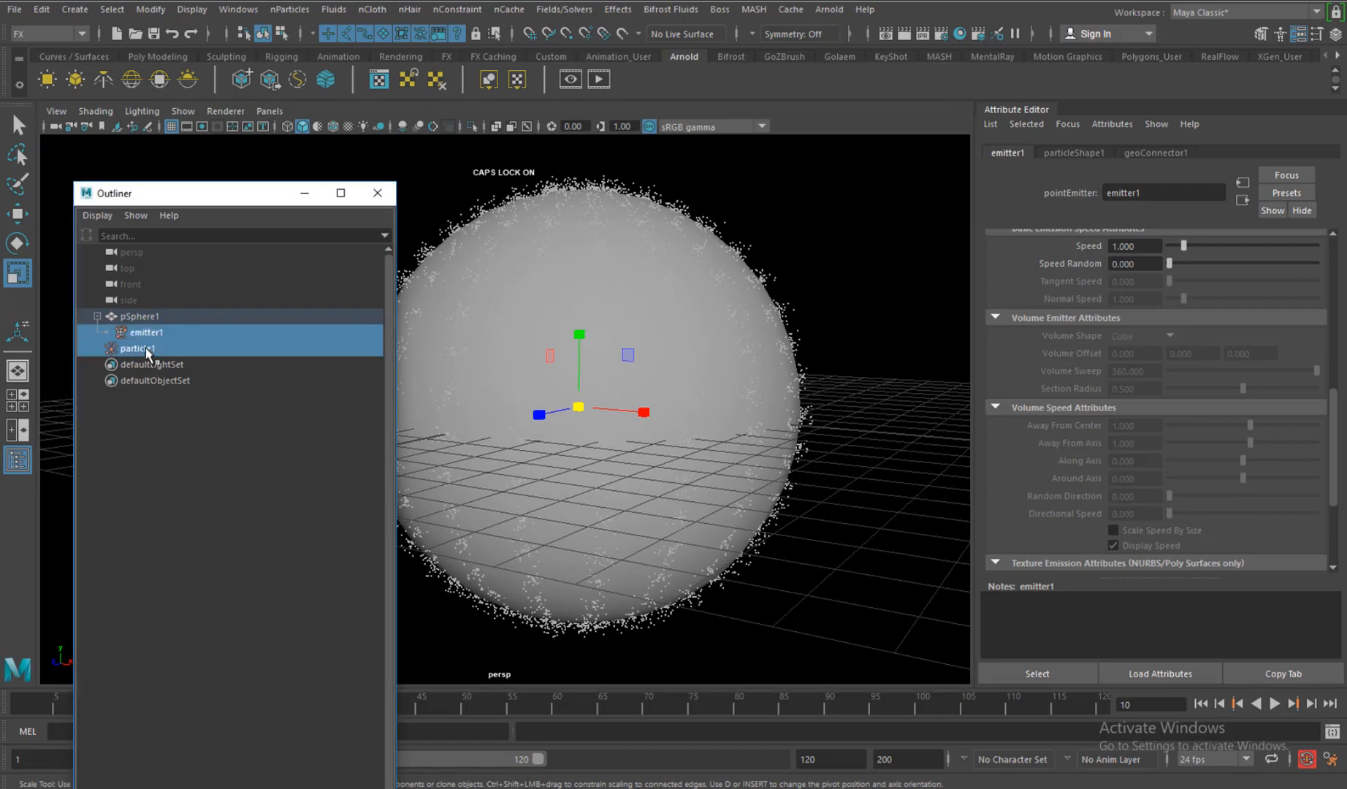
{"action": "key", "text": "Delete"}
- Add a legacy Emit from Object emitter to the sphere with the emitter type Directional
{"action": "left_click", "coordinate": [599, 300]}
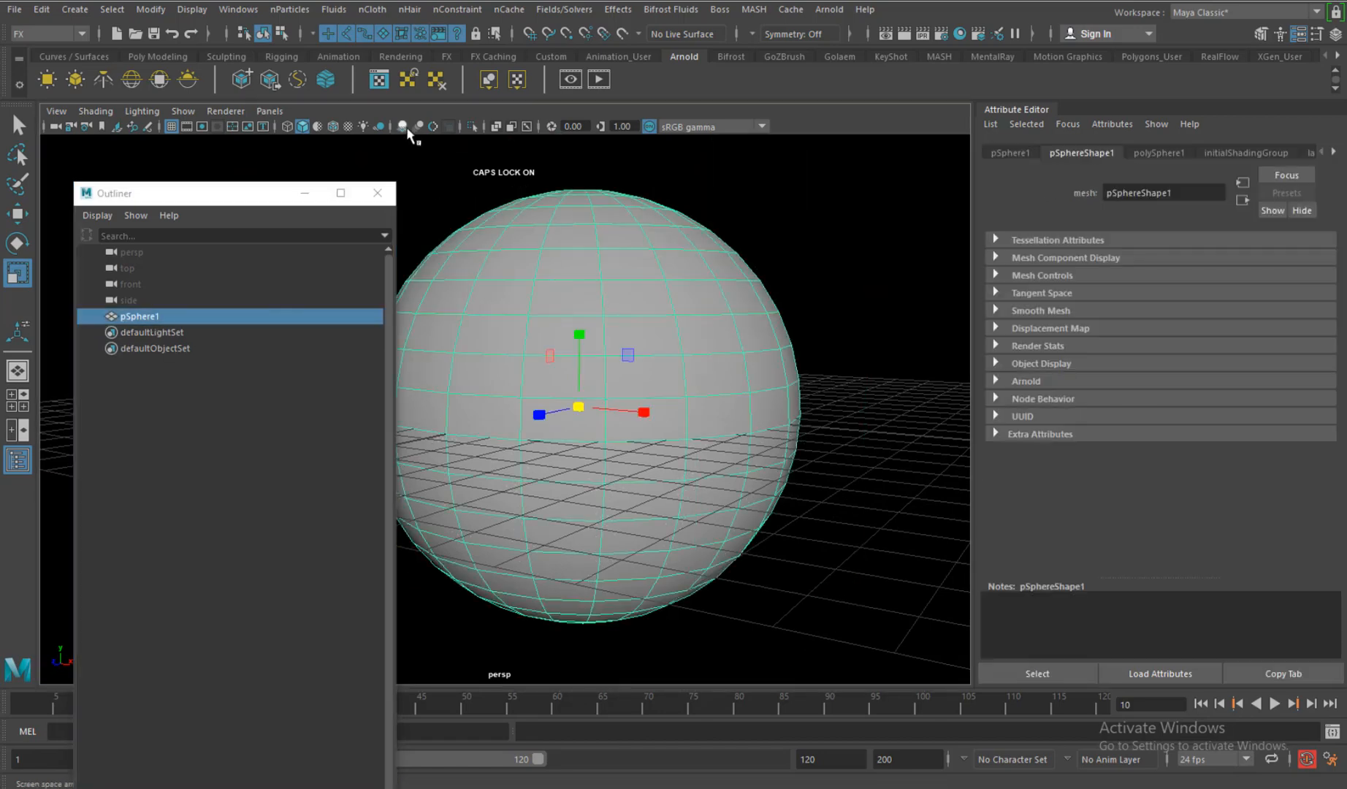
{"action": "left_click", "coordinate": [290, 9]}
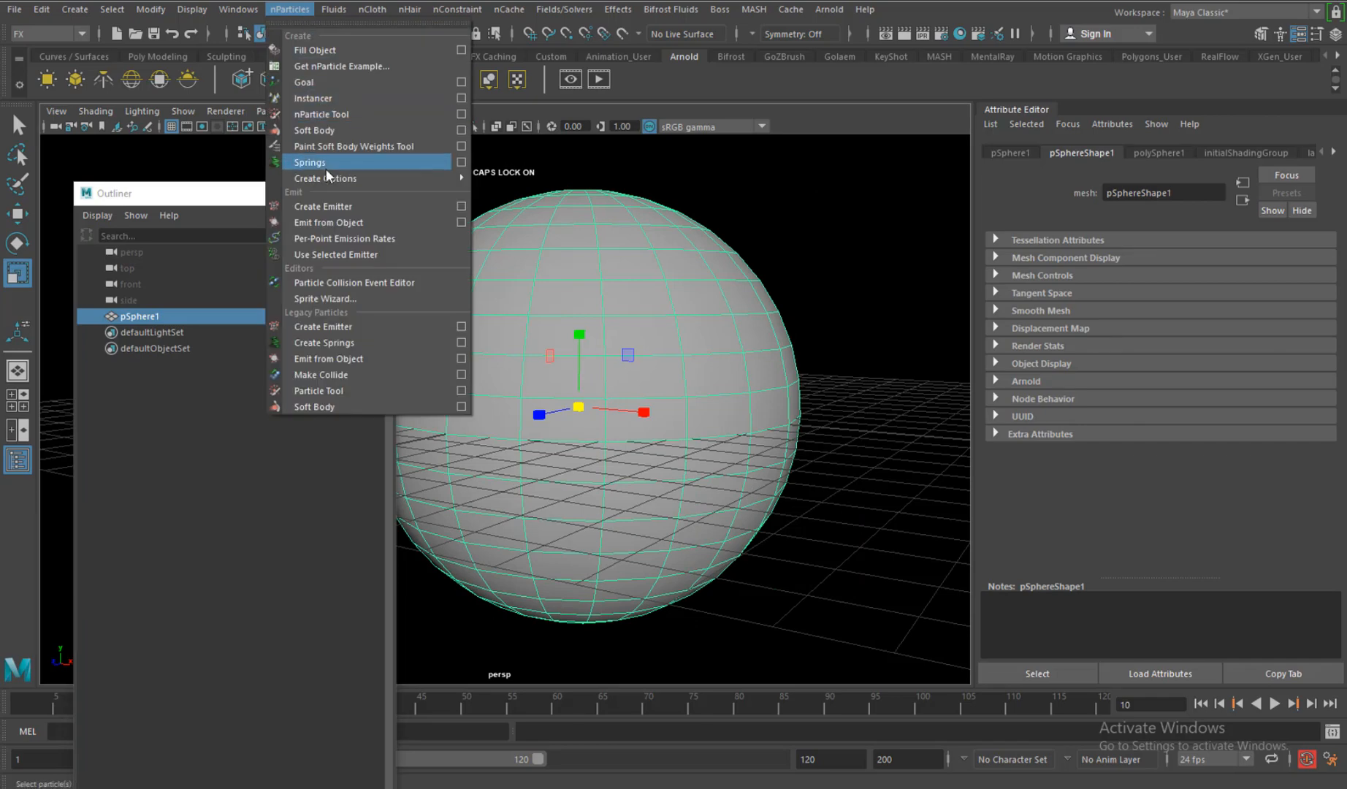
{"action": "left_click", "coordinate": [461, 358]}
{"action": "left_click", "coordinate": [793, 313]}
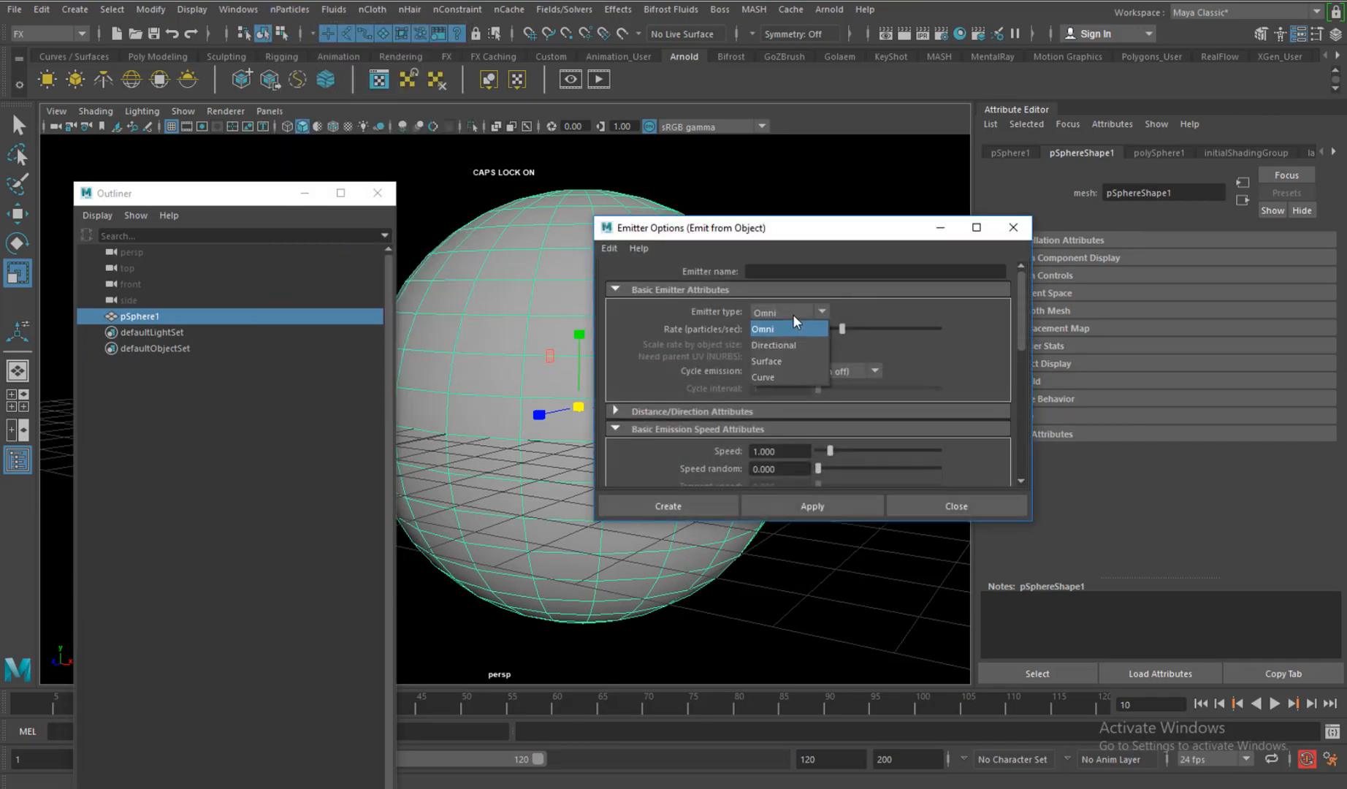
{"action": "left_click", "coordinate": [784, 332]}
{"action": "left_click", "coordinate": [673, 508]}
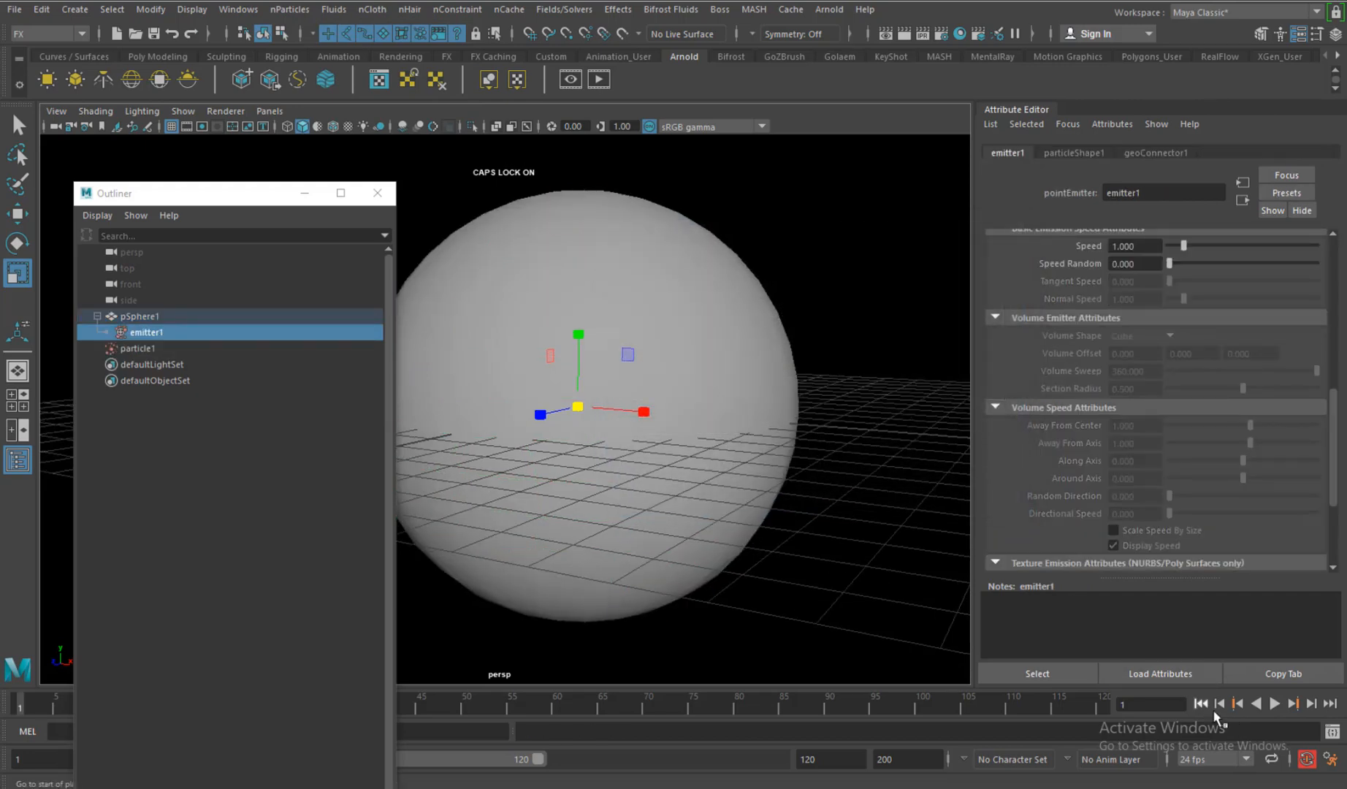
- Play the directional emission and examine the emitter's direction attributes, especially Direction X
{"action": "left_click", "coordinate": [1275, 705]}
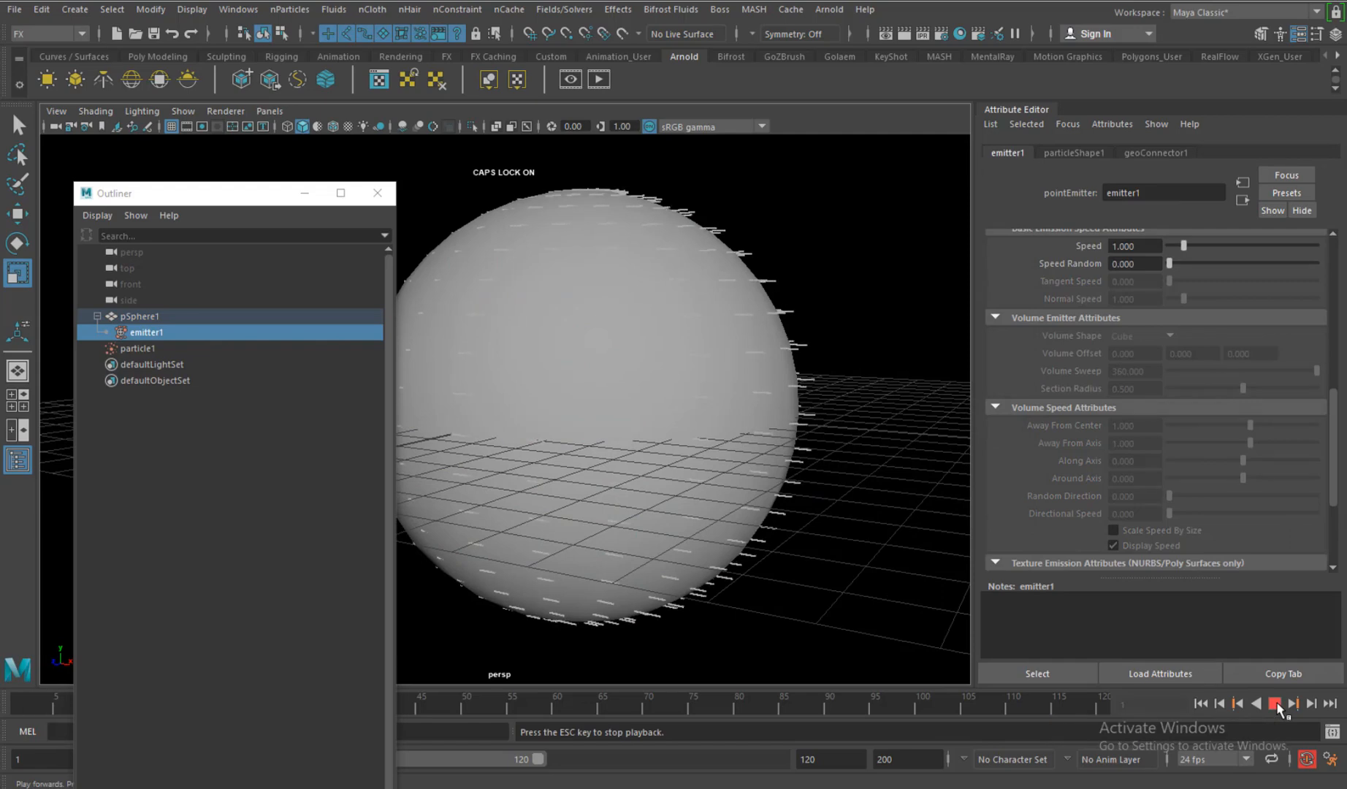
{"action": "left_click_drag", "start_coordinate": [767, 577], "coordinate": [798, 555], "text": "alt"}
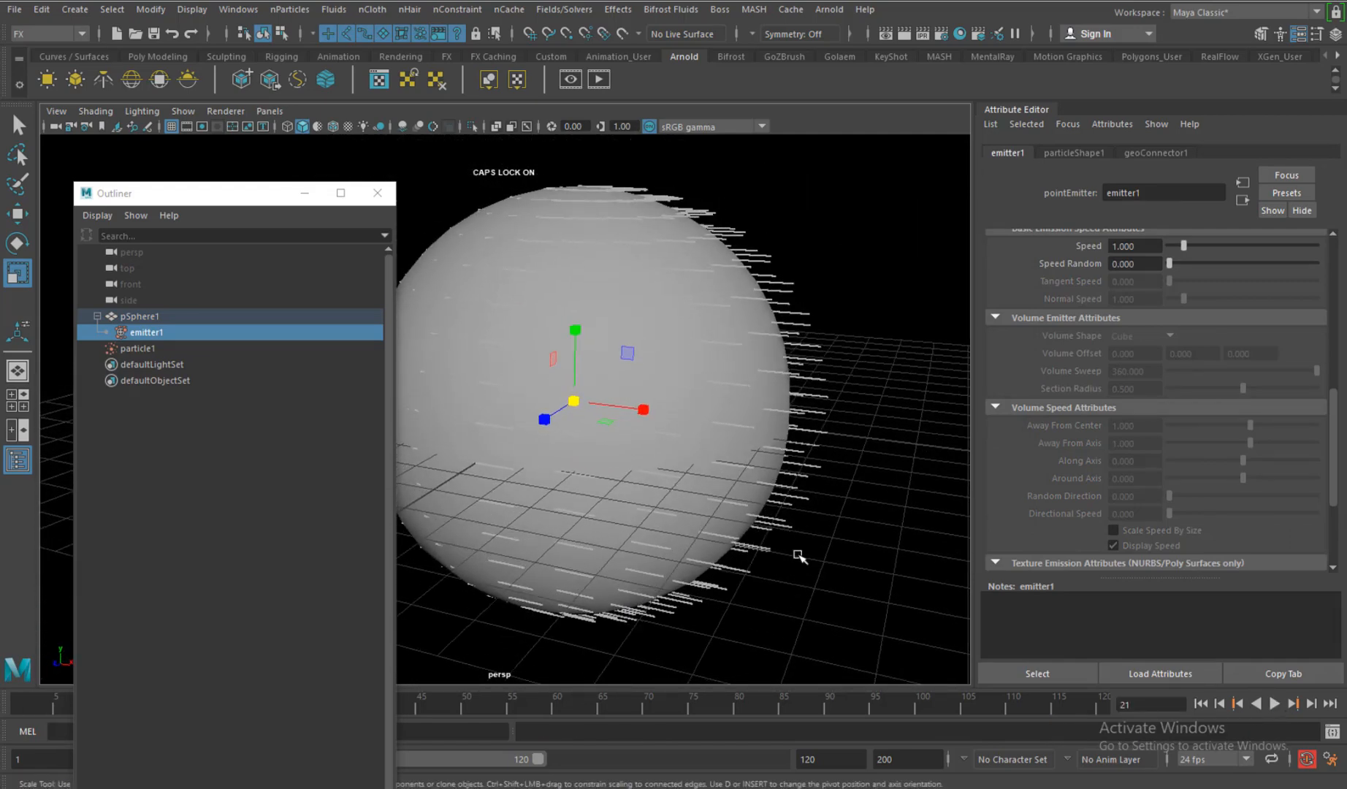
{"action": "left_click", "coordinate": [842, 365]}
{"action": "left_click", "coordinate": [1140, 153]}
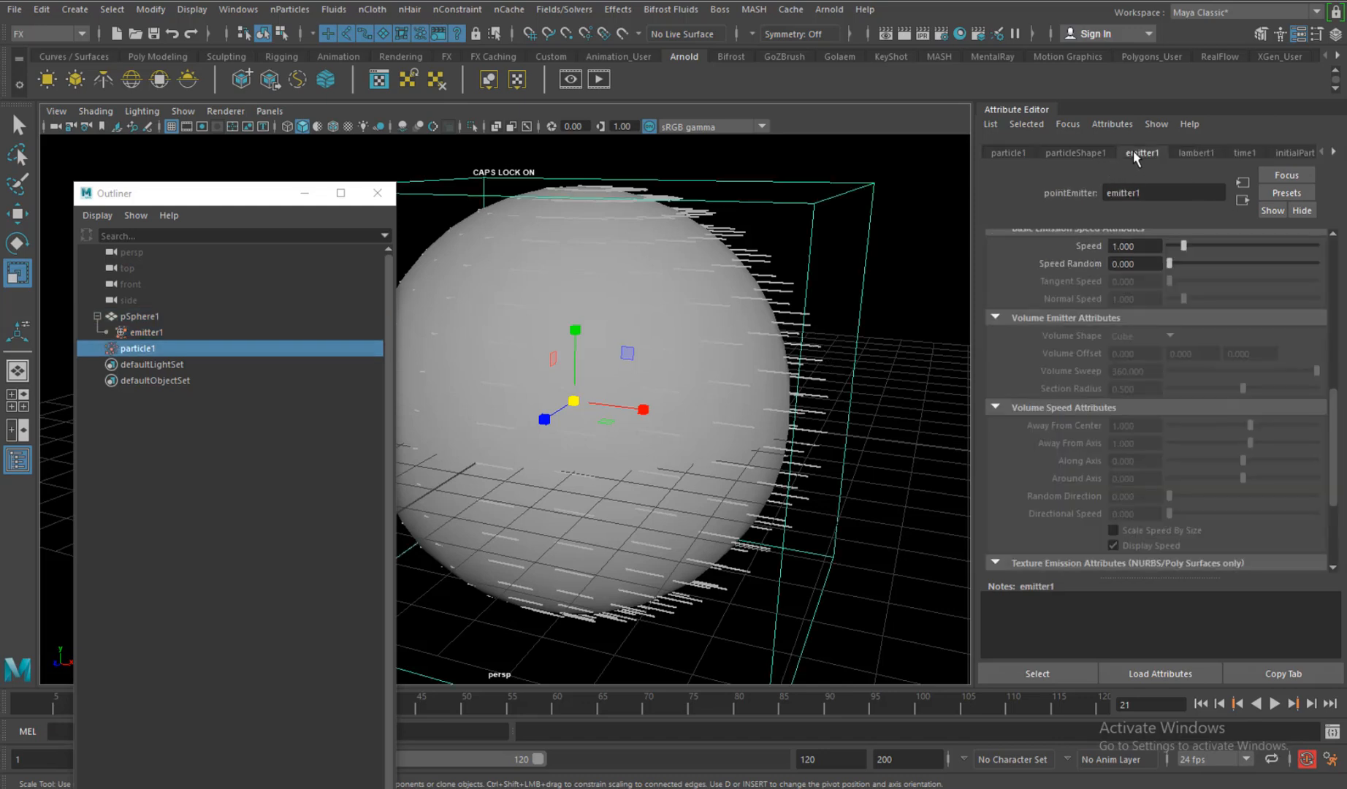
{"action": "scroll", "coordinate": [1135, 340], "scroll_direction": "up", "scroll_amount": 6}
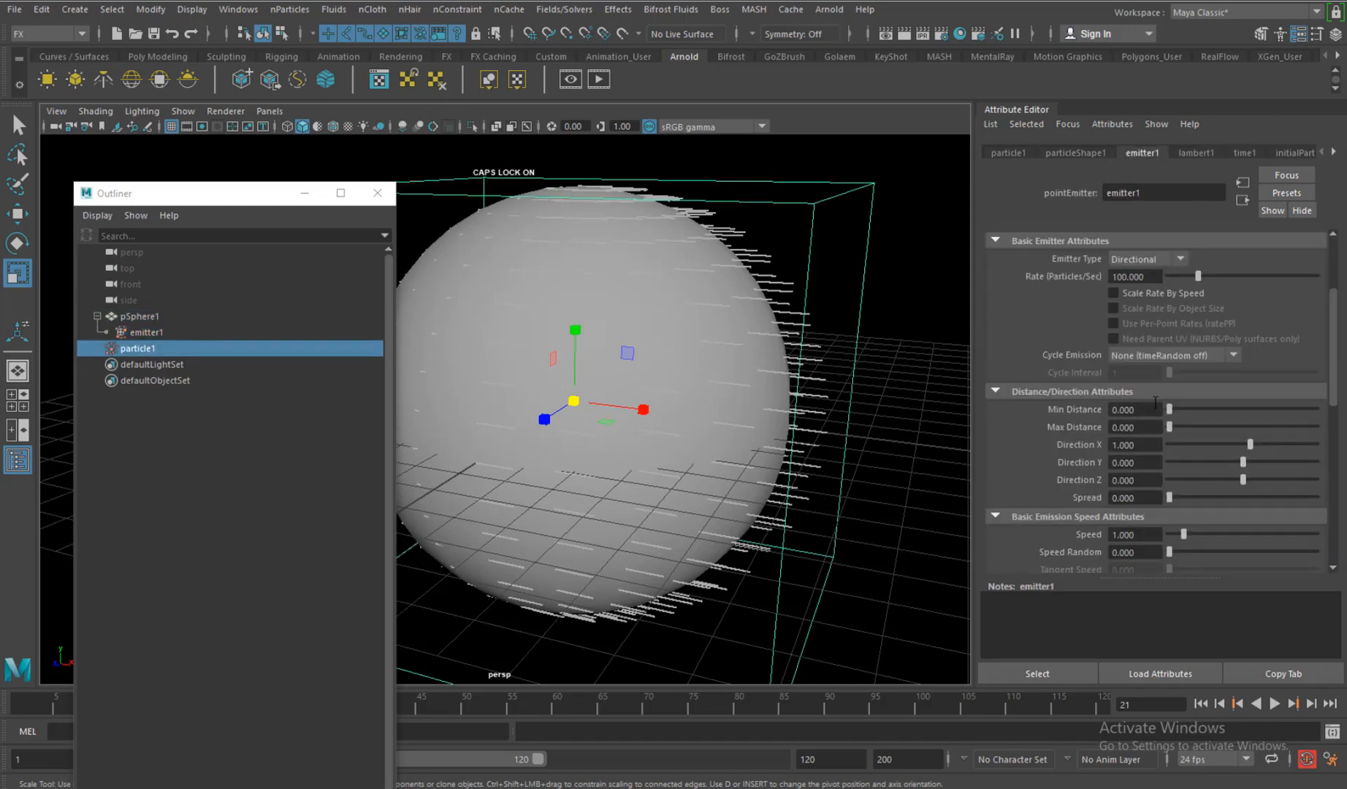
{"action": "left_click", "coordinate": [1142, 445]}
- Delete the sphere's directional emitter together with its particle object
{"action": "left_click", "coordinate": [149, 333]}
{"action": "left_click", "coordinate": [151, 349], "text": "shift"}
{"action": "key", "text": "Delete"}
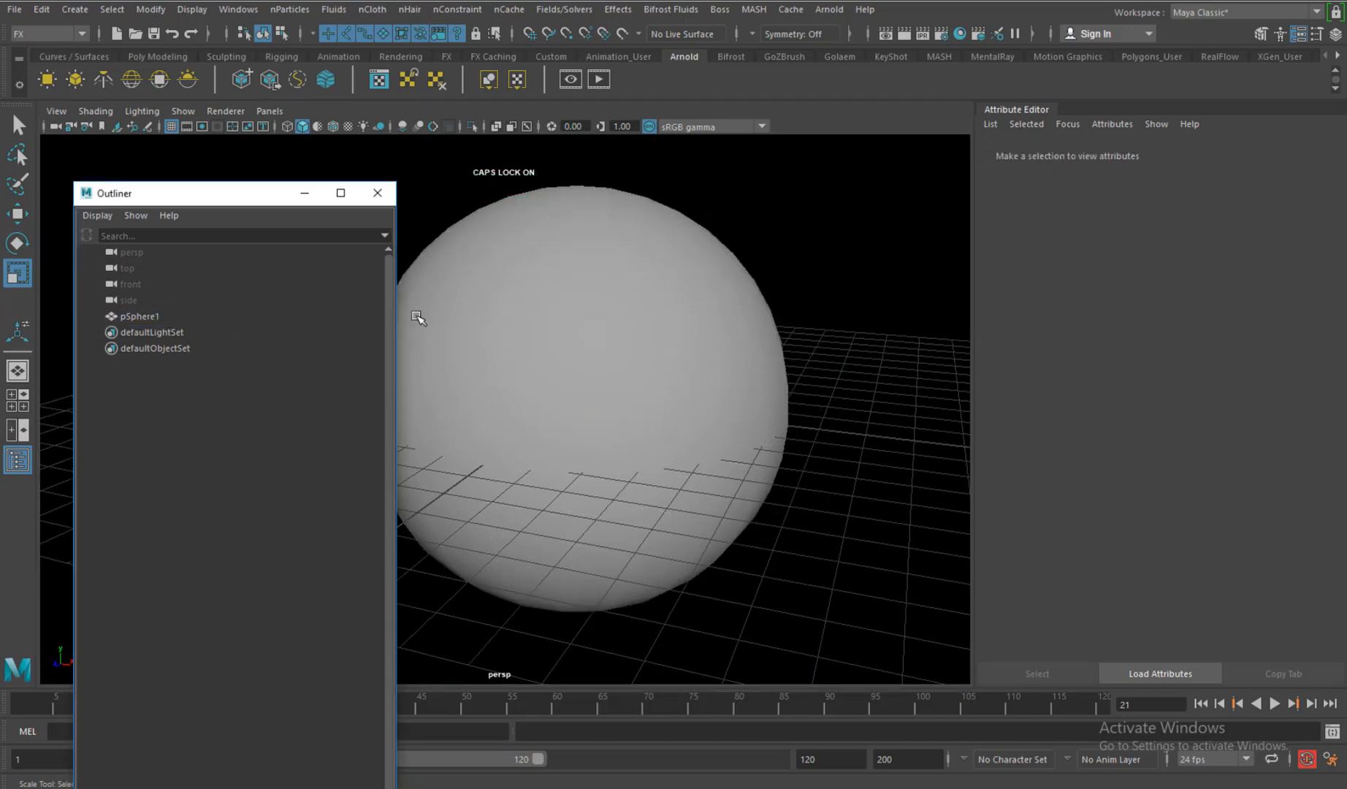
- Add a legacy Emit from Object emitter to the sphere with the emitter type Surface
{"action": "left_click", "coordinate": [416, 318]}
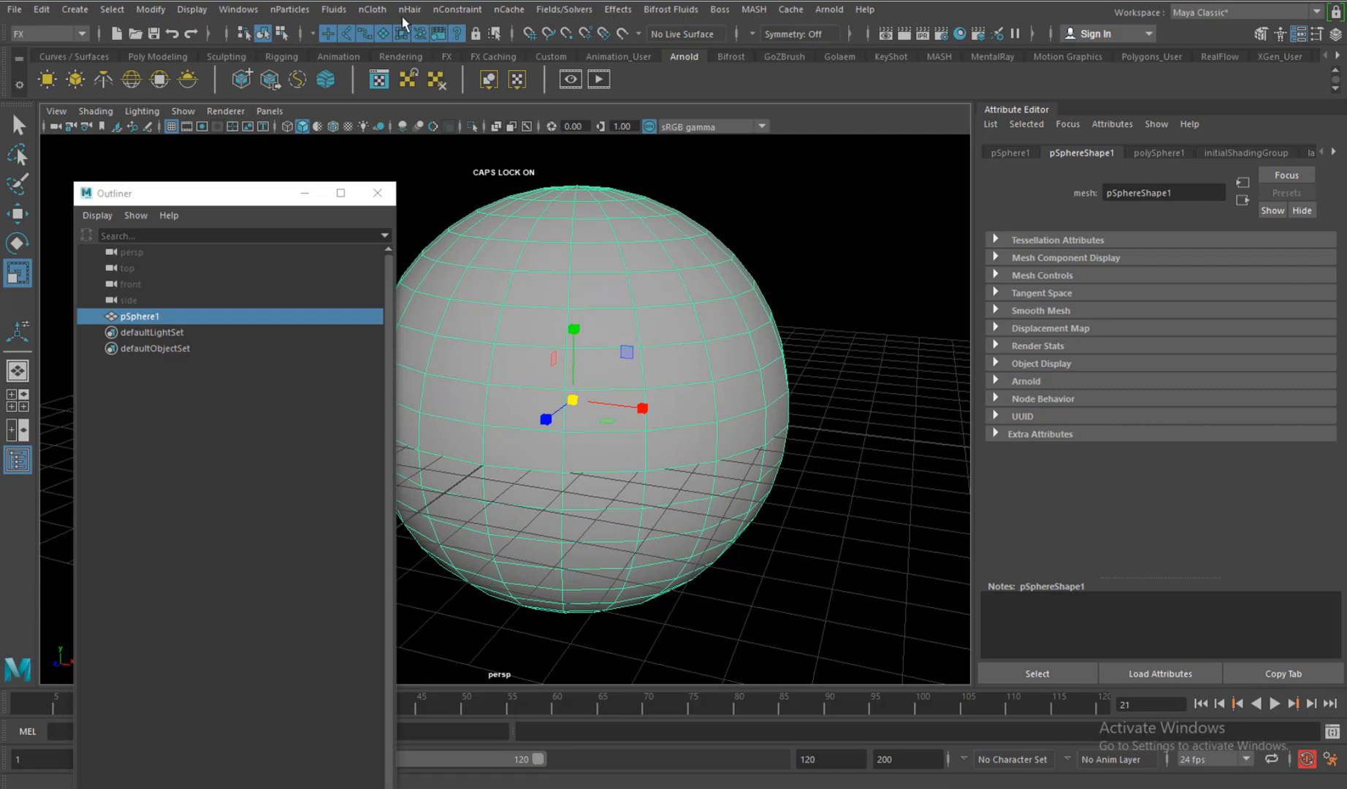
{"action": "left_click", "coordinate": [300, 10]}
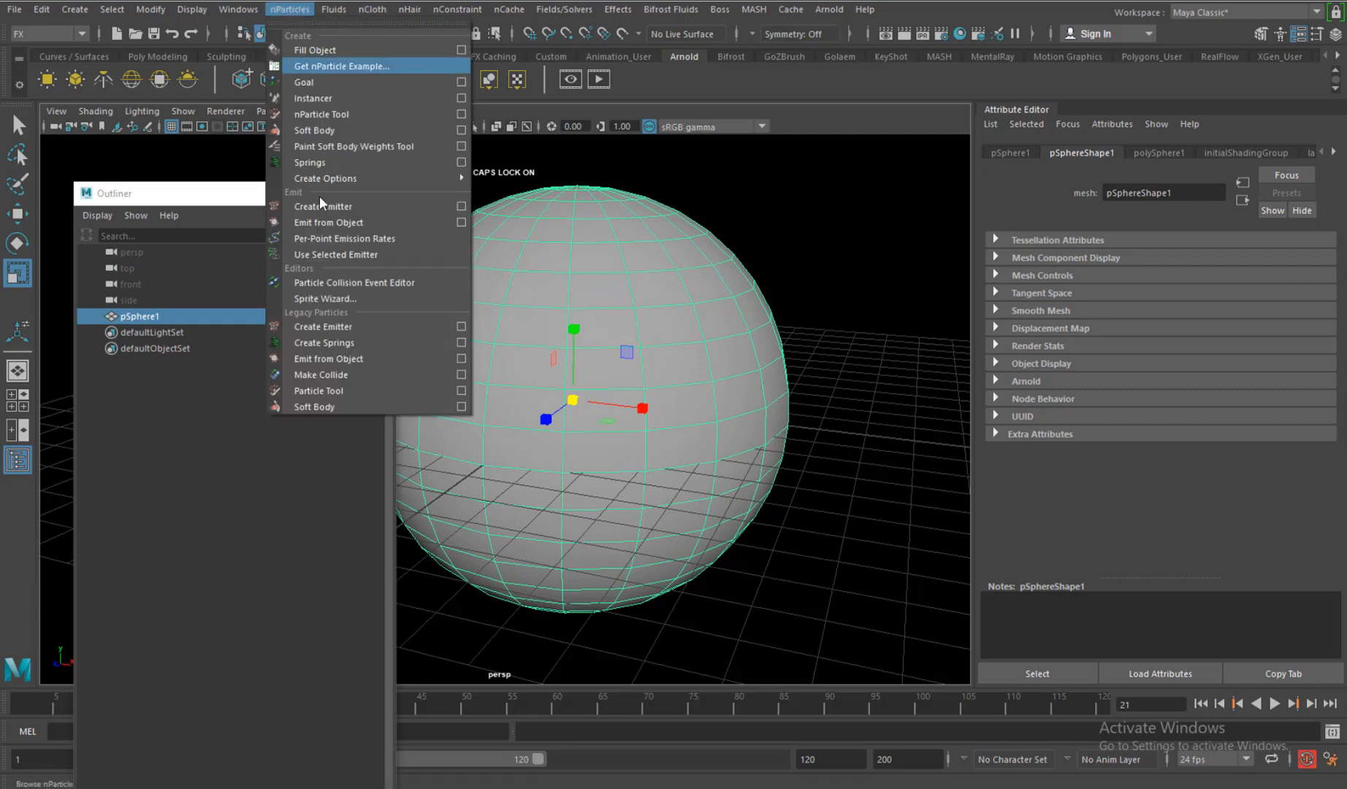
{"action": "left_click", "coordinate": [460, 358]}
{"action": "left_click", "coordinate": [783, 313]}
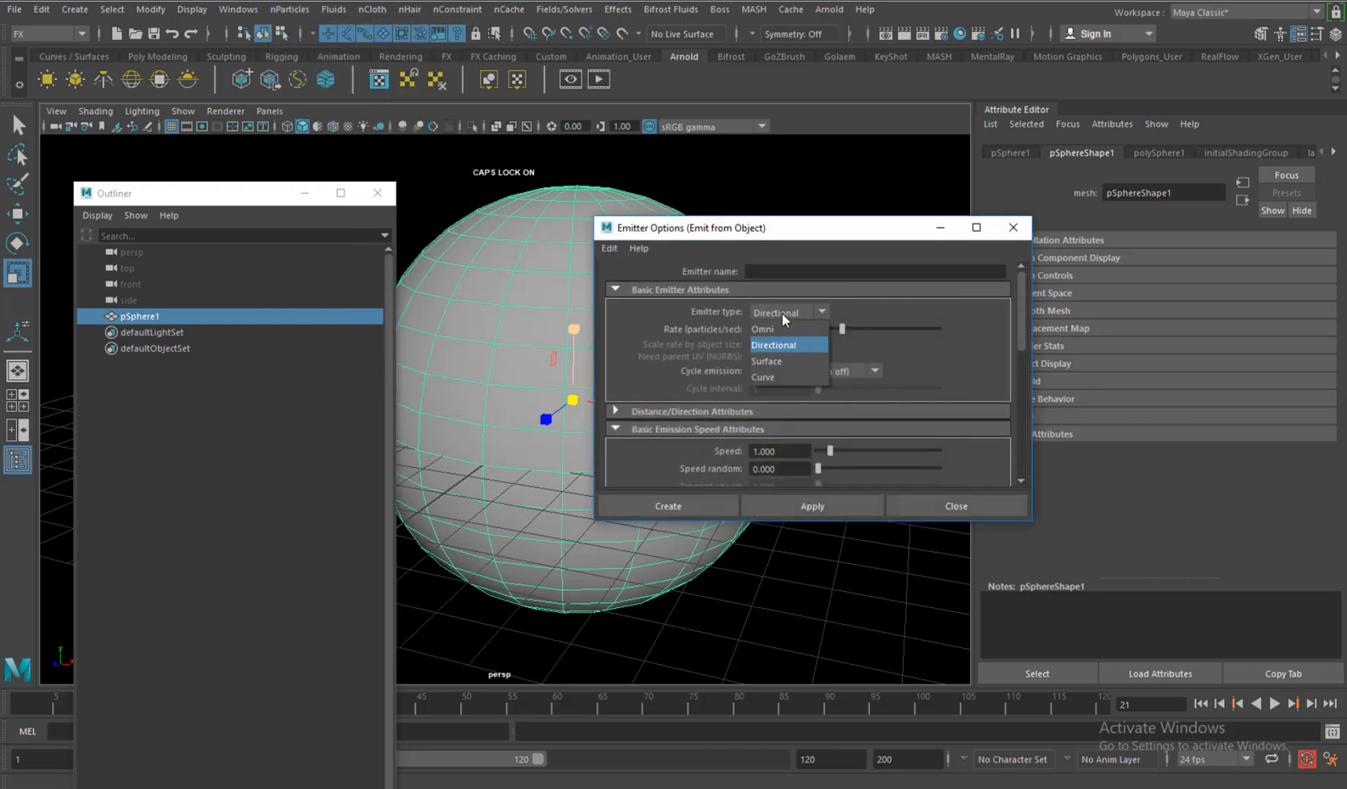
{"action": "left_click", "coordinate": [765, 361]}
{"action": "left_click", "coordinate": [696, 507]}
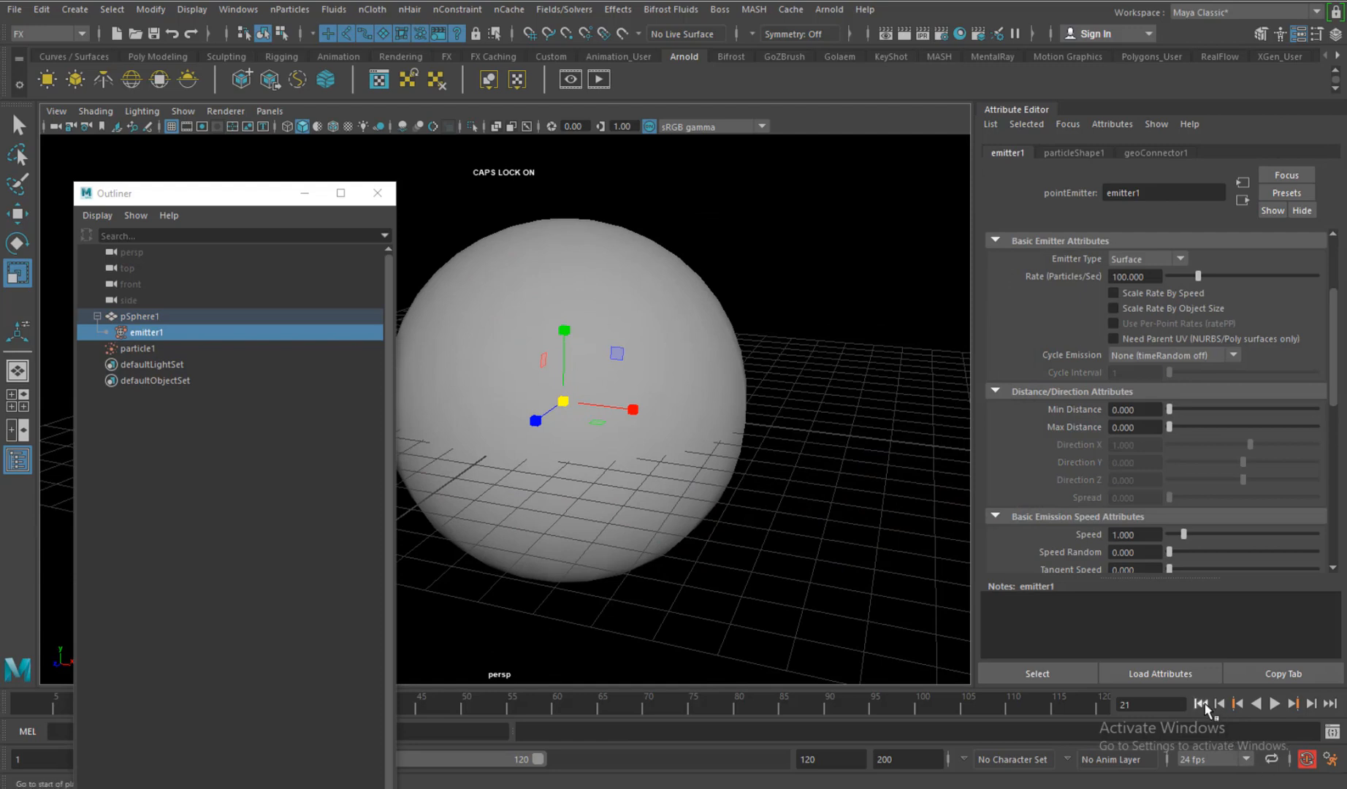
- Play the surface emission from the first frame and examine how particles leave the sphere
{"action": "left_click", "coordinate": [1202, 704]}
{"action": "left_click", "coordinate": [1275, 704]}
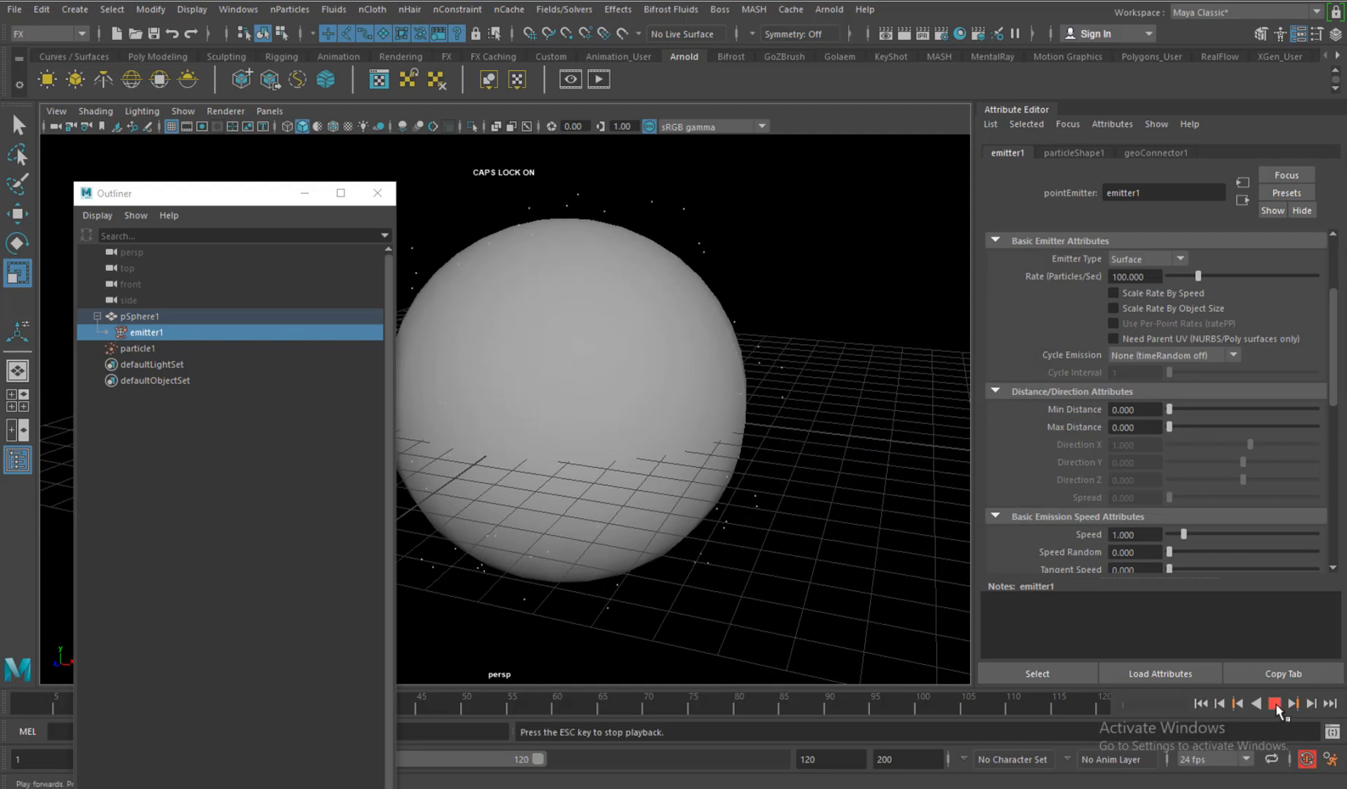
{"action": "left_click", "coordinate": [1275, 704]}
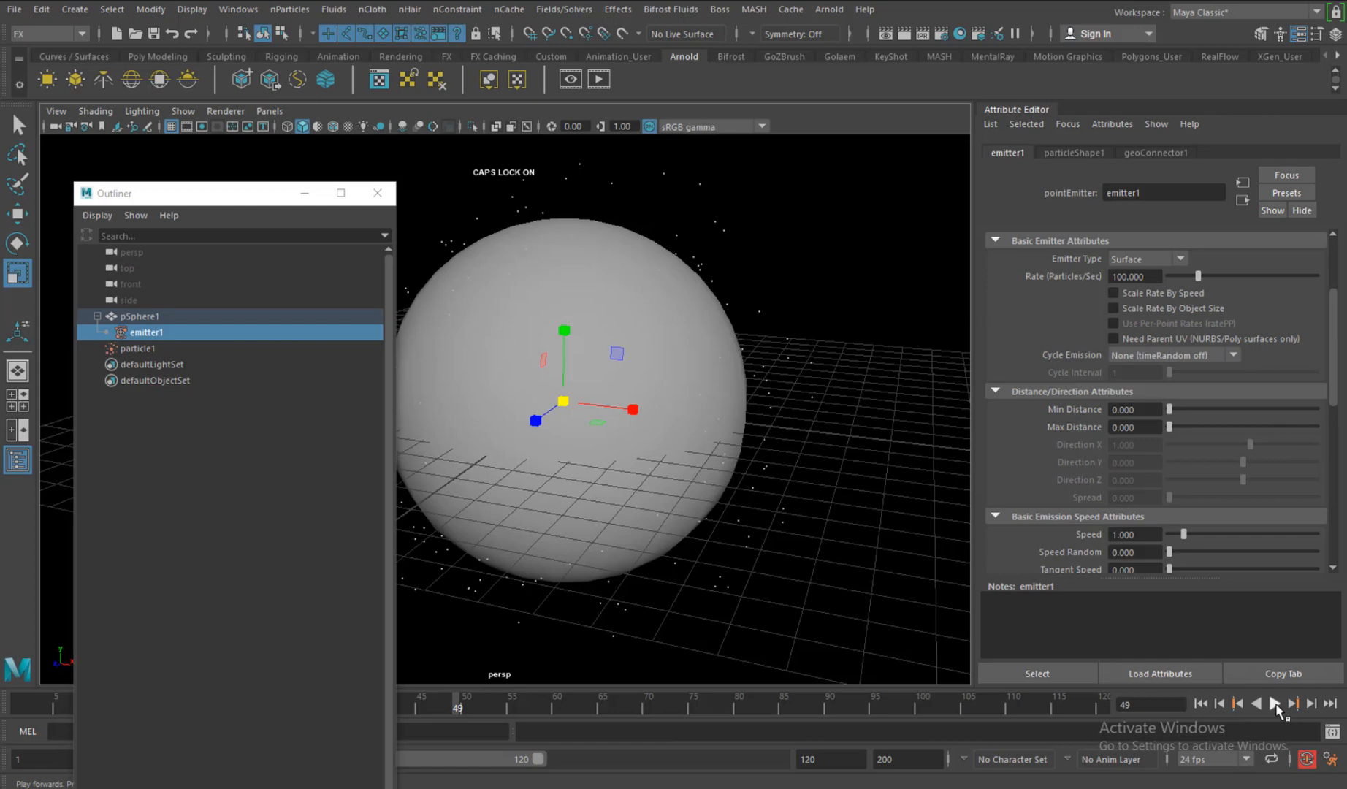
{"action": "left_click_drag", "start_coordinate": [821, 442], "coordinate": [854, 373], "text": "alt"}
- Set the surface emitter's rate to 5000 particles per second and replay the emission from the first frame
{"action": "left_click", "coordinate": [1140, 153]}
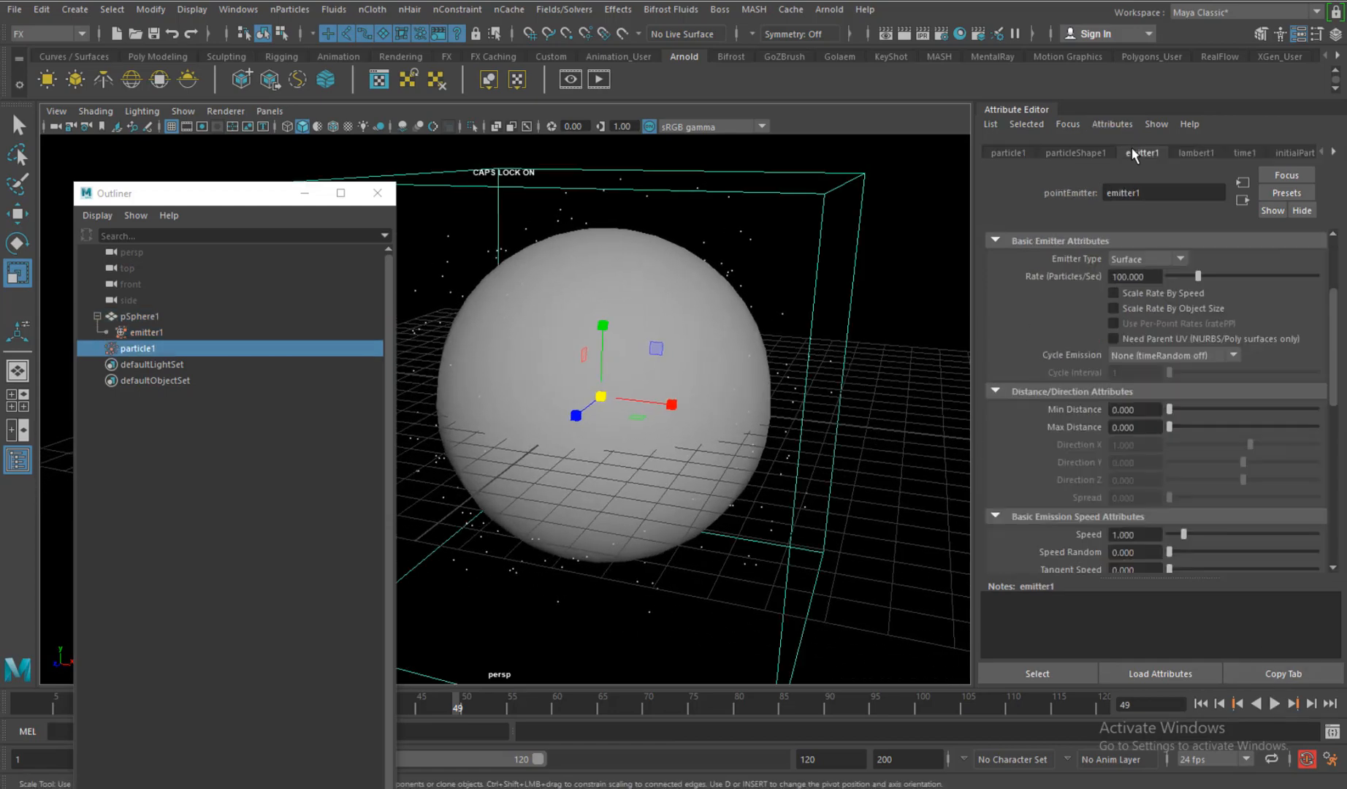
{"action": "left_click", "coordinate": [1091, 153]}
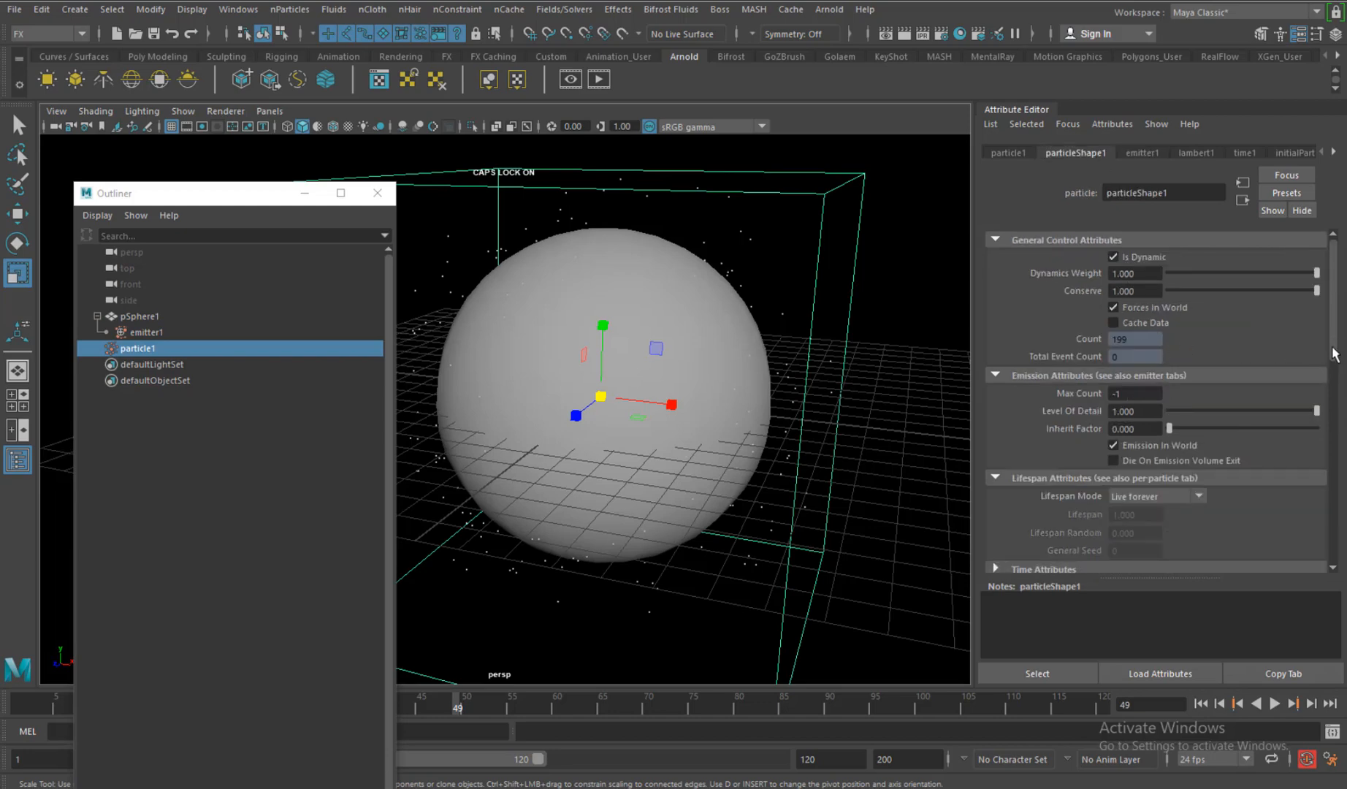
{"action": "left_click_drag", "start_coordinate": [1336, 350], "coordinate": [1321, 444]}
{"action": "left_click", "coordinate": [1142, 153]}
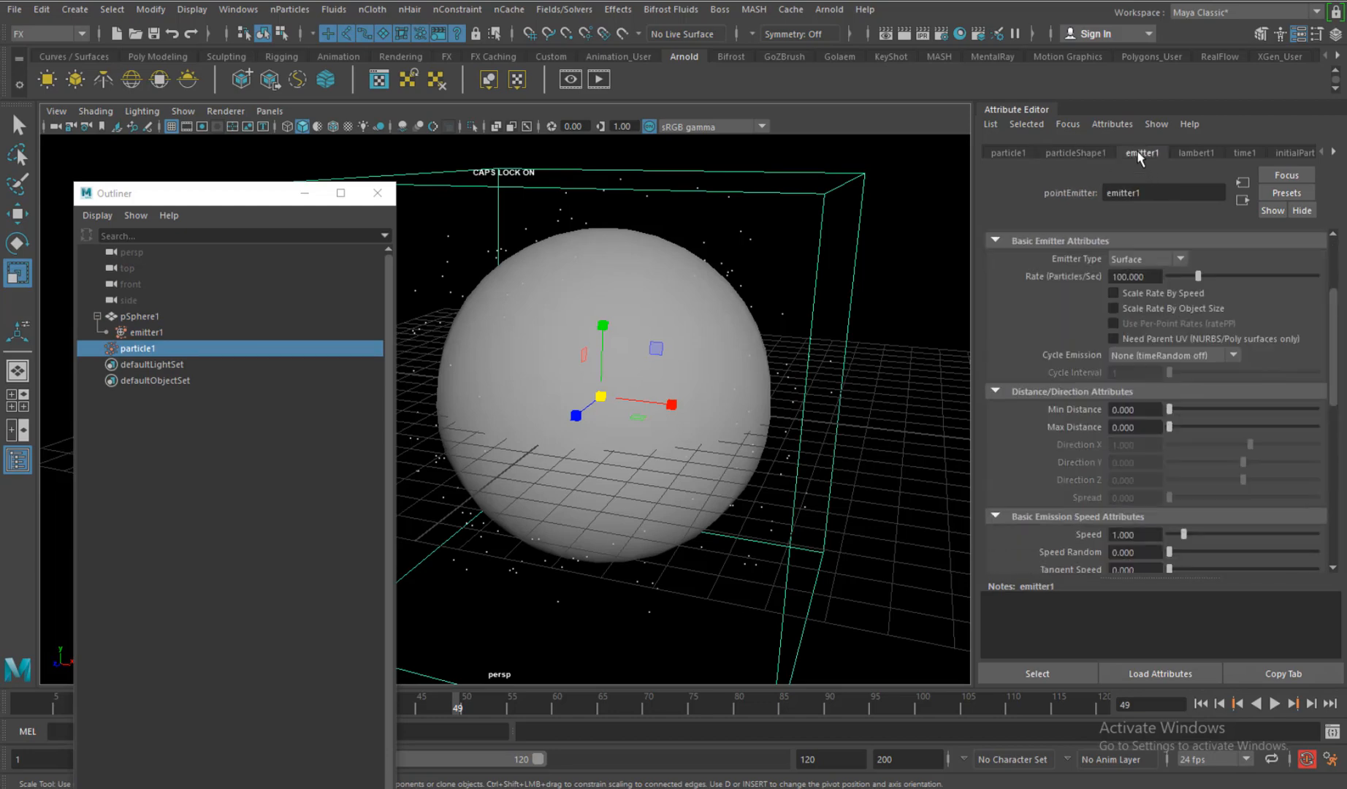
{"action": "scroll", "coordinate": [1152, 409], "scroll_direction": "up", "scroll_amount": 3}
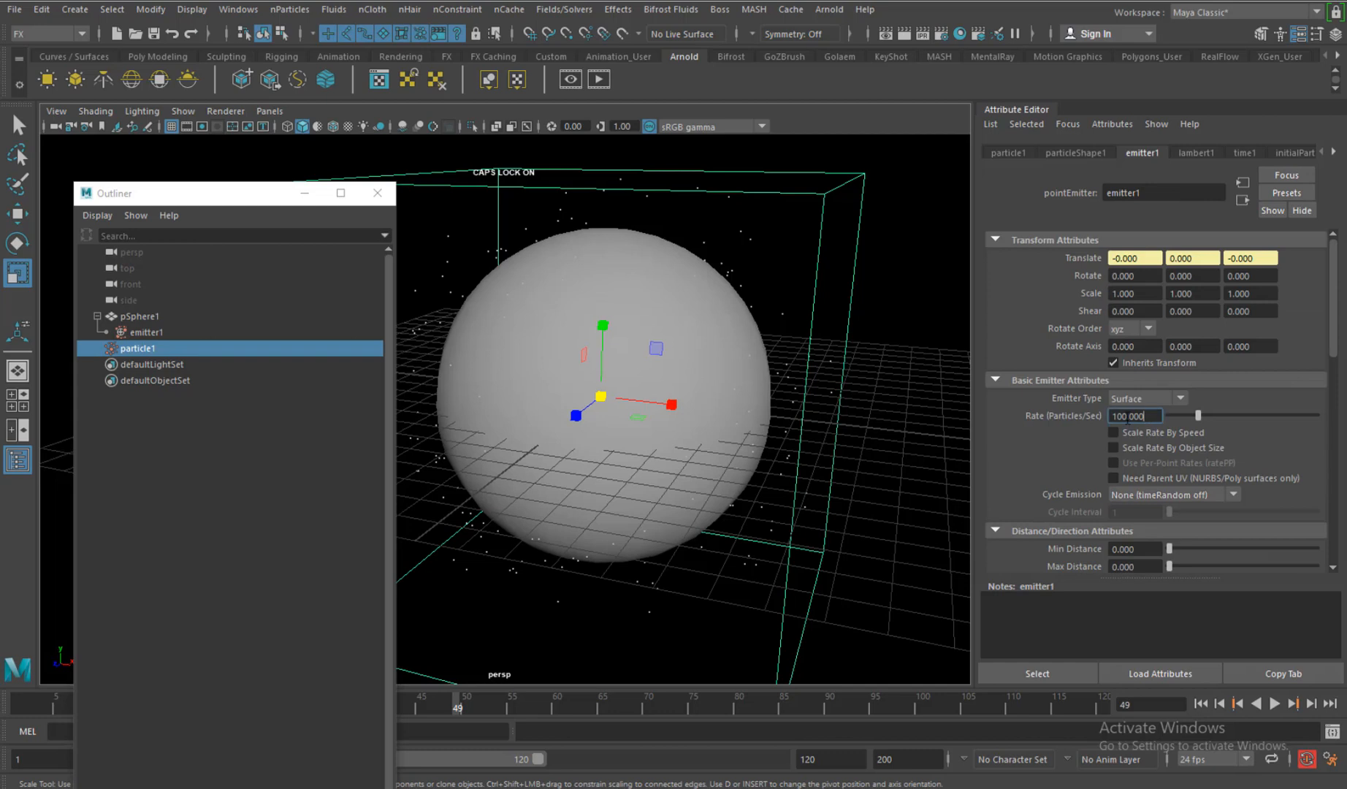
{"action": "double_click", "coordinate": [1130, 416]}
{"action": "type", "text": "5000"}
{"action": "key", "text": "Return"}
{"action": "right_click_drag", "start_coordinate": [959, 374], "coordinate": [905, 406], "text": "alt"}
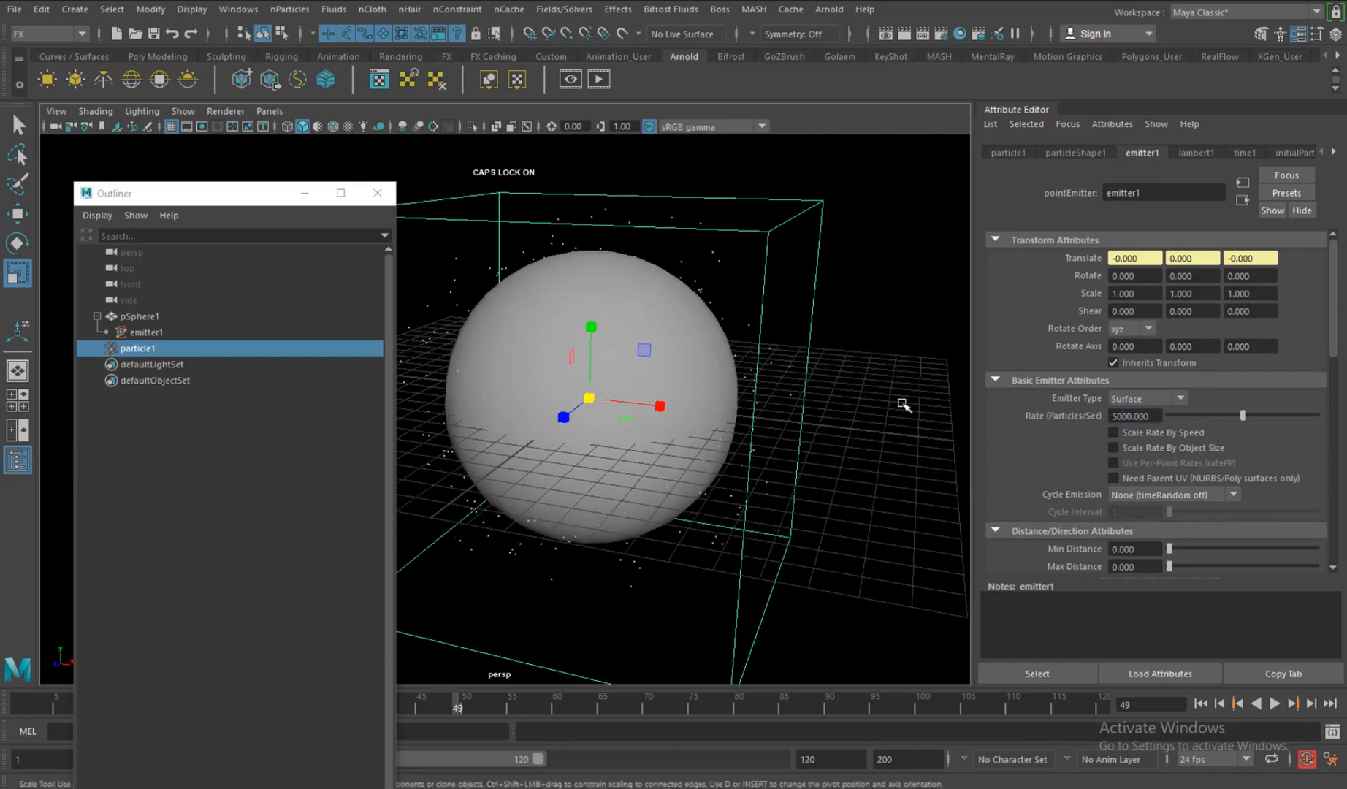
{"action": "left_click", "coordinate": [1201, 703]}
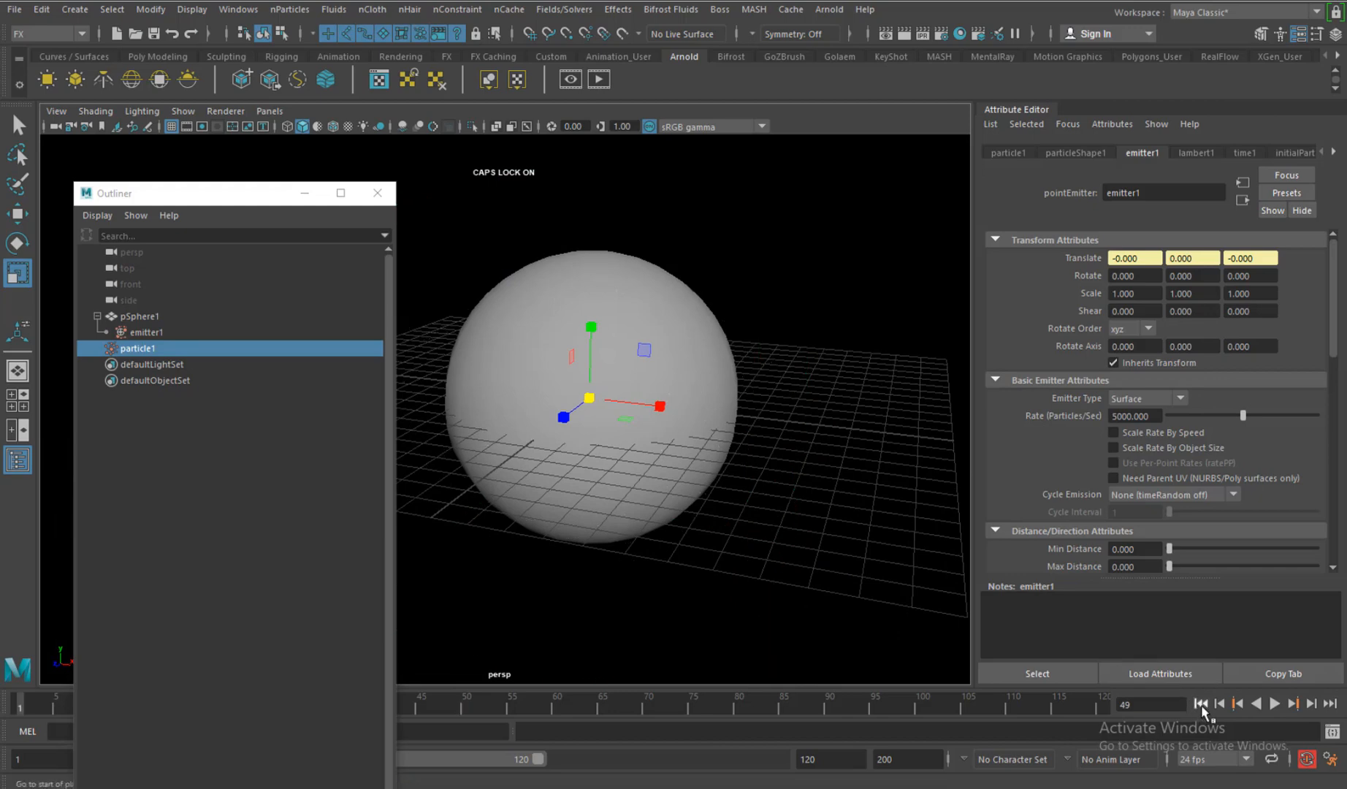
{"action": "left_click", "coordinate": [1274, 703]}
{"action": "left_click", "coordinate": [1274, 705]}
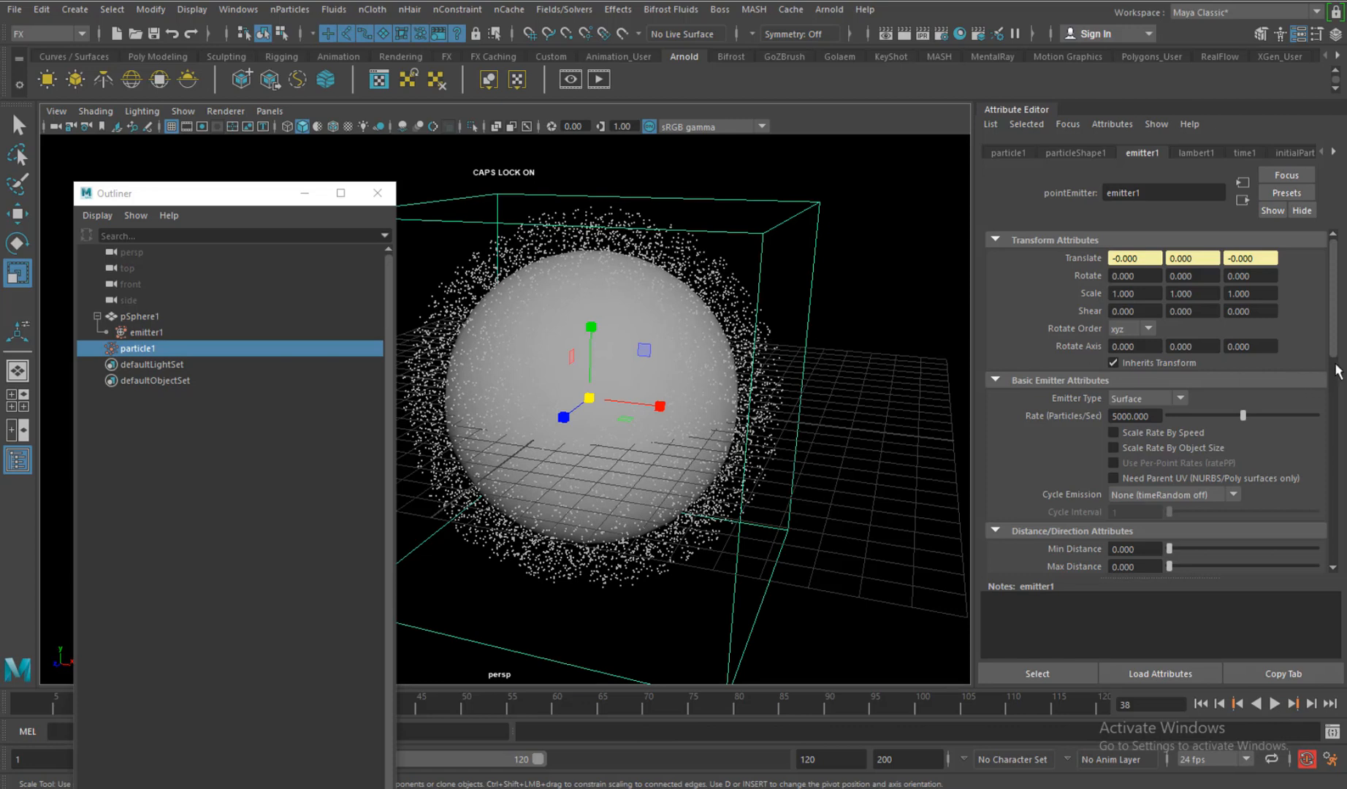
- Set the particle shape's Lifespan Mode to Constant with a lifespan of 2
{"action": "left_click_drag", "start_coordinate": [1336, 338], "coordinate": [1333, 420]}
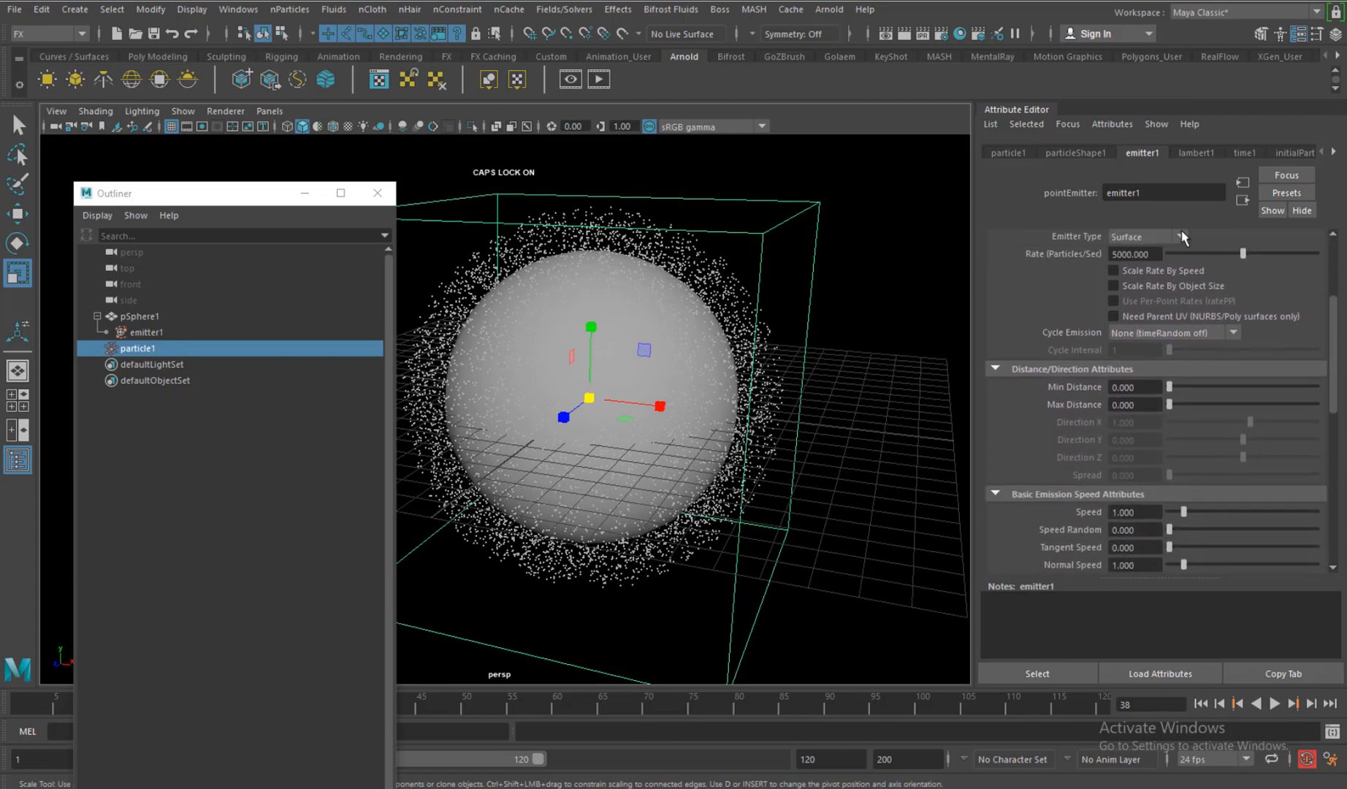
{"action": "left_click", "coordinate": [1091, 155]}
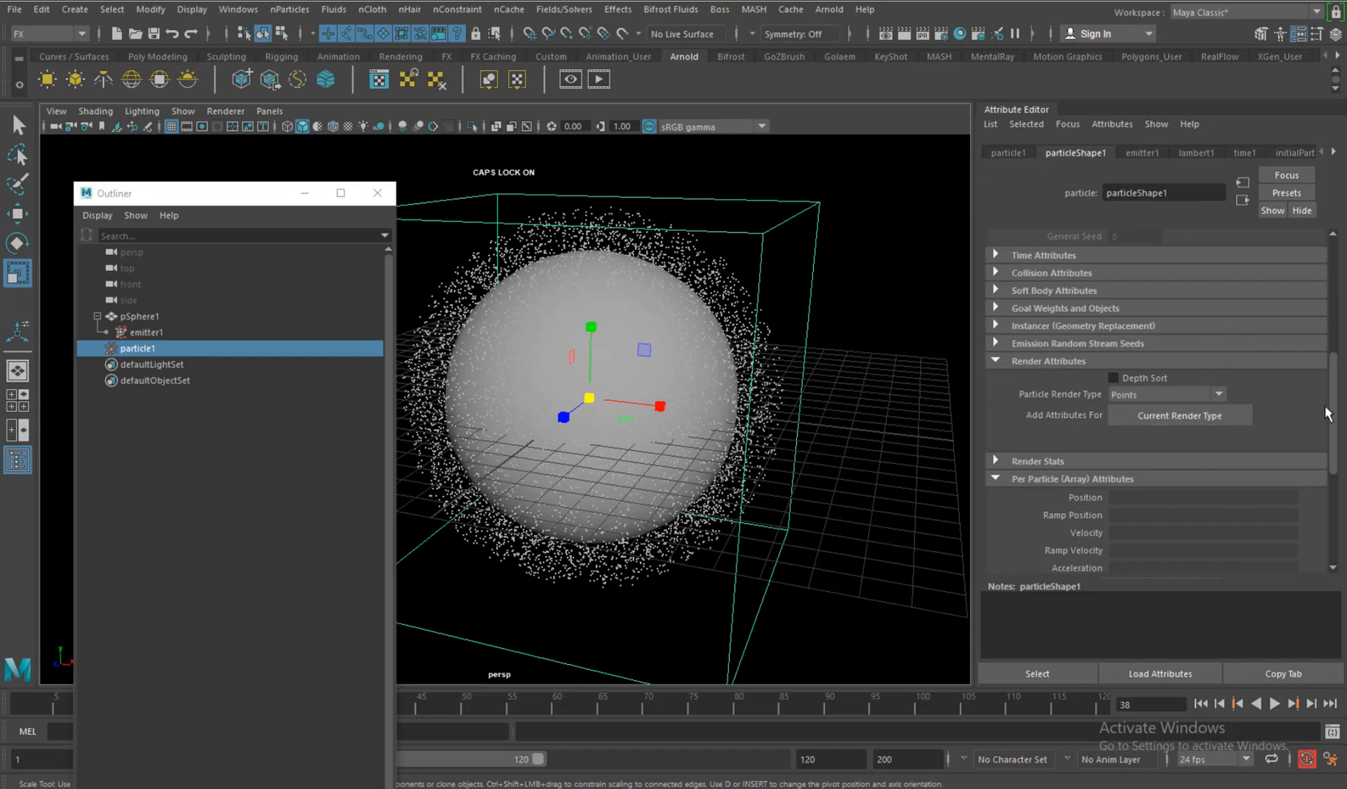
{"action": "left_click_drag", "start_coordinate": [1336, 409], "coordinate": [1336, 310]}
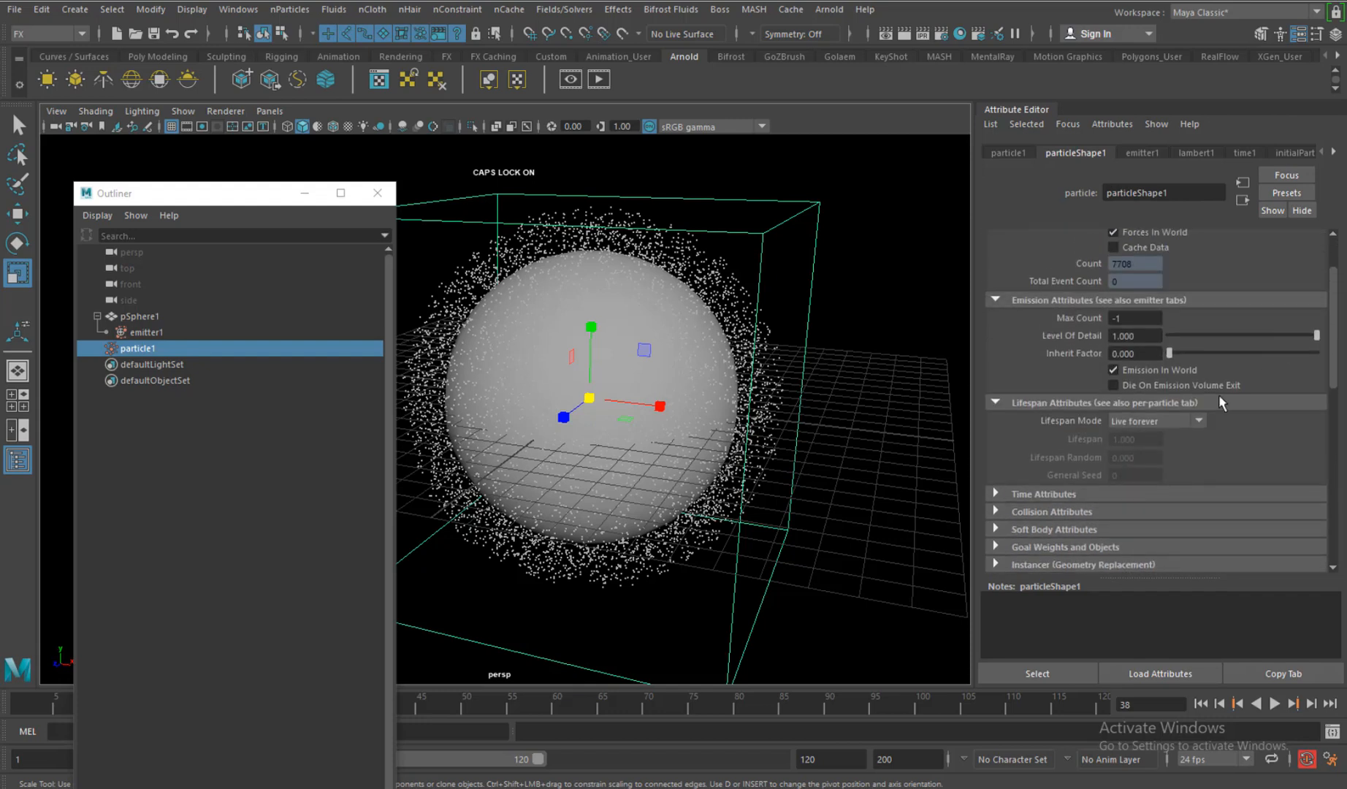
{"action": "left_click", "coordinate": [1167, 422]}
{"action": "left_click", "coordinate": [1158, 453]}
{"action": "left_click", "coordinate": [1151, 440]}
{"action": "type", "text": "2"}
- Change the particles' Lifespan Mode to Random range with Lifespan Random 3 and replay the simulation
{"action": "left_click", "coordinate": [1148, 420]}
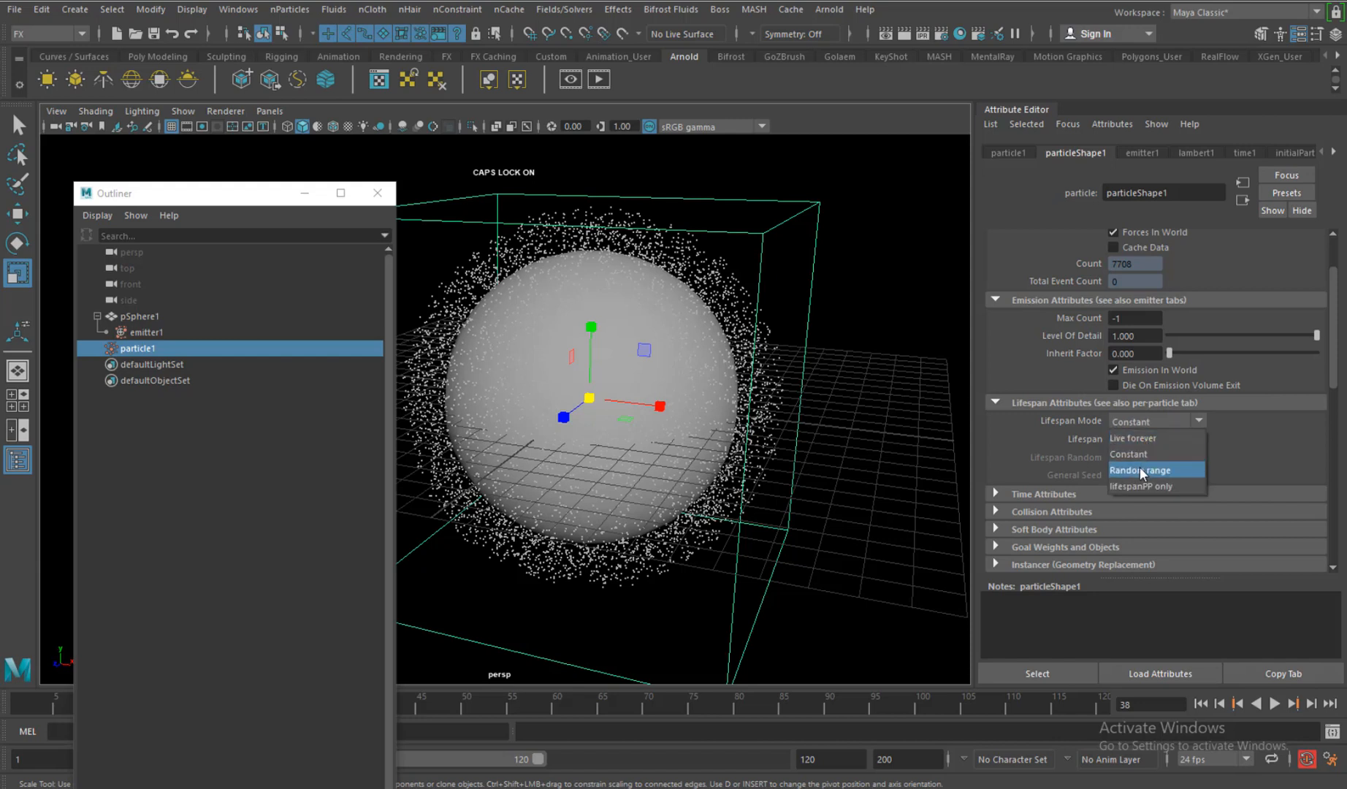
{"action": "left_click", "coordinate": [1139, 468]}
{"action": "left_click", "coordinate": [1141, 457]}
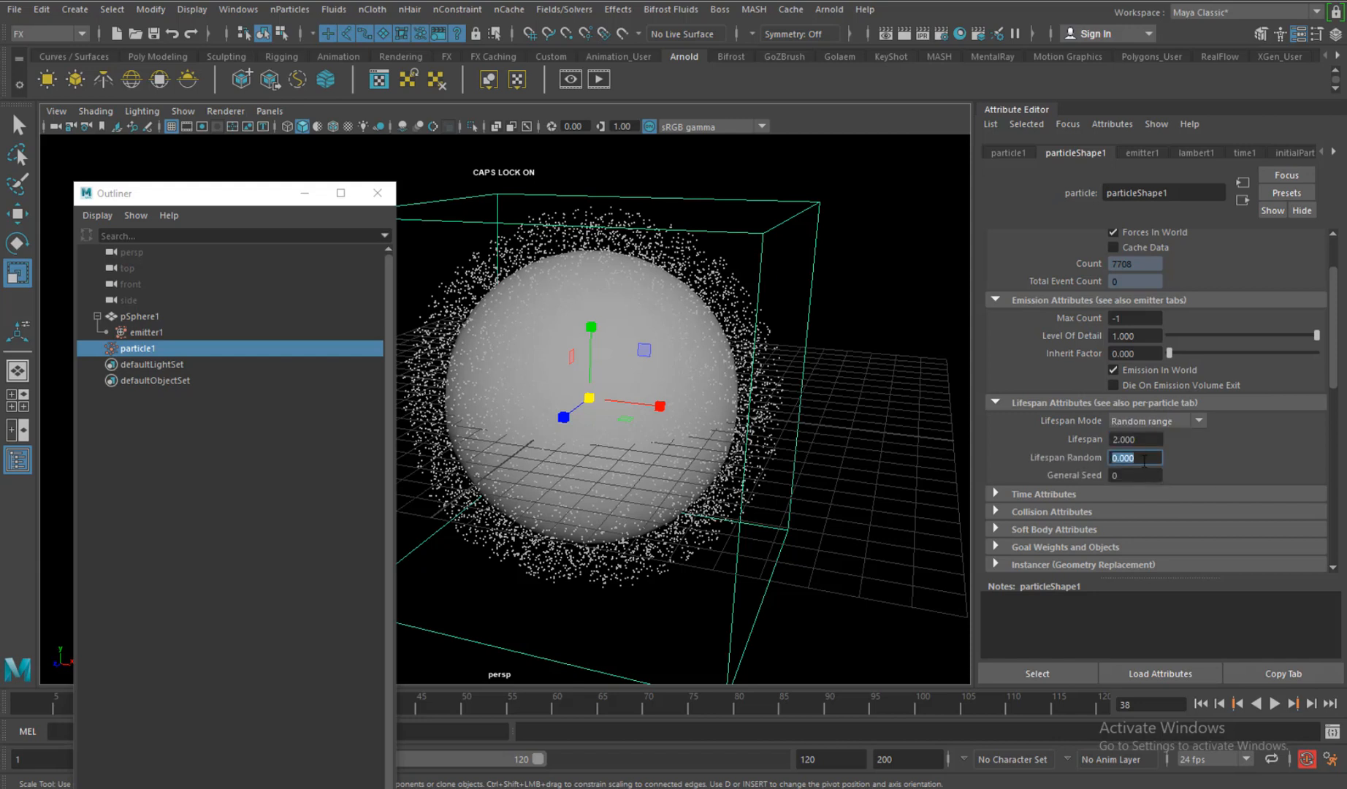
{"action": "type", "text": "3"}
{"action": "key", "text": "Return"}
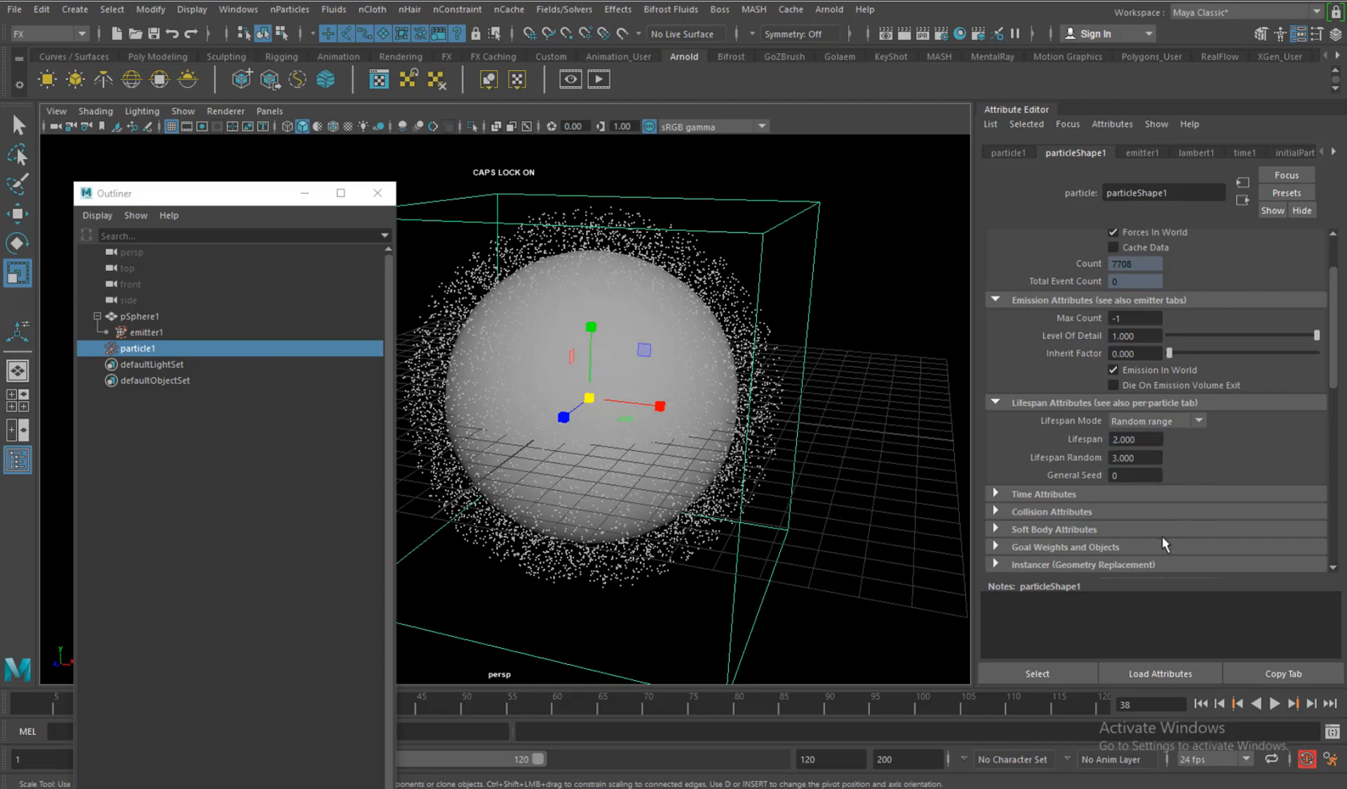
{"action": "left_click", "coordinate": [1200, 703]}
{"action": "left_click", "coordinate": [1275, 704]}
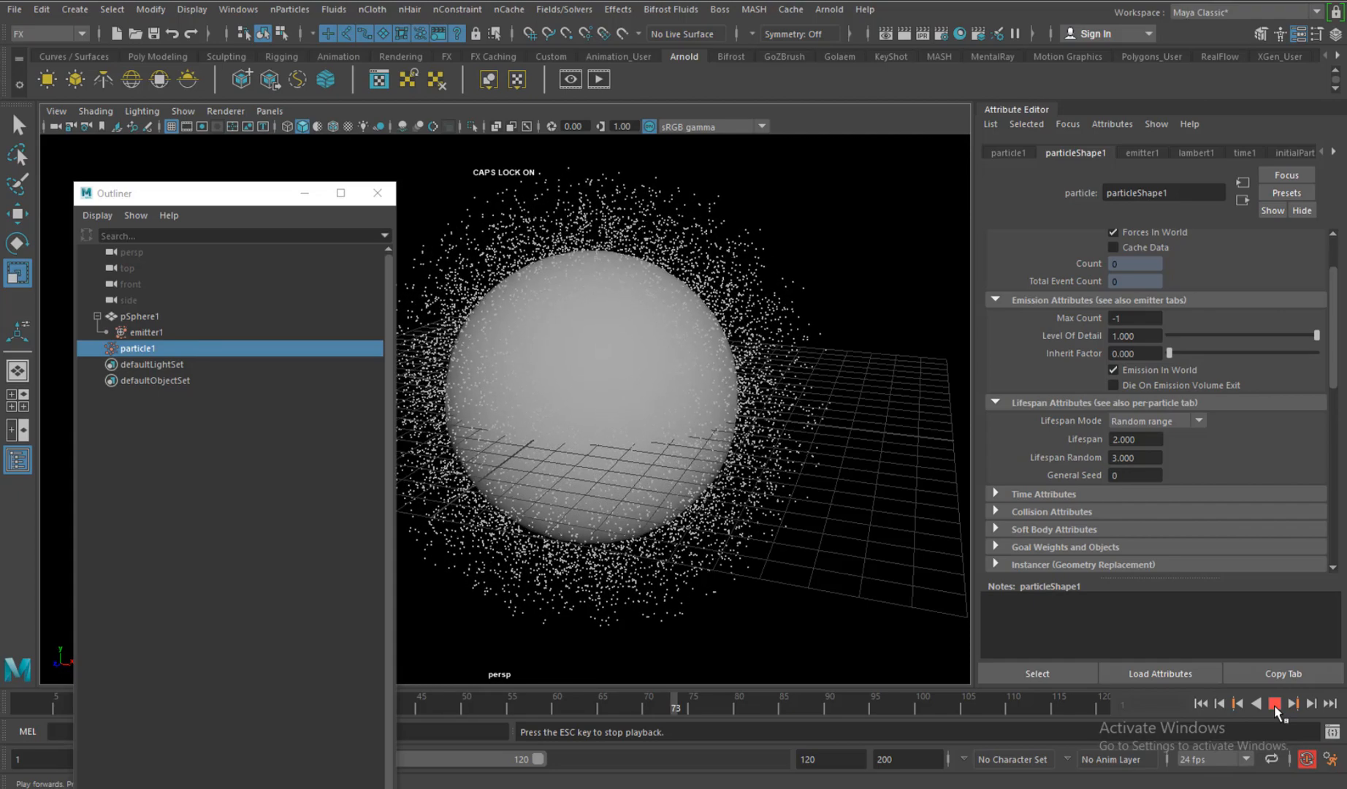
{"action": "left_click", "coordinate": [1275, 706]}
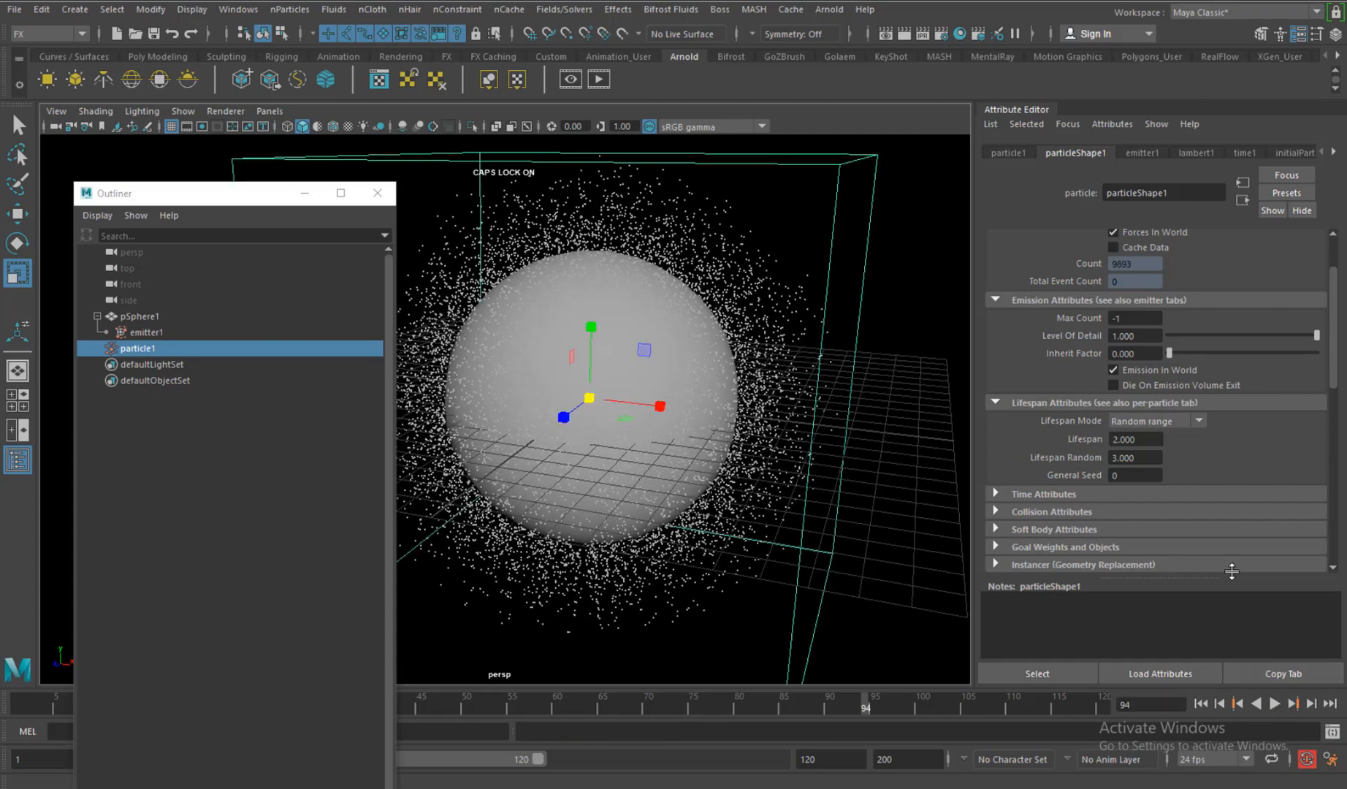
- Set the particles' Lifespan Random to 2.5 and replay the simulation from the first frame
{"action": "left_click", "coordinate": [1146, 457]}
{"action": "type", "text": "2.5"}
{"action": "key", "text": "Return"}
{"action": "left_click", "coordinate": [1201, 703]}
{"action": "left_click", "coordinate": [1275, 703]}
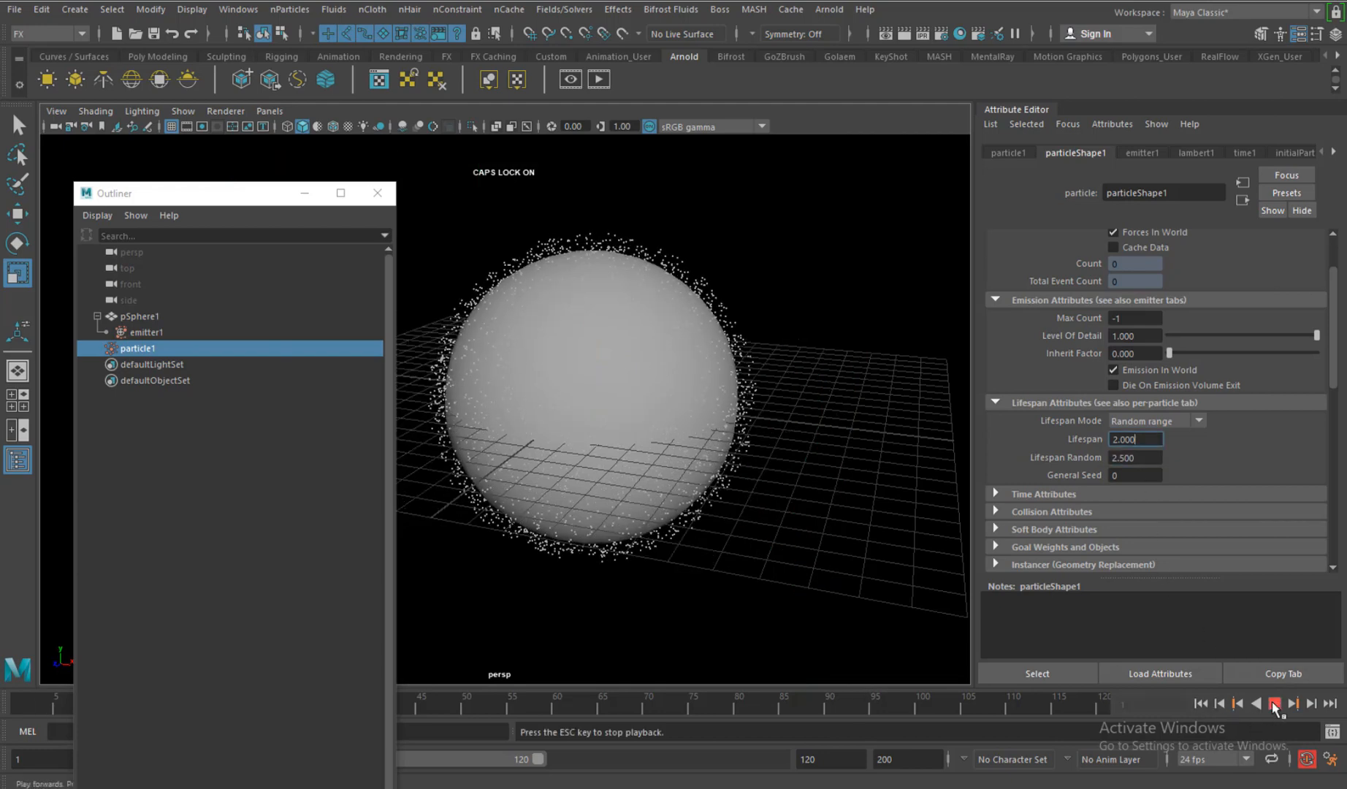
{"action": "left_click", "coordinate": [1274, 703]}
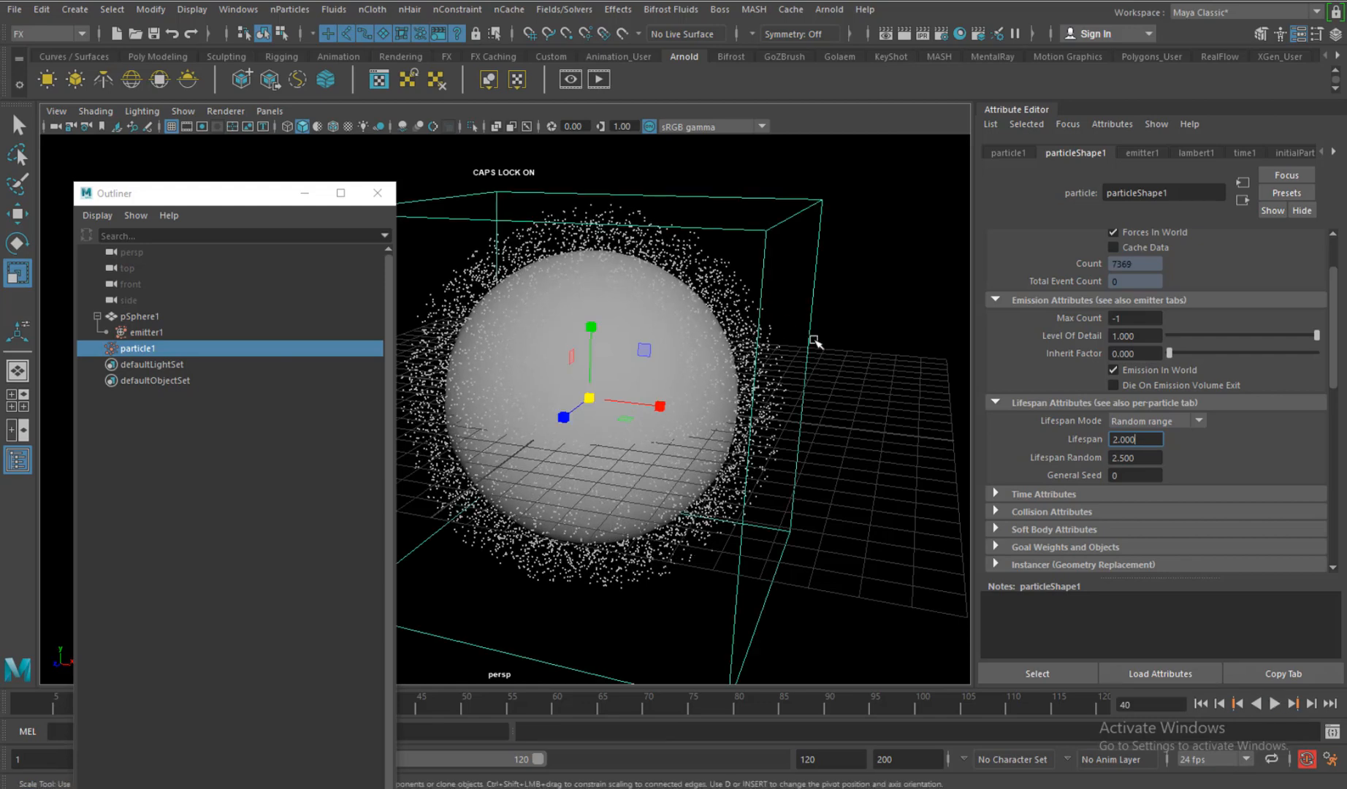
{"action": "right_click_drag", "start_coordinate": [818, 341], "coordinate": [819, 344], "text": "alt"}
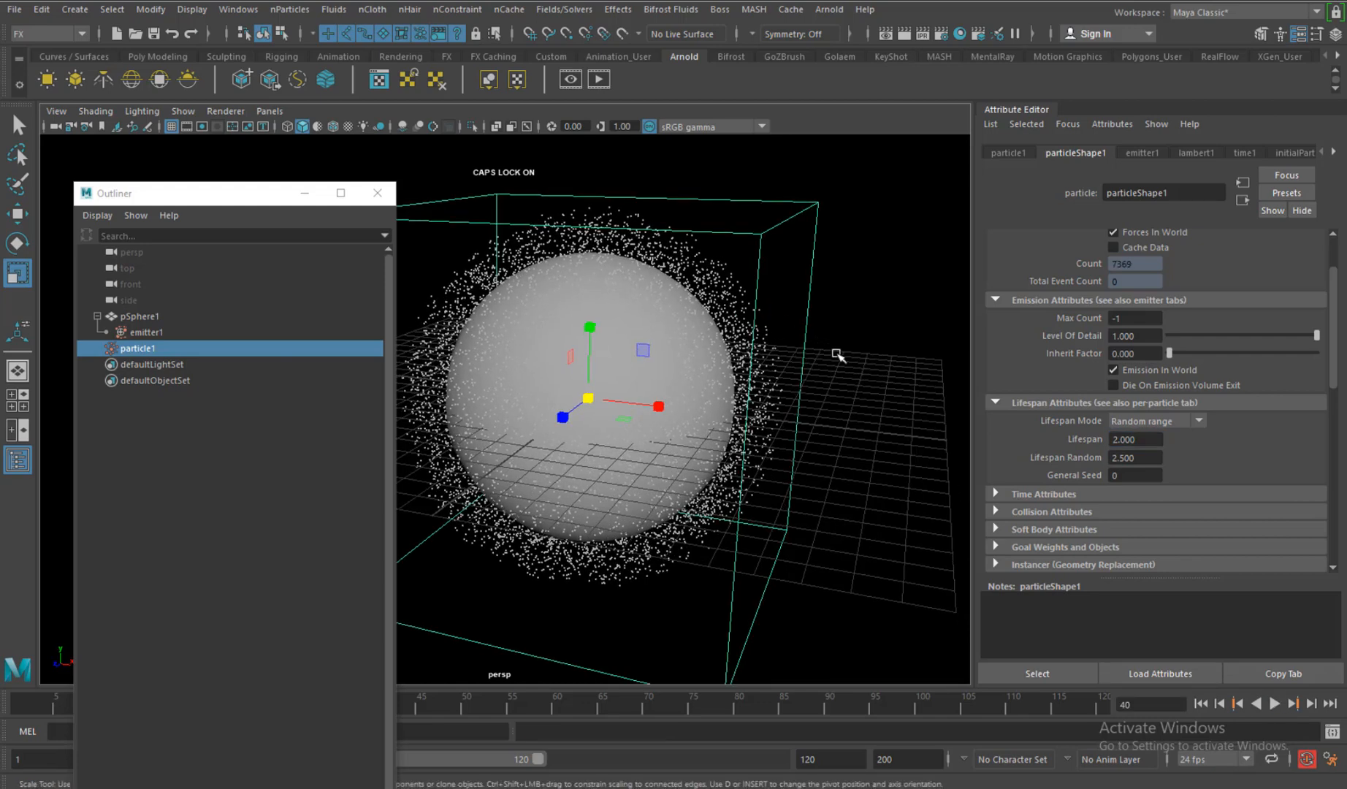
{"action": "left_click_drag", "start_coordinate": [835, 355], "coordinate": [836, 327], "text": "alt"}
- Add a Turbulence field to the sphere's particle object
{"action": "left_click", "coordinate": [817, 319]}
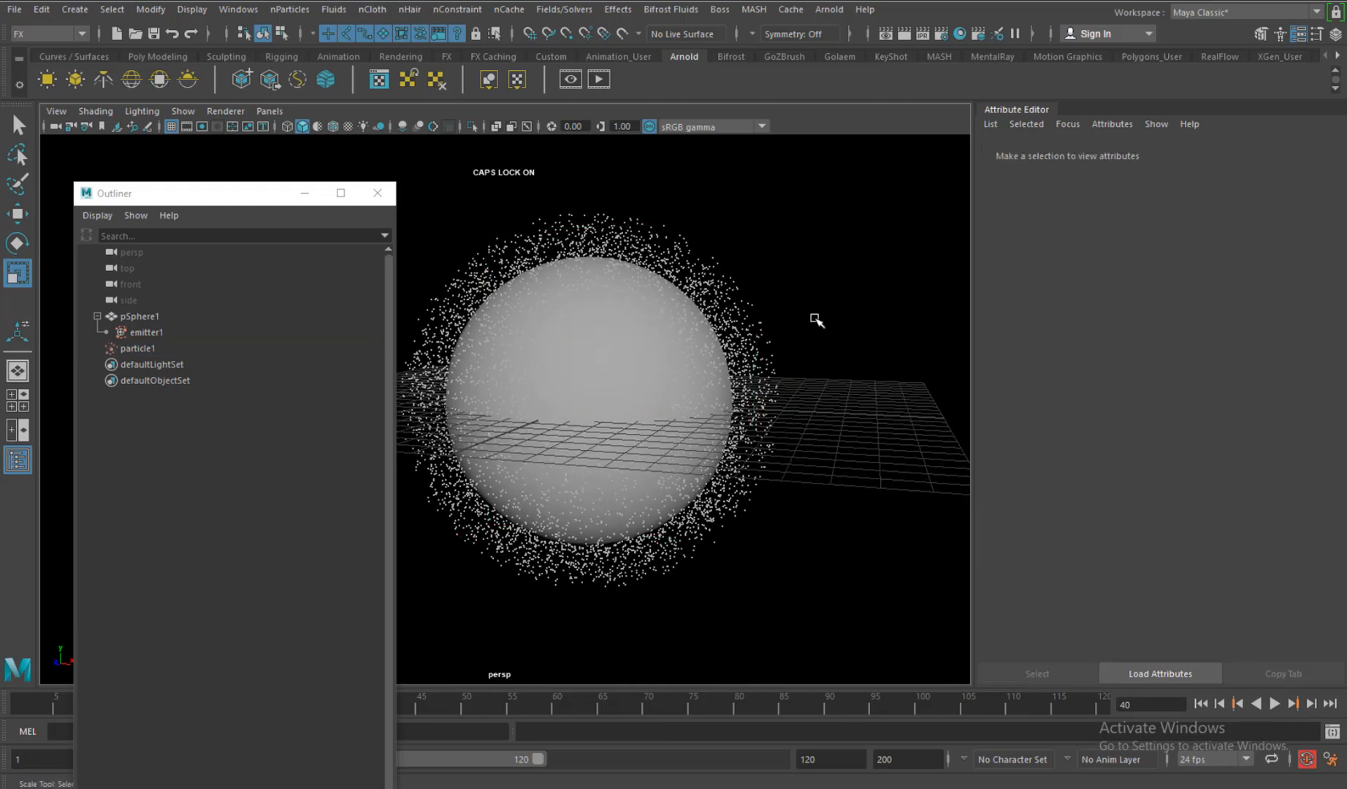
{"action": "left_click", "coordinate": [769, 325]}
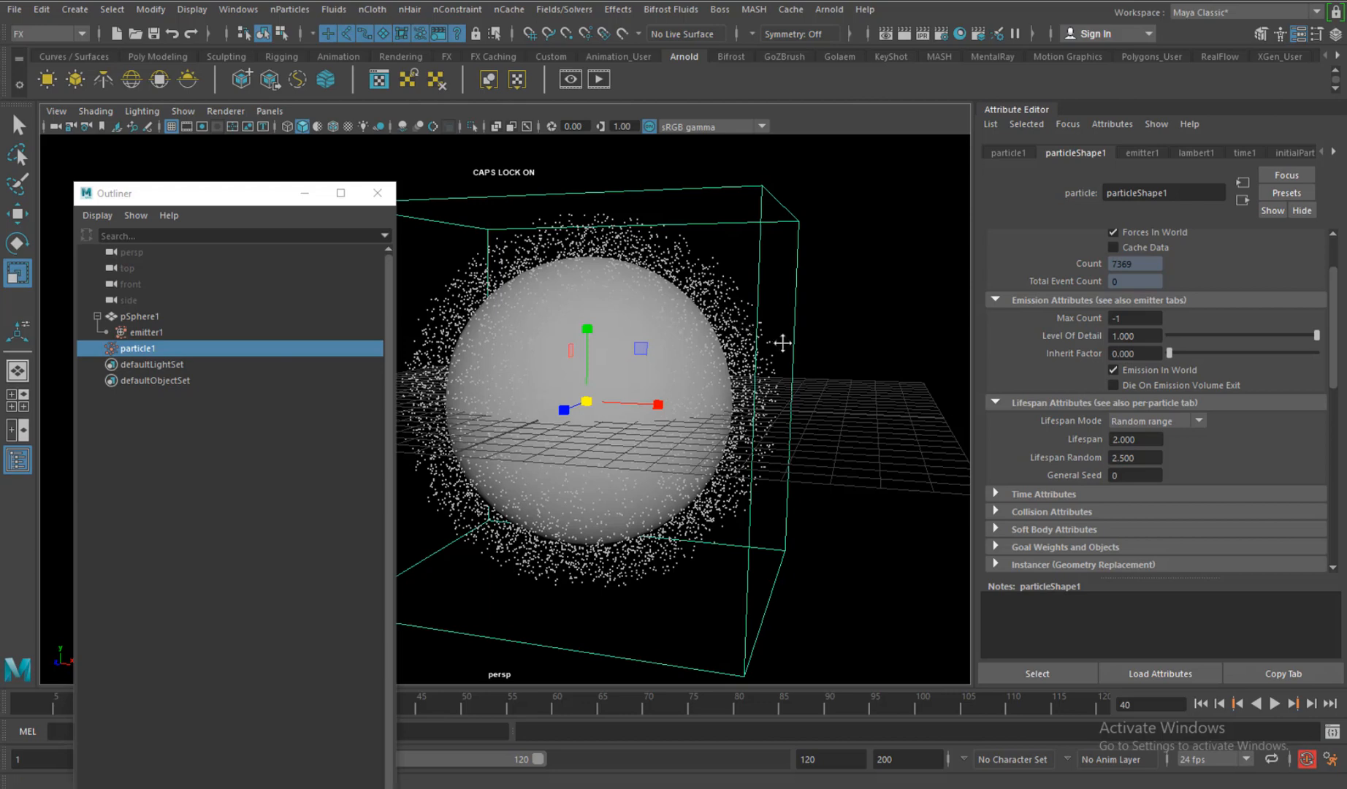
{"action": "left_click", "coordinate": [817, 330]}
{"action": "left_click", "coordinate": [781, 336]}
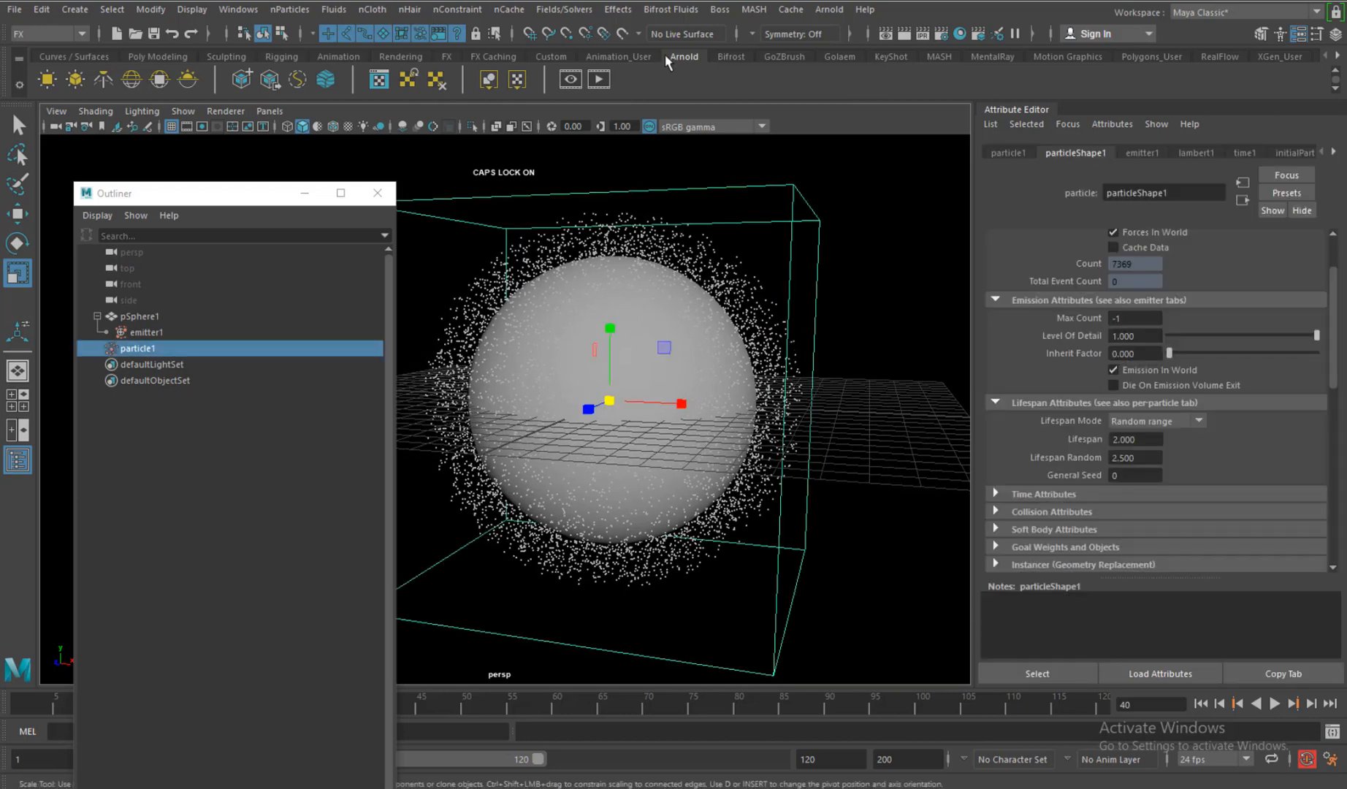
{"action": "left_click", "coordinate": [564, 9]}
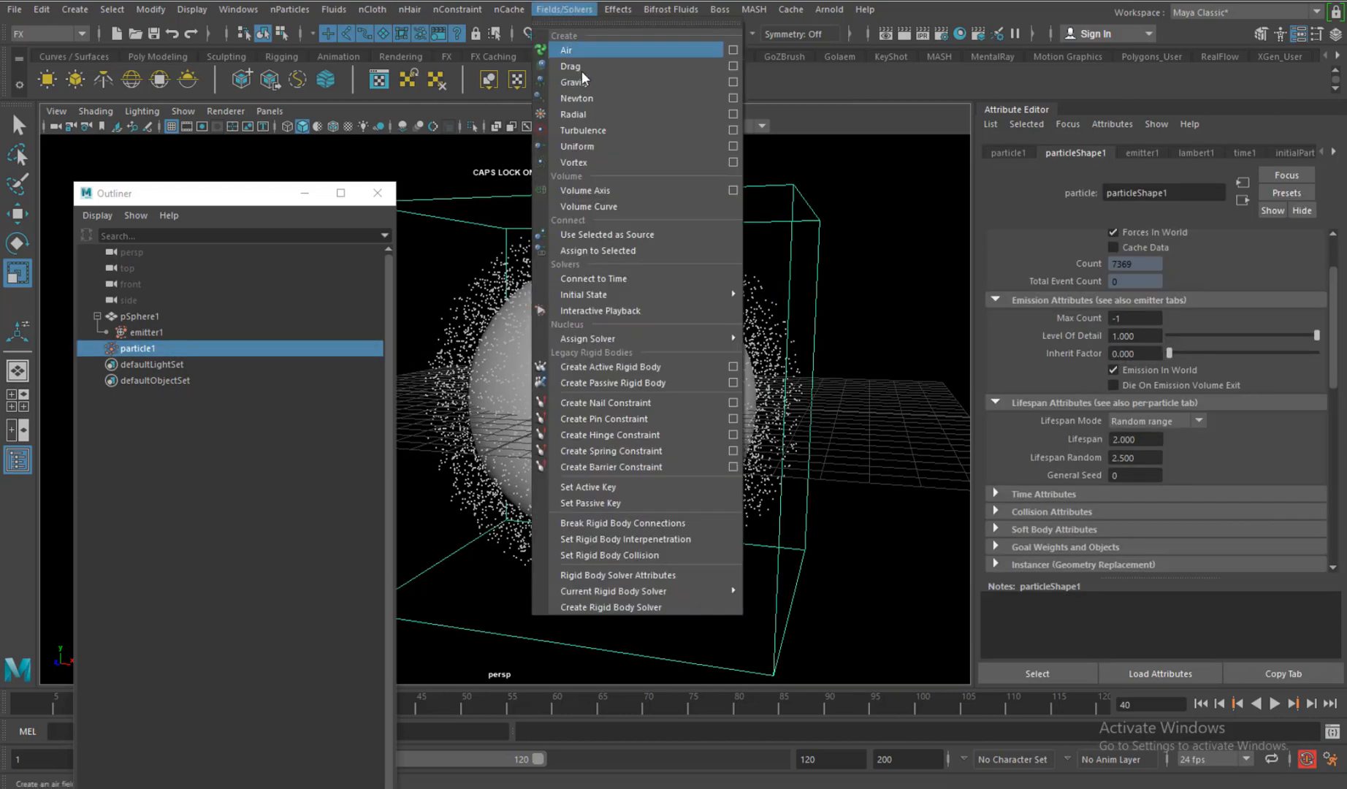
{"action": "left_click", "coordinate": [592, 131]}
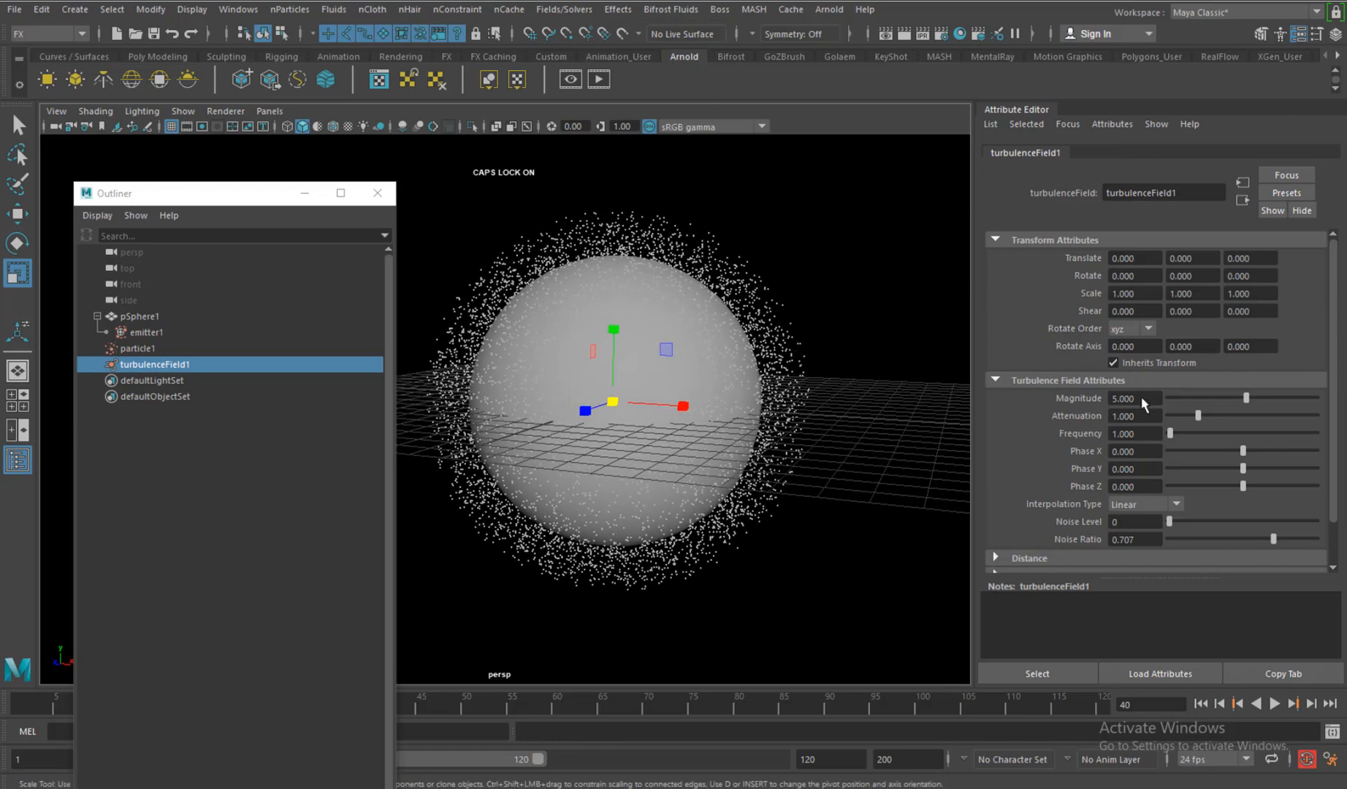
- Set the turbulence field's attenuation to 0 and replay the simulation to check the scattering
{"action": "left_click_drag", "start_coordinate": [1197, 416], "coordinate": [1119, 431]}
{"action": "left_click_drag", "start_coordinate": [1138, 398], "coordinate": [1104, 399]}
{"action": "left_click", "coordinate": [1201, 704]}
{"action": "left_click", "coordinate": [1275, 704]}
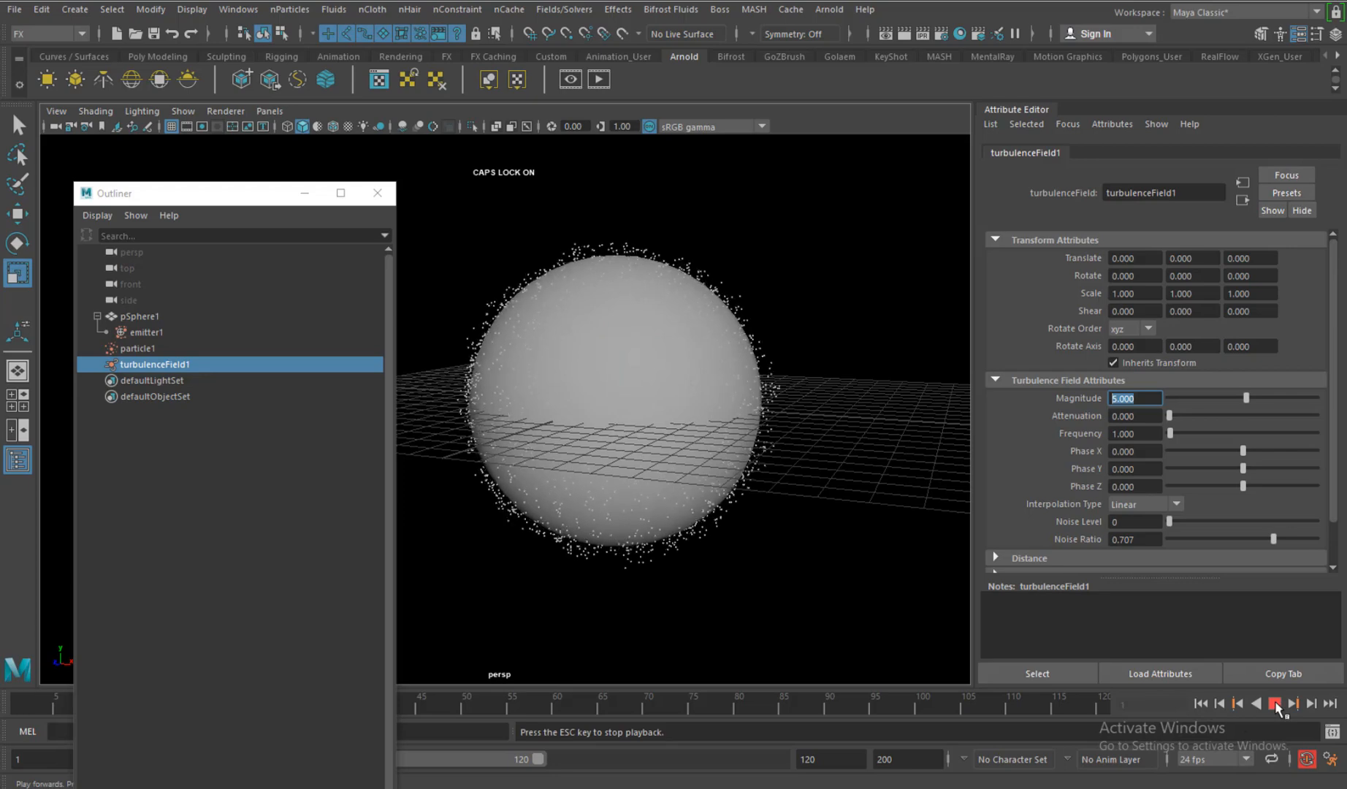
{"action": "key", "text": "Escape"}
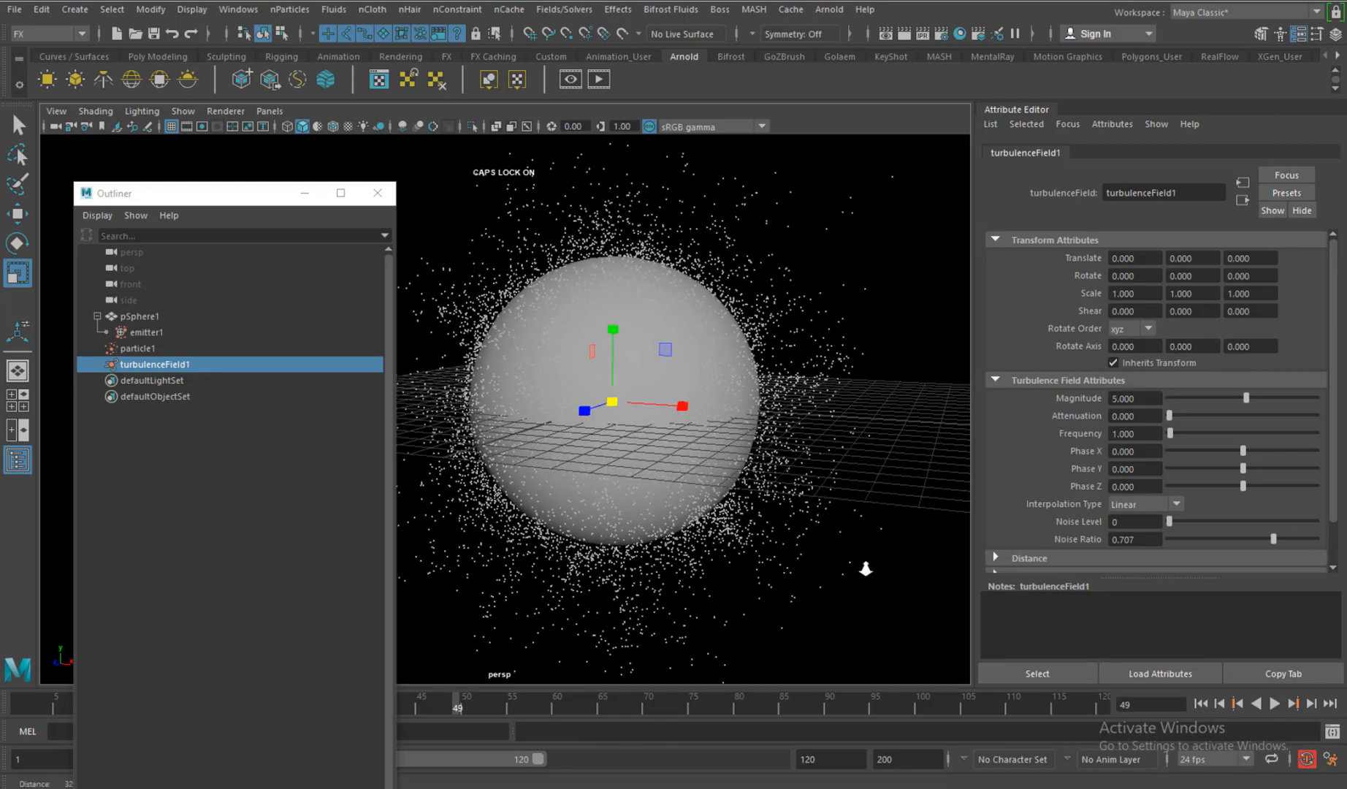
{"action": "left_click_drag", "start_coordinate": [866, 569], "coordinate": [880, 566], "text": "alt"}
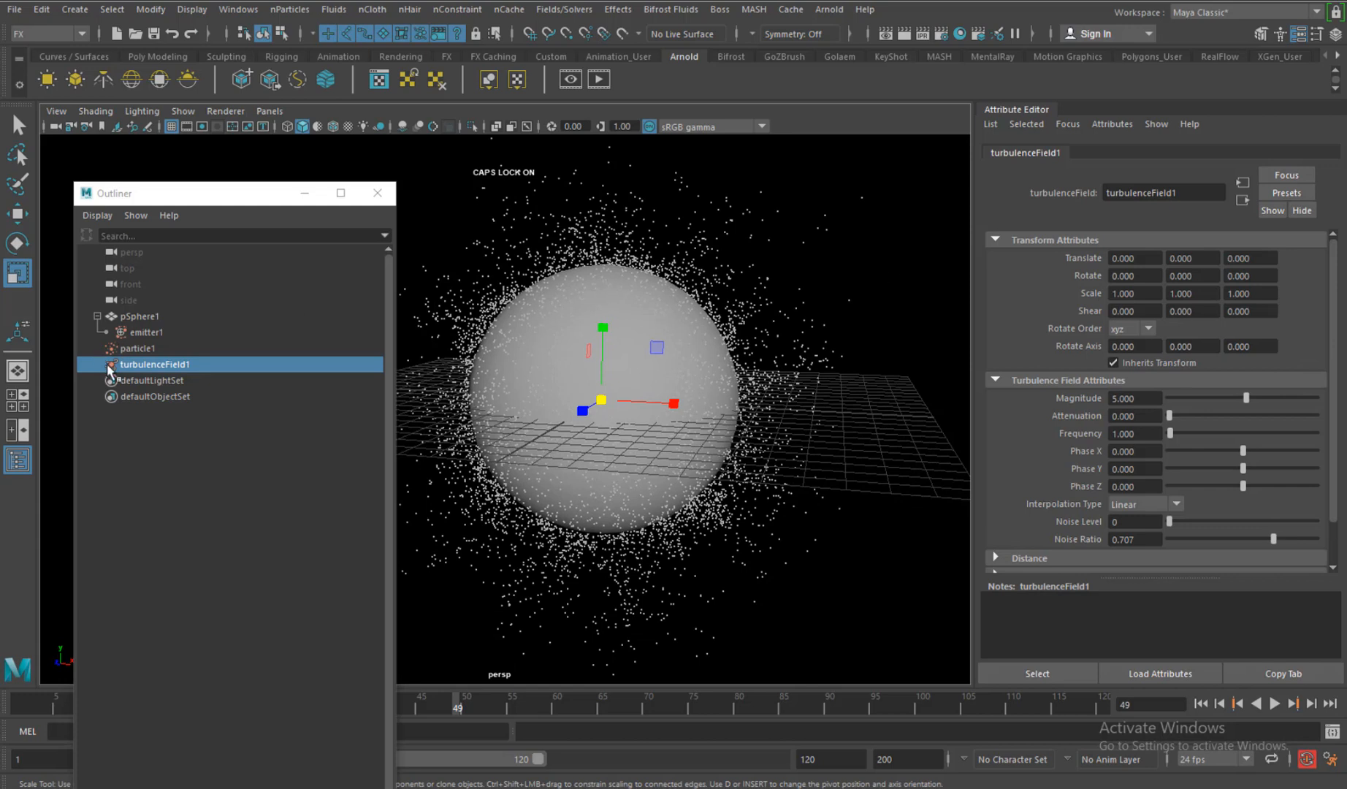
- Lower the surface emitter's Speed to 0.659 and replay the simulation from the first frame
{"action": "left_click", "coordinate": [167, 333]}
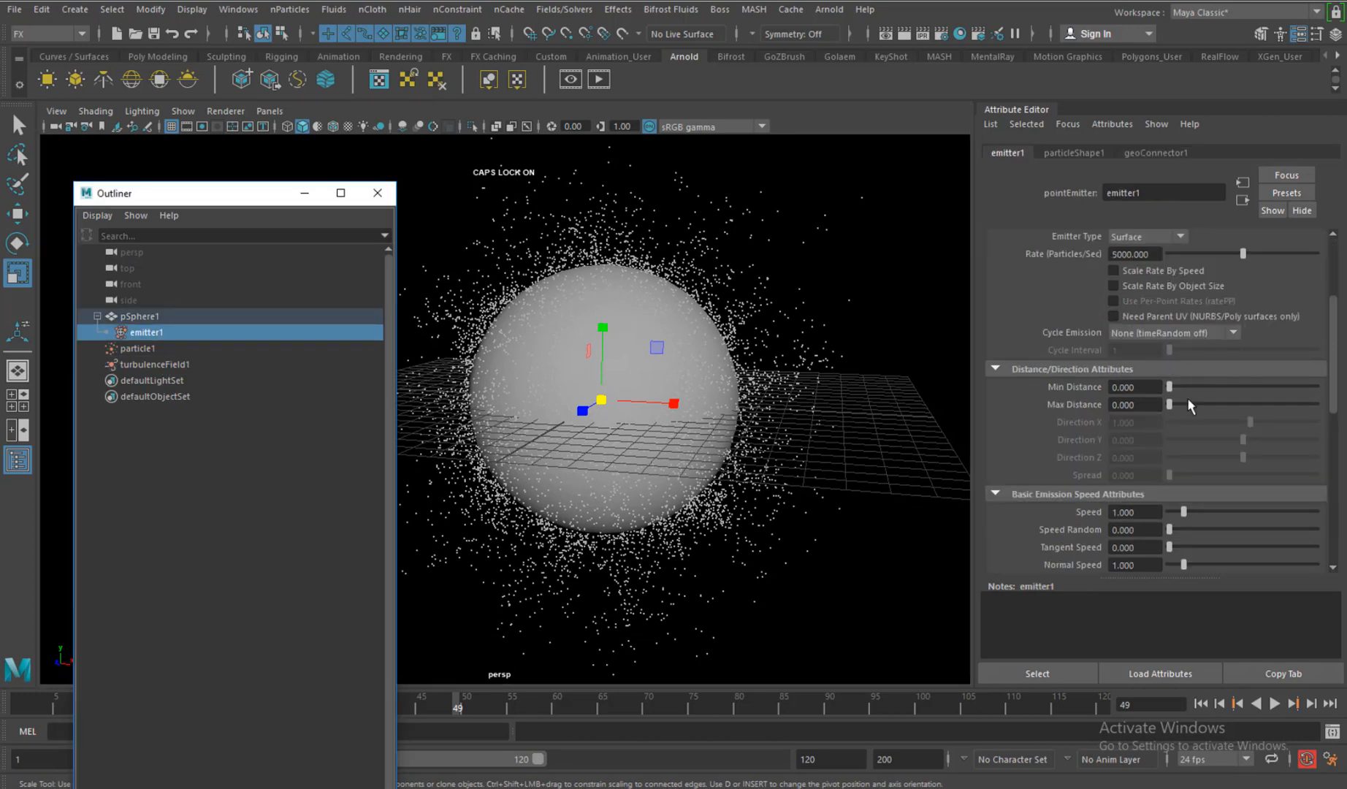
{"action": "left_click_drag", "start_coordinate": [1181, 511], "coordinate": [1179, 519]}
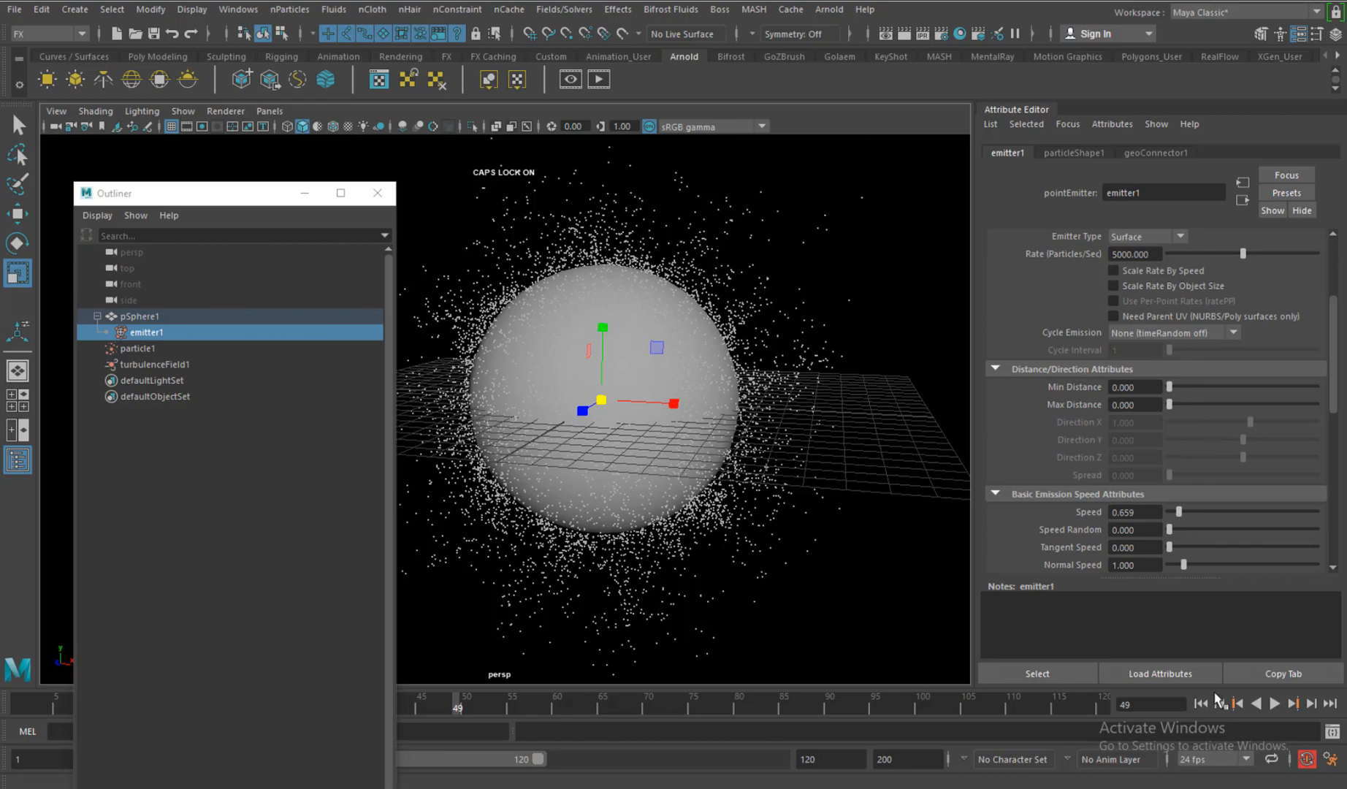
{"action": "left_click", "coordinate": [1200, 702]}
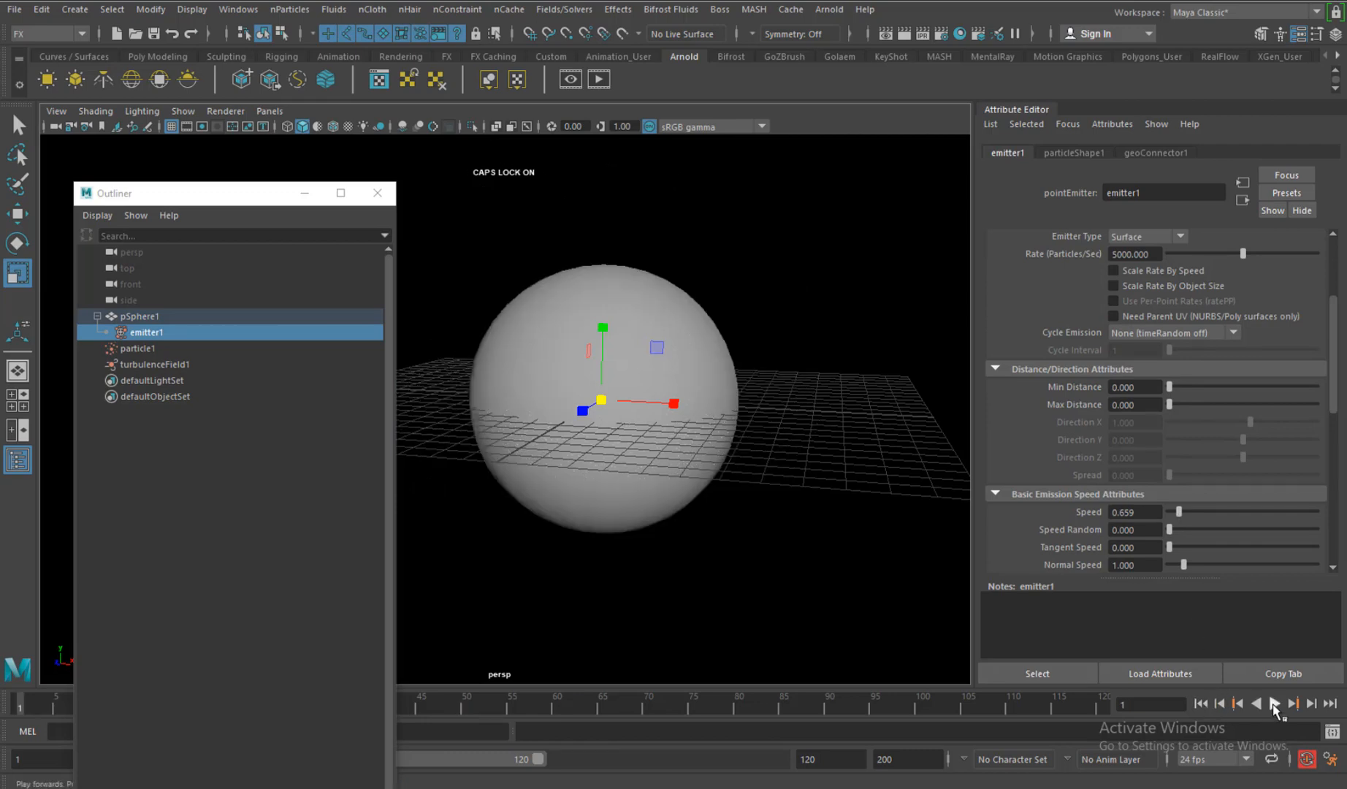
{"action": "left_click", "coordinate": [1274, 704]}
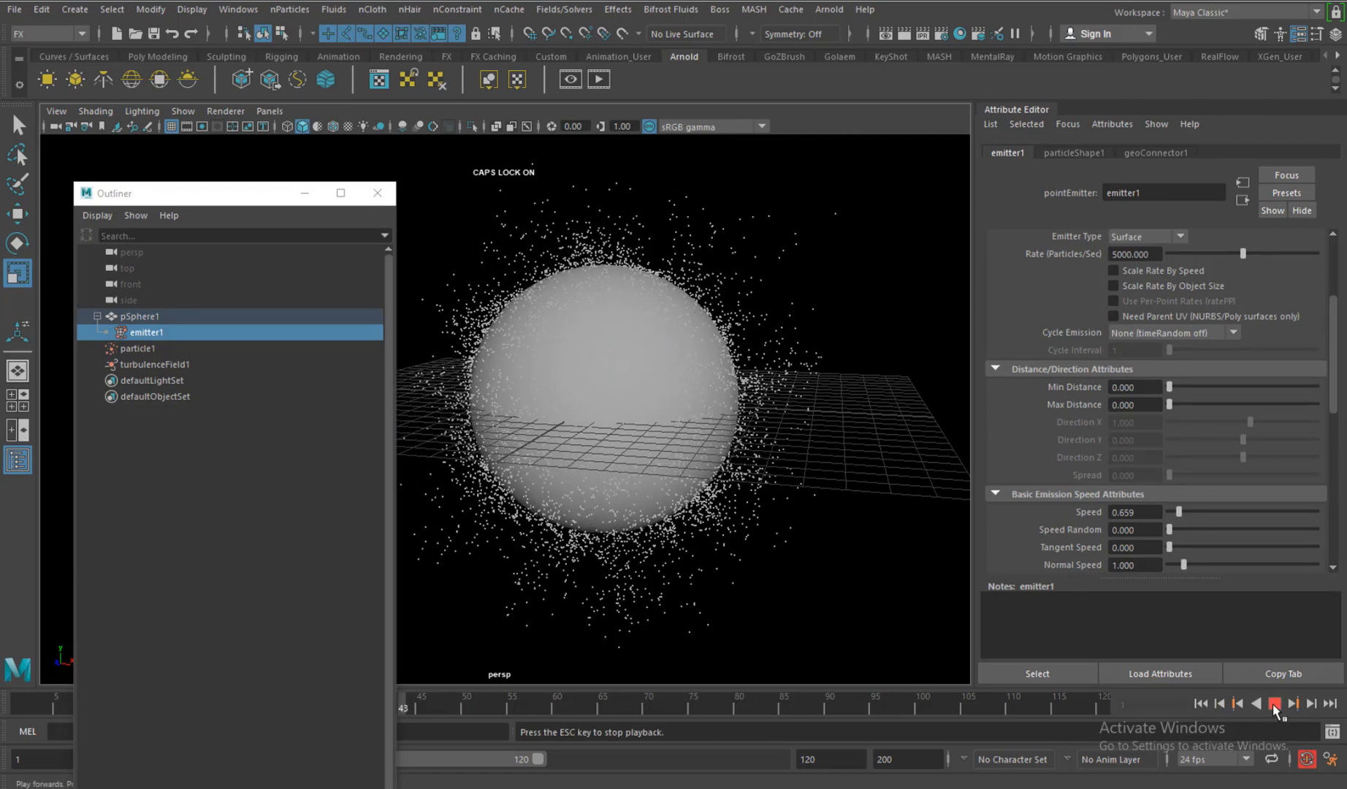
{"action": "left_click", "coordinate": [1273, 702]}
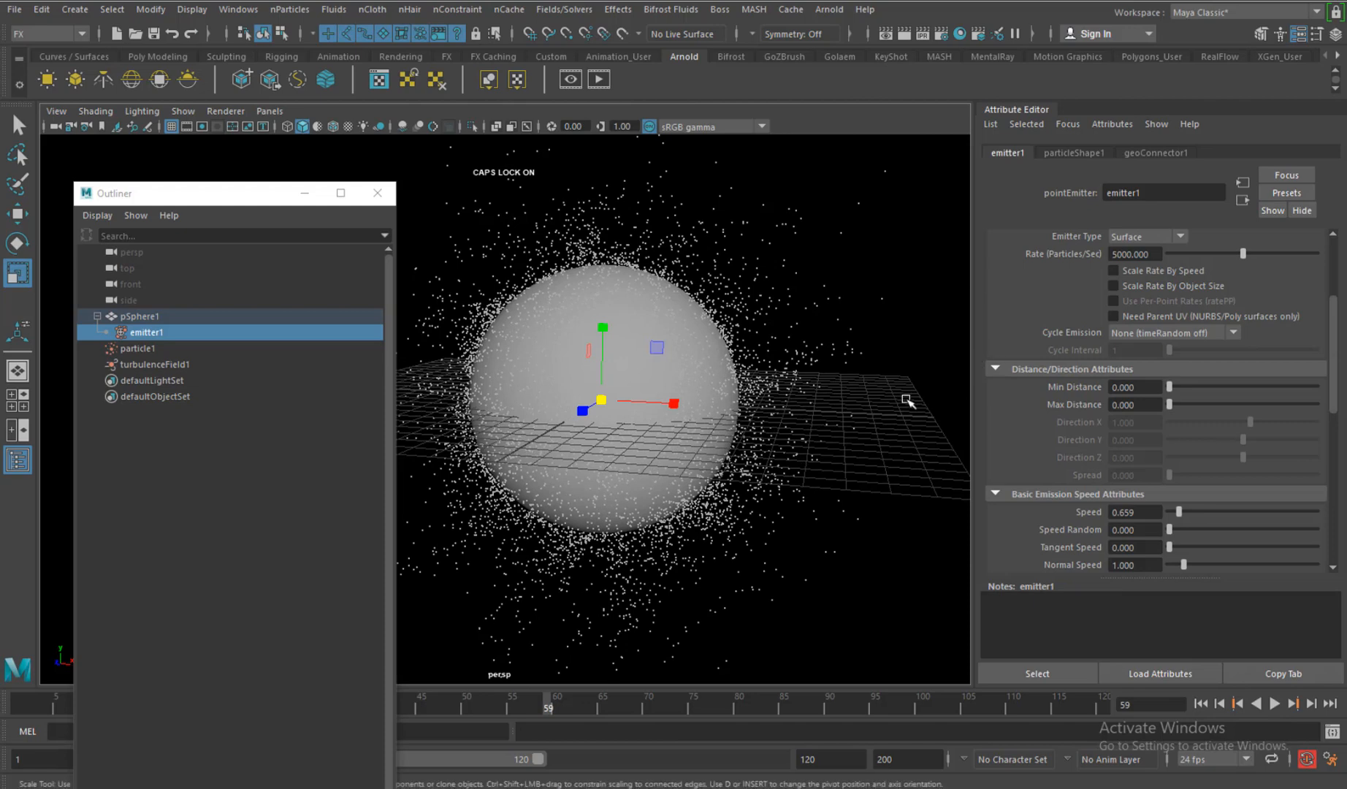
{"action": "right_click_drag", "start_coordinate": [886, 399], "coordinate": [860, 397], "text": "alt"}
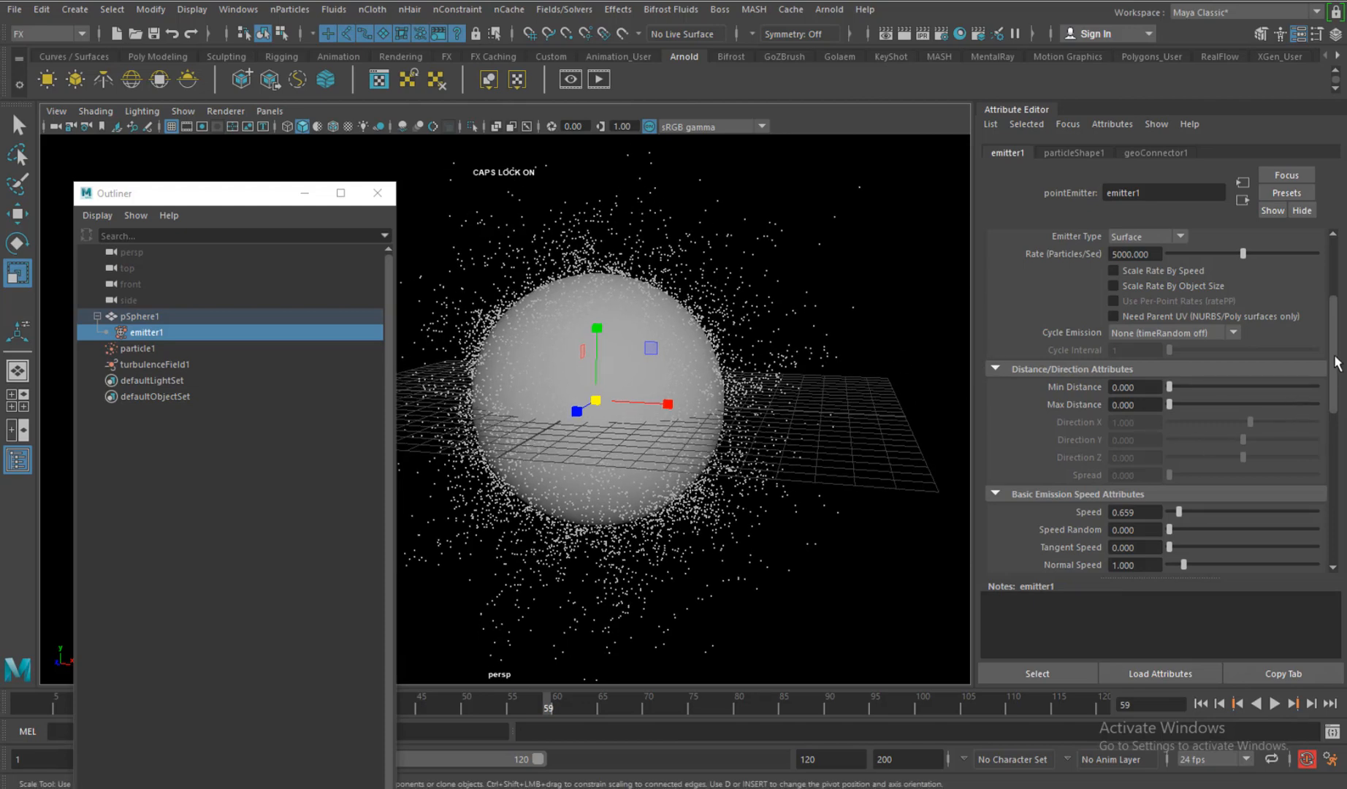
- Set the particle shape's Conserve to 0.97, replay the simulation from the first frame and select the particles
{"action": "scroll", "coordinate": [1324, 285], "scroll_direction": "up", "scroll_amount": 5}
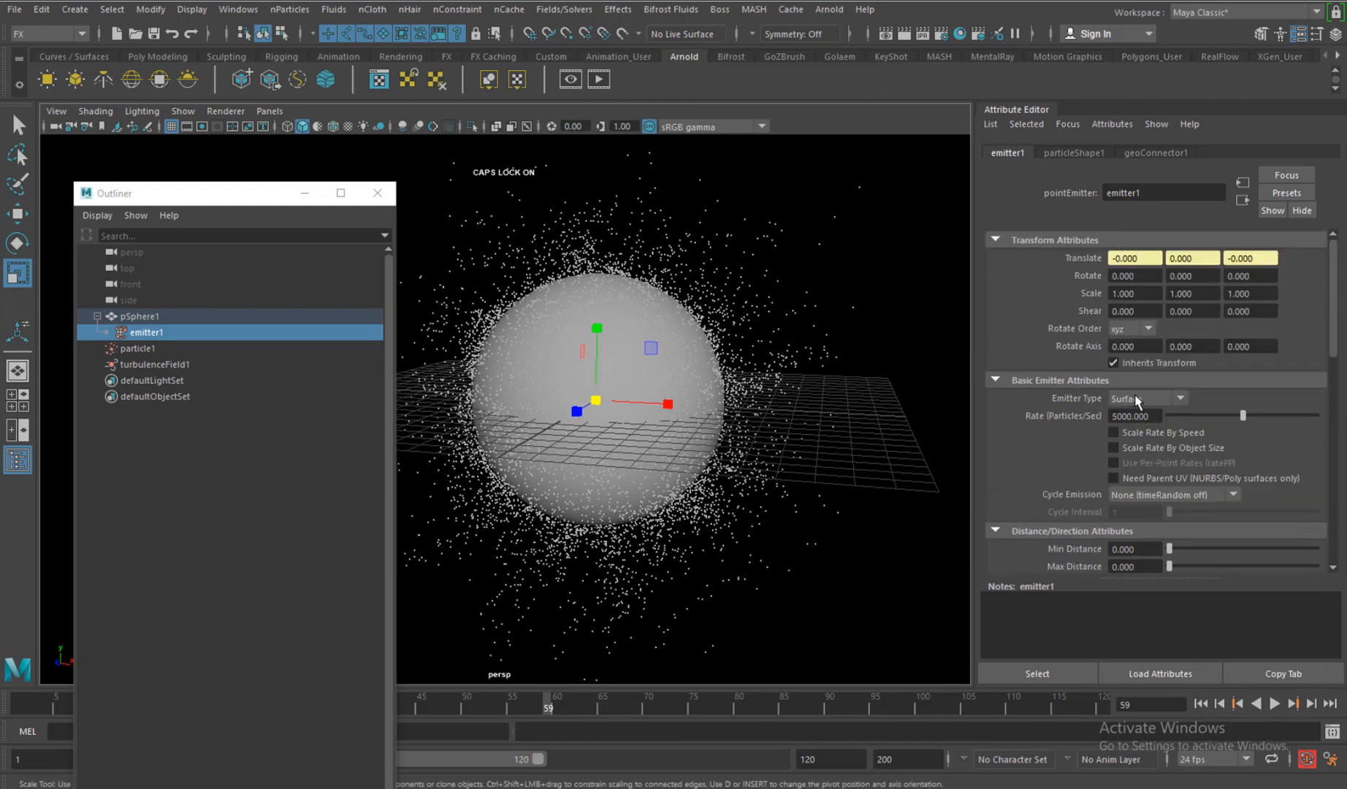
{"action": "left_click", "coordinate": [1074, 154]}
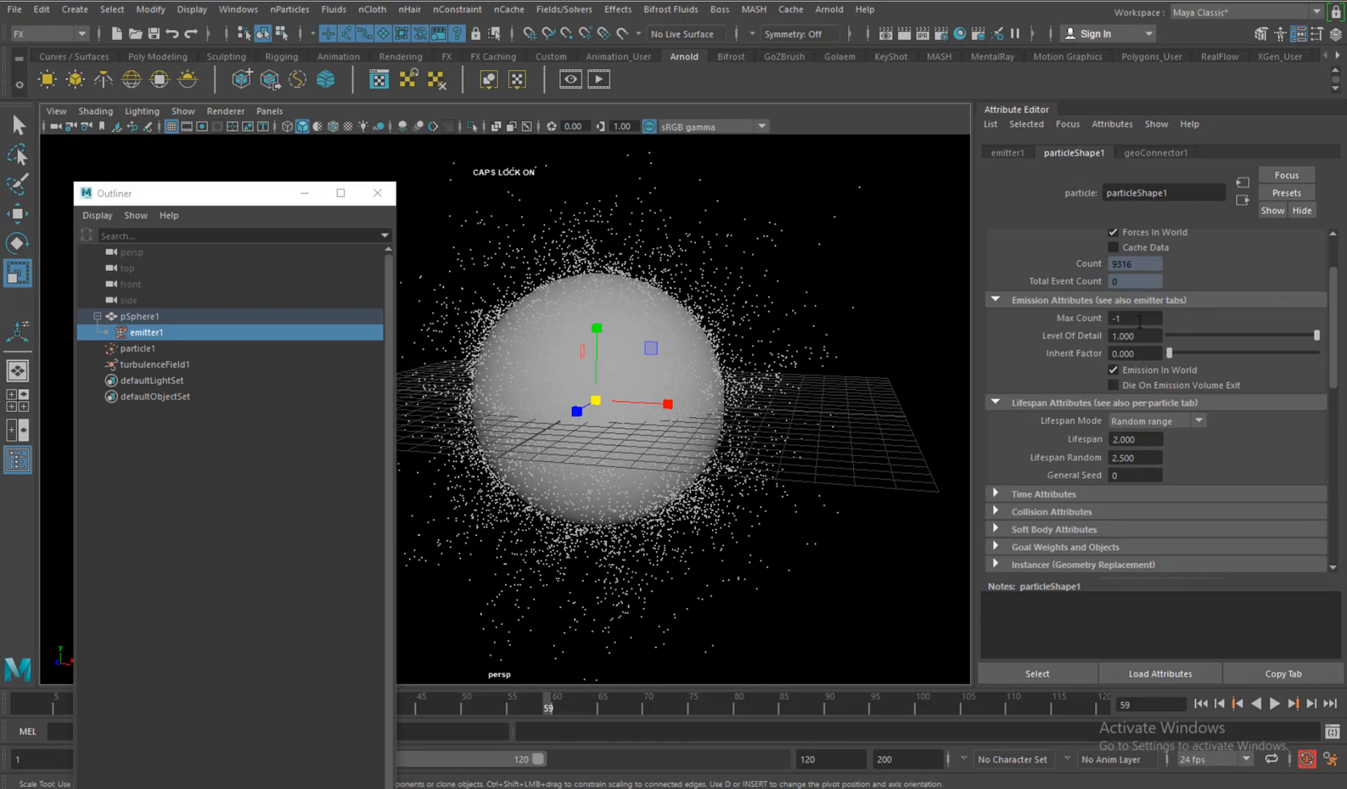
{"action": "scroll", "coordinate": [1140, 321], "scroll_direction": "up", "scroll_amount": 3}
{"action": "double_click", "coordinate": [1141, 291]}
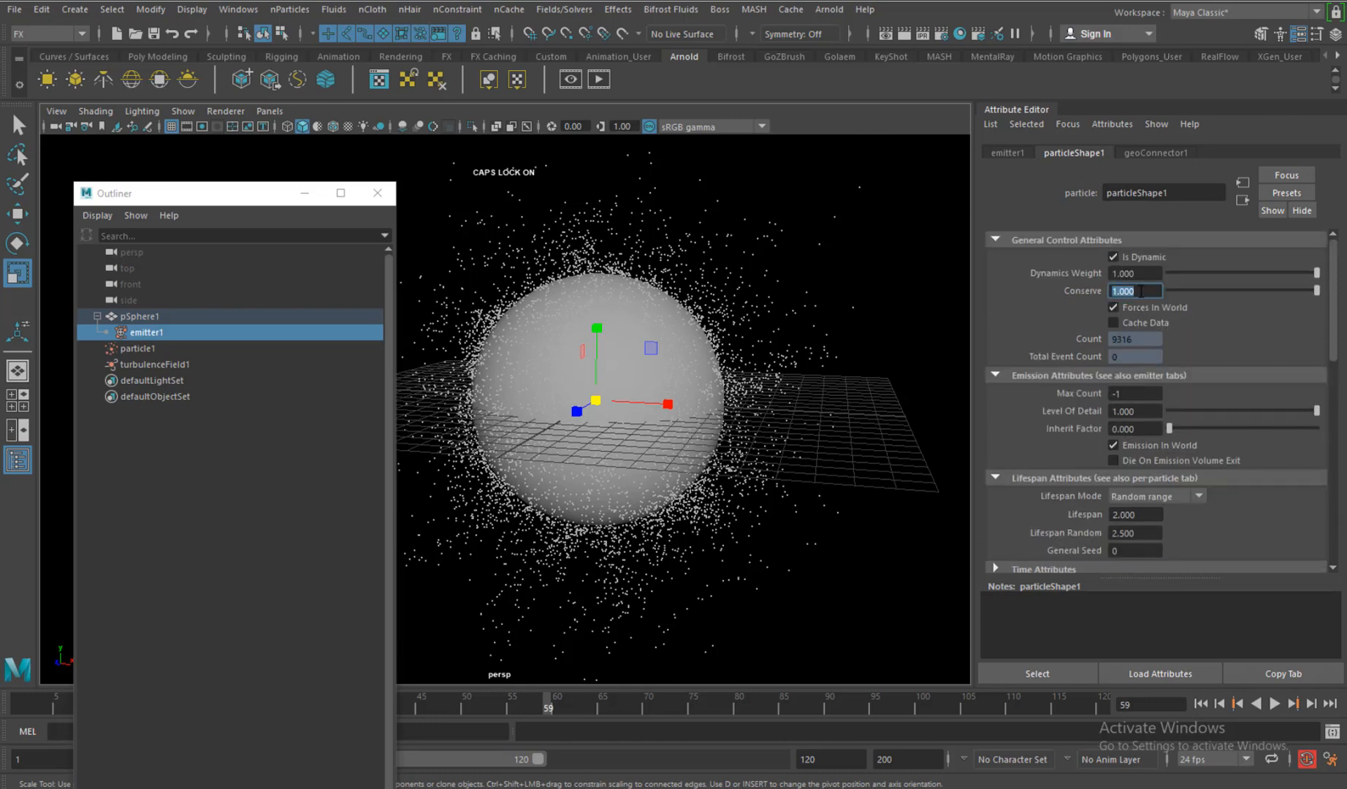
{"action": "type", "text": ".97"}
{"action": "key", "text": "Return"}
{"action": "left_click", "coordinate": [1201, 703]}
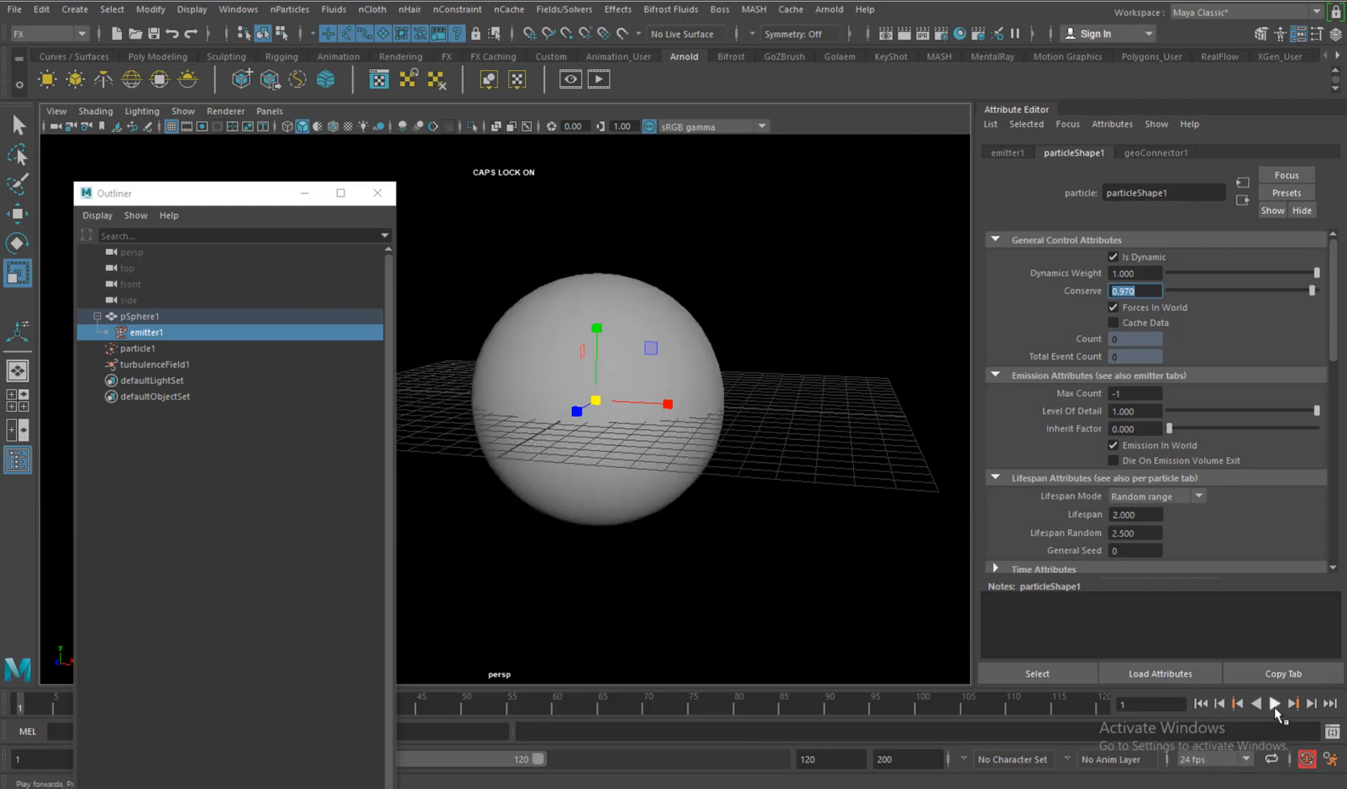
{"action": "left_click", "coordinate": [1275, 703]}
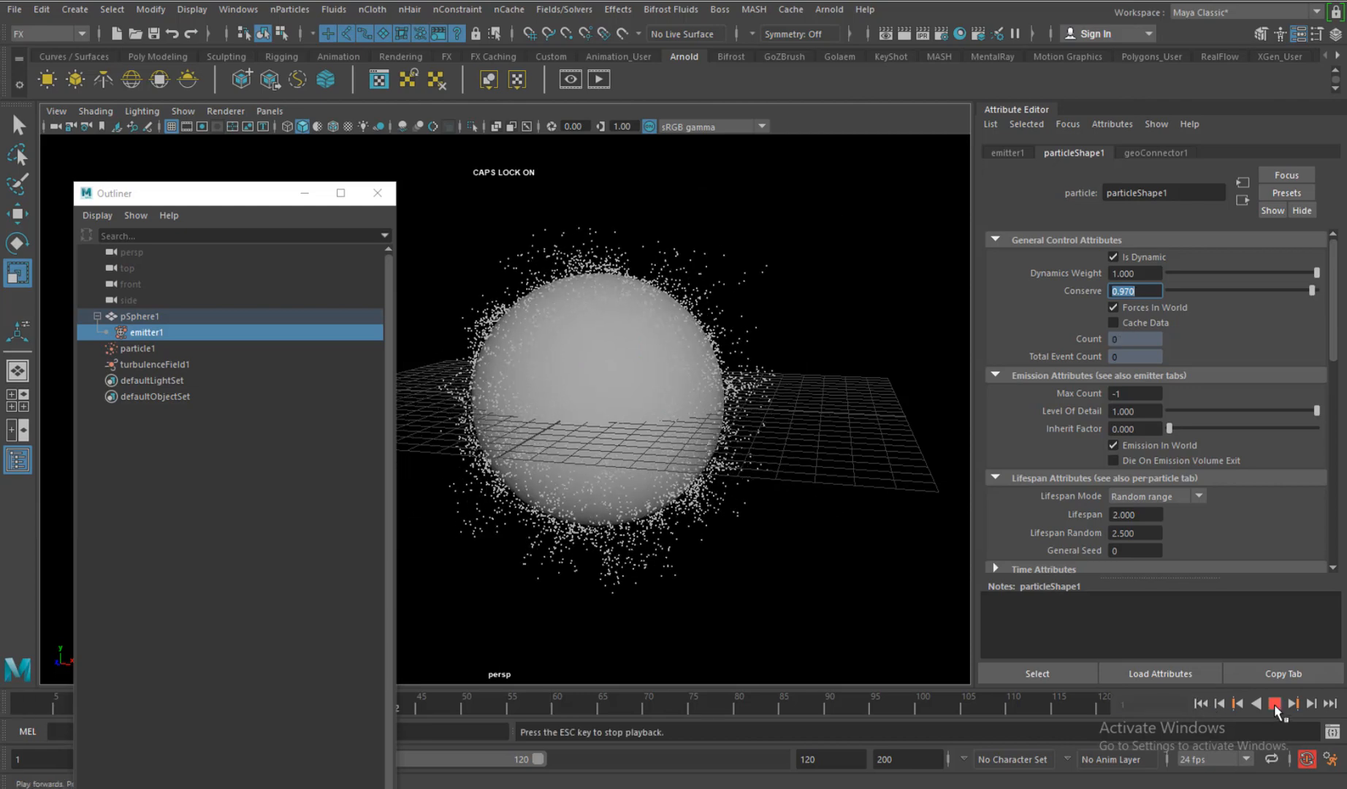
{"action": "left_click", "coordinate": [1275, 703]}
{"action": "left_click_drag", "start_coordinate": [818, 497], "coordinate": [797, 385], "text": "alt"}
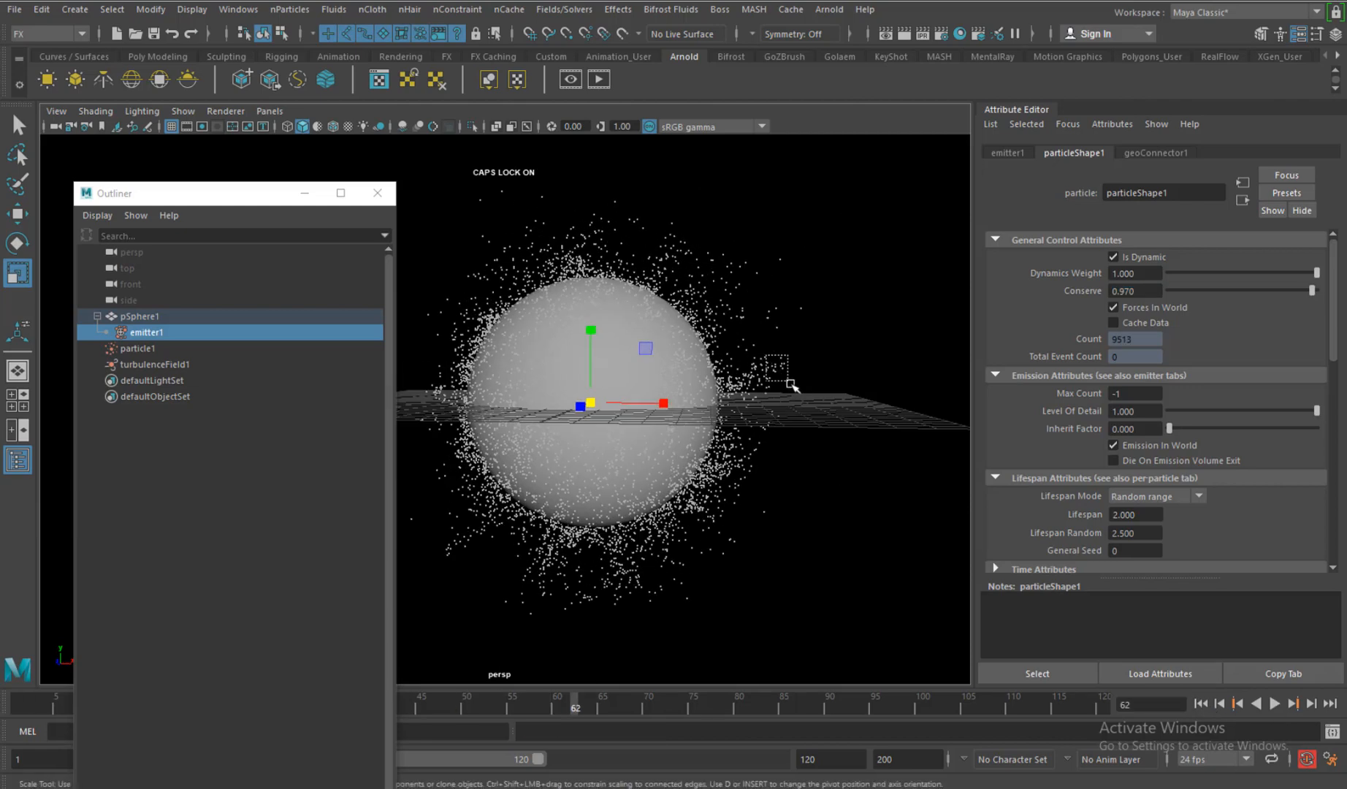
{"action": "left_click", "coordinate": [797, 387]}
{"action": "key", "text": "ctrl+shift+a"}
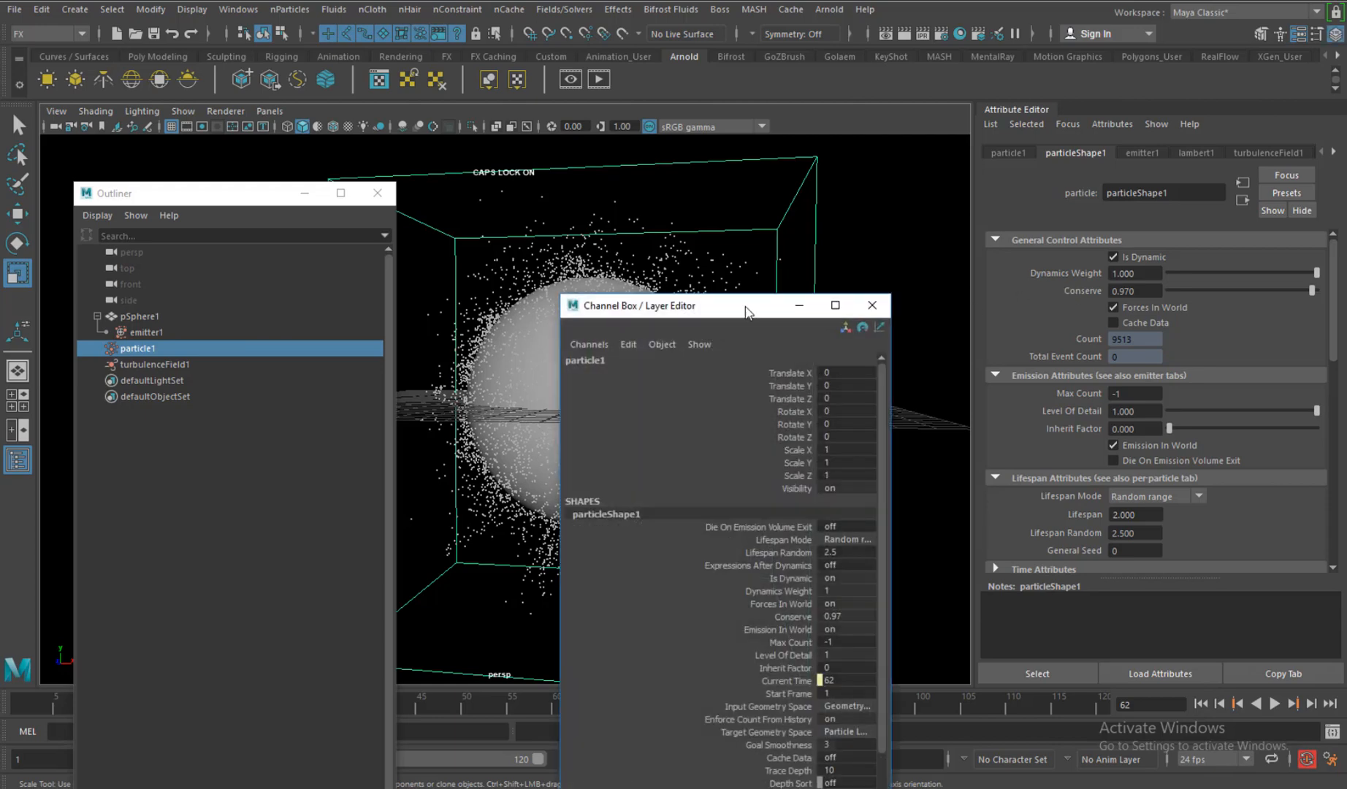
{"action": "left_click_drag", "start_coordinate": [752, 309], "coordinate": [919, 306]}
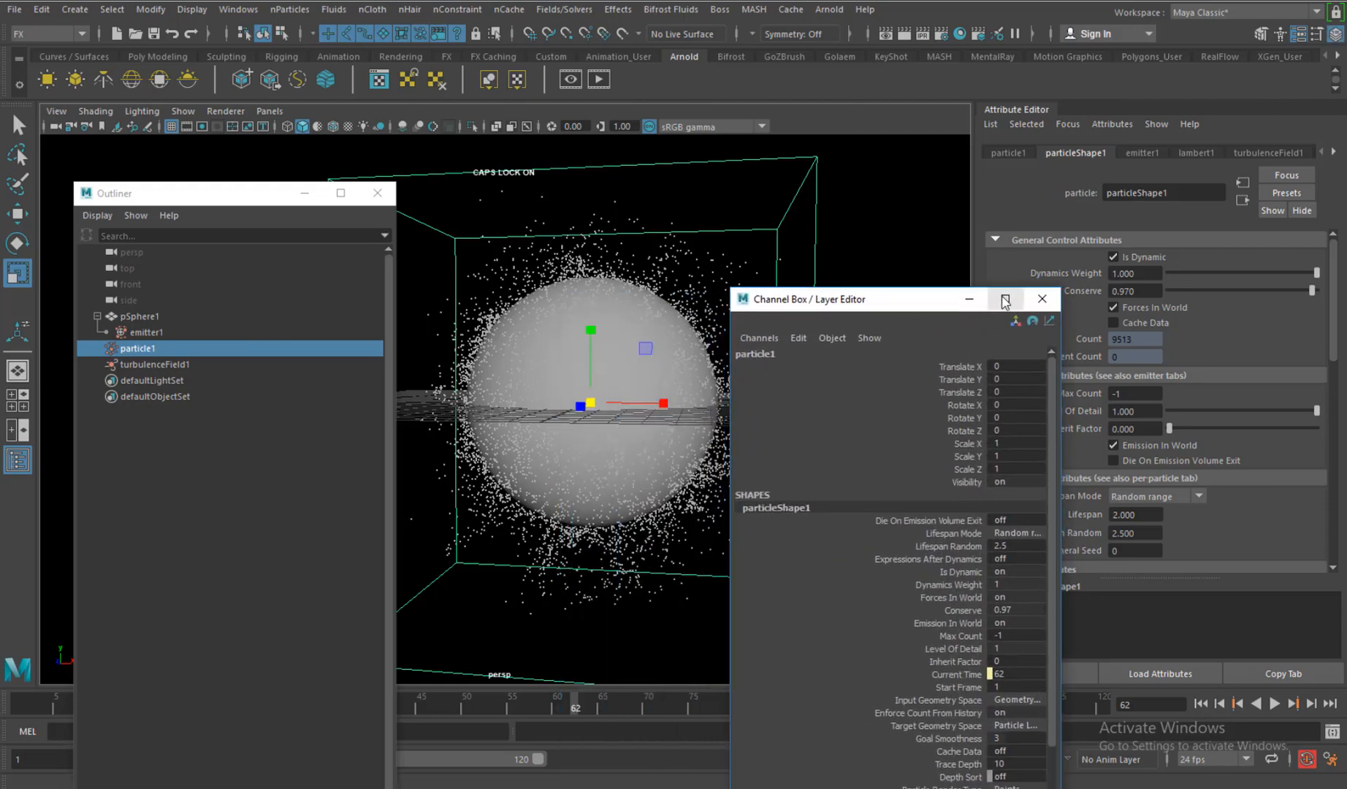
{"action": "left_click", "coordinate": [1046, 301]}
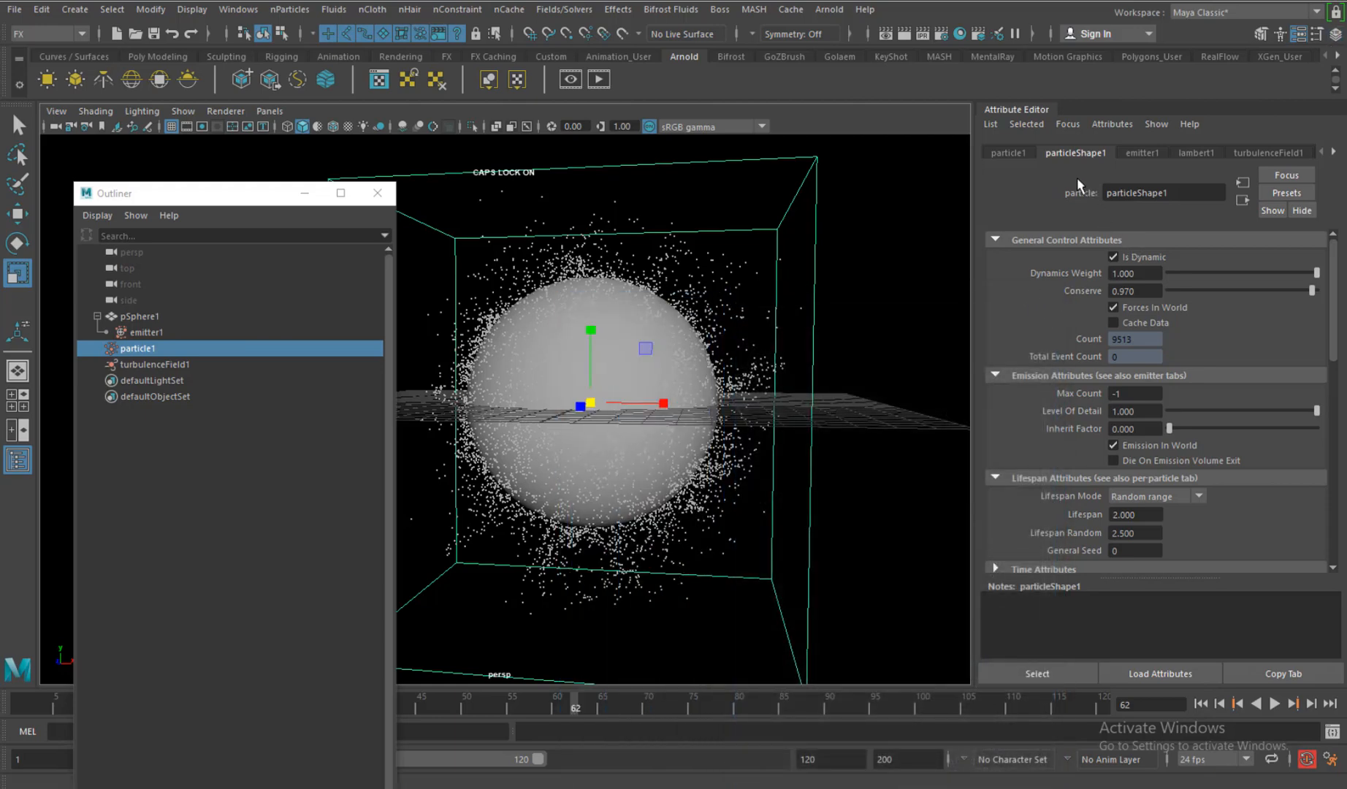
- Add the render attributes for the particles' current Points render type and enable Color Accum
{"action": "scroll", "coordinate": [1168, 471], "scroll_direction": "down", "scroll_amount": 7}
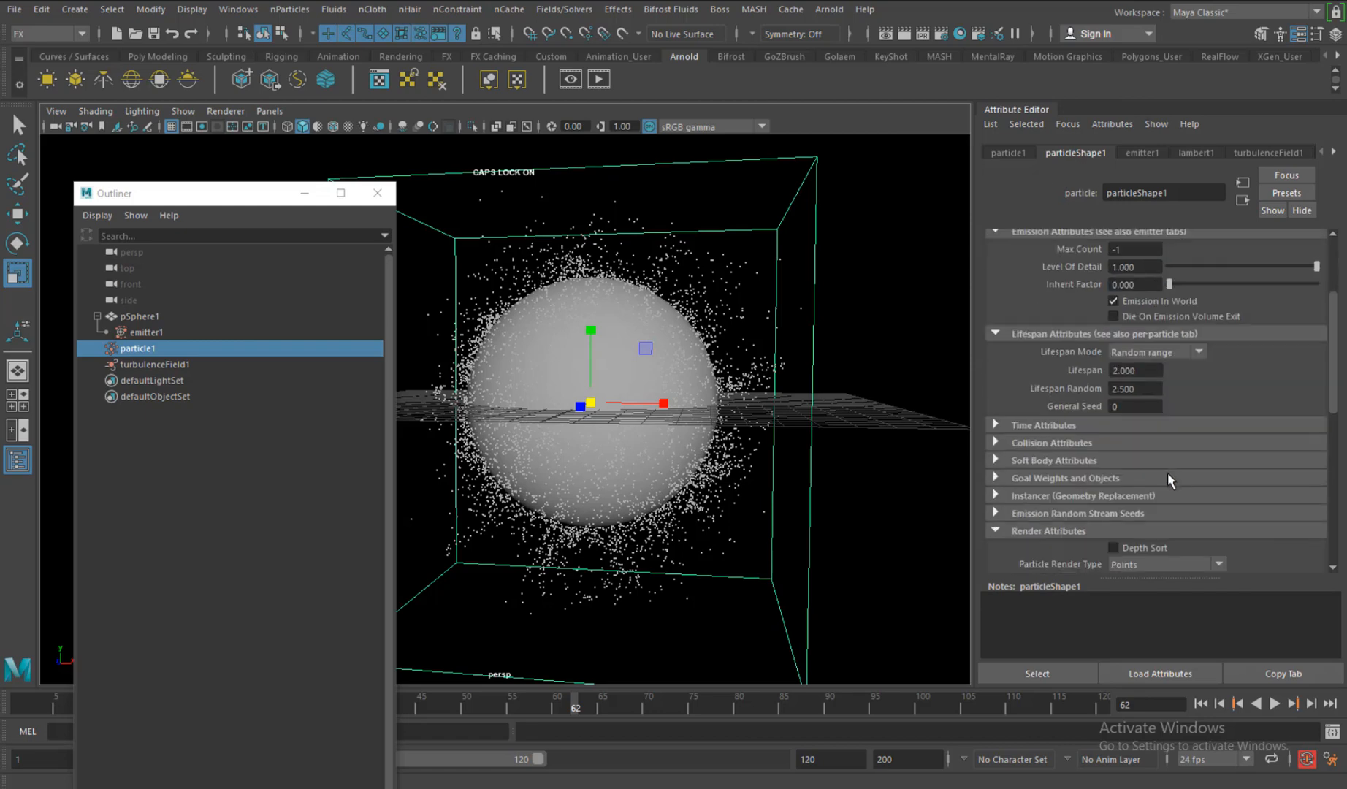
{"action": "left_click", "coordinate": [1161, 394]}
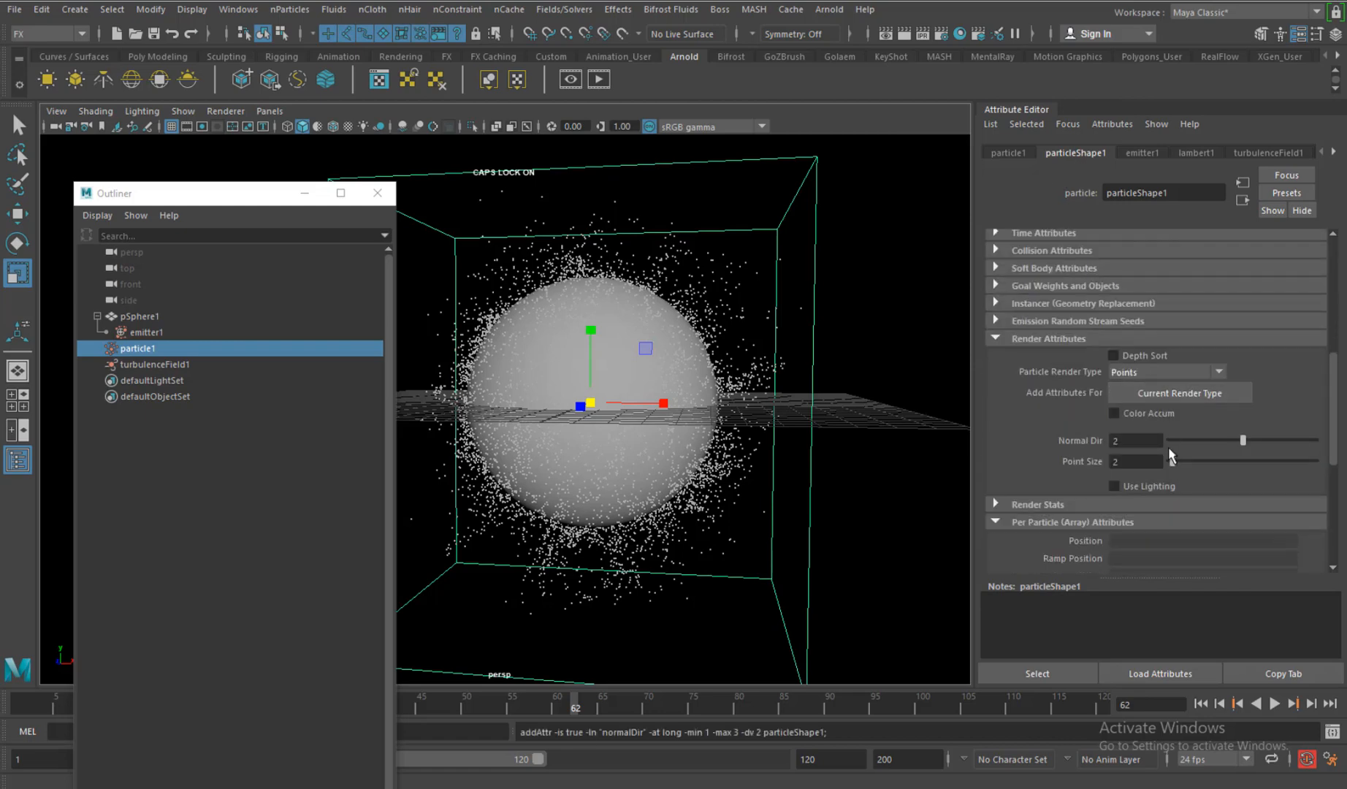
- Add a per-object color attribute to the particles and set Color Red to 0.2 and Color Green to 0.09
{"action": "scroll", "coordinate": [1329, 467], "scroll_direction": "down", "scroll_amount": 5}
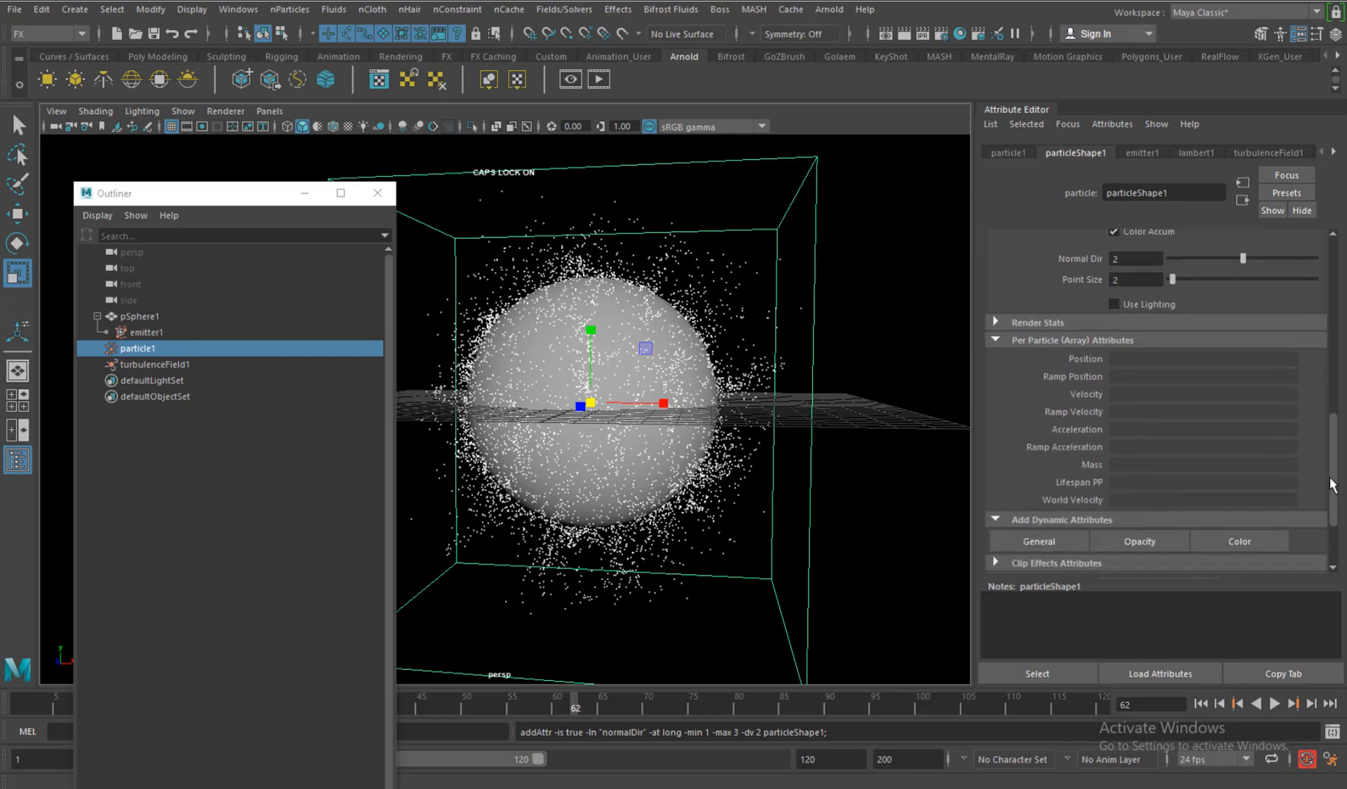
{"action": "left_click", "coordinate": [1244, 503]}
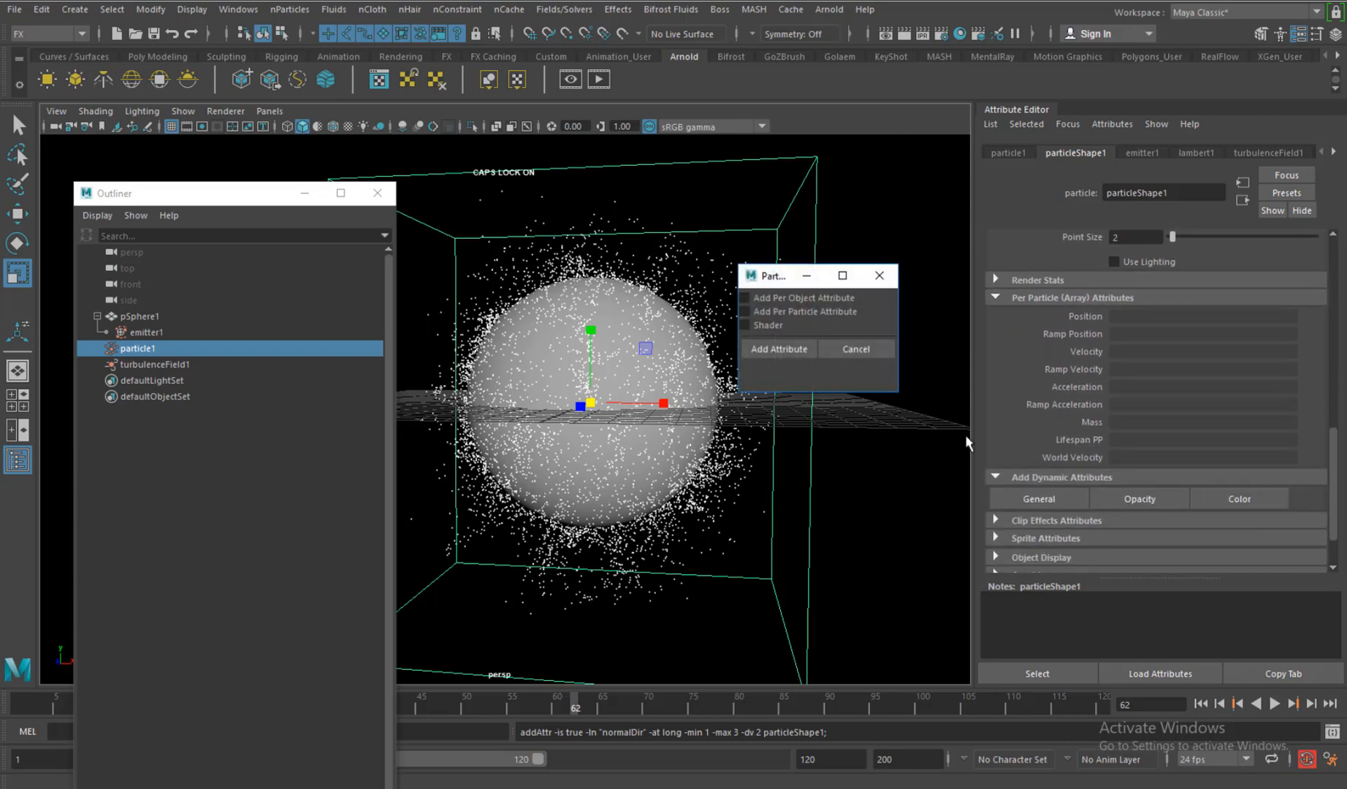
{"action": "left_click", "coordinate": [779, 350]}
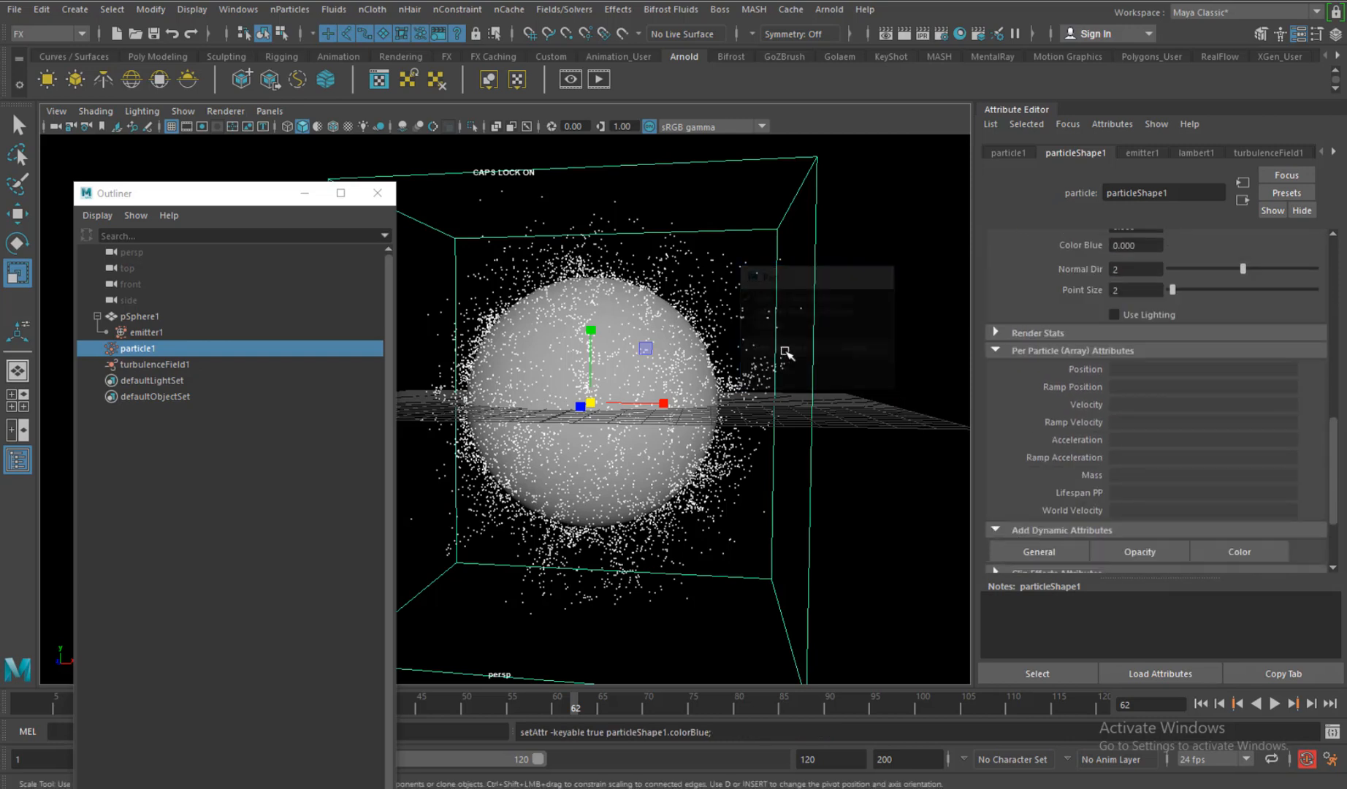
{"action": "scroll", "coordinate": [1334, 428], "scroll_direction": "up", "scroll_amount": 3}
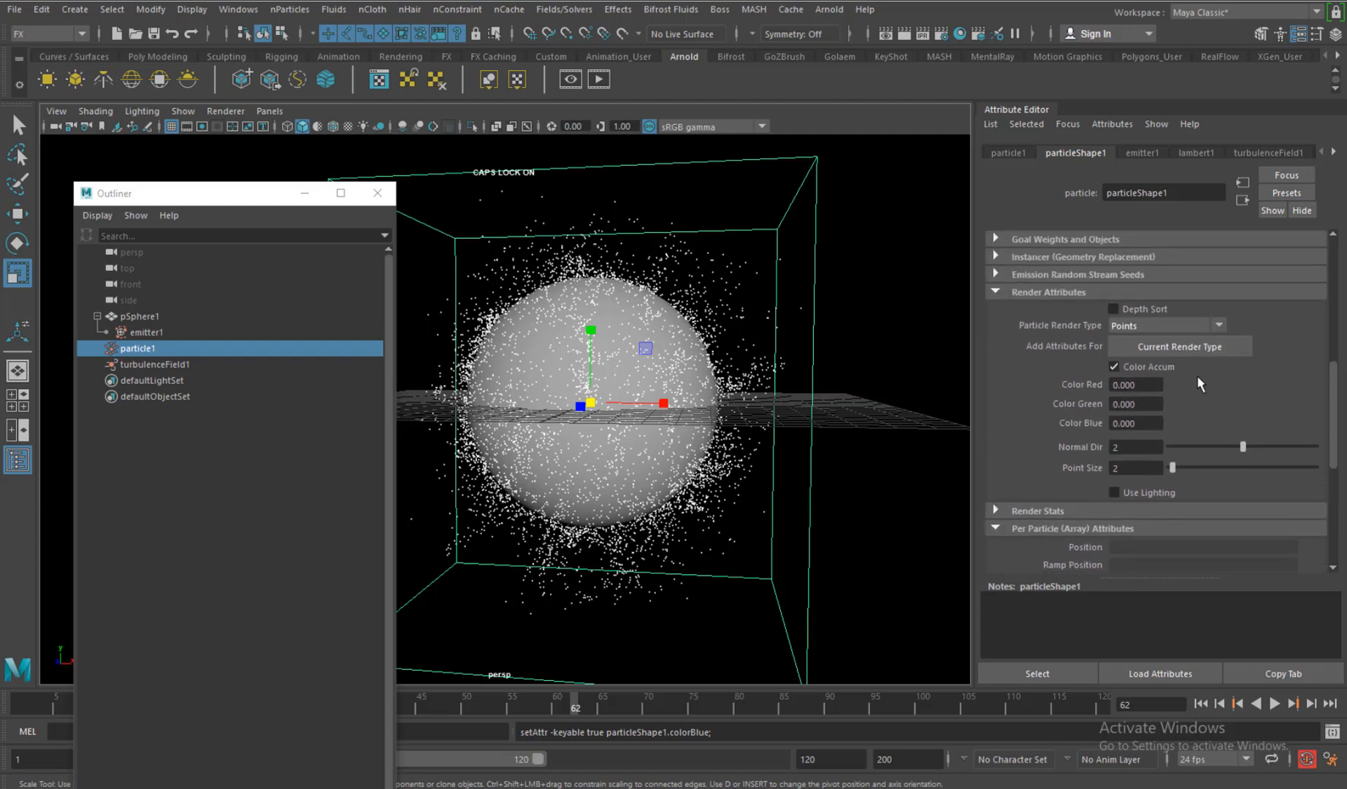
{"action": "left_click_drag", "start_coordinate": [1144, 385], "coordinate": [1150, 404], "text": "ctrl"}
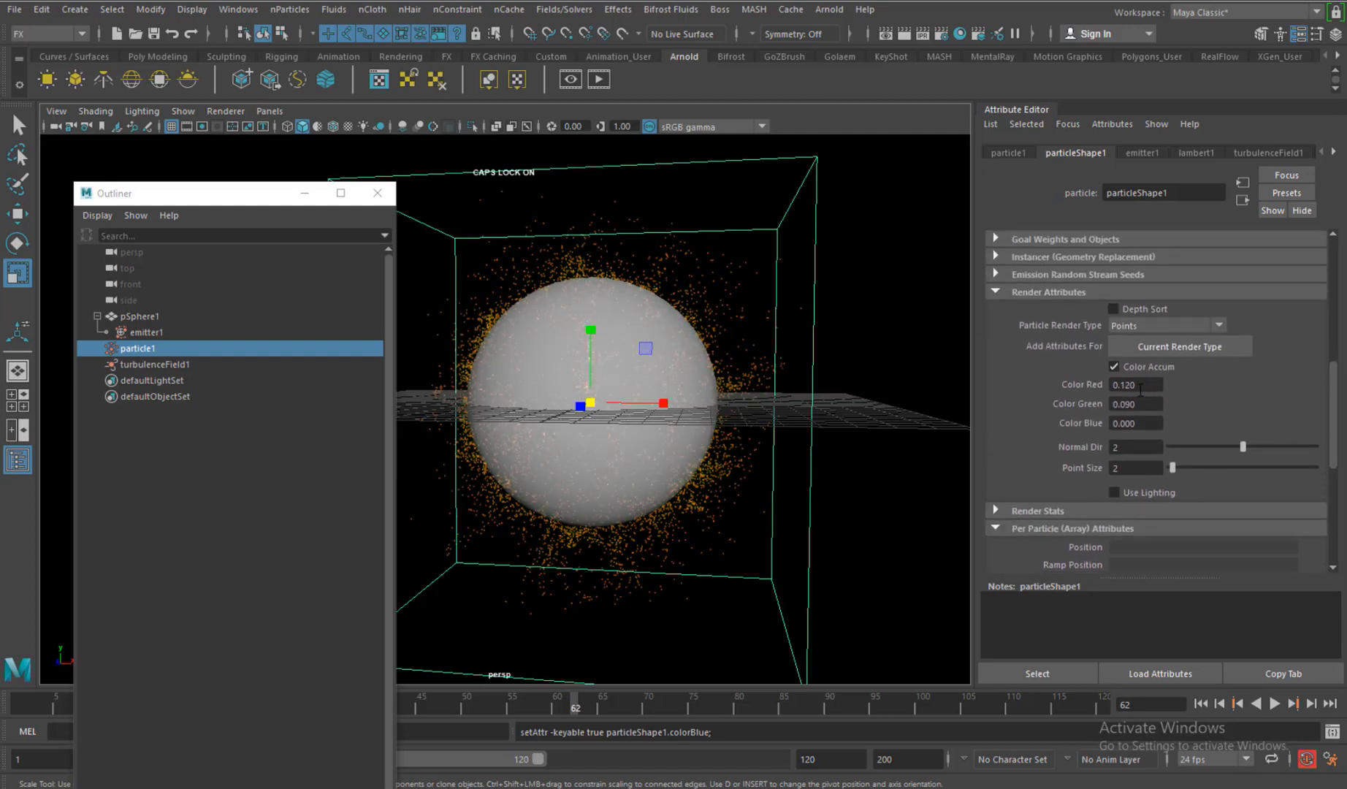
- Add a per-object opacity attribute set to 0.98 and adjust the particle color to Red 0.79 and Green 0.19
{"action": "scroll", "coordinate": [1321, 429], "scroll_direction": "down", "scroll_amount": 4}
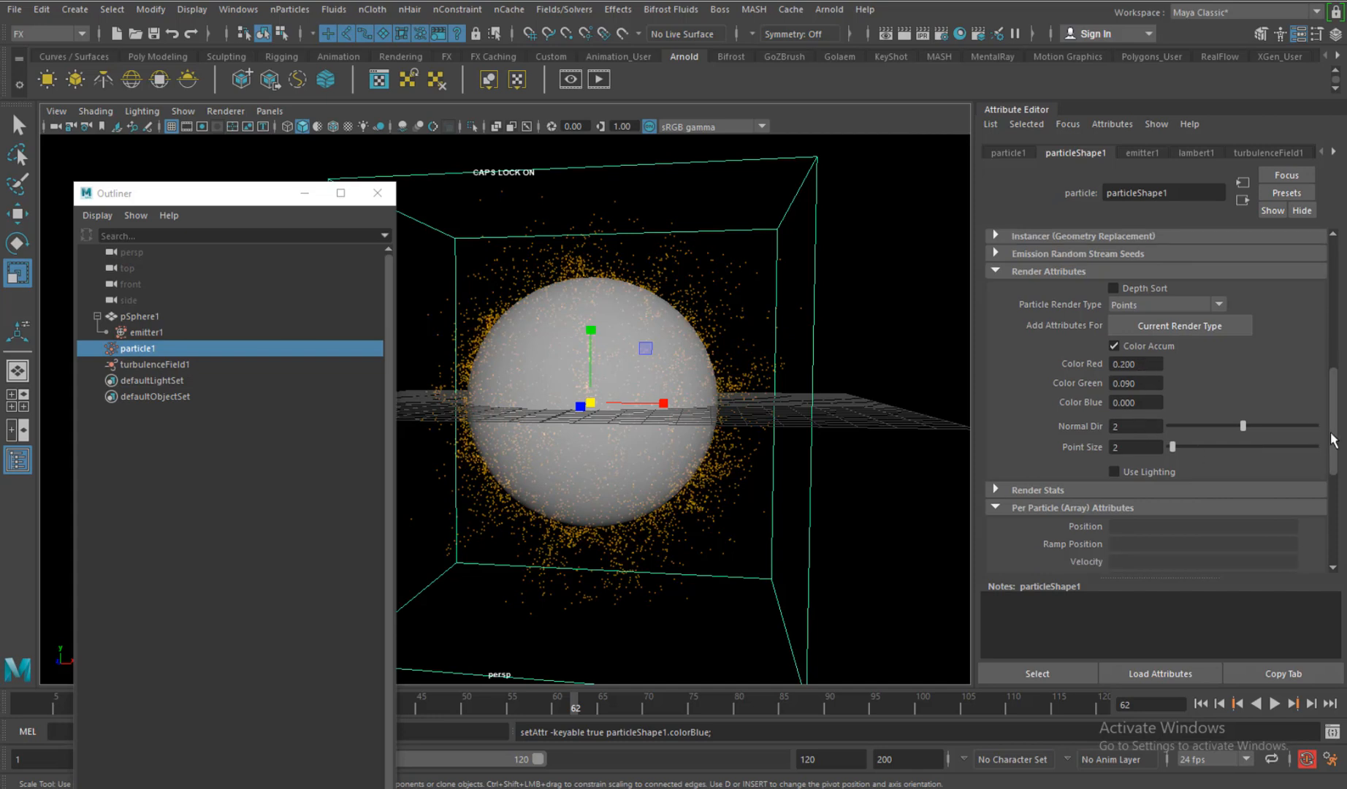
{"action": "left_click", "coordinate": [1139, 447]}
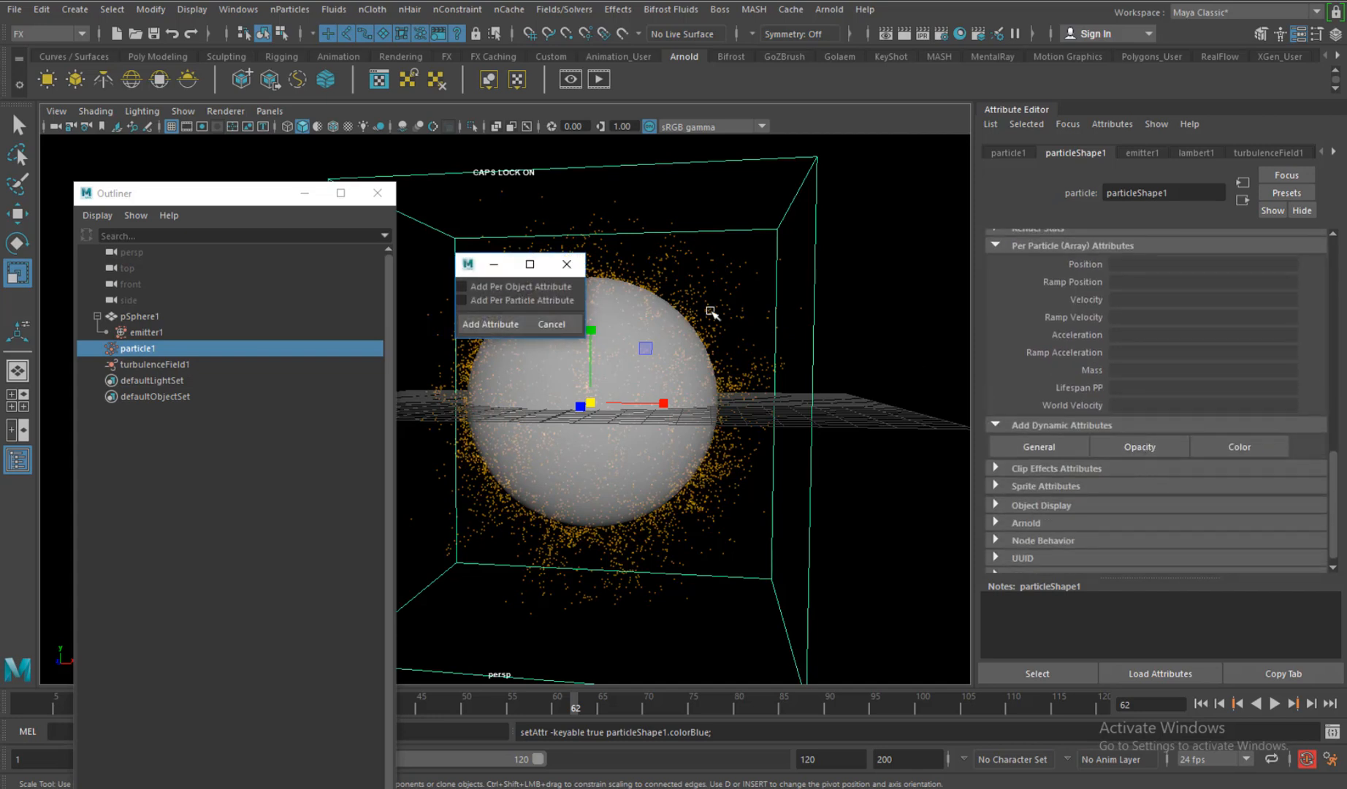
{"action": "left_click", "coordinate": [493, 324]}
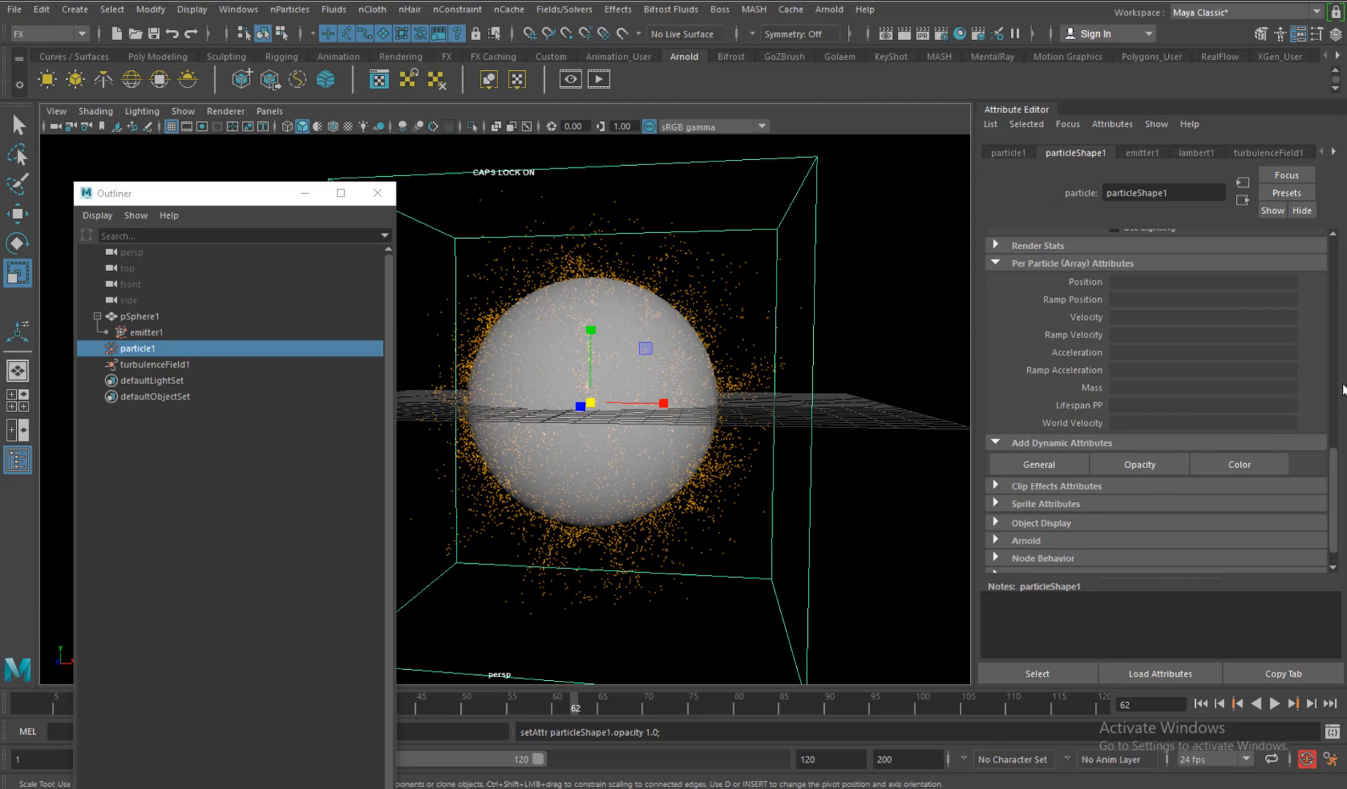
{"action": "scroll", "coordinate": [1335, 456], "scroll_direction": "up", "scroll_amount": 5}
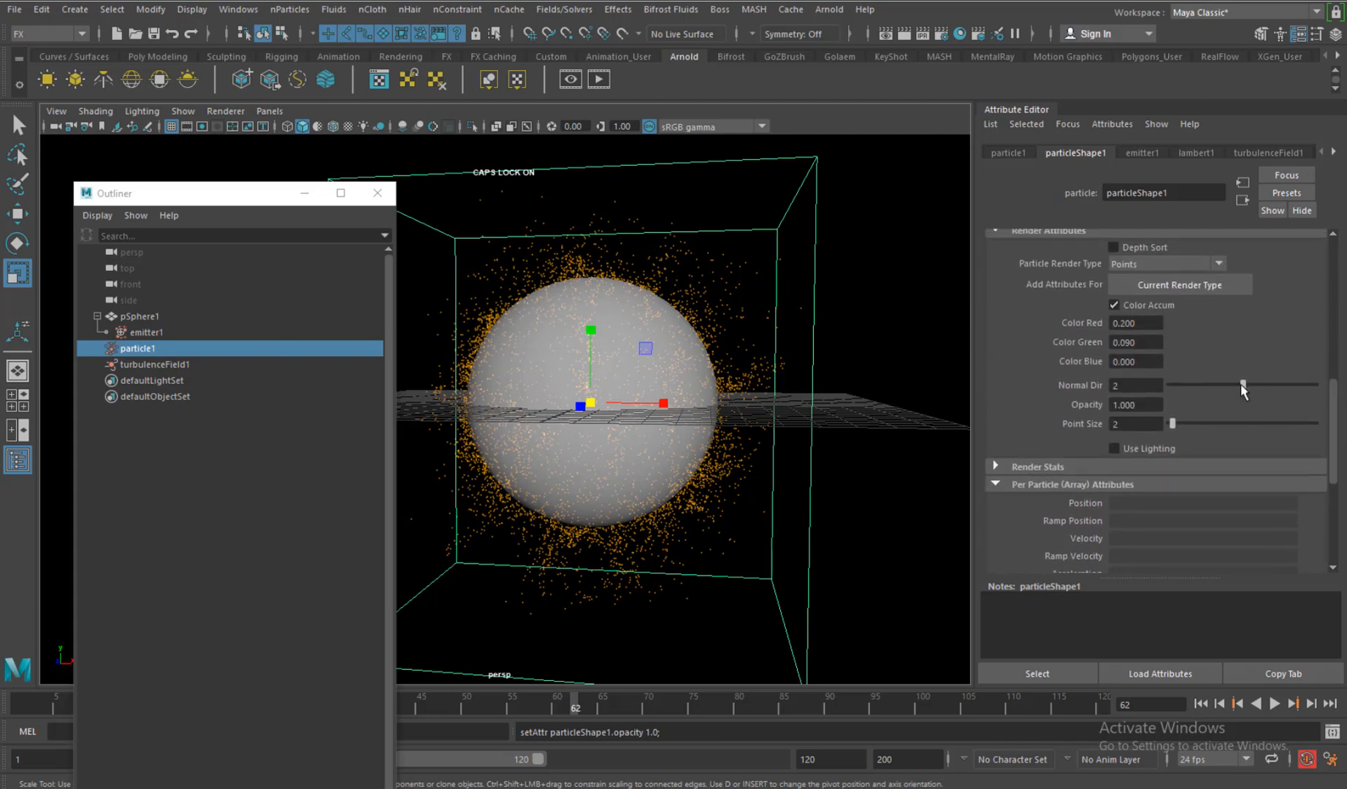
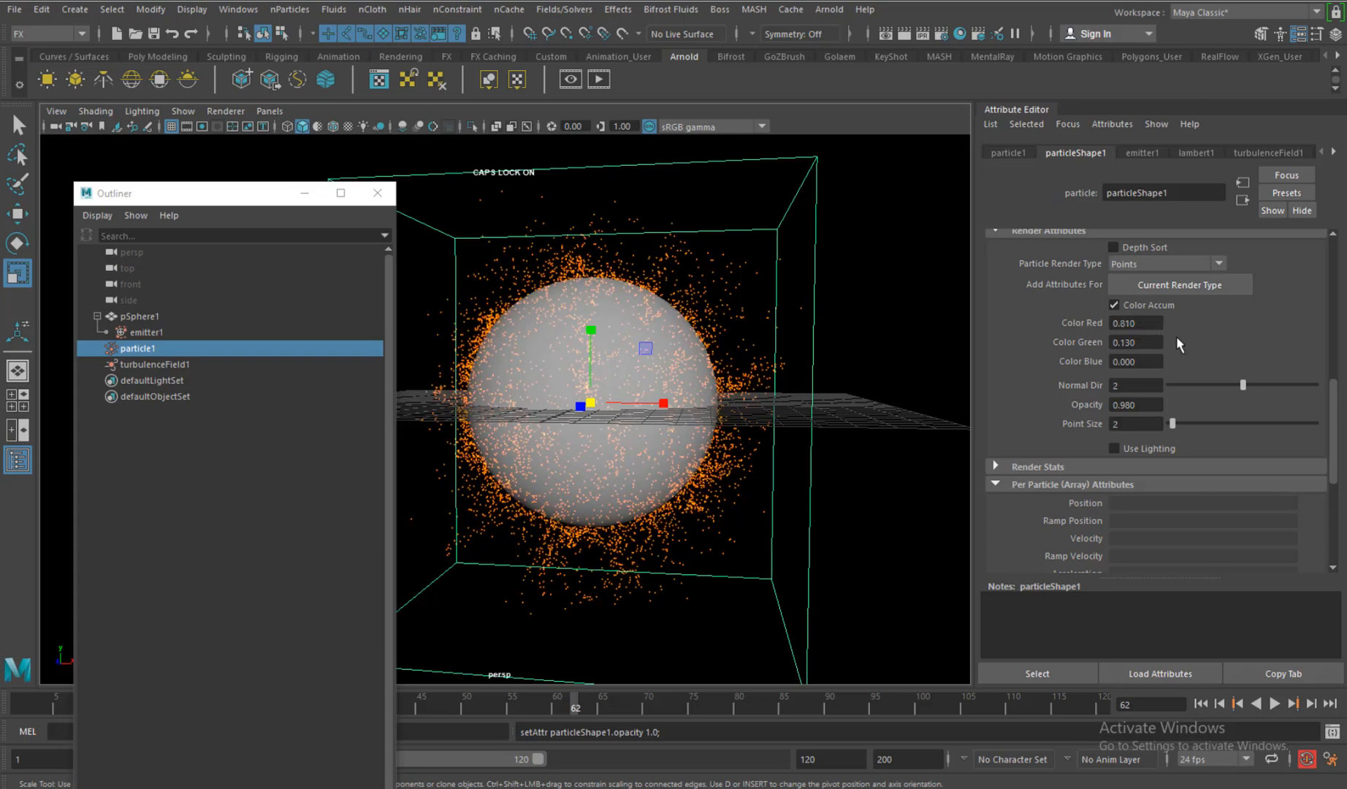
{"action": "left_click_drag", "start_coordinate": [1151, 343], "coordinate": [1150, 347], "text": "ctrl"}
- Hide the viewport grid and raise the particles' Color Red to 1.1
{"action": "scroll", "coordinate": [750, 322], "scroll_direction": "down", "scroll_amount": 3}
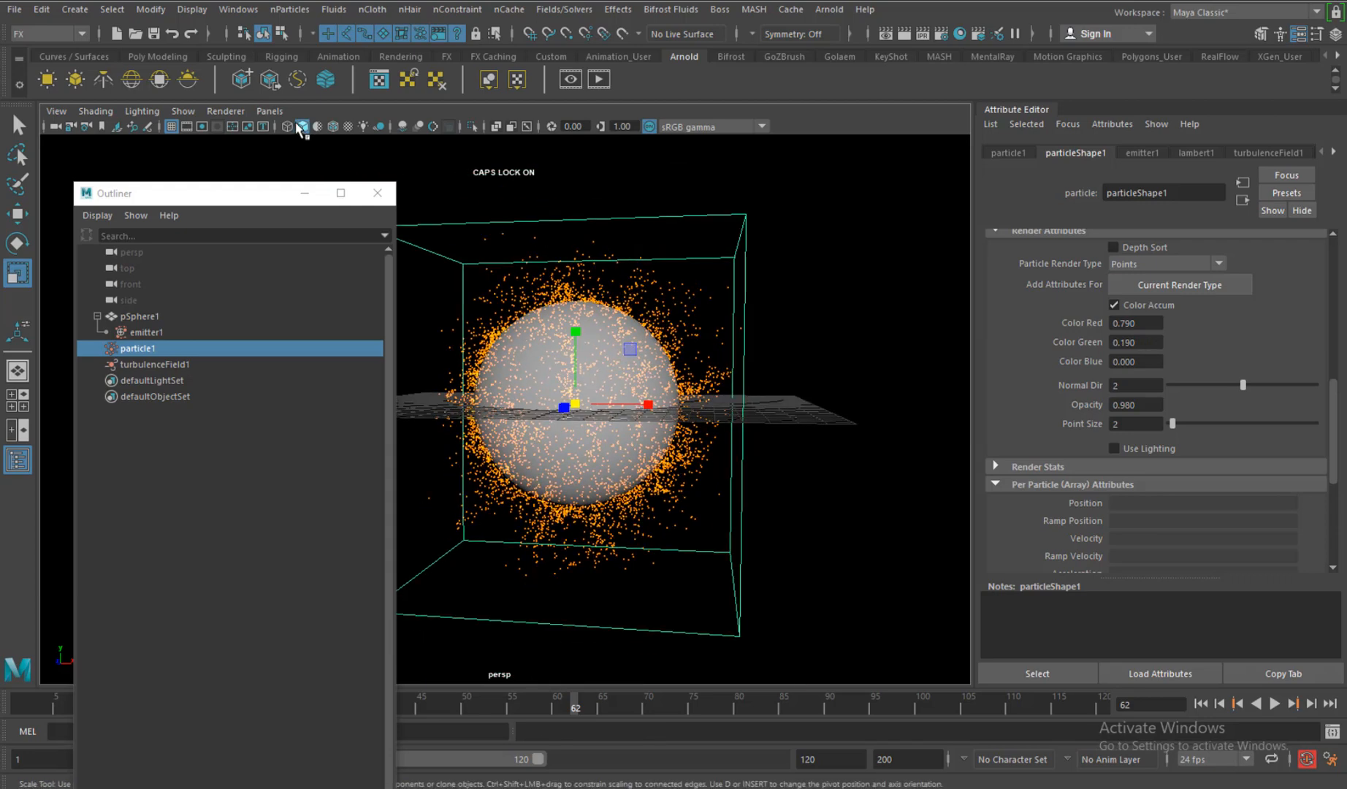
{"action": "left_click", "coordinate": [174, 128]}
{"action": "middle_click_drag", "start_coordinate": [598, 379], "coordinate": [664, 371], "text": "alt"}
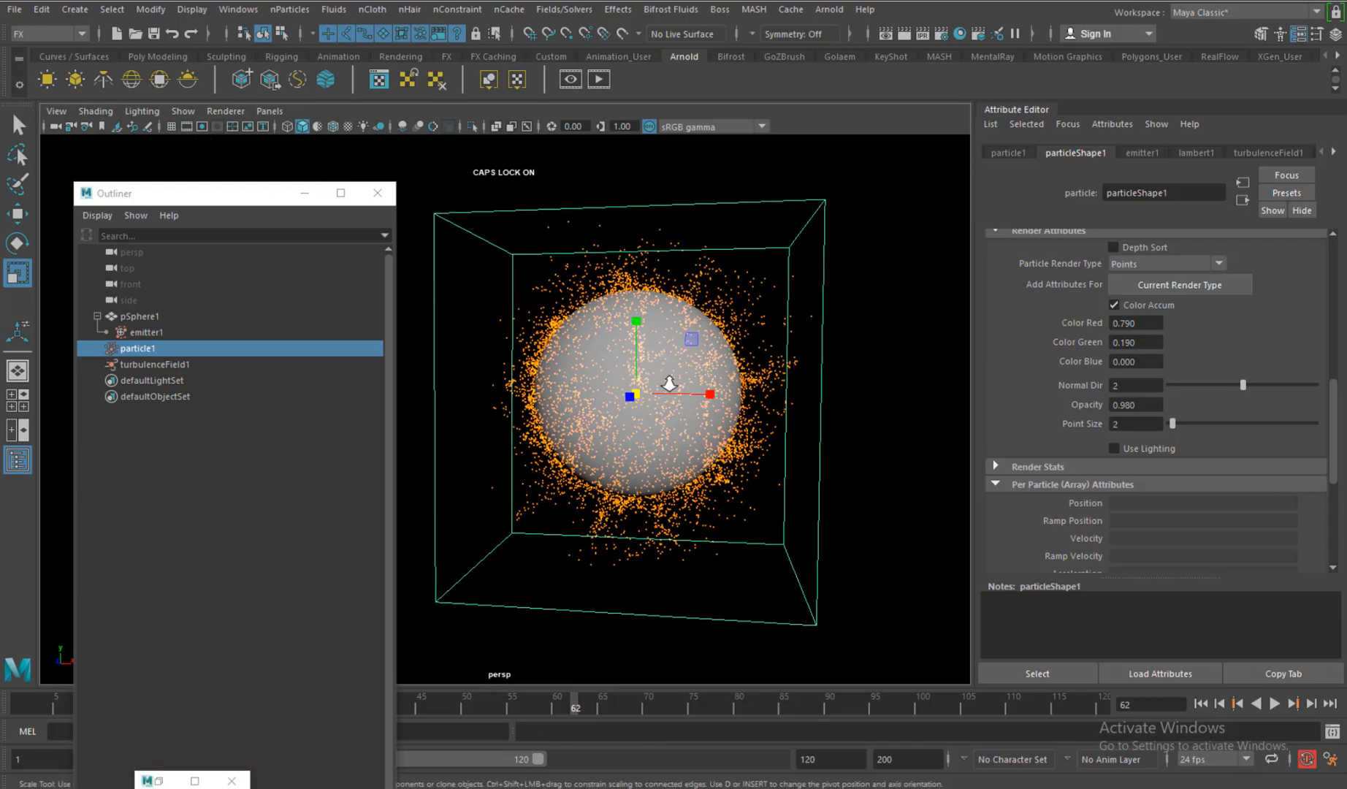
{"action": "scroll", "coordinate": [662, 370], "scroll_direction": "up", "scroll_amount": 2}
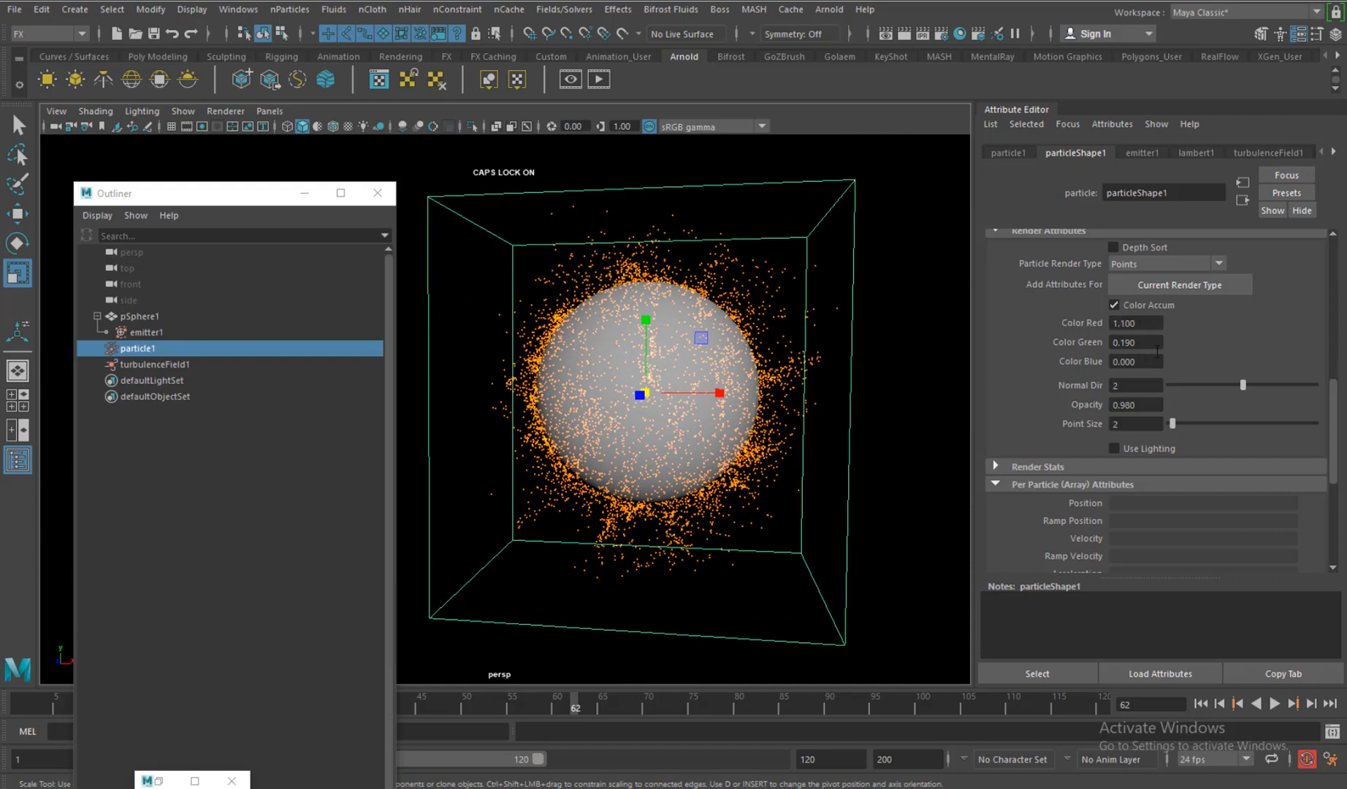
- Set the emitter's Rate to 10000 particles per second and replay the simulation from the first frame
{"action": "left_click_drag", "start_coordinate": [1333, 382], "coordinate": [1346, 285]}
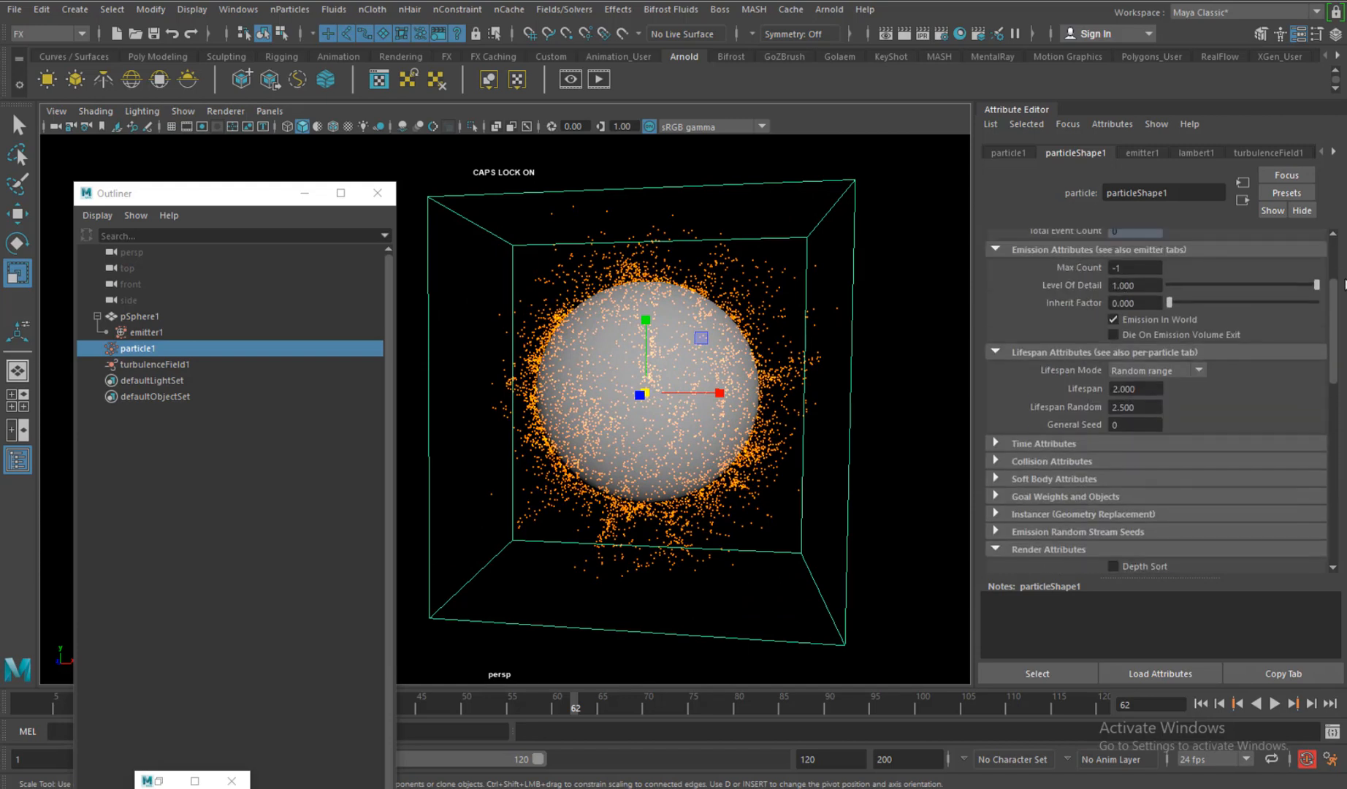
{"action": "left_click", "coordinate": [1147, 154]}
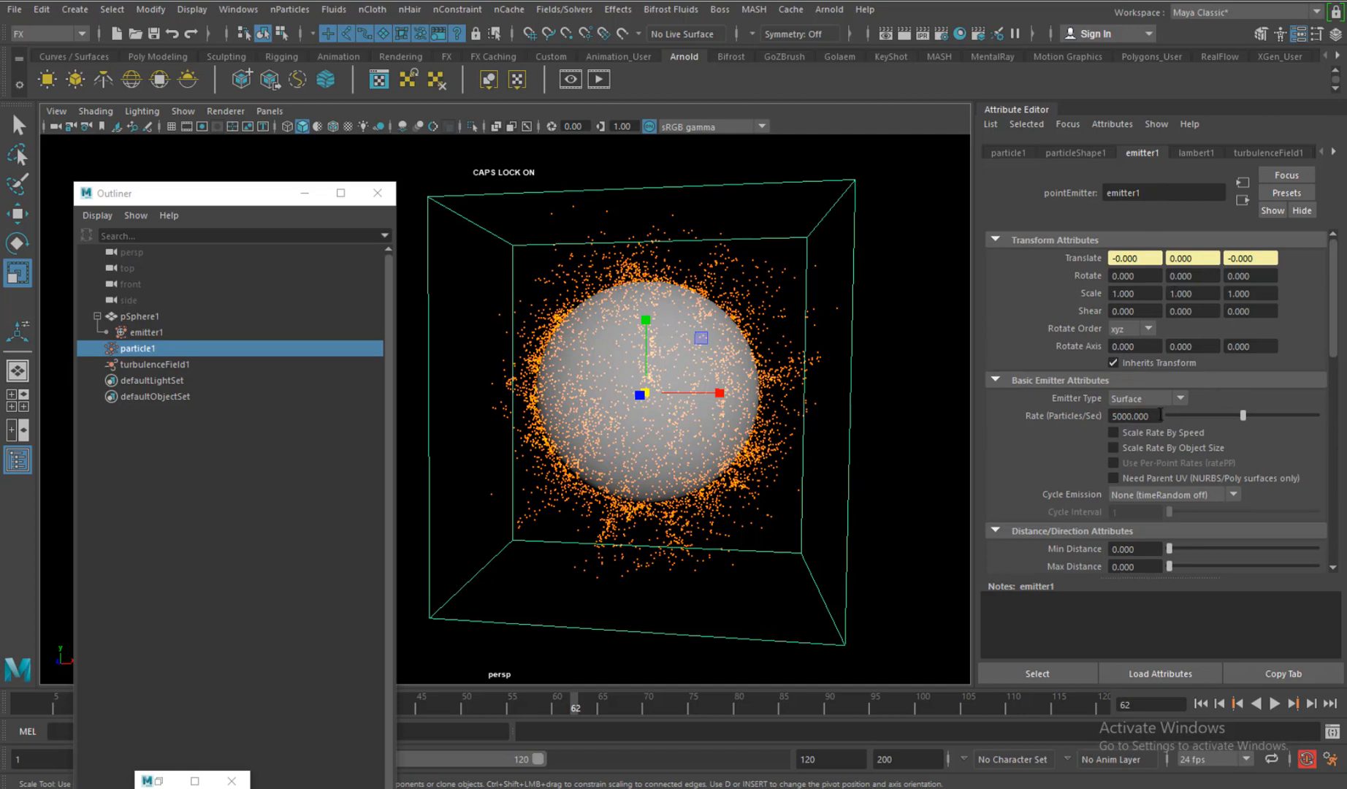
{"action": "left_click_drag", "start_coordinate": [1160, 415], "coordinate": [1064, 404]}
{"action": "type", "text": "10"}
{"action": "key", "text": "Return"}
{"action": "left_click", "coordinate": [1201, 702]}
{"action": "left_click", "coordinate": [1275, 703]}
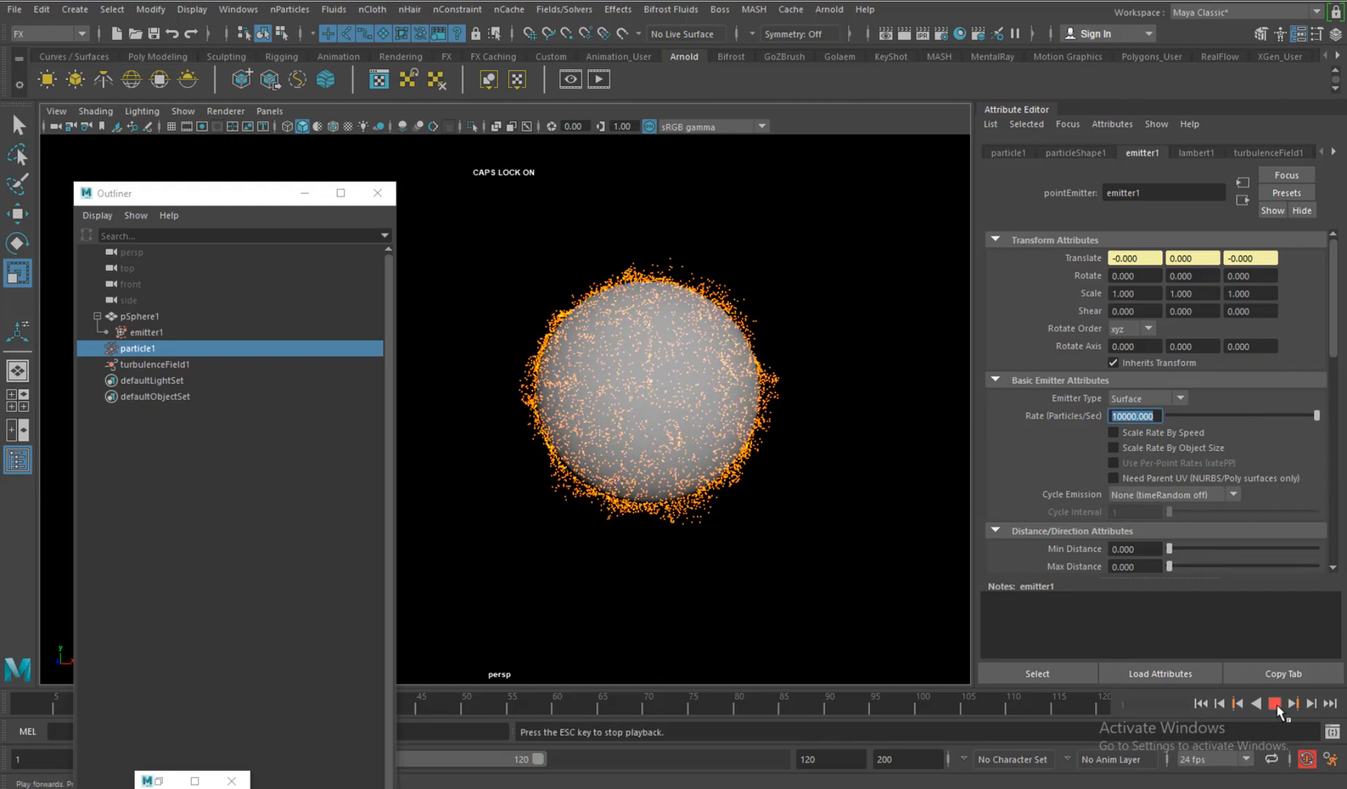
{"action": "left_click", "coordinate": [1275, 703]}
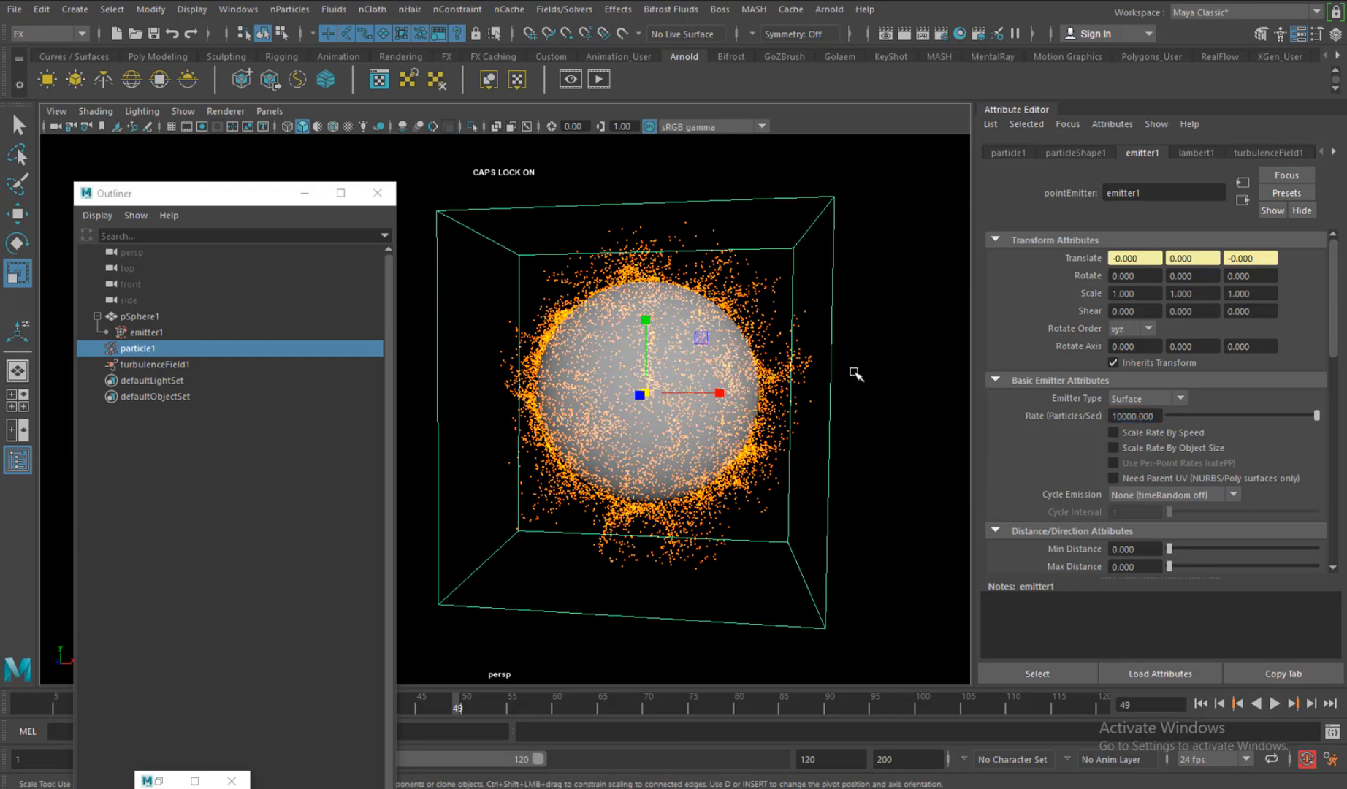
- Select the emitting sphere and add it to a new display layer
{"action": "left_click", "coordinate": [856, 374]}
{"action": "left_click", "coordinate": [753, 391]}
{"action": "left_click", "coordinate": [167, 320]}
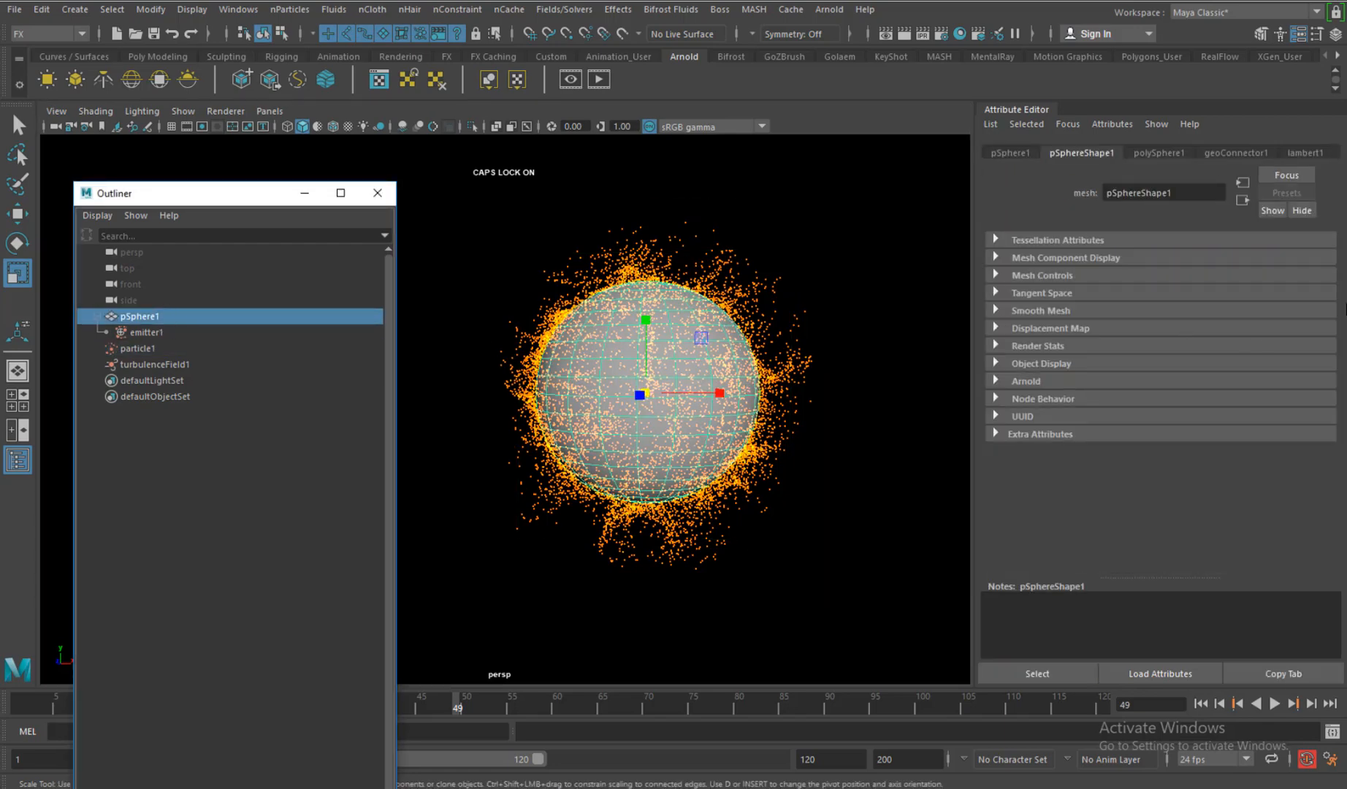
{"action": "left_click", "coordinate": [1336, 33]}
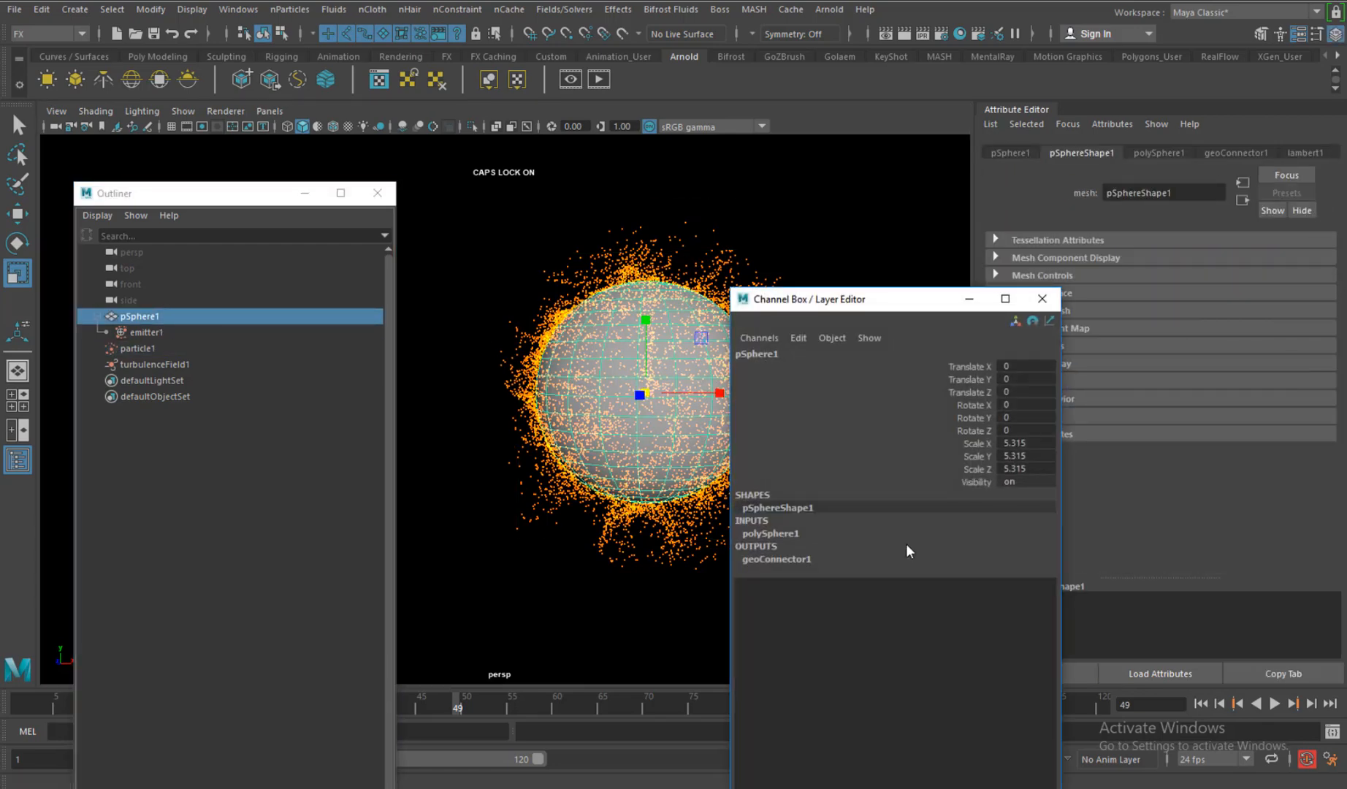
{"action": "left_click_drag", "start_coordinate": [939, 300], "coordinate": [964, 52]}
{"action": "left_click", "coordinate": [1094, 614]}
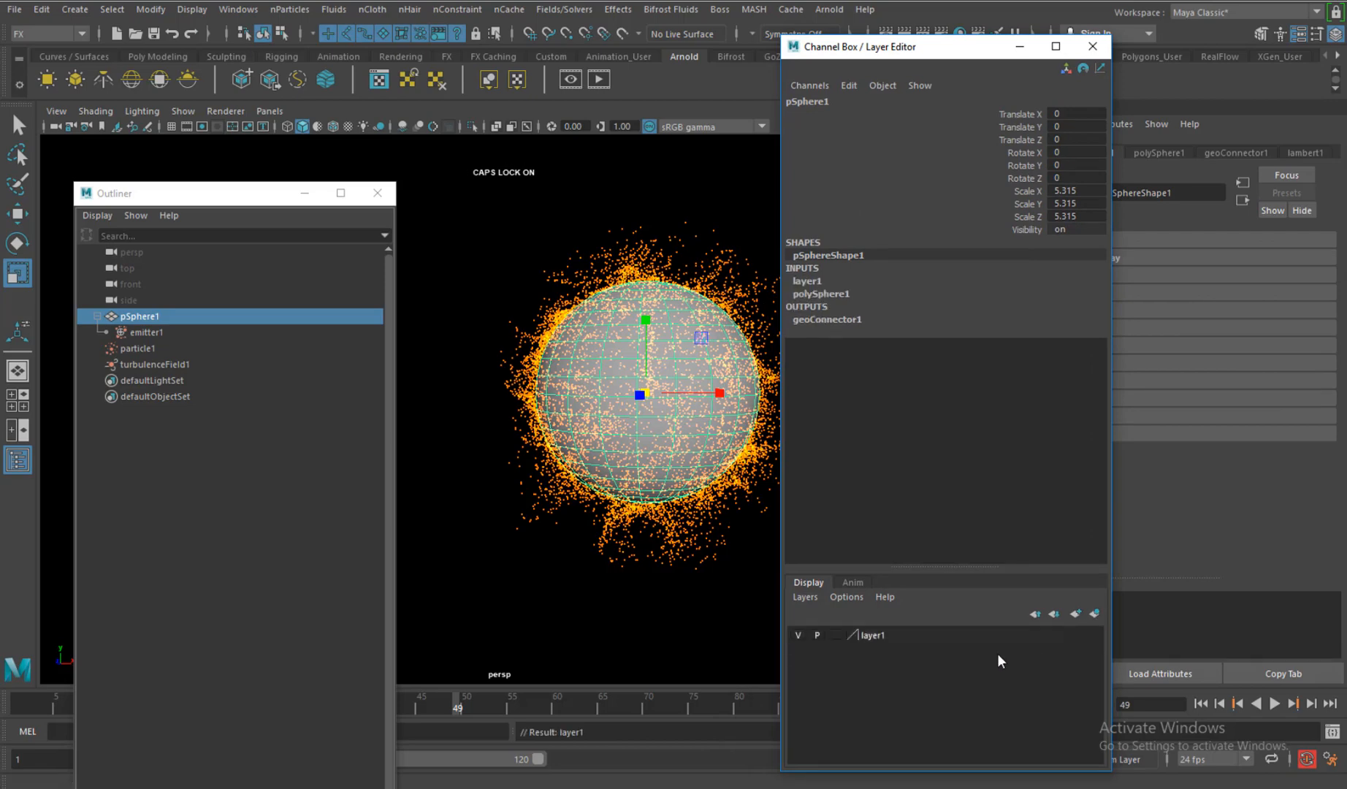
- Turn off the visibility of the sphere's display layer and replay the particle simulation from the first frame
{"action": "left_click", "coordinate": [913, 635]}
{"action": "right_click", "coordinate": [913, 635]}
{"action": "left_click", "coordinate": [949, 472]}
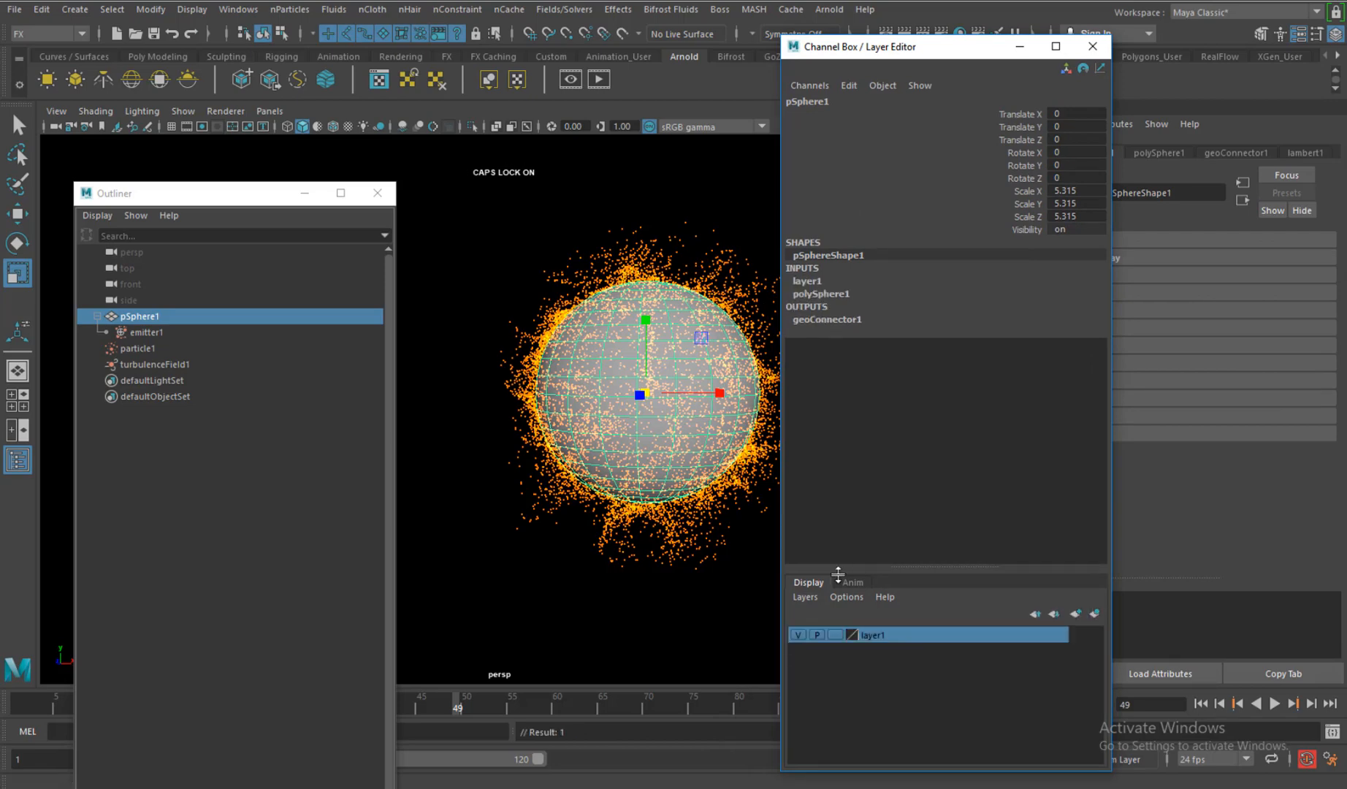
{"action": "left_click", "coordinate": [801, 634]}
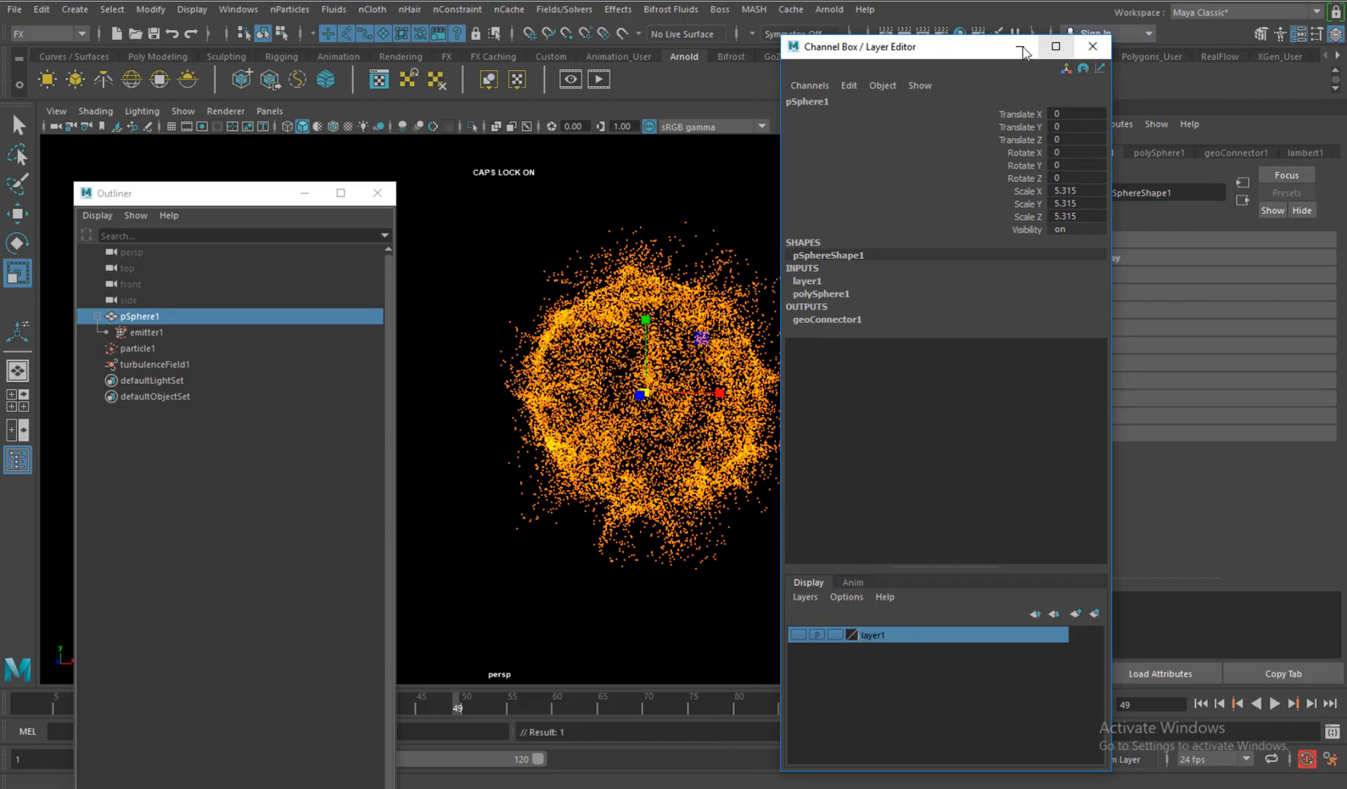
{"action": "left_click", "coordinate": [1093, 47]}
{"action": "mouse_move", "coordinate": [827, 452]}
{"action": "left_mouse_down", "text": "alt"}
{"action": "mouse_move", "coordinate": [842, 437]}
{"action": "mouse_move", "coordinate": [849, 465]}
{"action": "left_mouse_up", "text": "alt"}
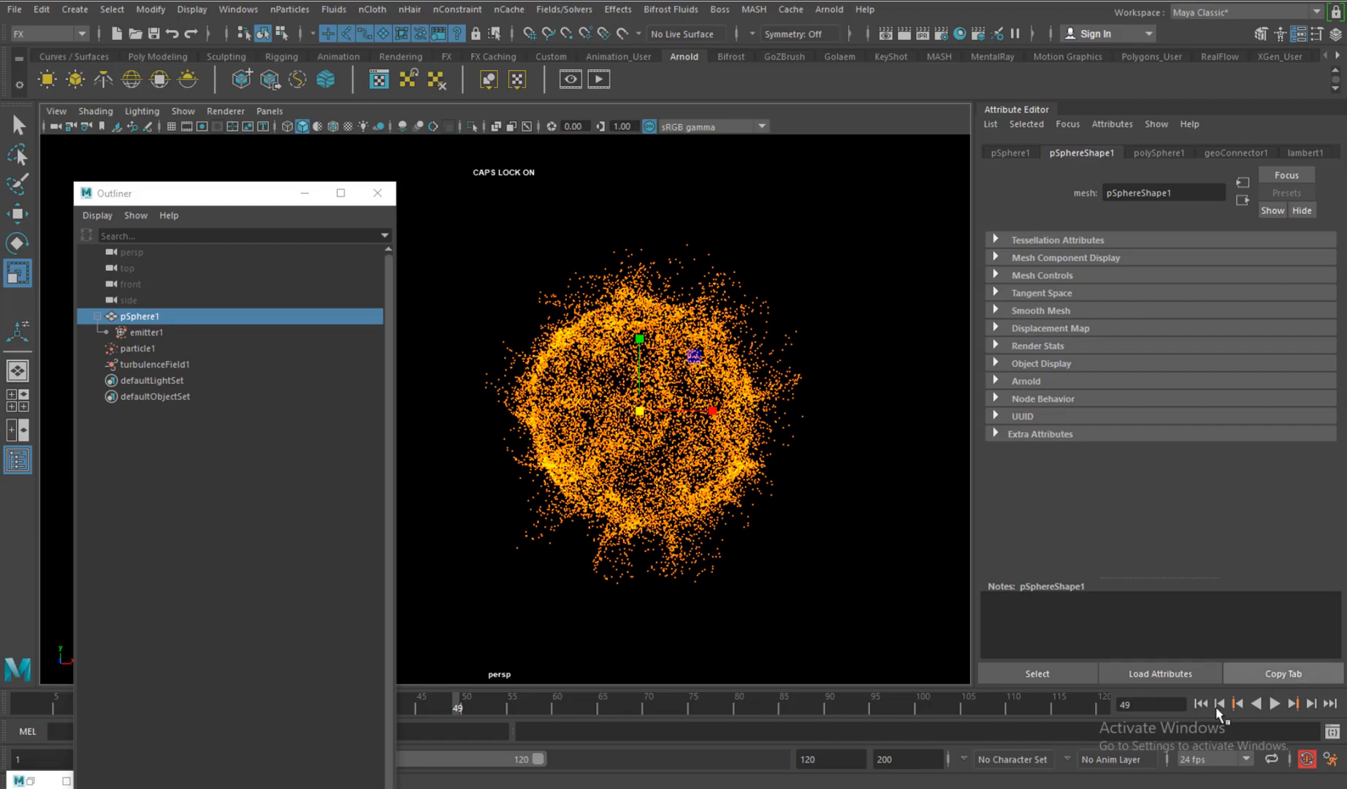
{"action": "left_click", "coordinate": [1201, 704]}
{"action": "left_click", "coordinate": [1277, 708]}
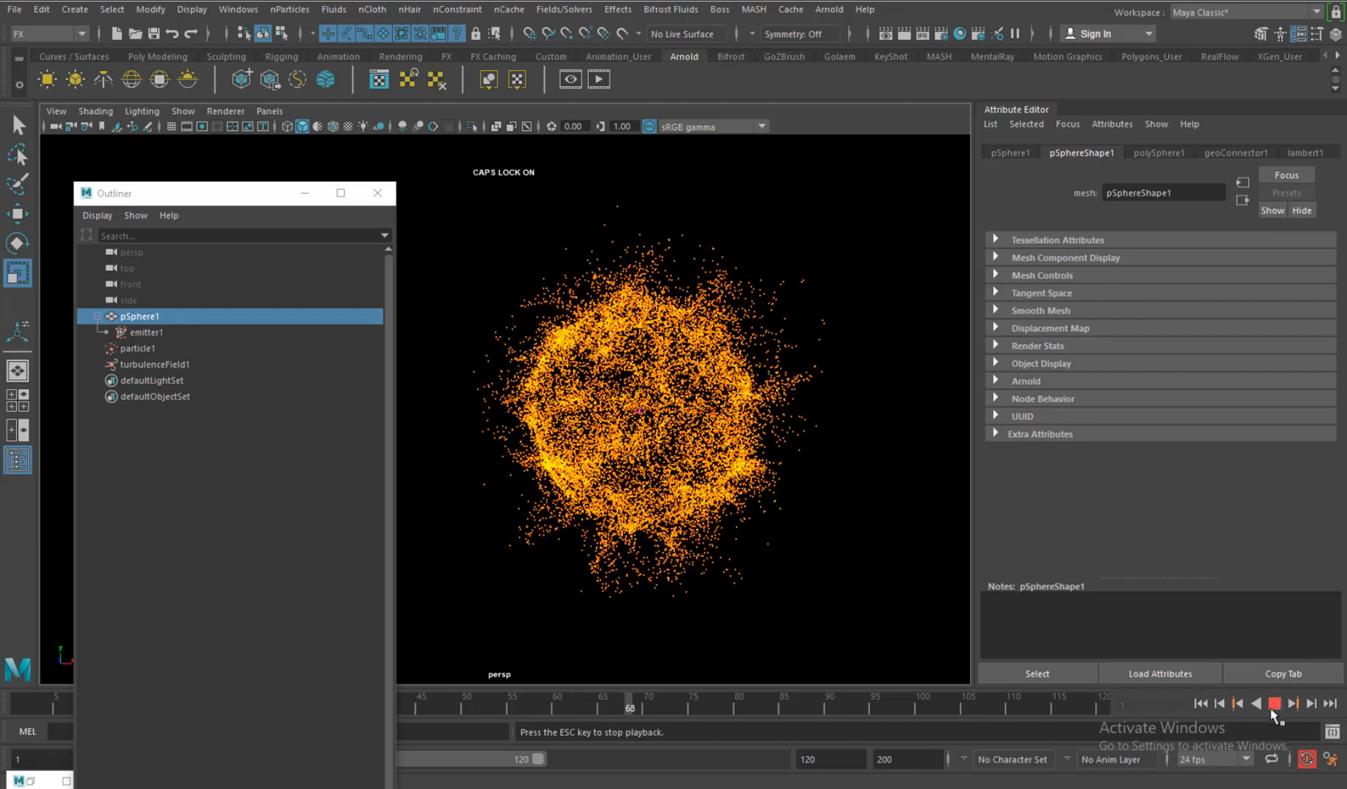
{"action": "left_click", "coordinate": [1276, 705]}
- Set the particles' Color Red to 1.27 and Color Green to 0.3 in the particle shape's render attributes
{"action": "left_click", "coordinate": [797, 367]}
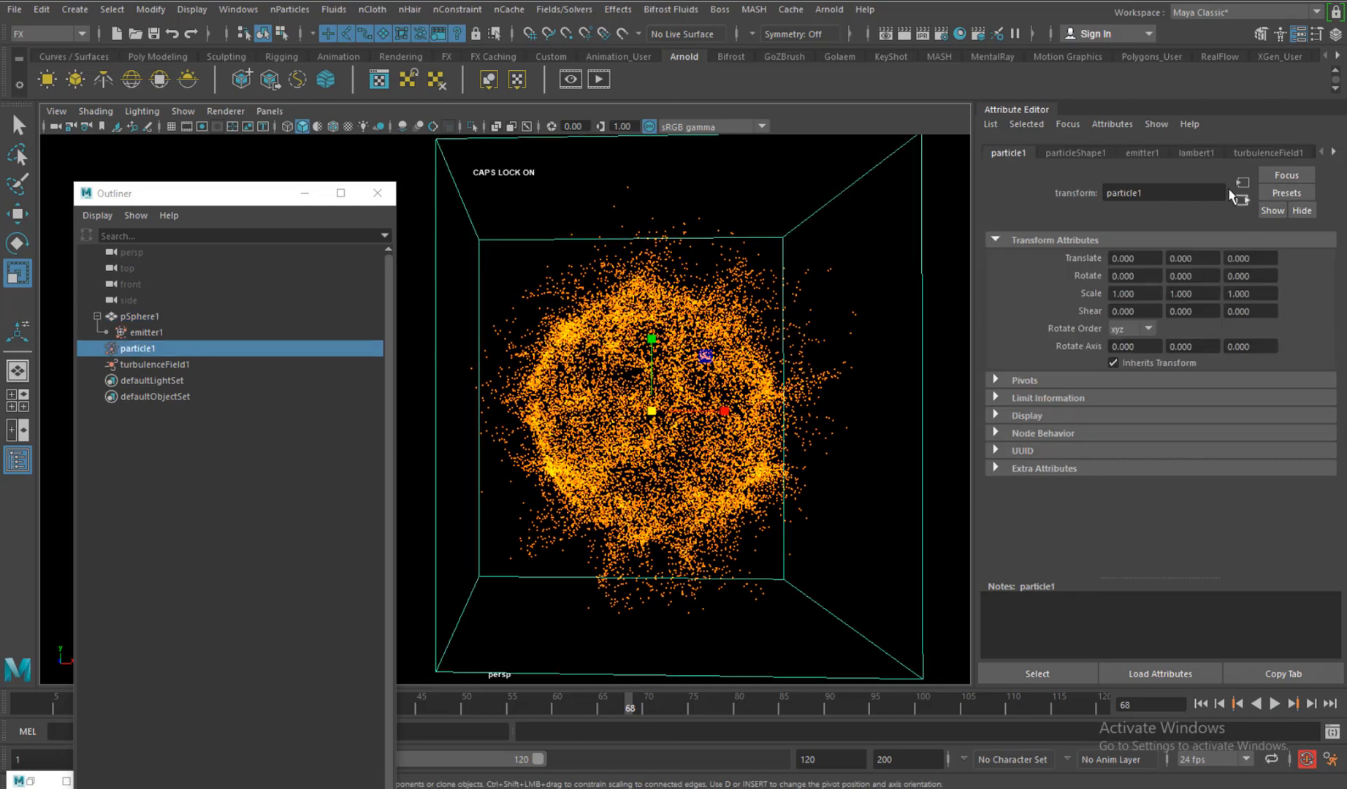
{"action": "left_click", "coordinate": [1125, 150]}
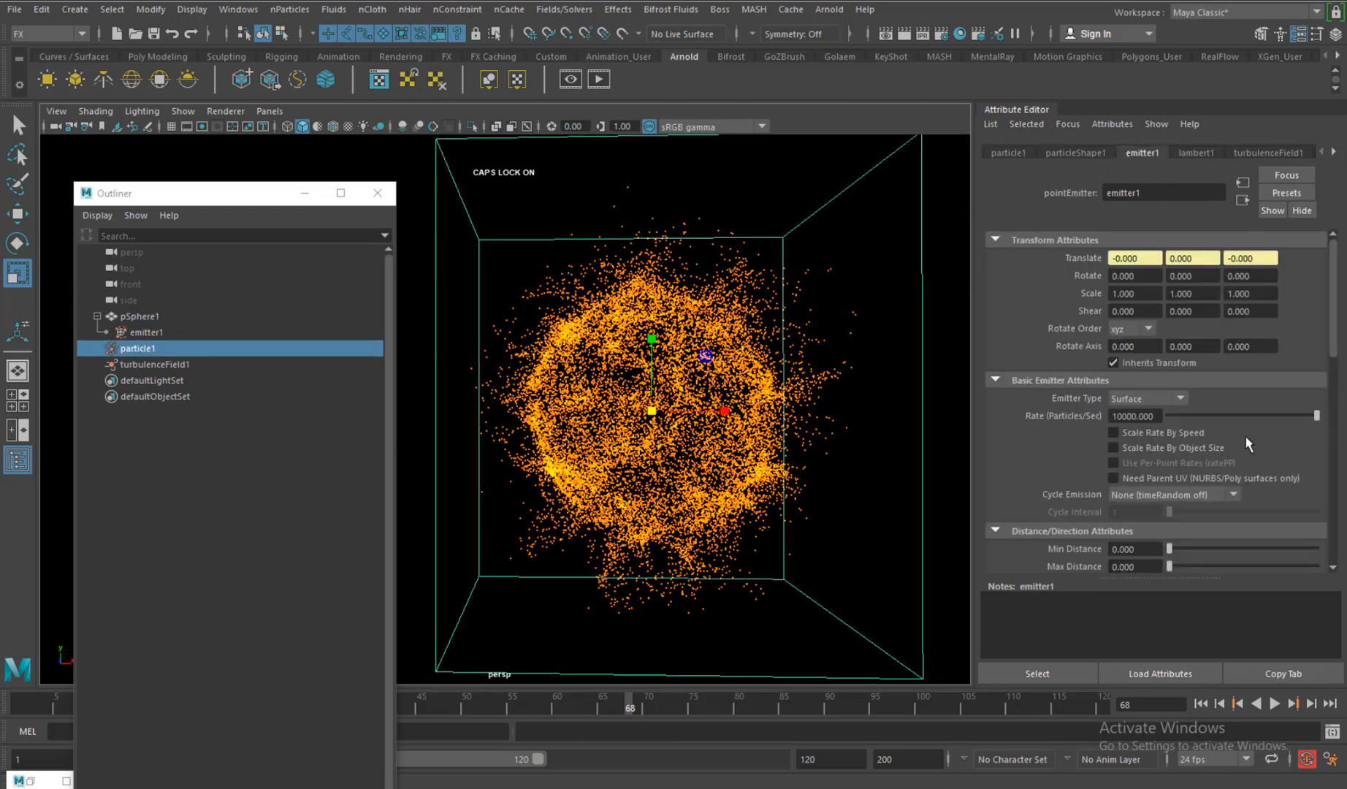
{"action": "left_click_drag", "start_coordinate": [1337, 360], "coordinate": [1335, 515]}
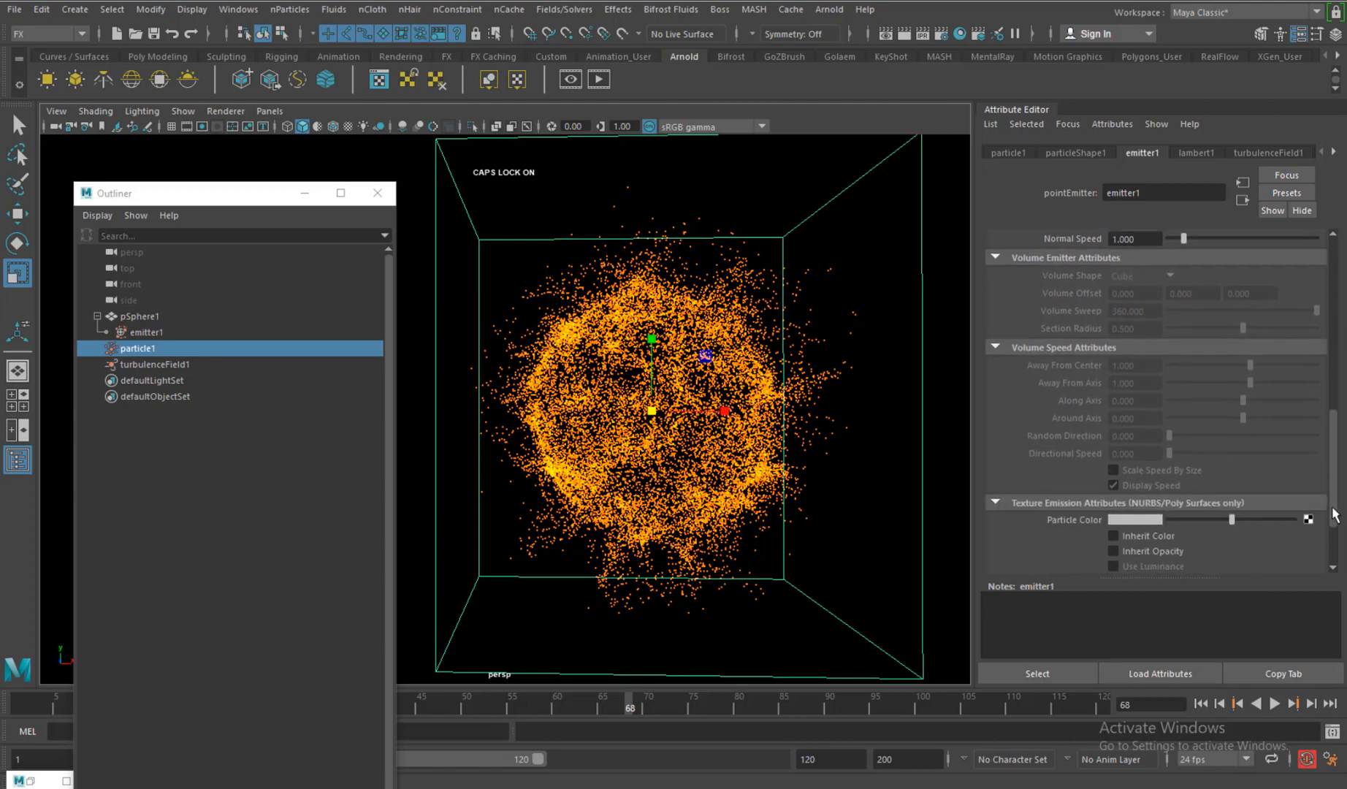
{"action": "left_click", "coordinate": [1077, 153]}
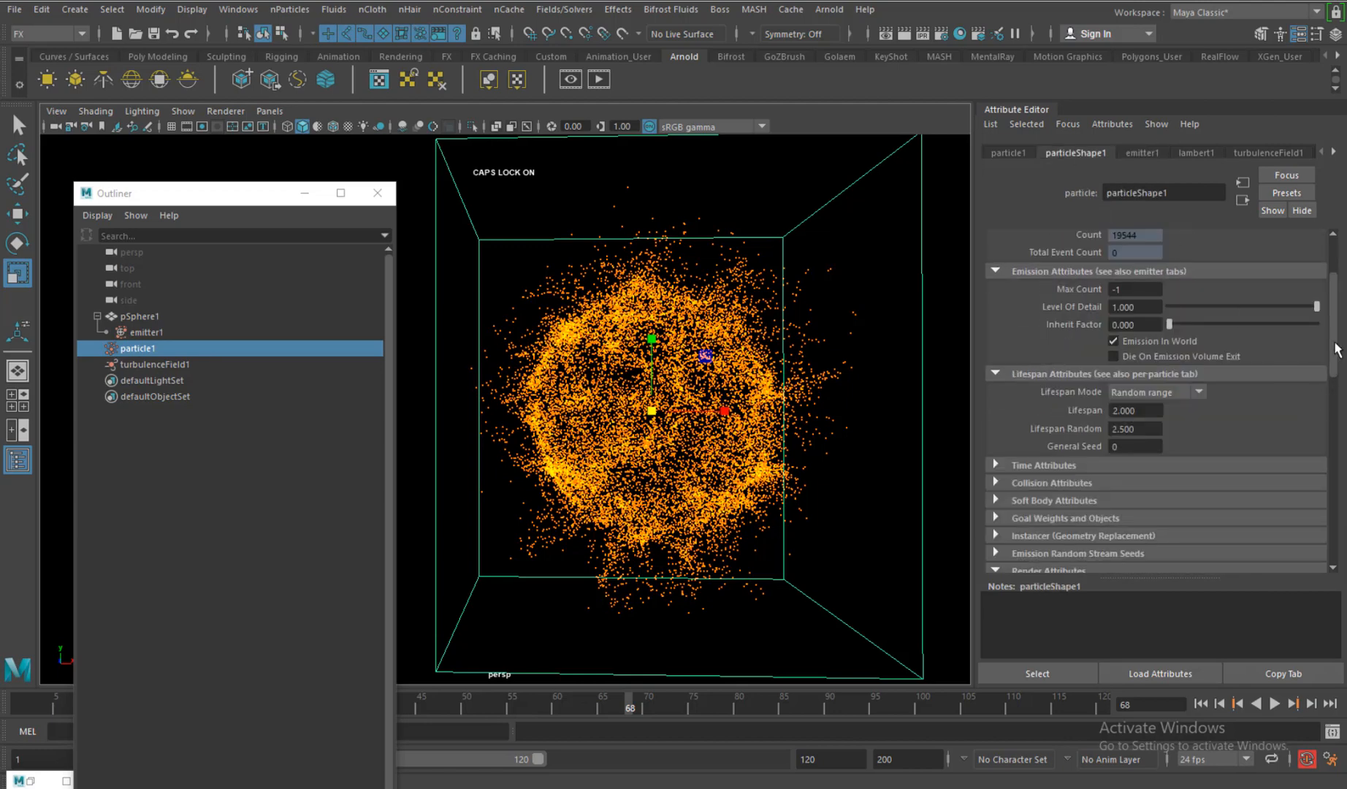
{"action": "left_click_drag", "start_coordinate": [1336, 349], "coordinate": [1326, 438]}
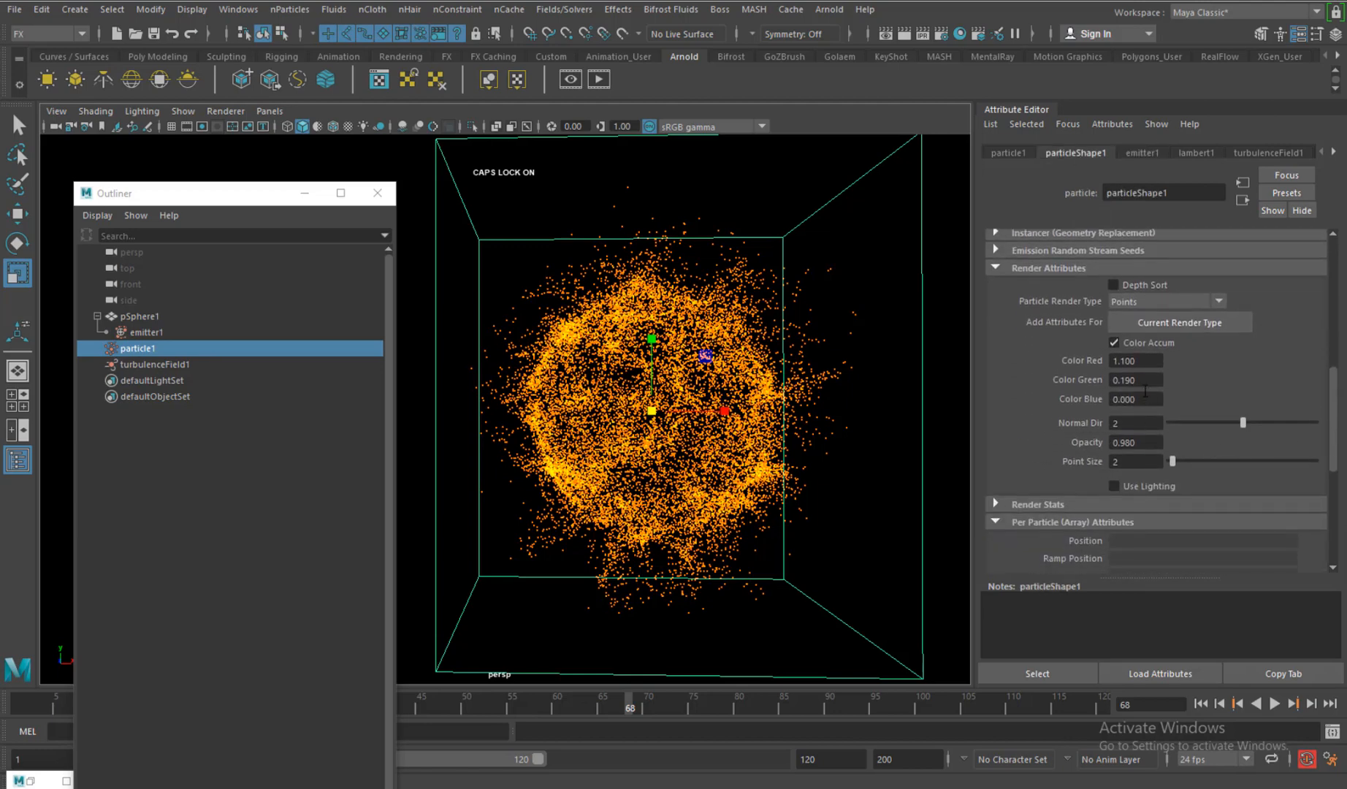
{"action": "left_click_drag", "start_coordinate": [1145, 384], "coordinate": [1145, 383], "text": "ctrl"}
{"action": "left_click_drag", "start_coordinate": [1142, 383], "coordinate": [1150, 383], "text": "ctrl"}
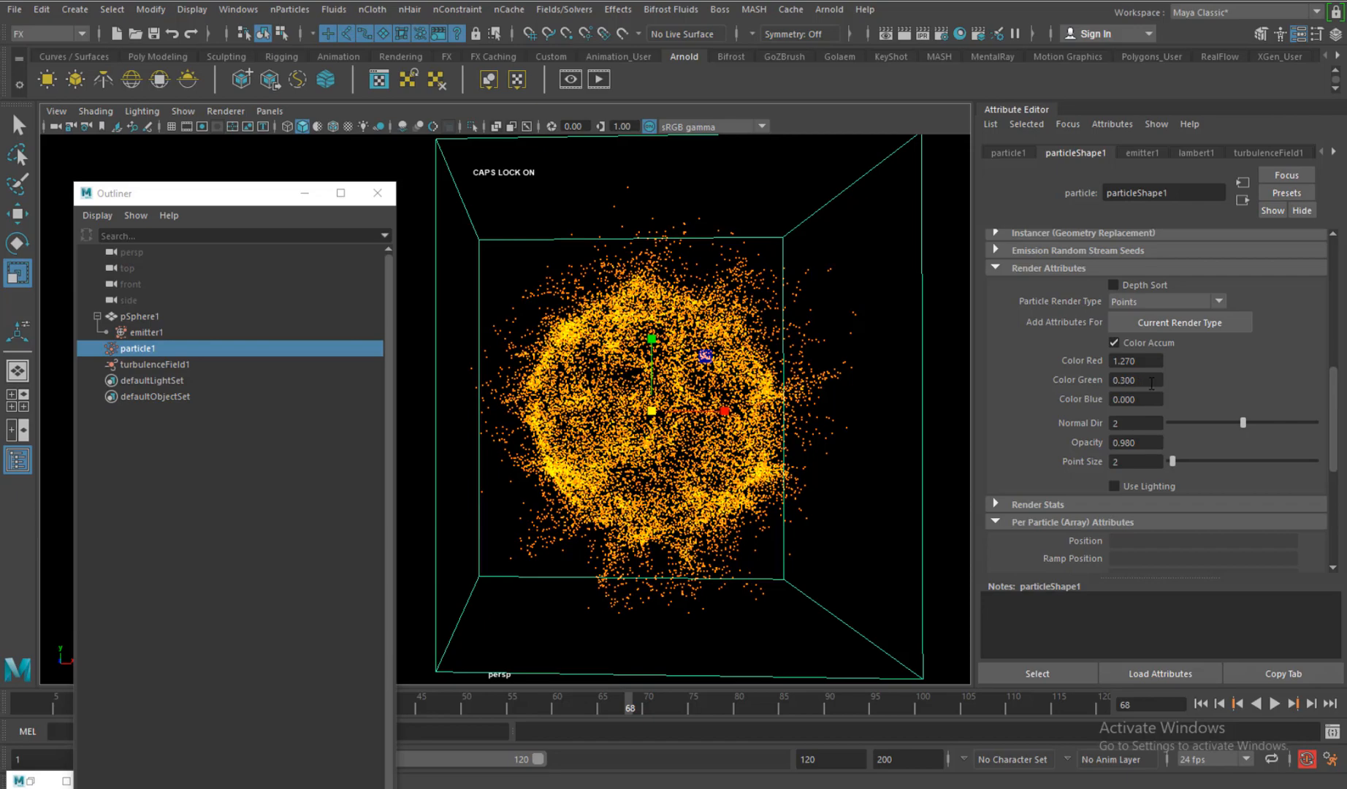
- Replay the recolored particle simulation from the first frame and inspect the emission up close
{"action": "mouse_move", "coordinate": [781, 439]}
{"action": "left_mouse_down", "text": "alt"}
{"action": "mouse_move", "coordinate": [738, 423]}
{"action": "mouse_move", "coordinate": [797, 461]}
{"action": "left_mouse_up", "text": "alt"}
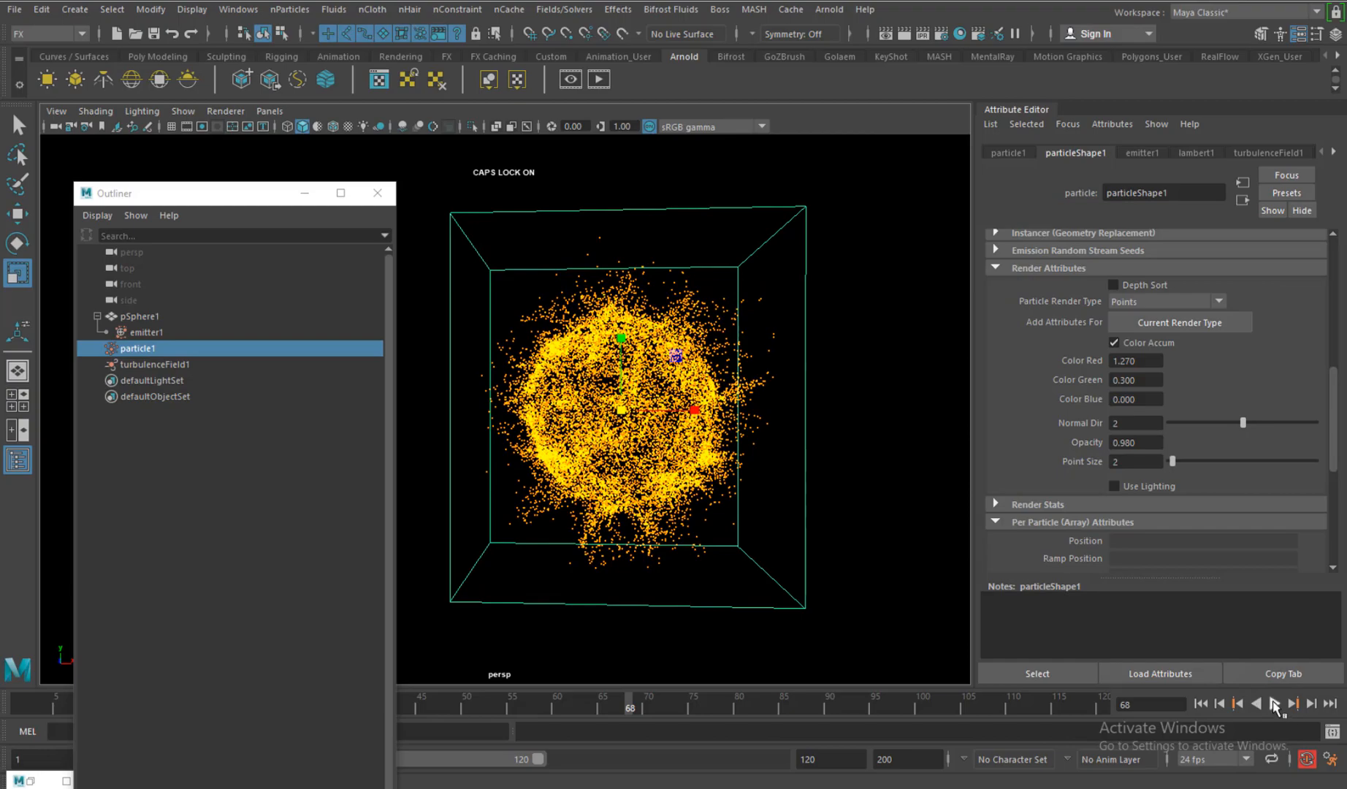
{"action": "left_click", "coordinate": [1275, 703]}
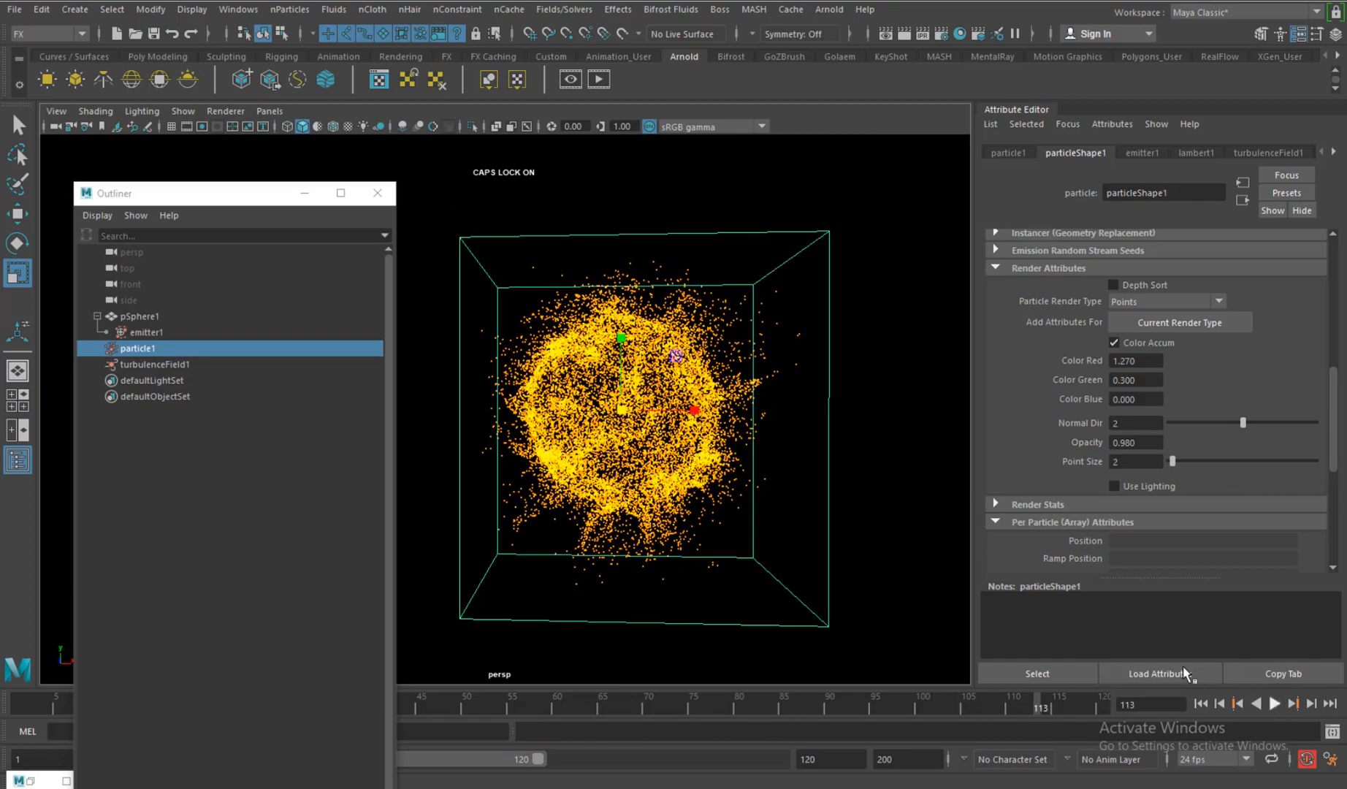
{"action": "left_click", "coordinate": [1198, 704]}
{"action": "left_click", "coordinate": [1274, 703]}
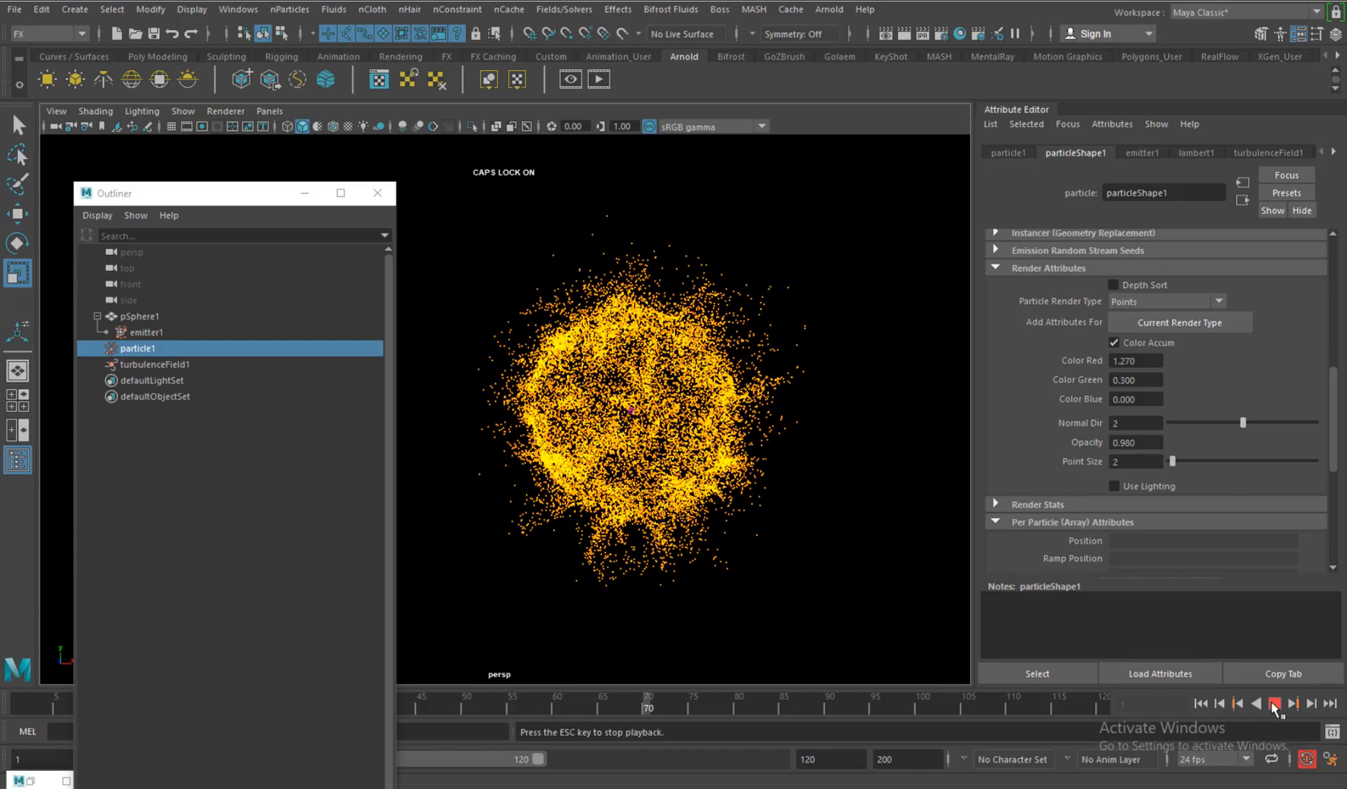
{"action": "left_click", "coordinate": [1275, 703]}
{"action": "scroll", "coordinate": [737, 334], "scroll_direction": "up", "scroll_amount": 1}
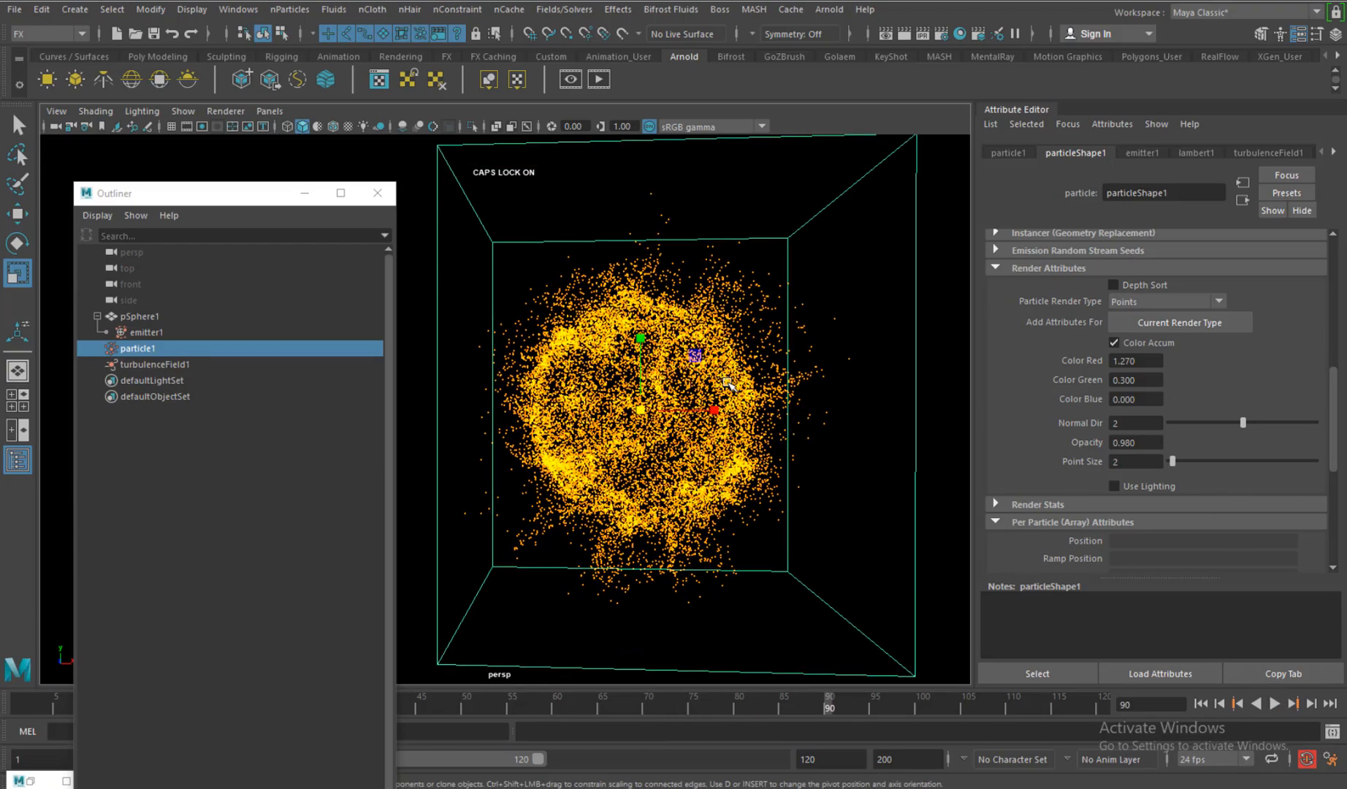
{"action": "middle_click_drag", "start_coordinate": [738, 334], "coordinate": [717, 313], "text": "alt"}
{"action": "left_click_drag", "start_coordinate": [716, 313], "coordinate": [706, 313], "text": "alt"}
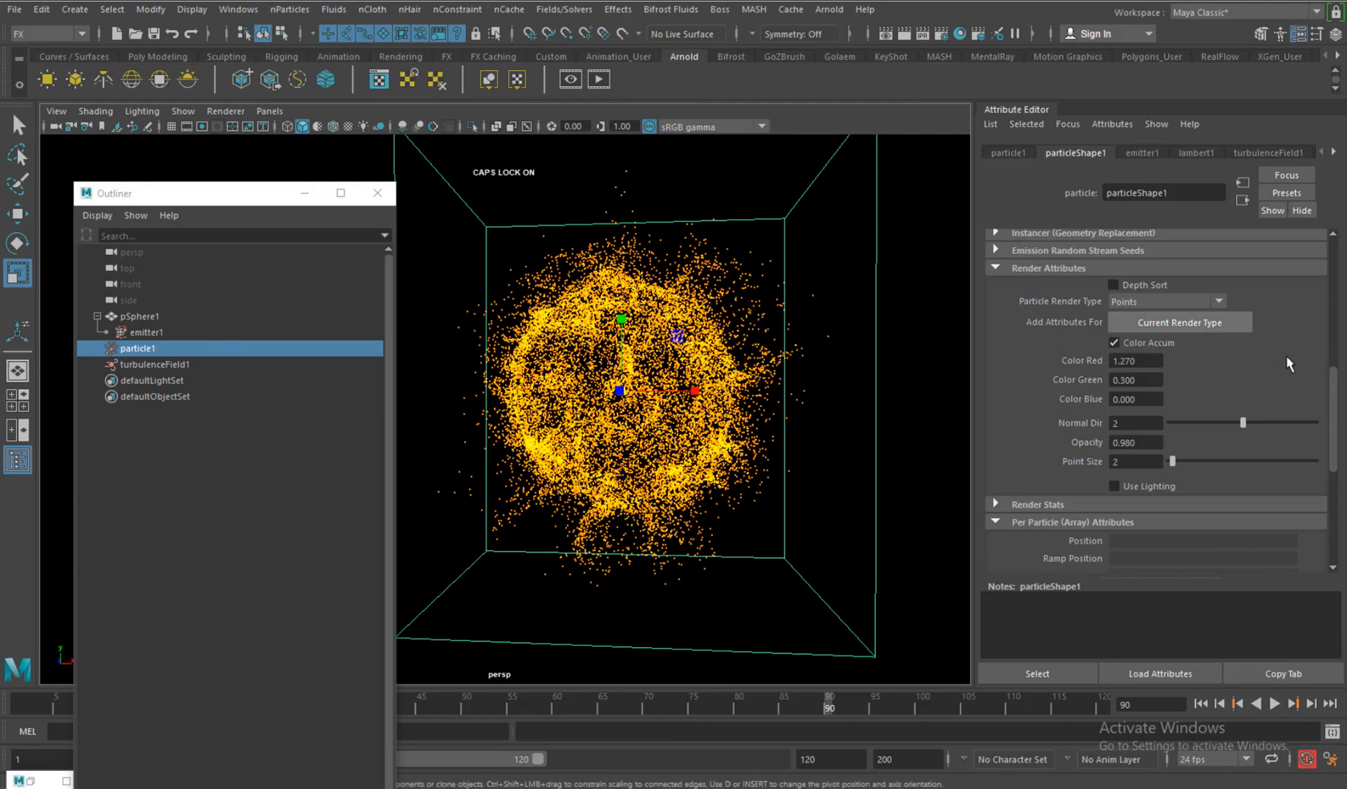
- Set the turbulence field's Frequency to 0.2 and replay the simulation from the first frame
{"action": "left_click_drag", "start_coordinate": [1334, 383], "coordinate": [1344, 293]}
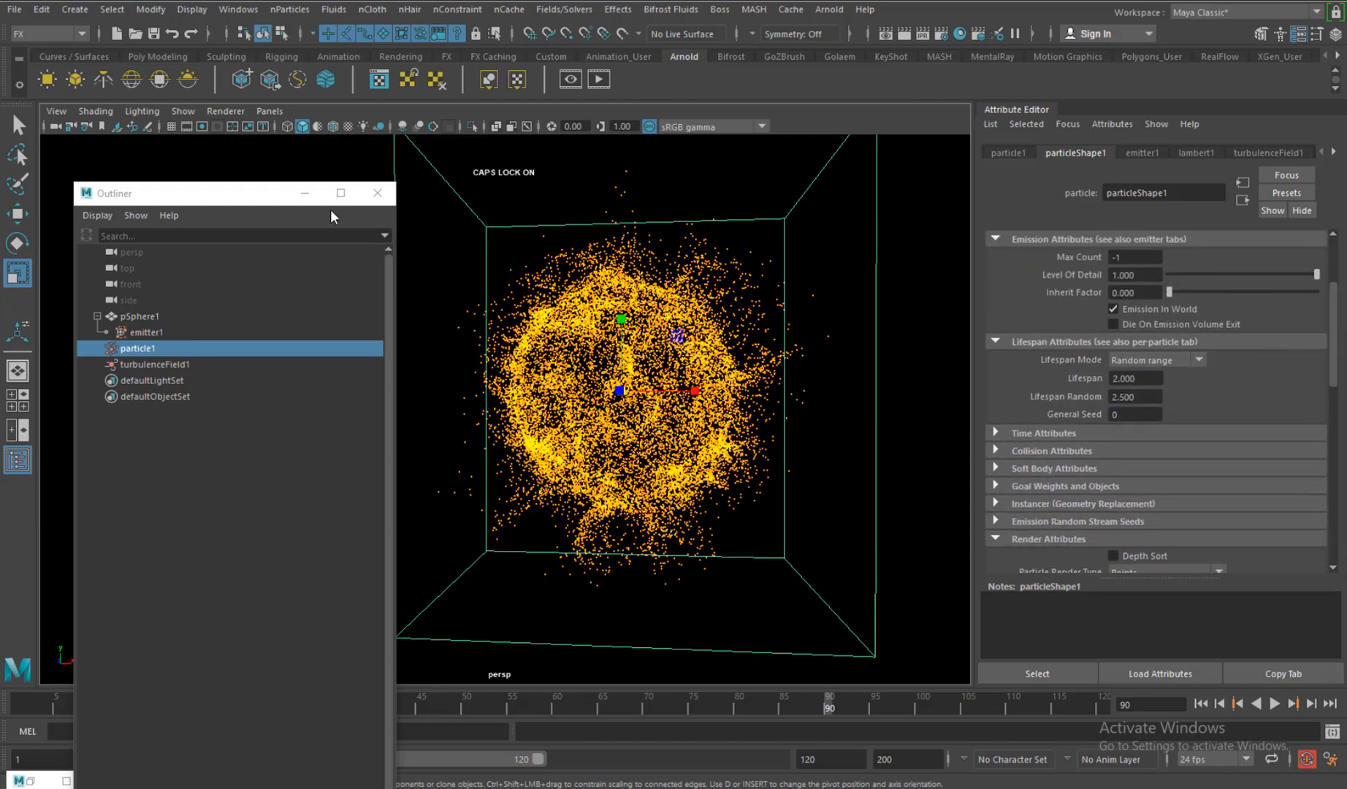
{"action": "left_click", "coordinate": [156, 365]}
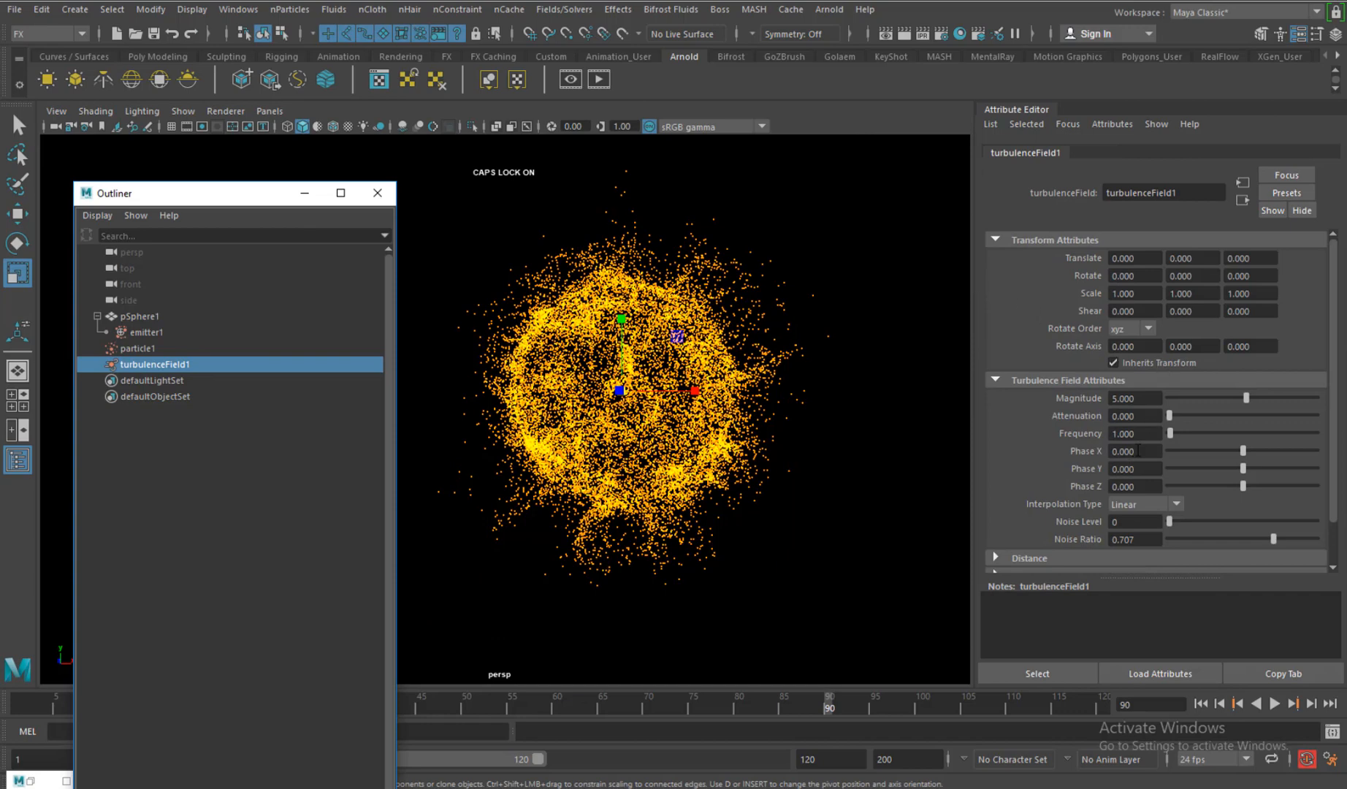
{"action": "left_click", "coordinate": [1142, 435]}
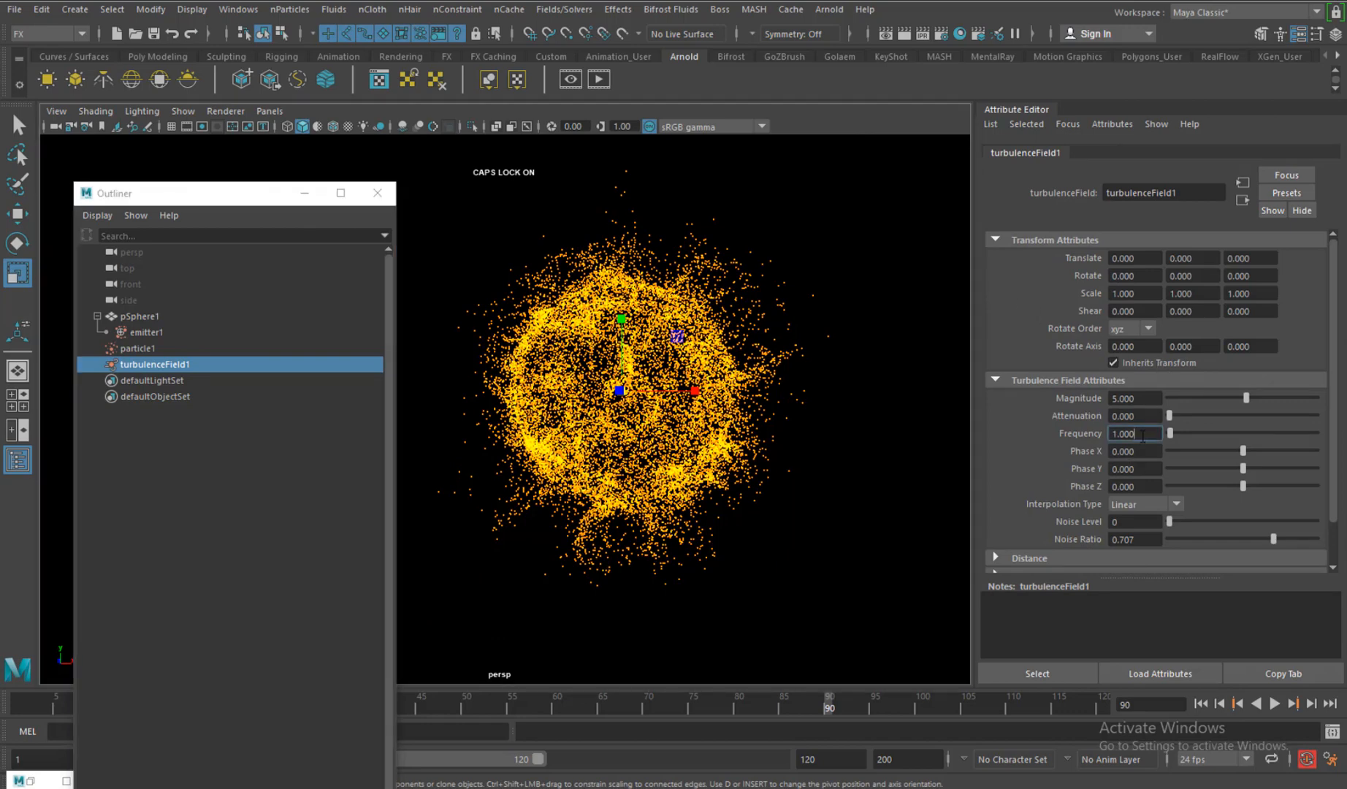
{"action": "left_click_drag", "start_coordinate": [1142, 435], "coordinate": [1088, 434]}
{"action": "left_click", "coordinate": [1201, 703]}
{"action": "left_click", "coordinate": [1274, 703]}
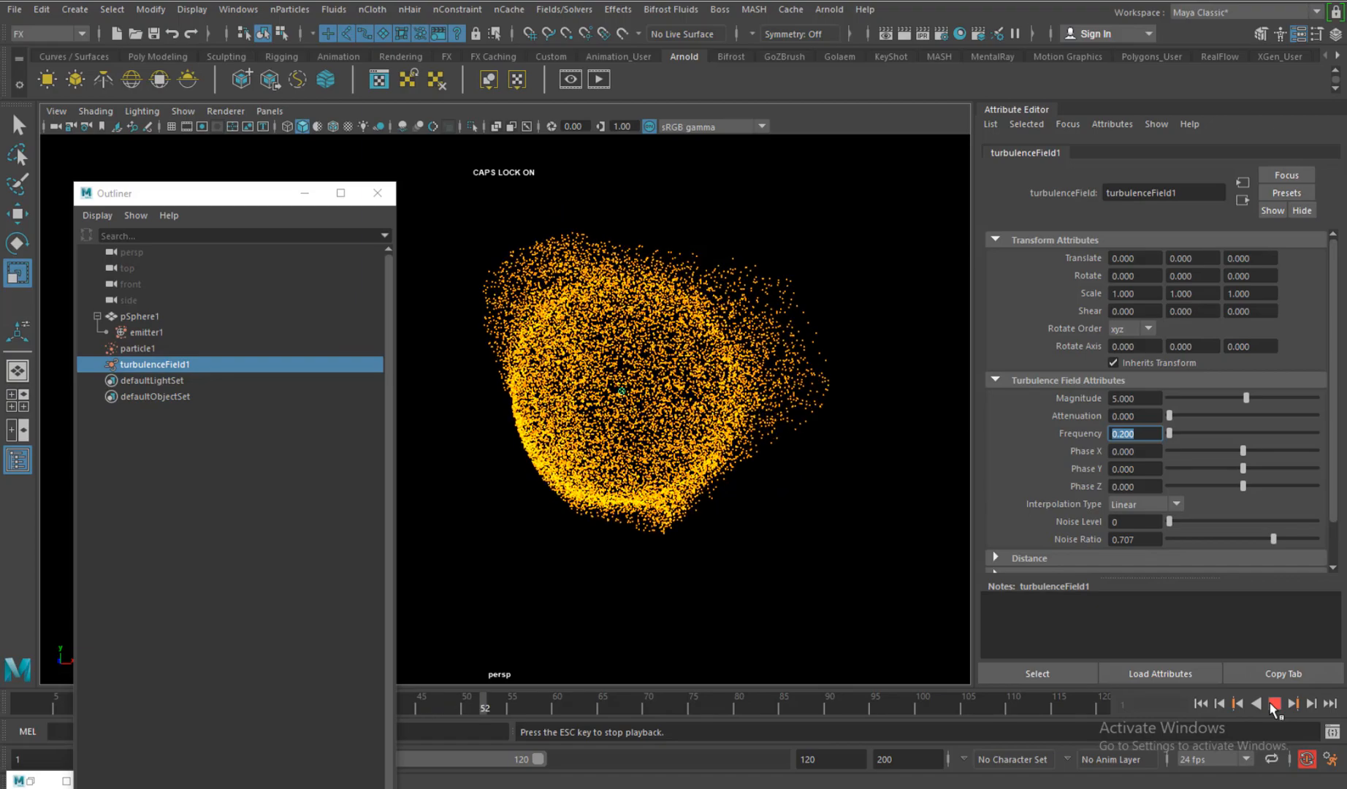
{"action": "left_click", "coordinate": [1274, 704]}
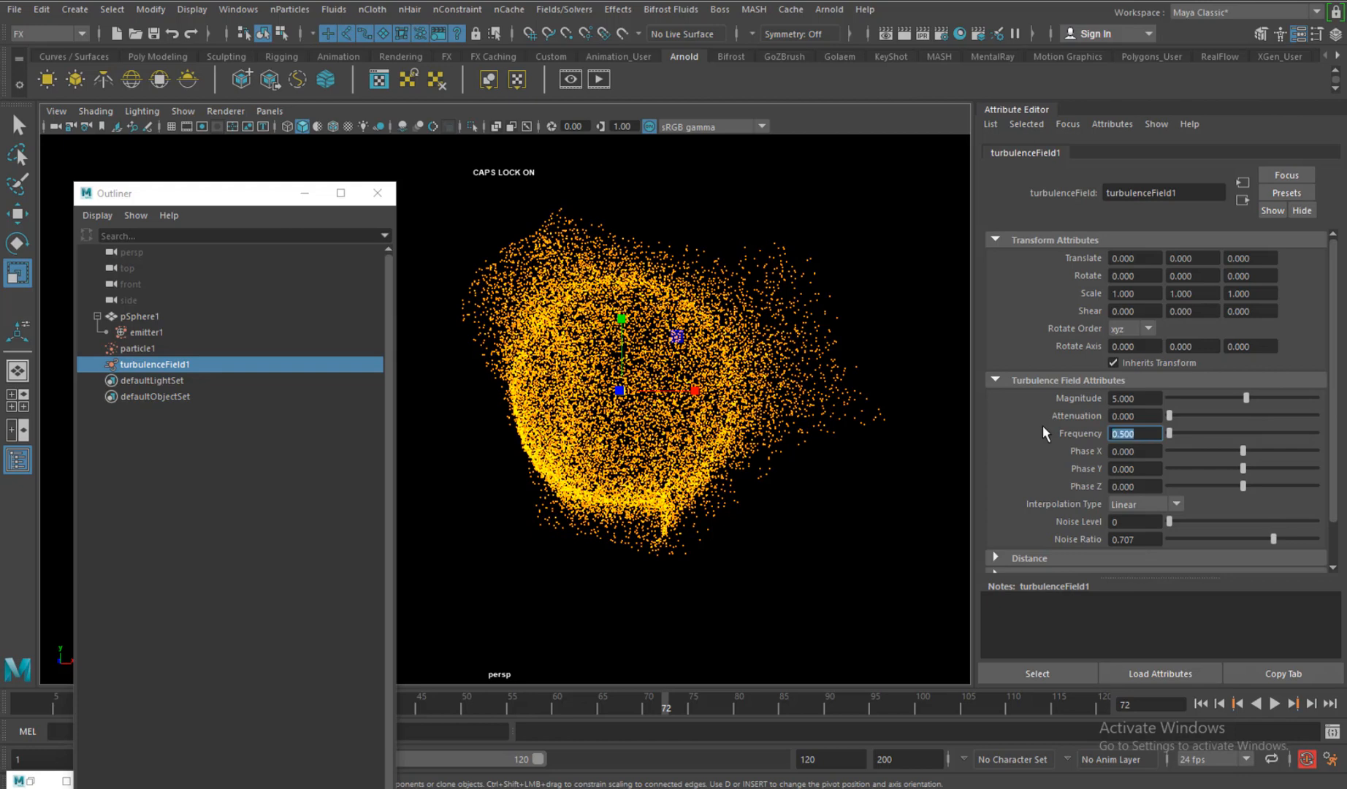
- Try a turbulence Frequency of 0.5 and replay the simulation from the first frame
{"action": "left_click", "coordinate": [1201, 703]}
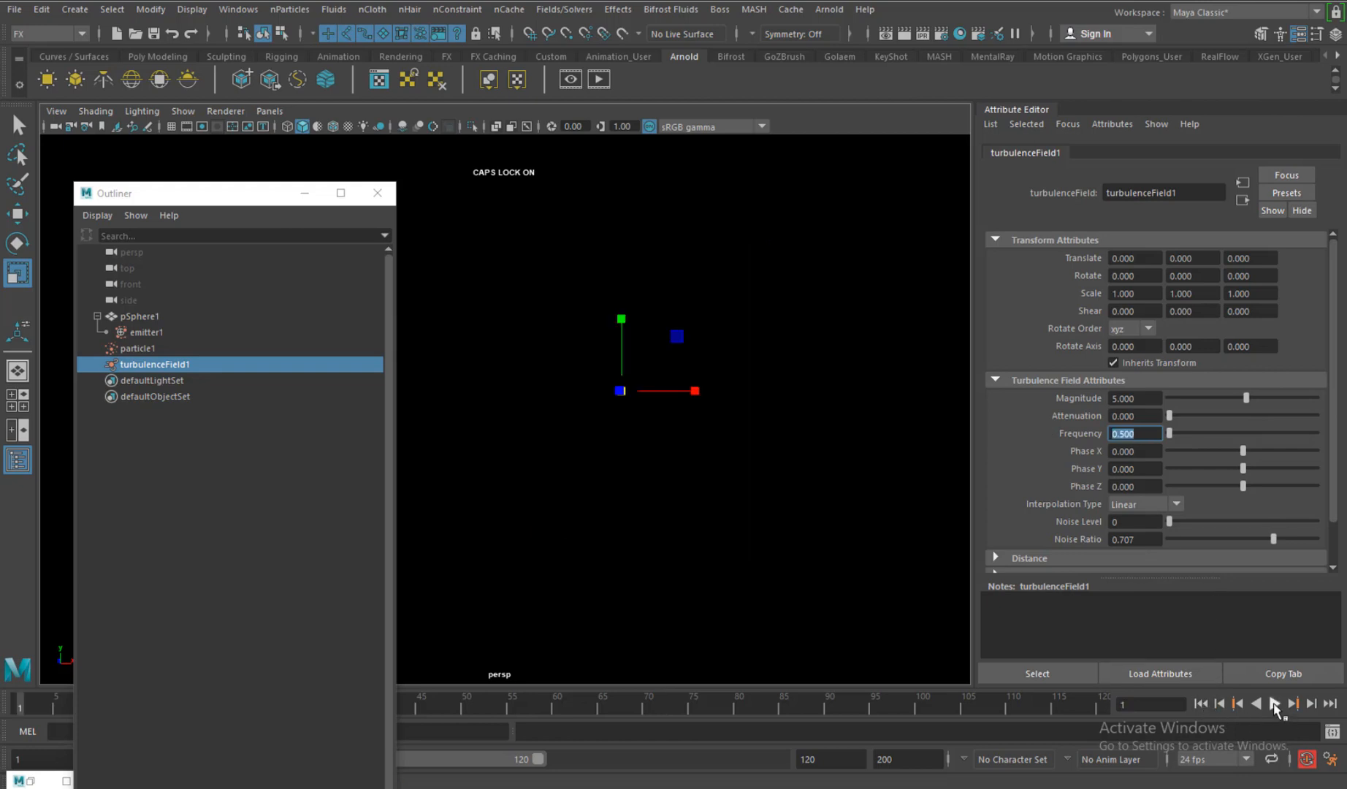
{"action": "left_click", "coordinate": [1275, 703]}
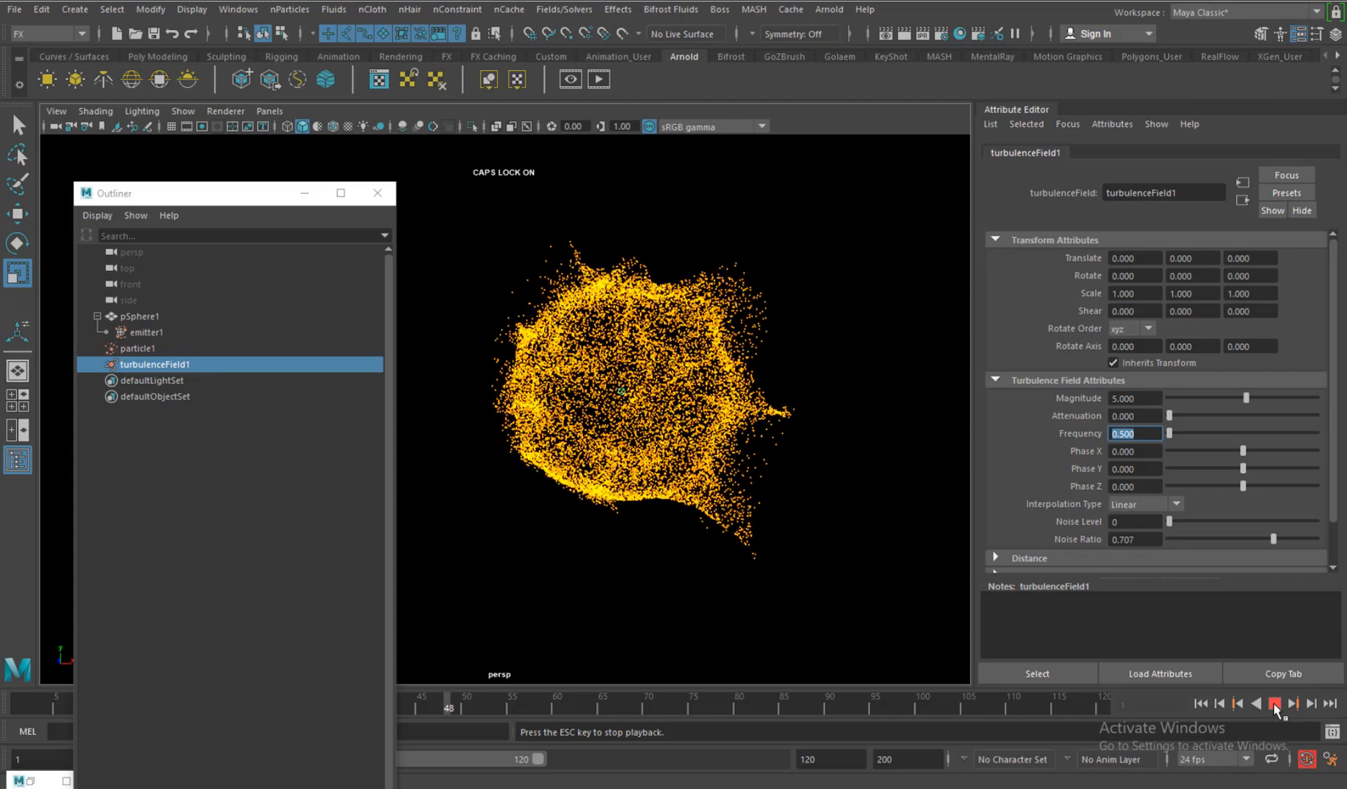
{"action": "left_click", "coordinate": [1275, 704]}
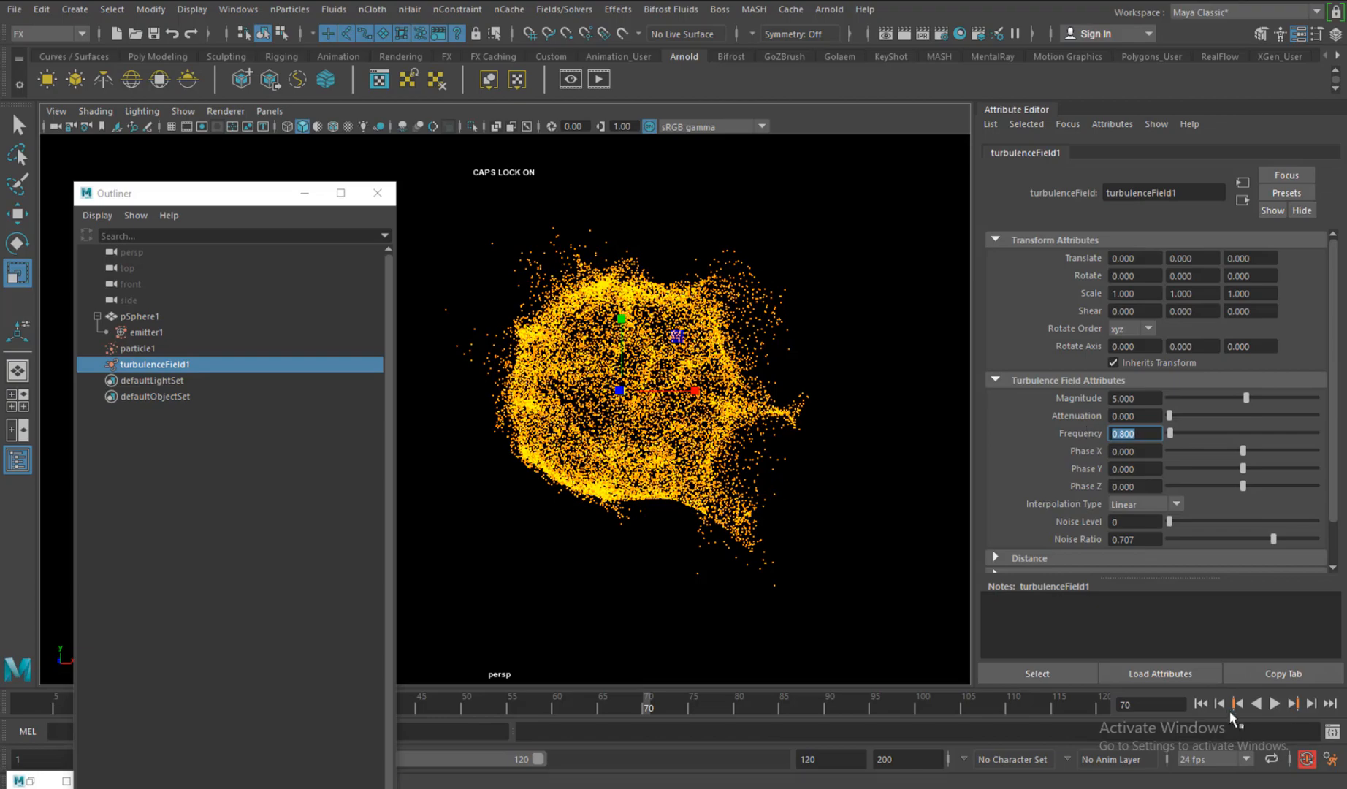
- Set the turbulence field's Frequency to 0.8 and play the simulation from the first frame
{"action": "left_click", "coordinate": [1201, 704]}
{"action": "left_click", "coordinate": [1274, 703]}
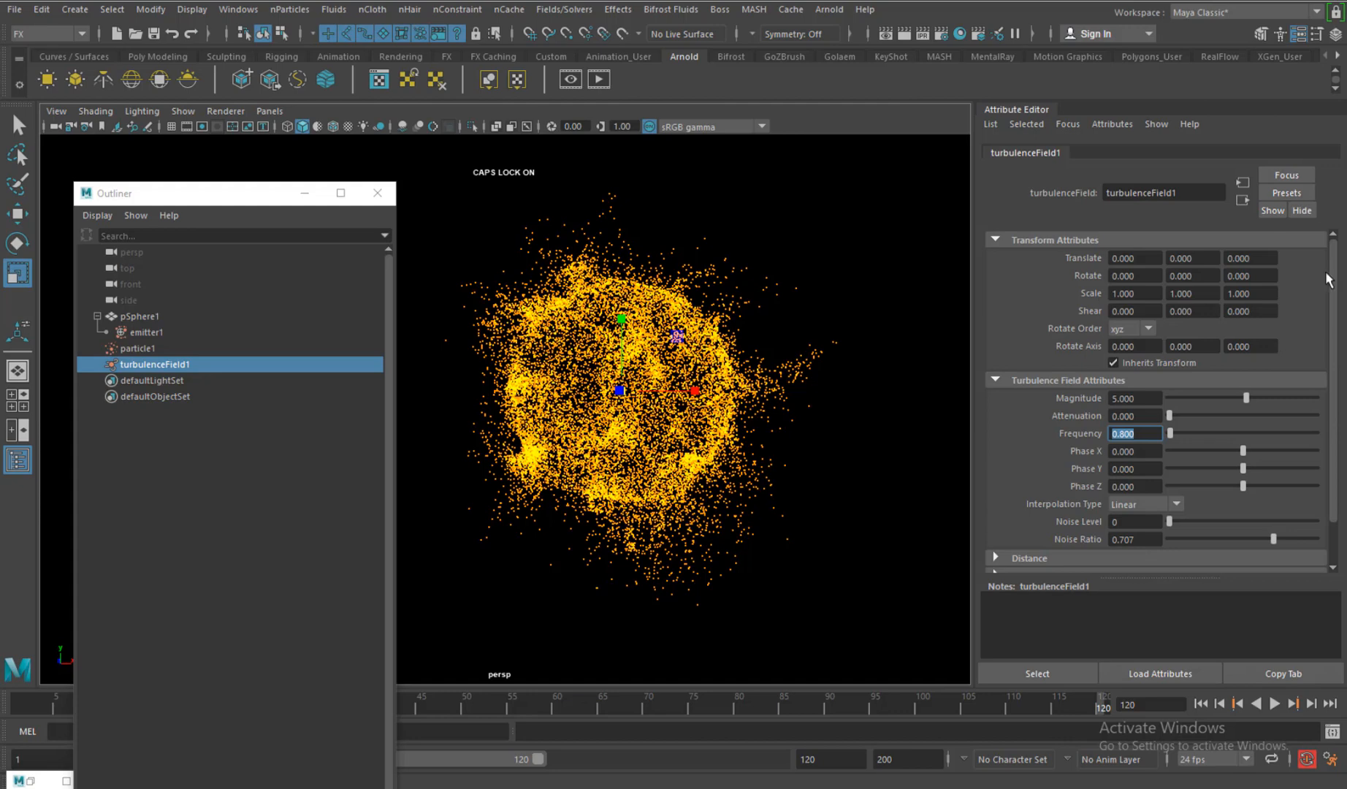
- Set the particle shape's Conserve to 0.94 and replay the simulation from the first frame
{"action": "left_click", "coordinate": [141, 333]}
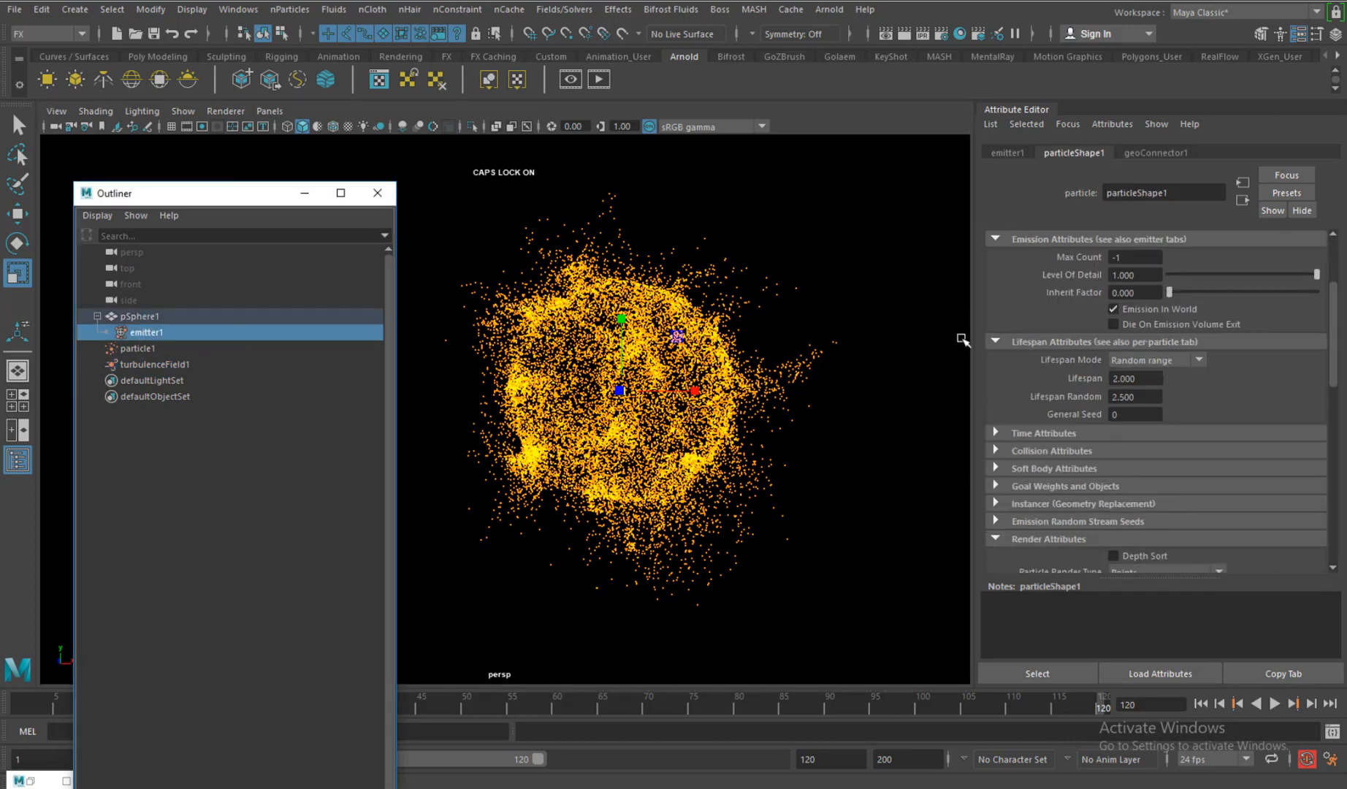
{"action": "scroll", "coordinate": [1110, 388], "scroll_direction": "up", "scroll_amount": 3}
{"action": "left_click", "coordinate": [1129, 291]}
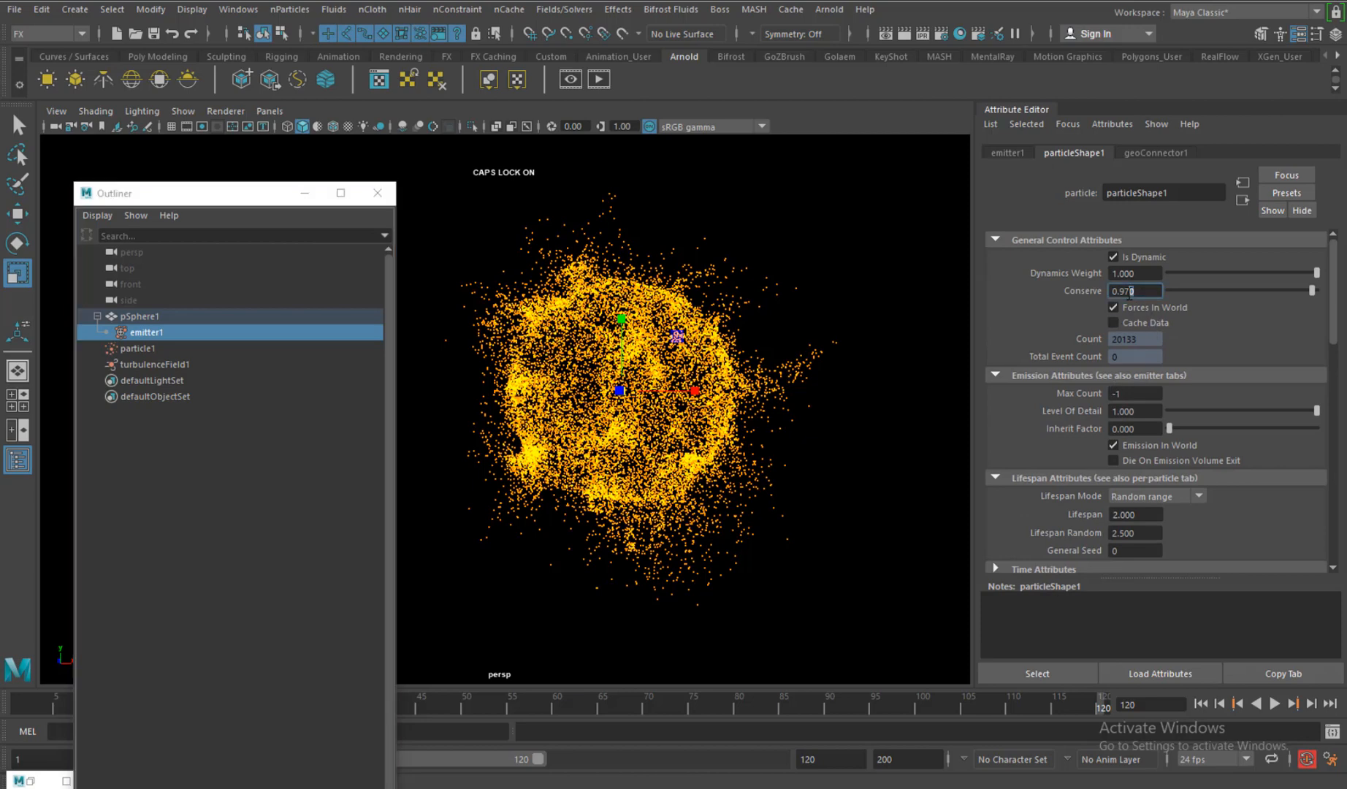
{"action": "type", "text": "4"}
{"action": "key", "text": "Return"}
{"action": "left_click", "coordinate": [1202, 704]}
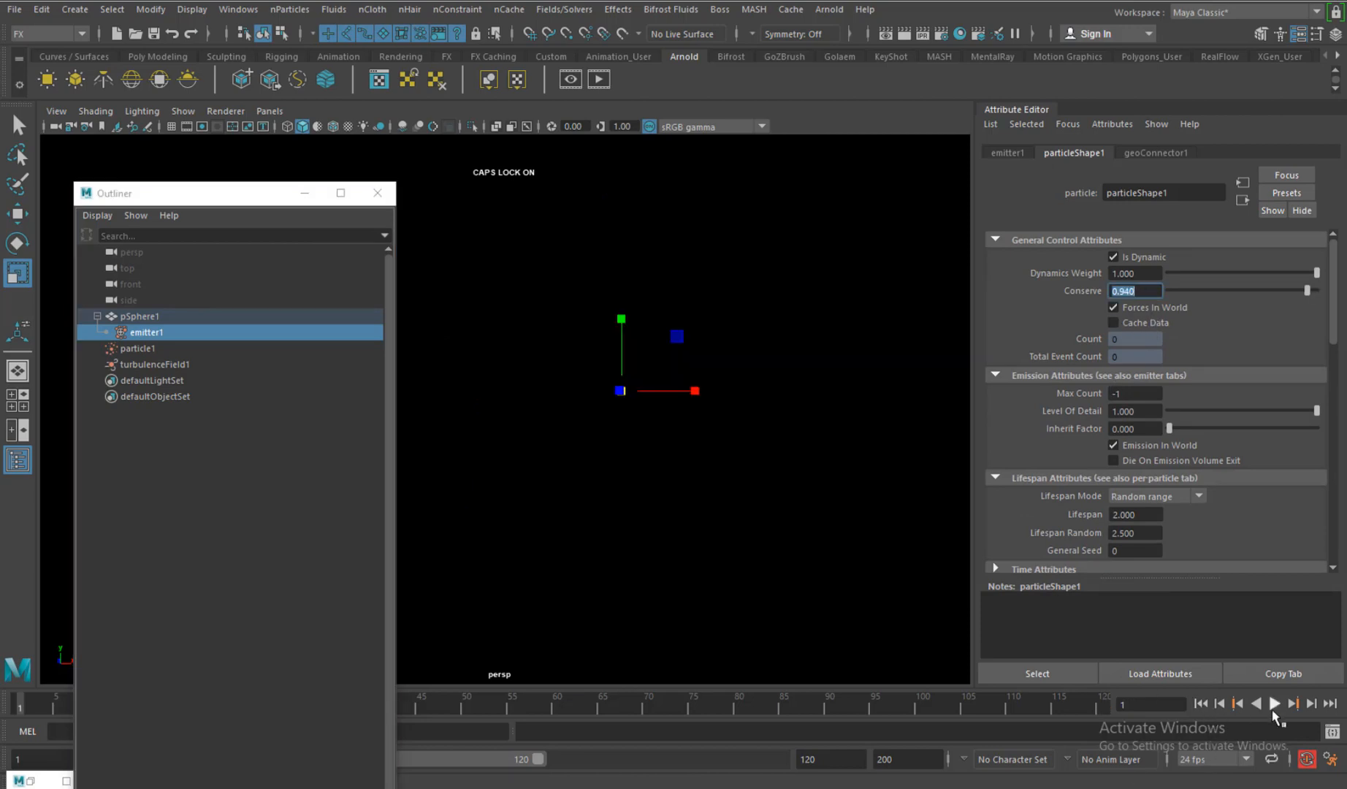
{"action": "left_click", "coordinate": [1275, 704]}
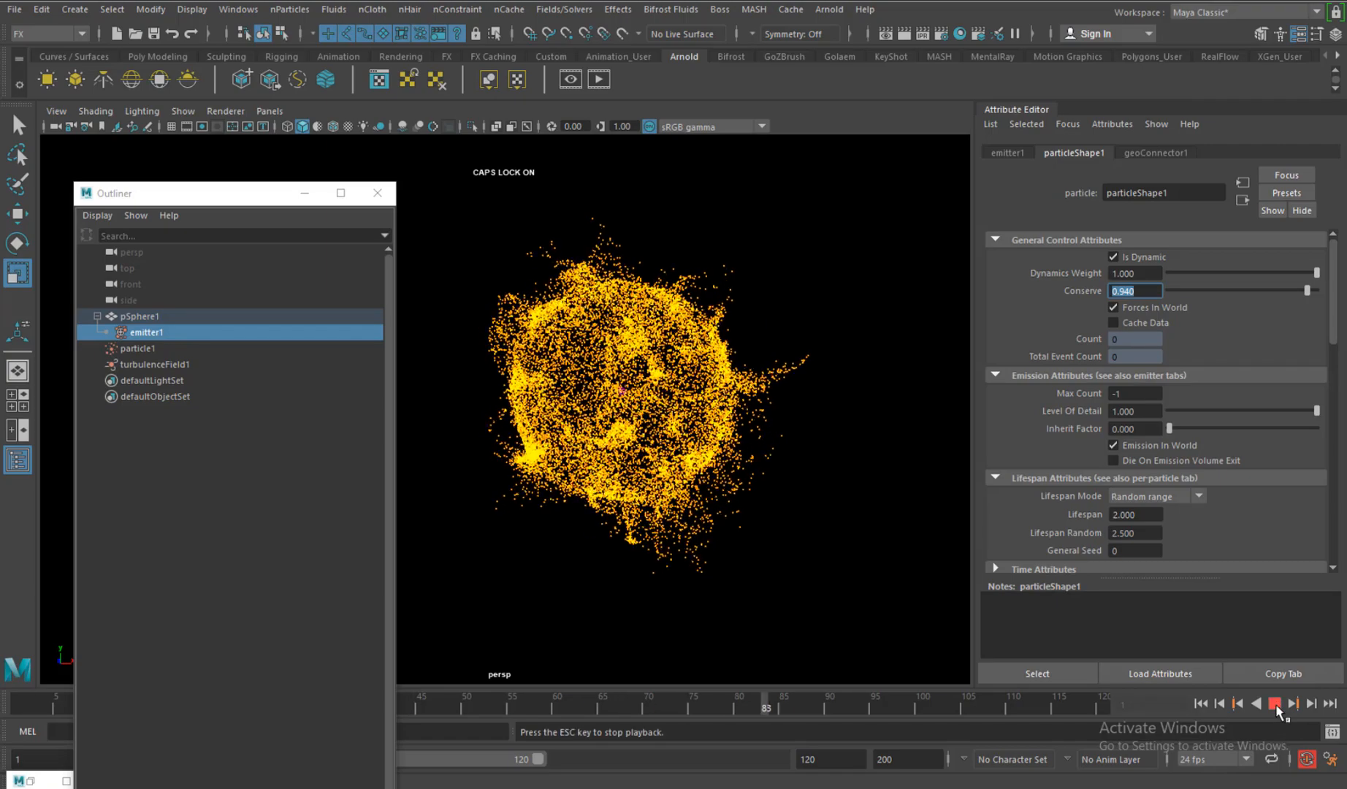
{"action": "left_click", "coordinate": [1275, 704]}
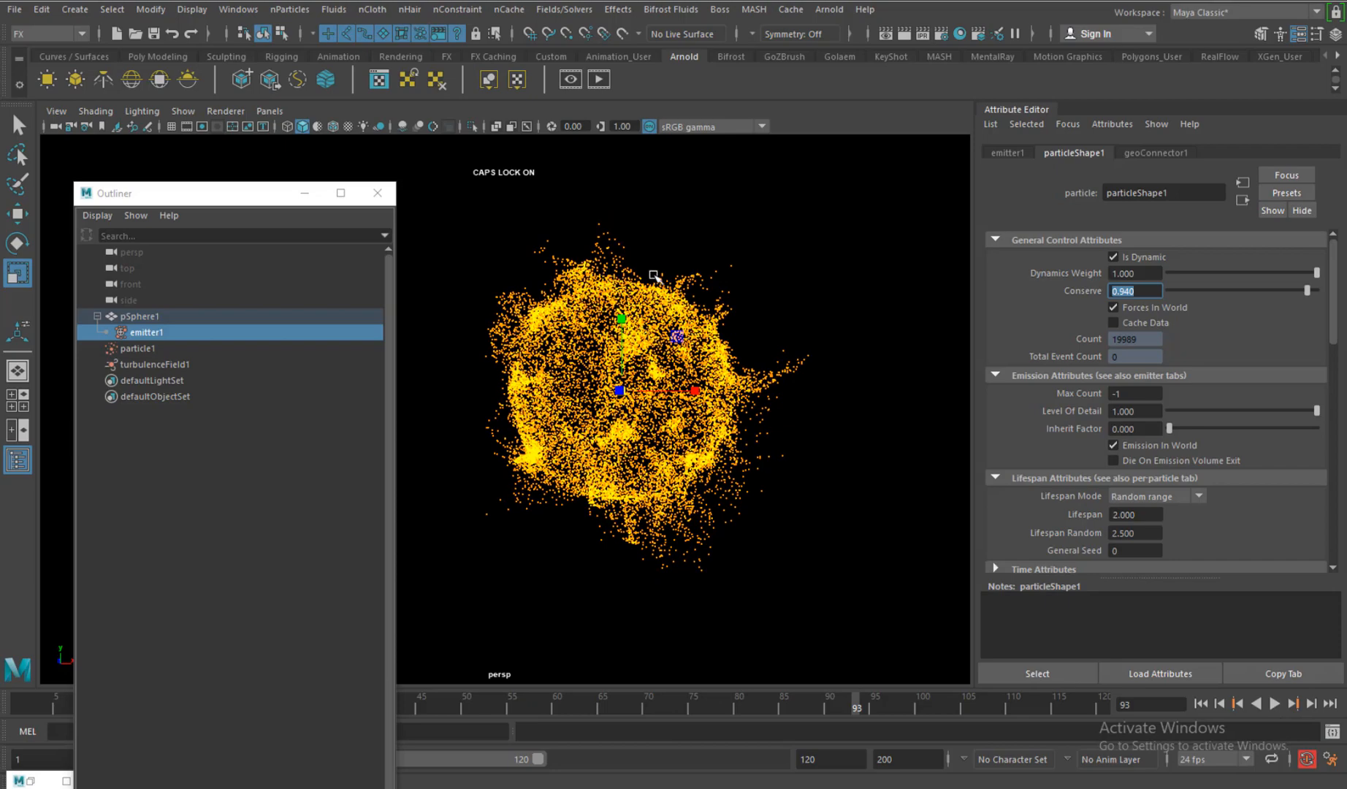
- Play the simulation from the first frame again and examine the particle shell from a closer view
{"action": "left_click", "coordinate": [1200, 704]}
{"action": "left_click", "coordinate": [1275, 704]}
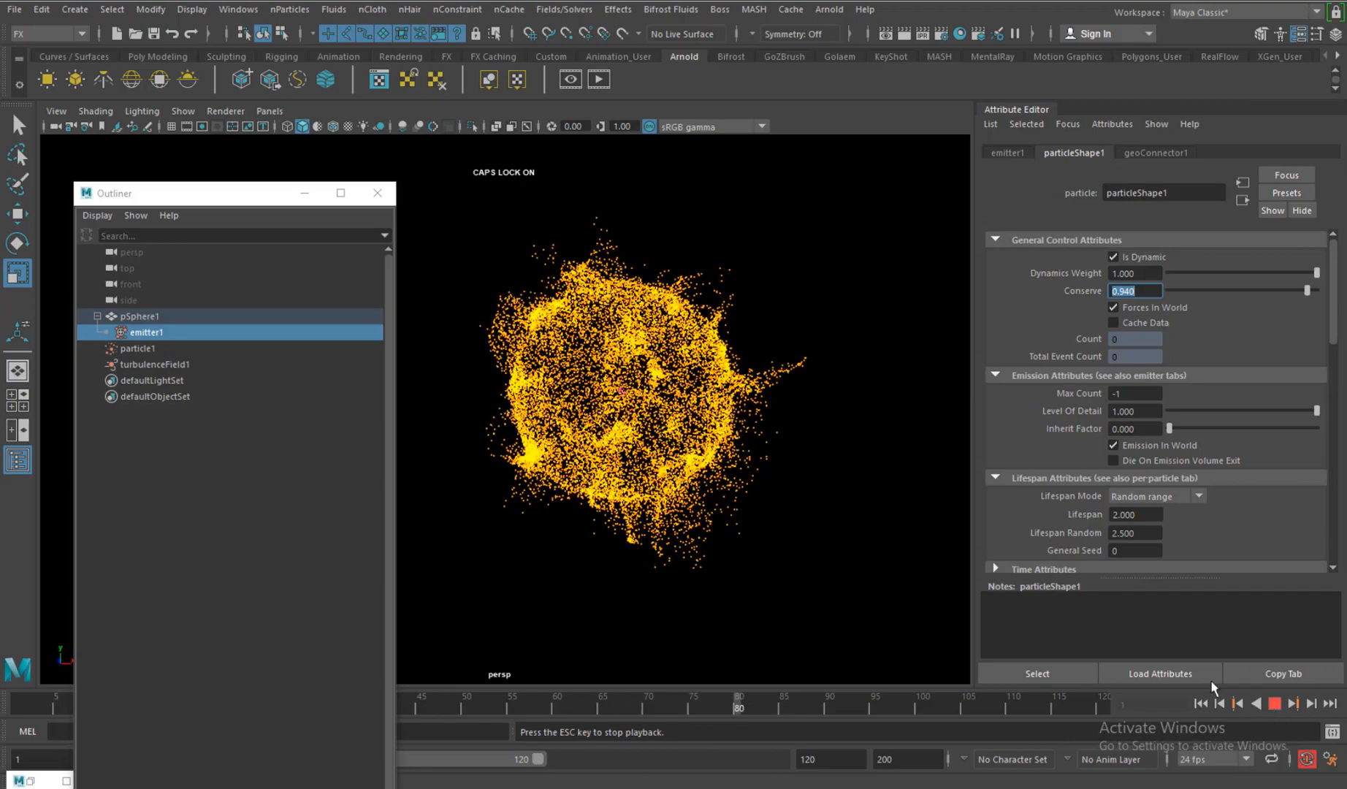
{"action": "left_click", "coordinate": [1275, 704]}
{"action": "scroll", "coordinate": [693, 433], "scroll_direction": "up", "scroll_amount": 3}
{"action": "scroll", "coordinate": [694, 433], "scroll_direction": "up", "scroll_amount": 3}
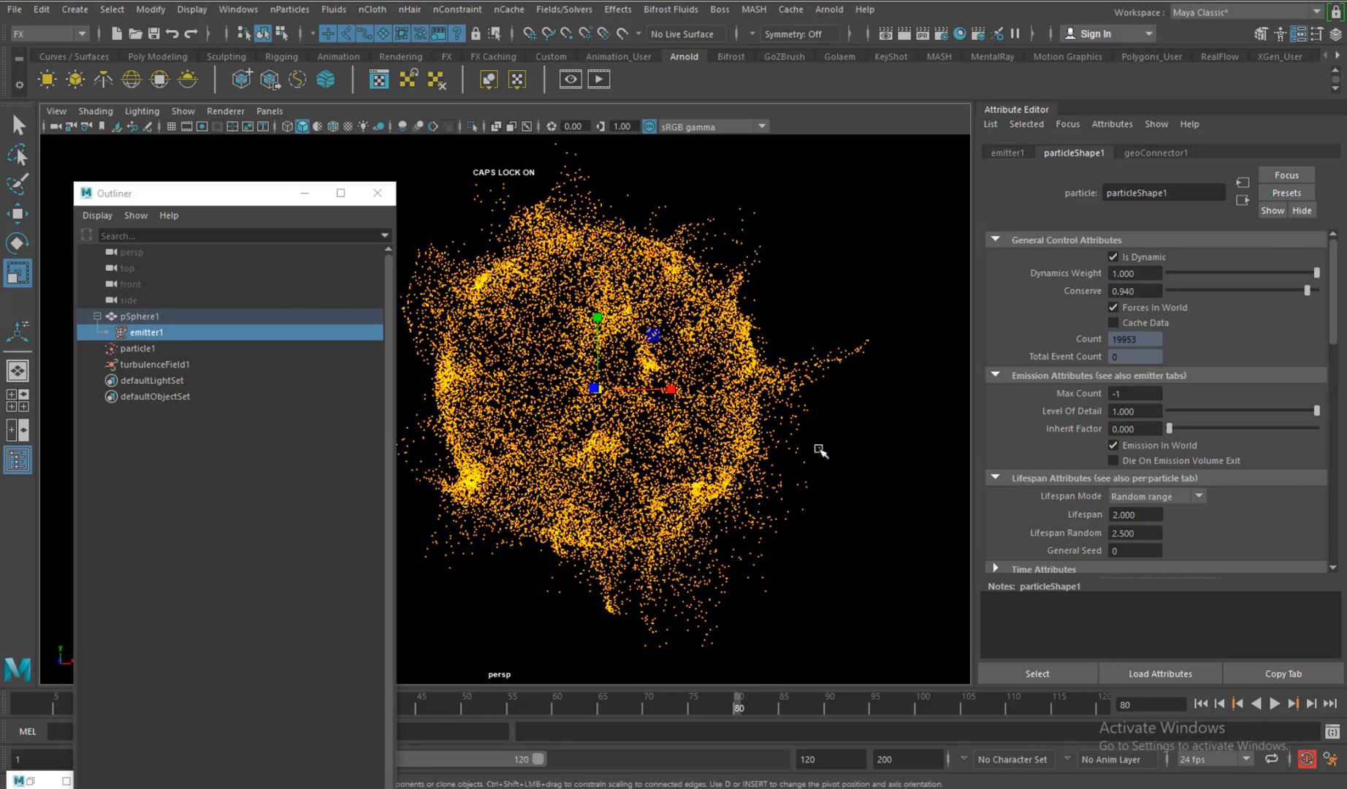
{"action": "left_click", "coordinate": [1202, 703]}
{"action": "left_click", "coordinate": [1275, 703]}
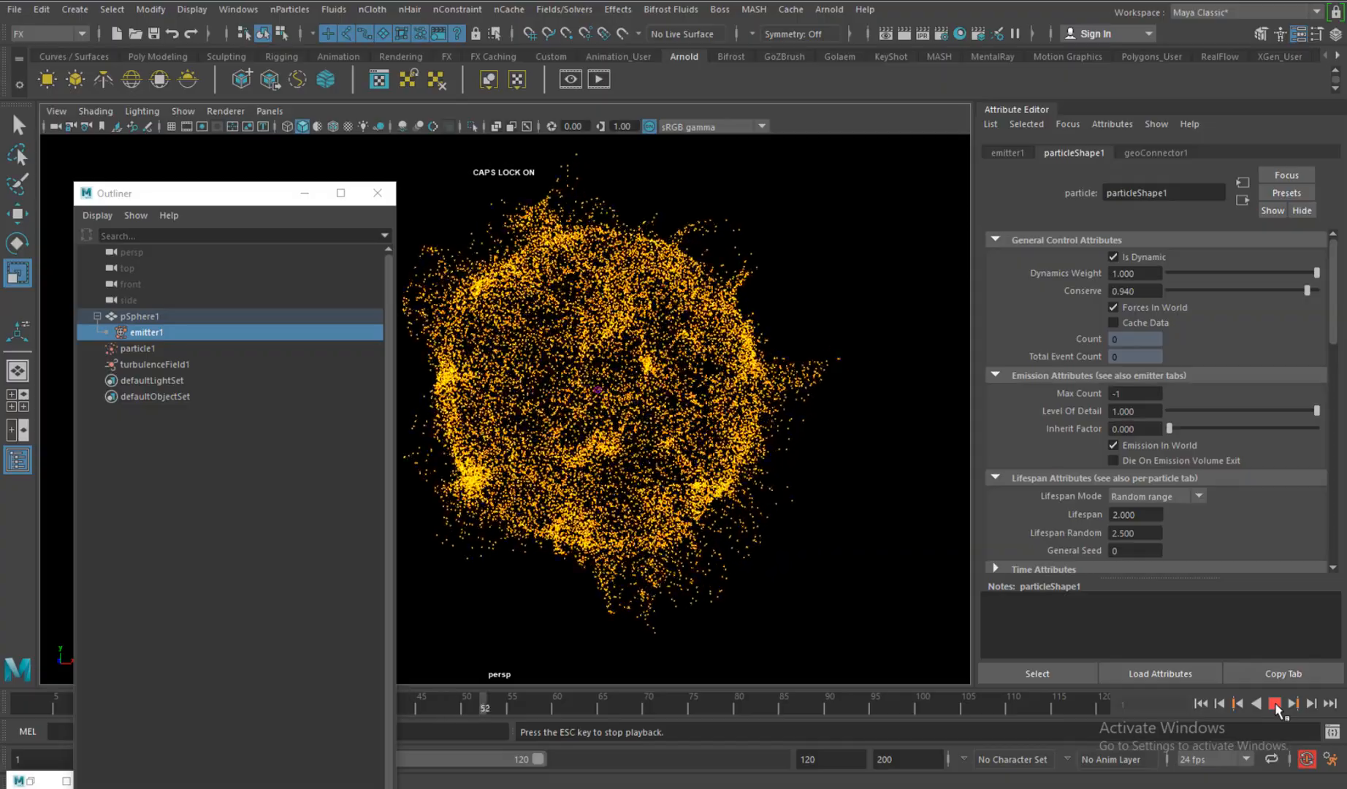
- Try an emitter Rate of 50000 particles per second and replay the simulation from the first frame
{"action": "left_click", "coordinate": [1275, 704]}
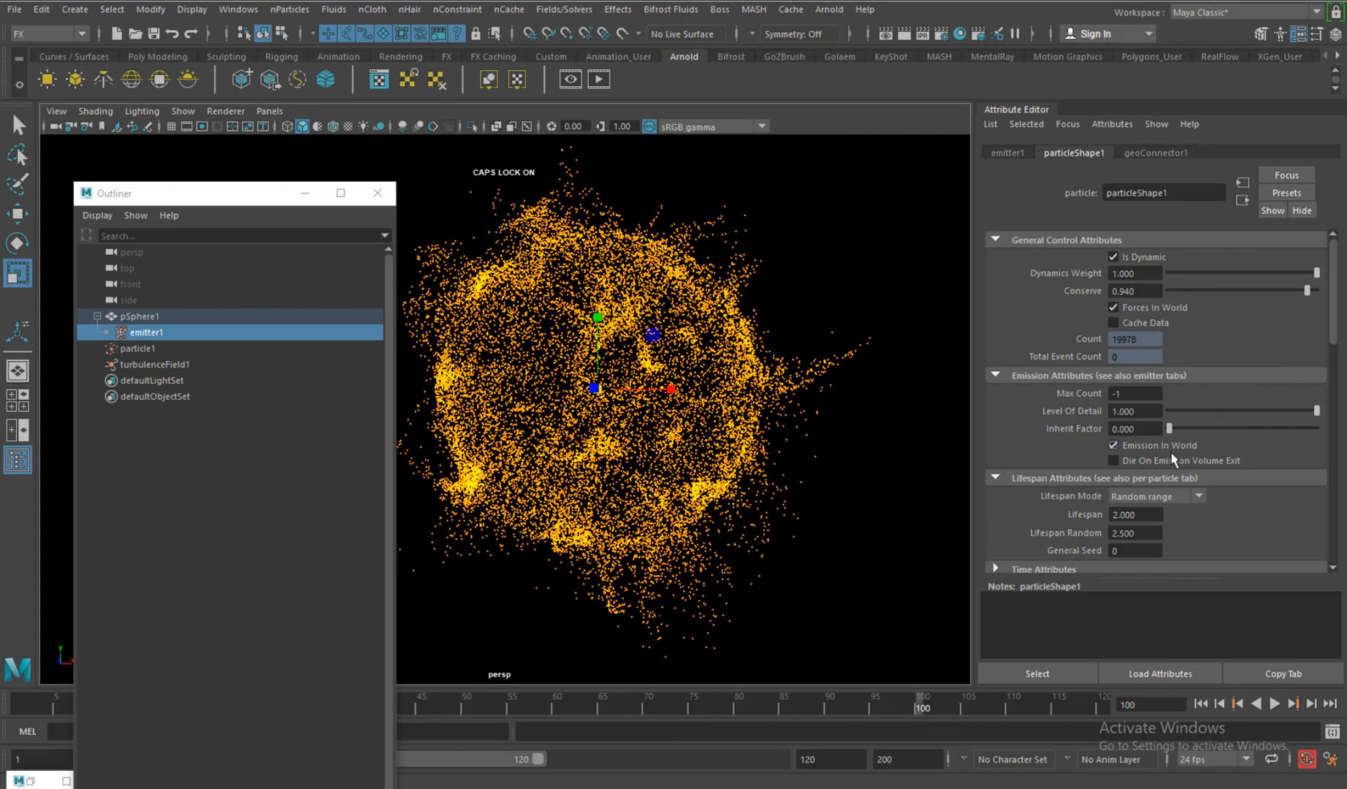
{"action": "left_click", "coordinate": [1009, 153]}
{"action": "left_click", "coordinate": [1095, 160]}
{"action": "left_click", "coordinate": [1014, 154]}
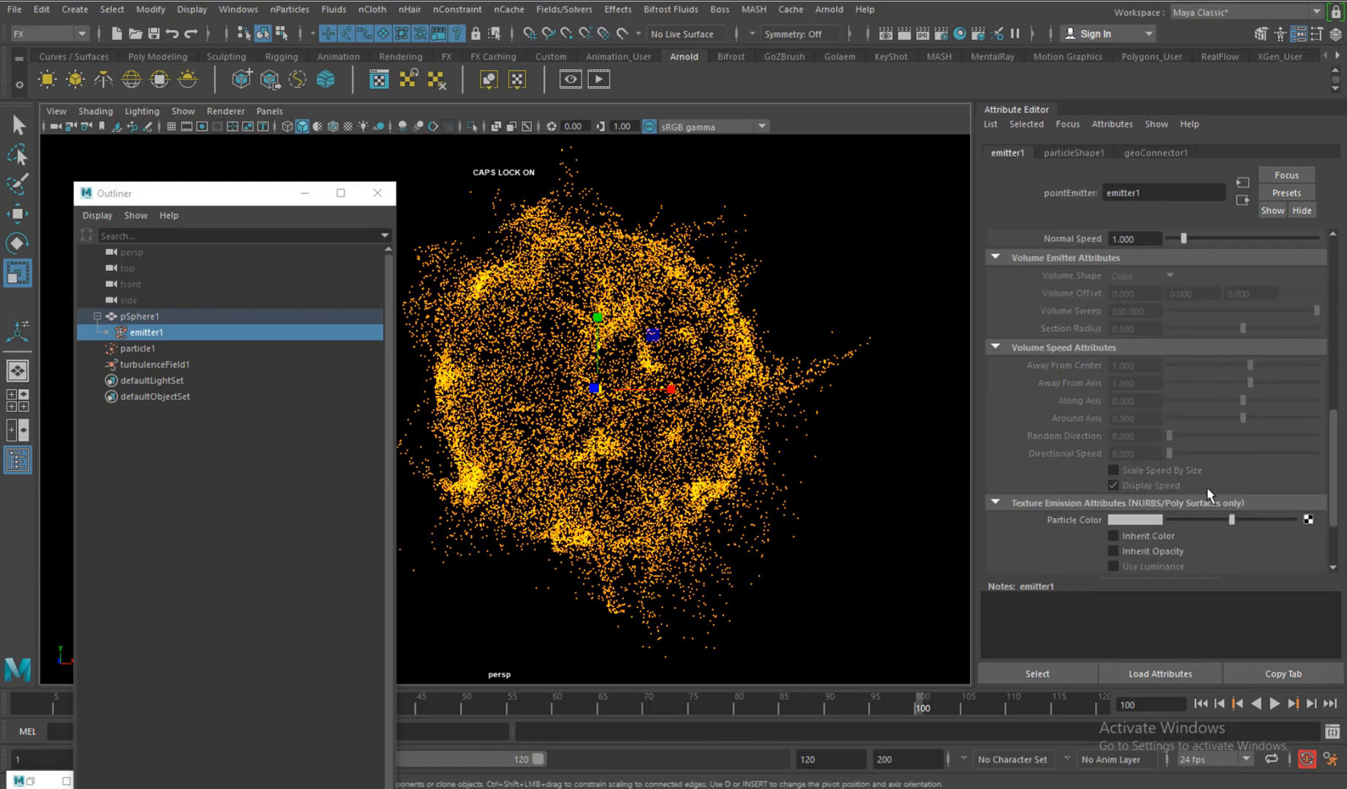
{"action": "scroll", "coordinate": [1206, 487], "scroll_direction": "up", "scroll_amount": 5}
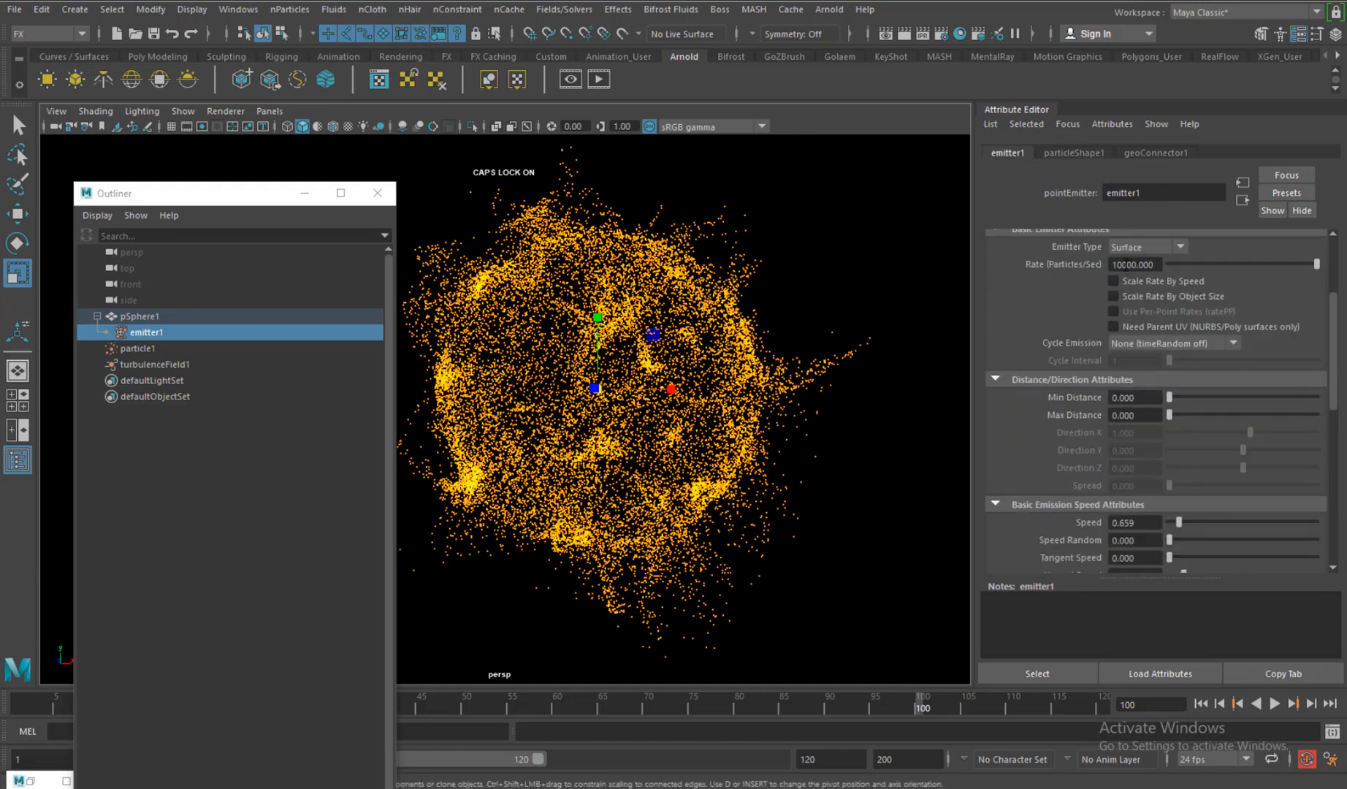
{"action": "left_click_drag", "start_coordinate": [1125, 265], "coordinate": [1105, 266]}
{"action": "type", "text": "50"}
{"action": "key", "text": "Return"}
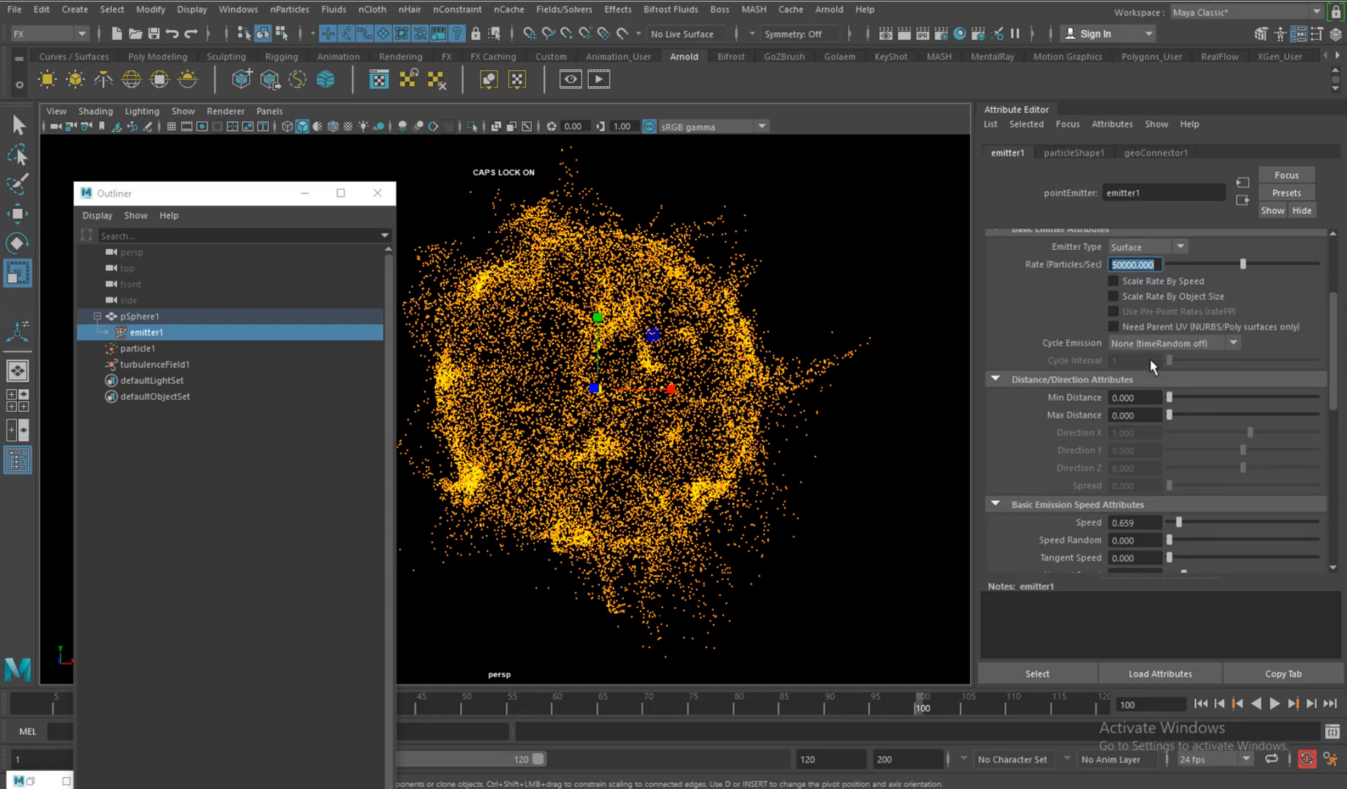
{"action": "left_click", "coordinate": [1201, 702]}
{"action": "left_click", "coordinate": [1274, 703]}
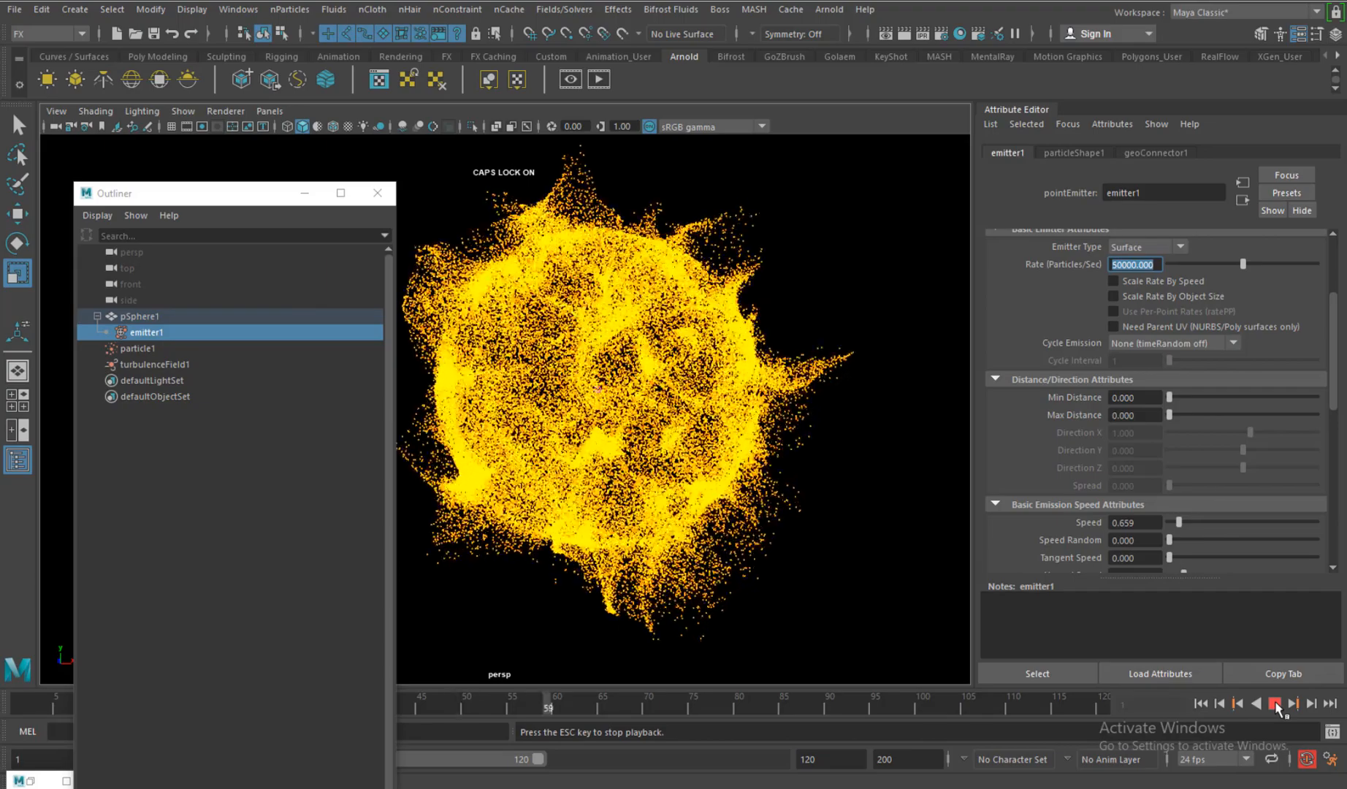
{"action": "left_click", "coordinate": [1275, 703]}
- Set the emitter's Rate to 30000 particles per second and replay the simulation from the first frame
{"action": "left_click", "coordinate": [1118, 264]}
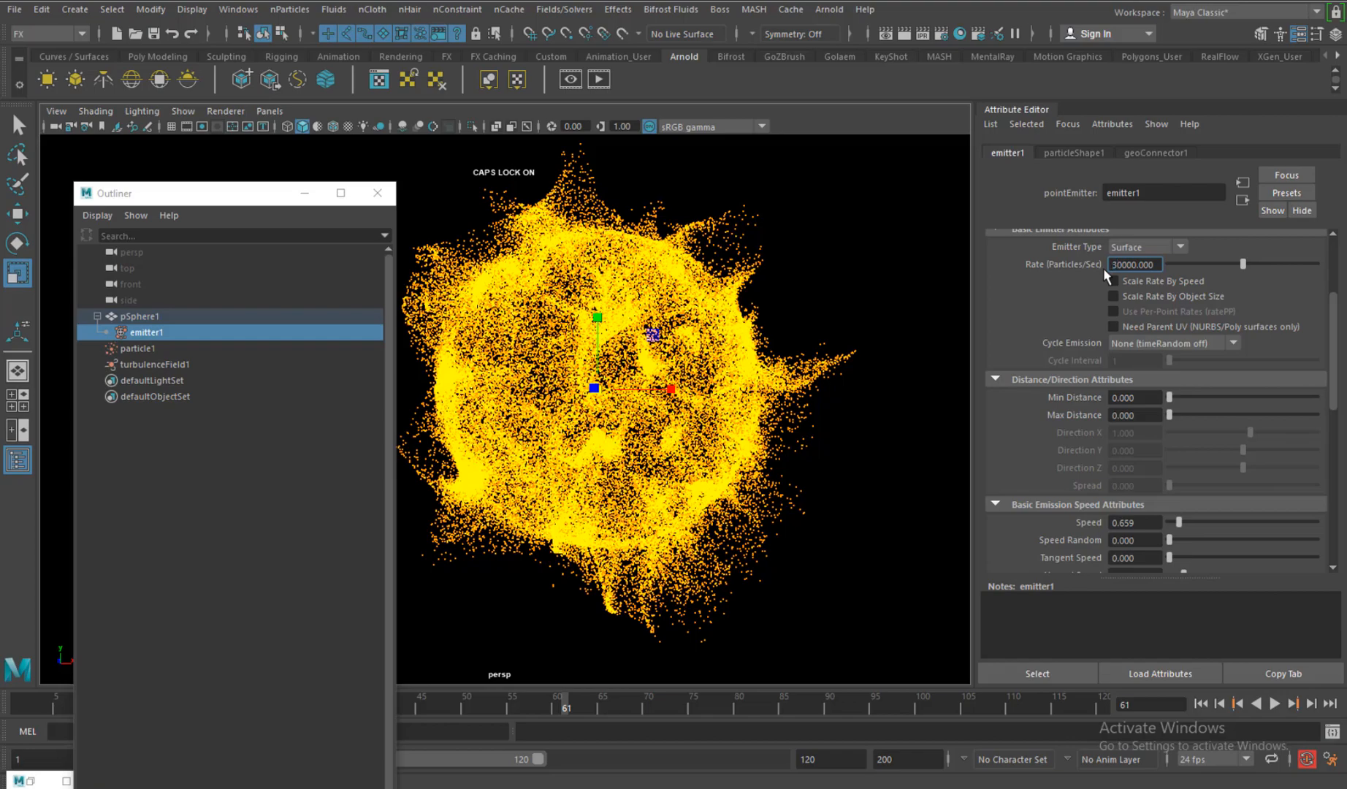
{"action": "key", "text": "Return"}
{"action": "left_click", "coordinate": [1236, 705]}
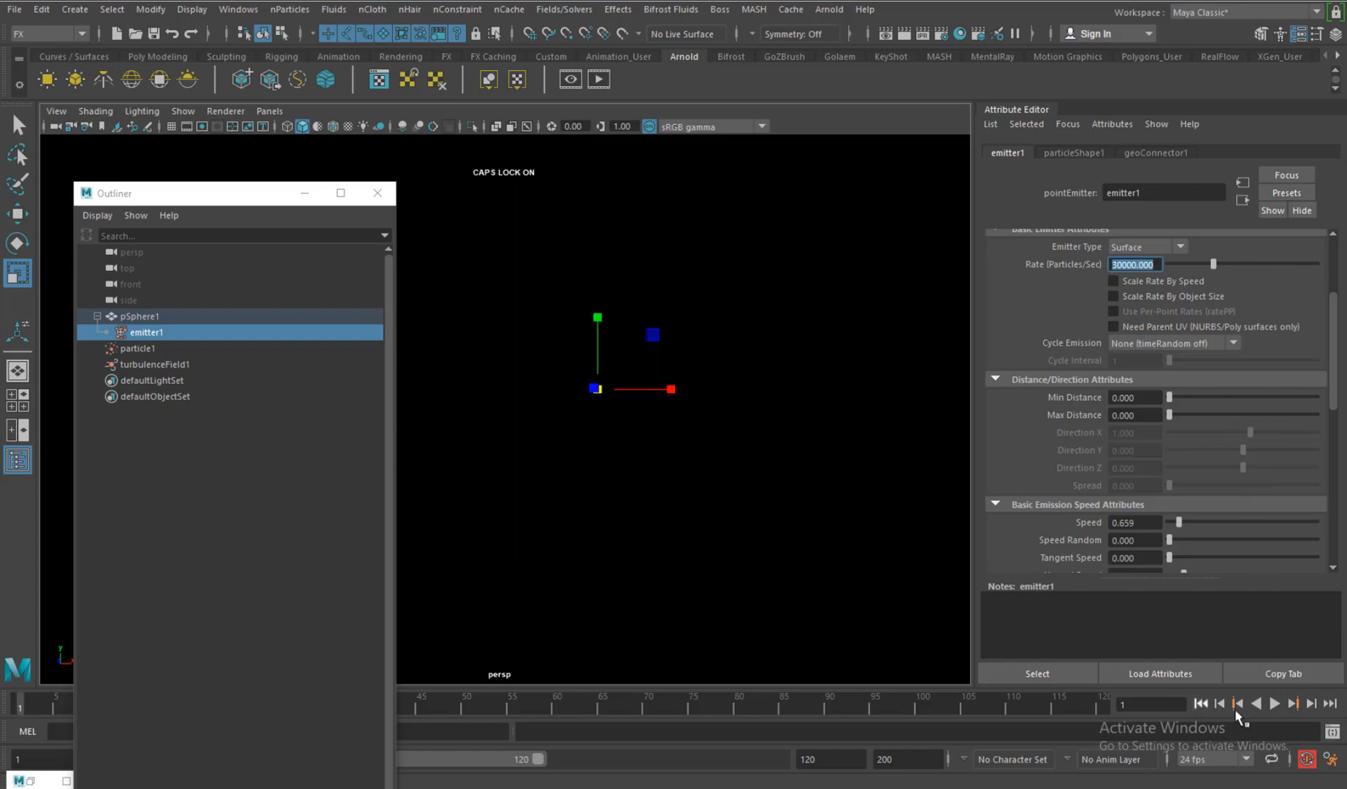
{"action": "left_click", "coordinate": [1274, 703]}
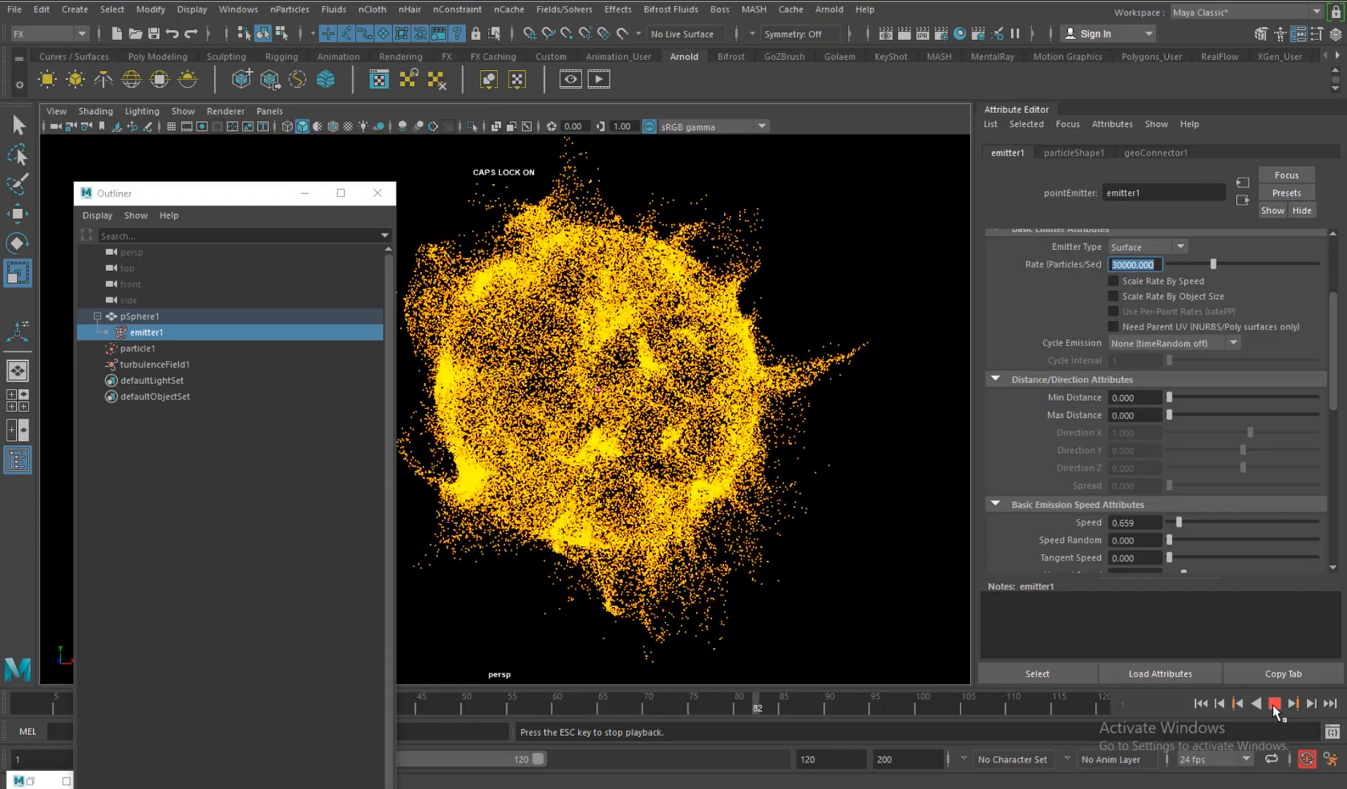
{"action": "left_click", "coordinate": [1273, 704]}
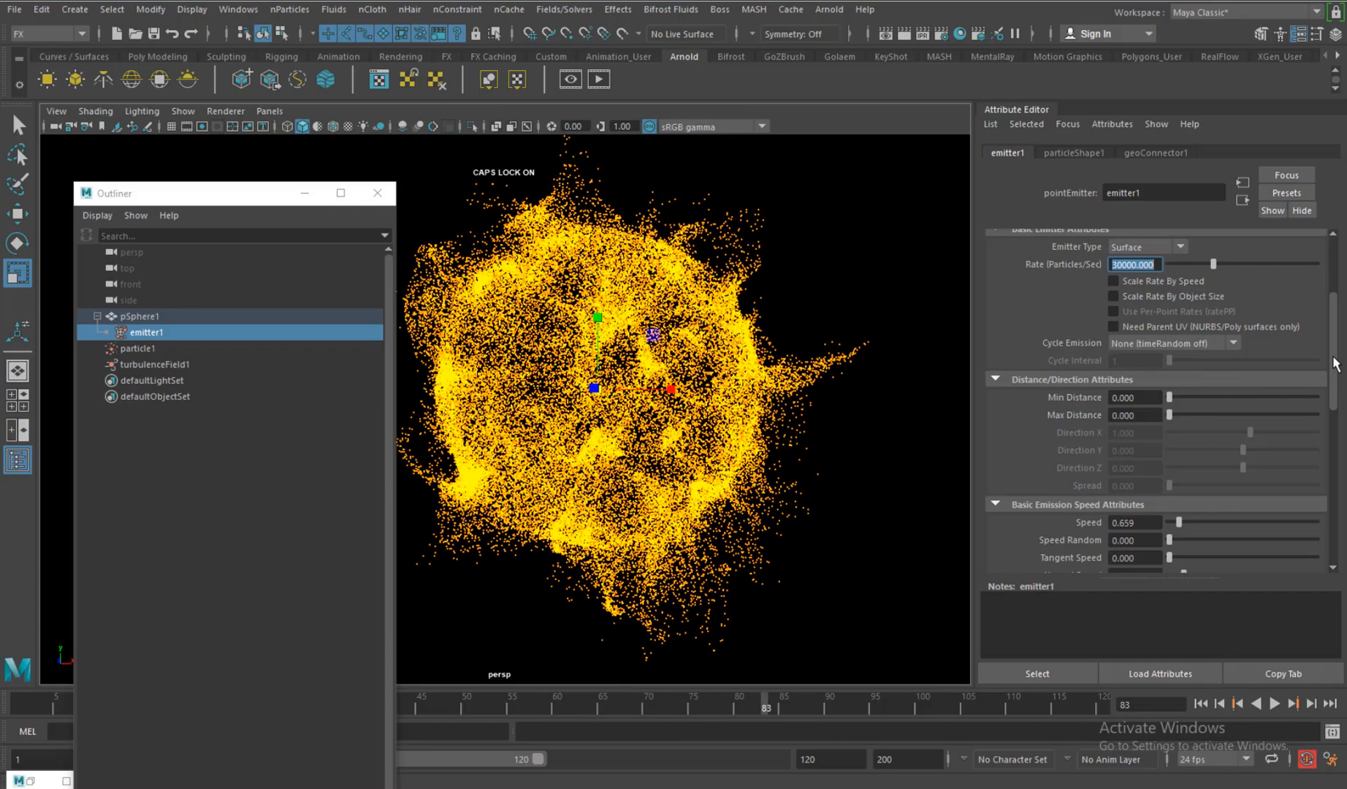
- Review the emitter's texture emission attributes and the particle shape's render and per-particle attributes
{"action": "left_click_drag", "start_coordinate": [1335, 363], "coordinate": [1337, 456]}
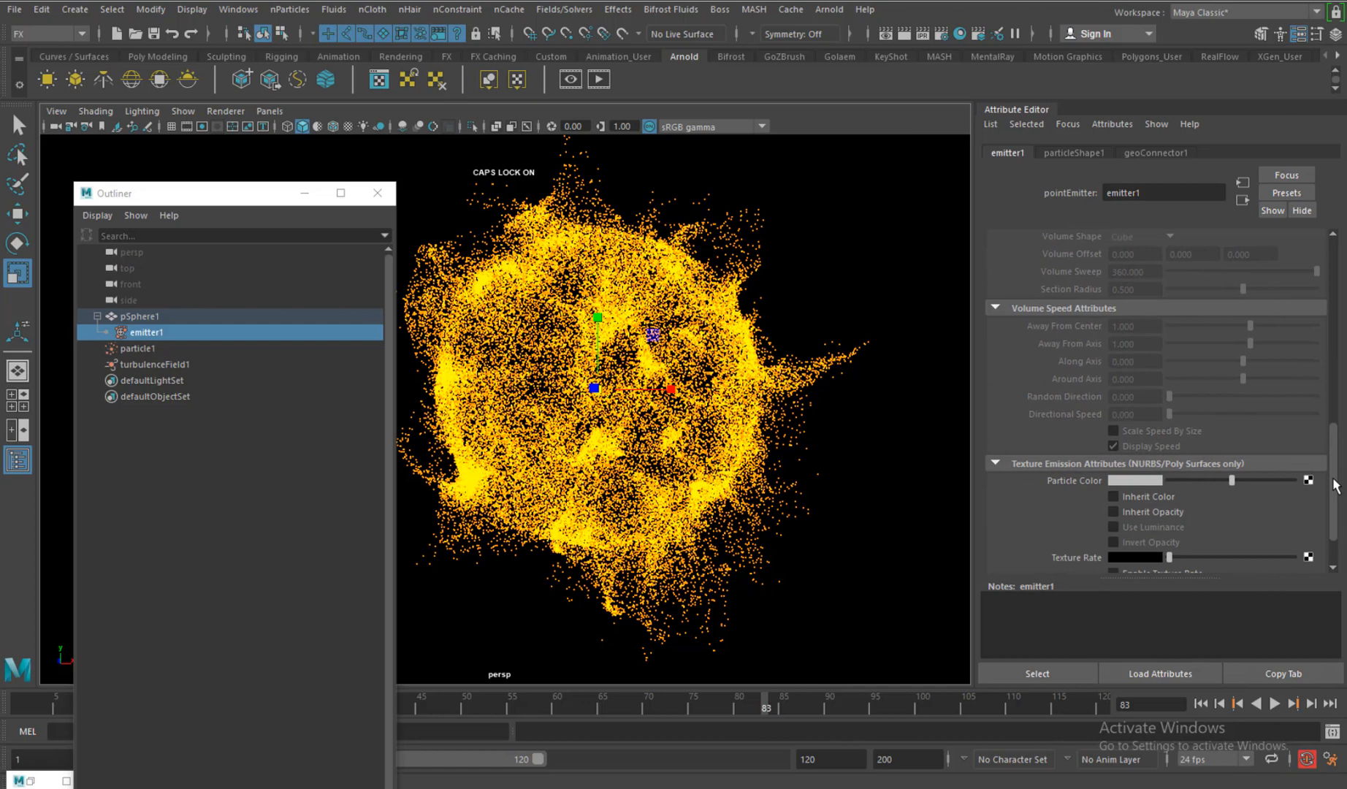
{"action": "left_click", "coordinate": [1051, 153]}
{"action": "scroll", "coordinate": [1224, 506], "scroll_direction": "down", "scroll_amount": 10}
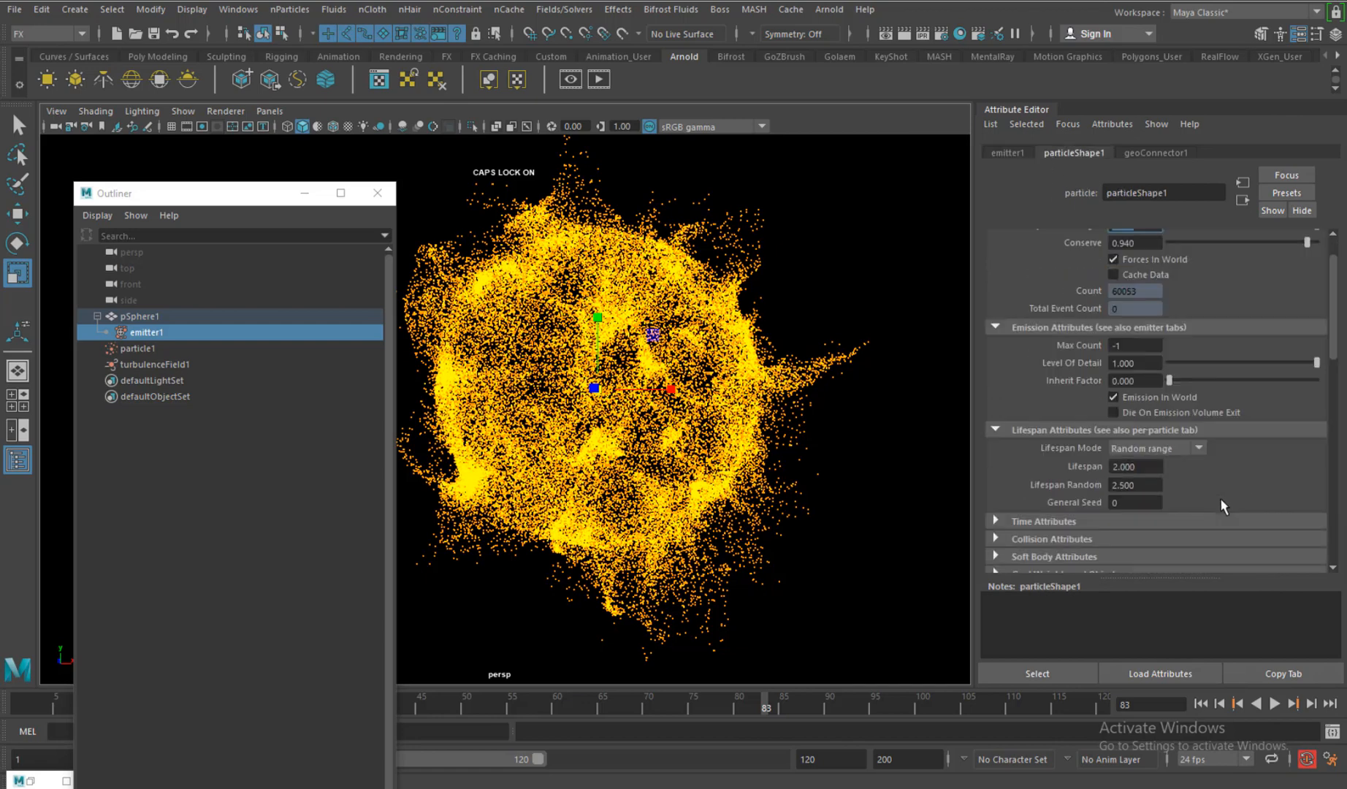
{"action": "scroll", "coordinate": [1224, 506], "scroll_direction": "down", "scroll_amount": 2}
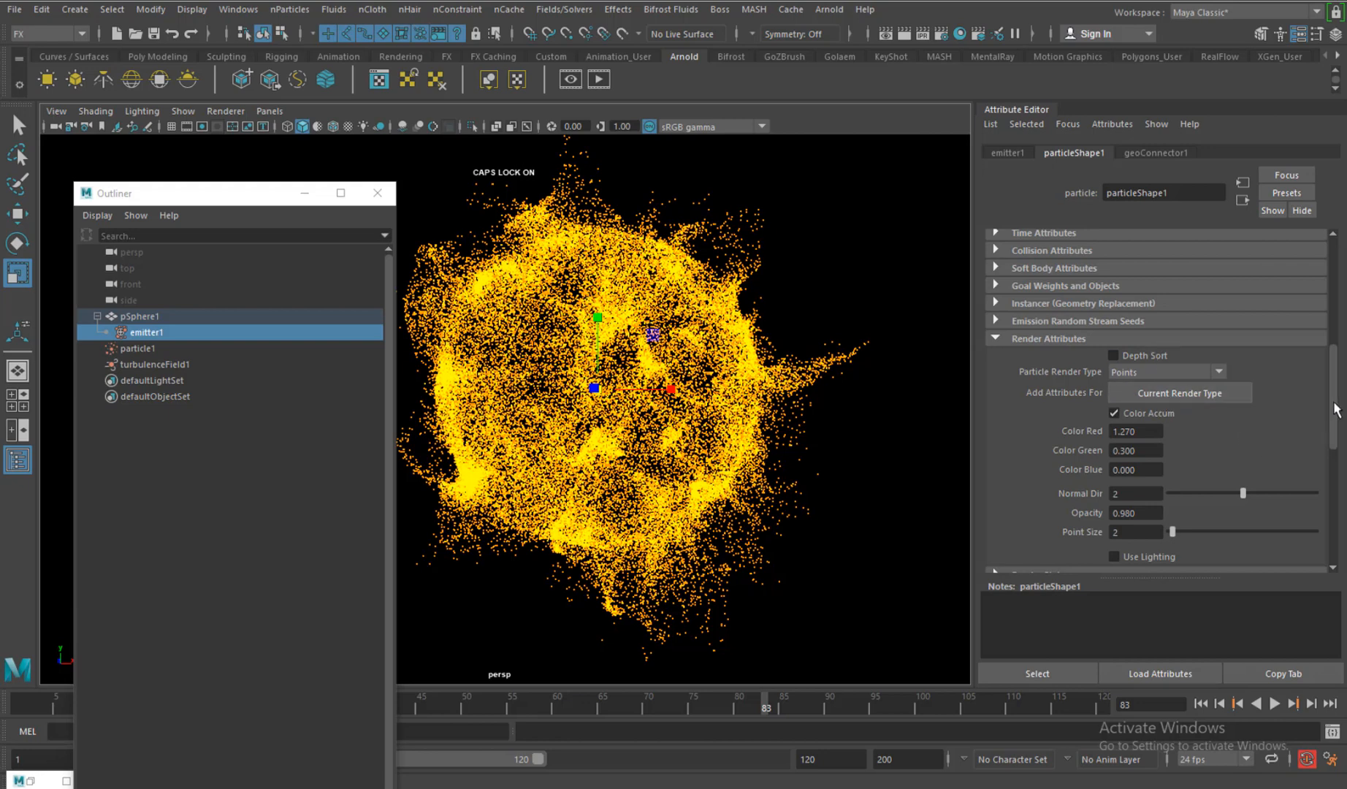
{"action": "left_click_drag", "start_coordinate": [1335, 409], "coordinate": [1339, 503]}
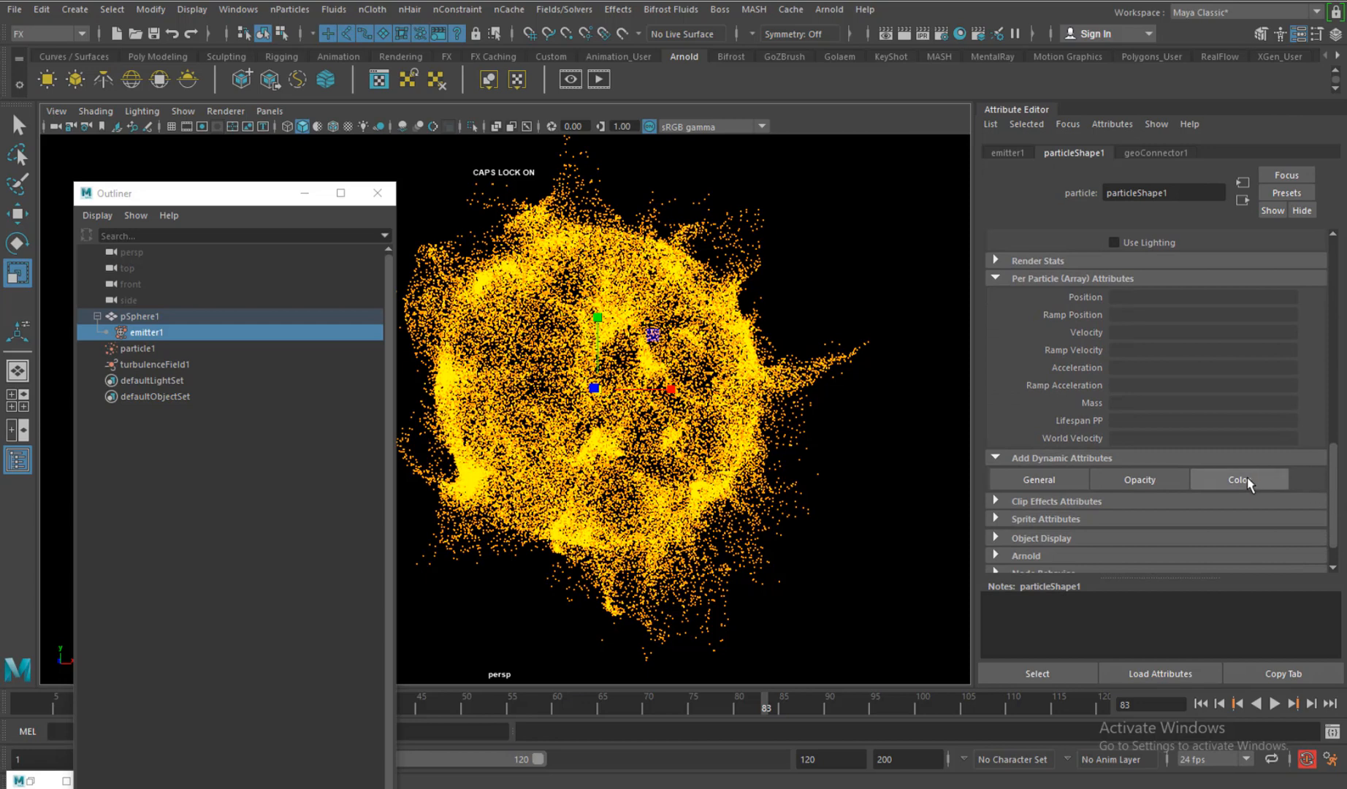
{"action": "left_click_drag", "start_coordinate": [1333, 468], "coordinate": [1336, 322]}
- Write the expression turbulenceField1.phaseX = time*.2; for the turbulence field's Phase X and copy the line
{"action": "left_click", "coordinate": [152, 363]}
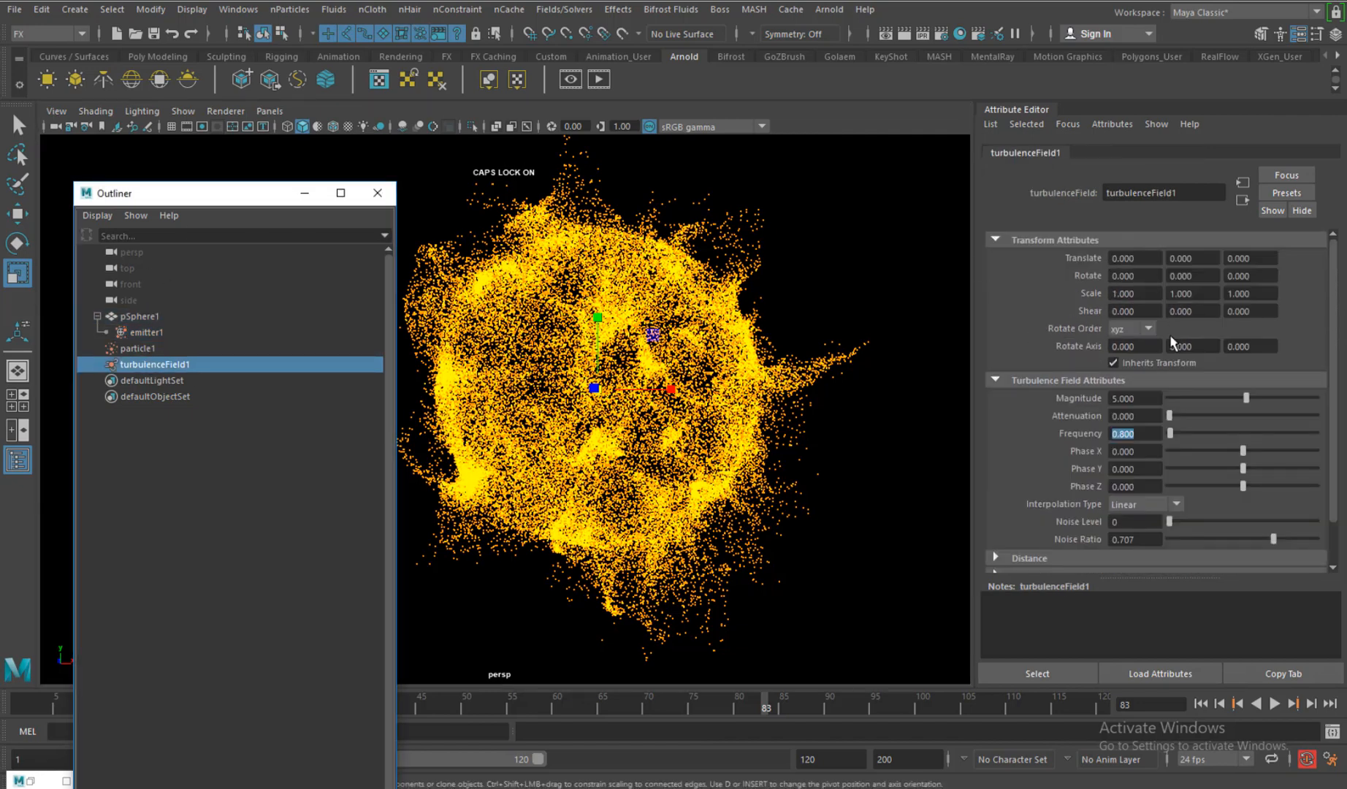
{"action": "right_click", "coordinate": [1145, 454]}
{"action": "left_click", "coordinate": [1182, 469]}
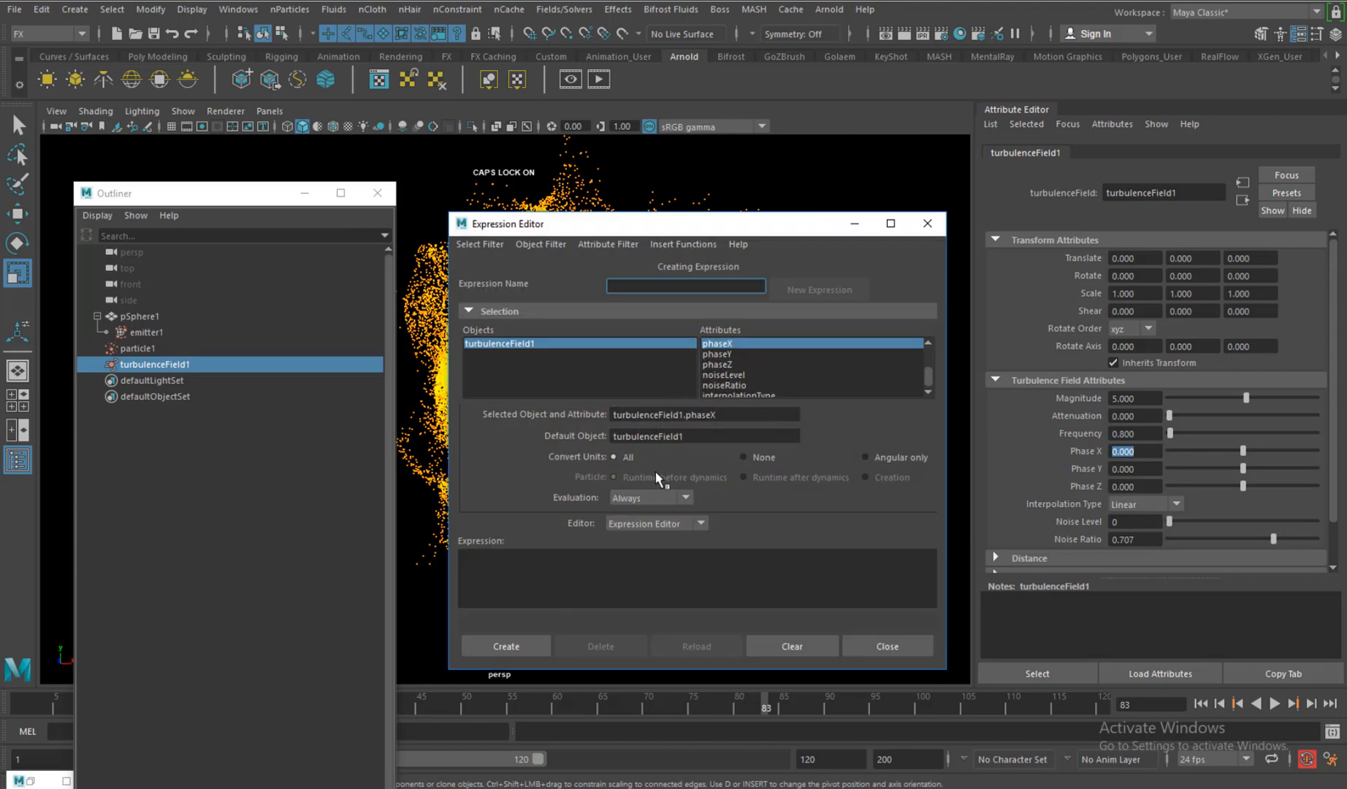
{"action": "left_click_drag", "start_coordinate": [720, 413], "coordinate": [533, 566]}
{"action": "left_click", "coordinate": [613, 563]}
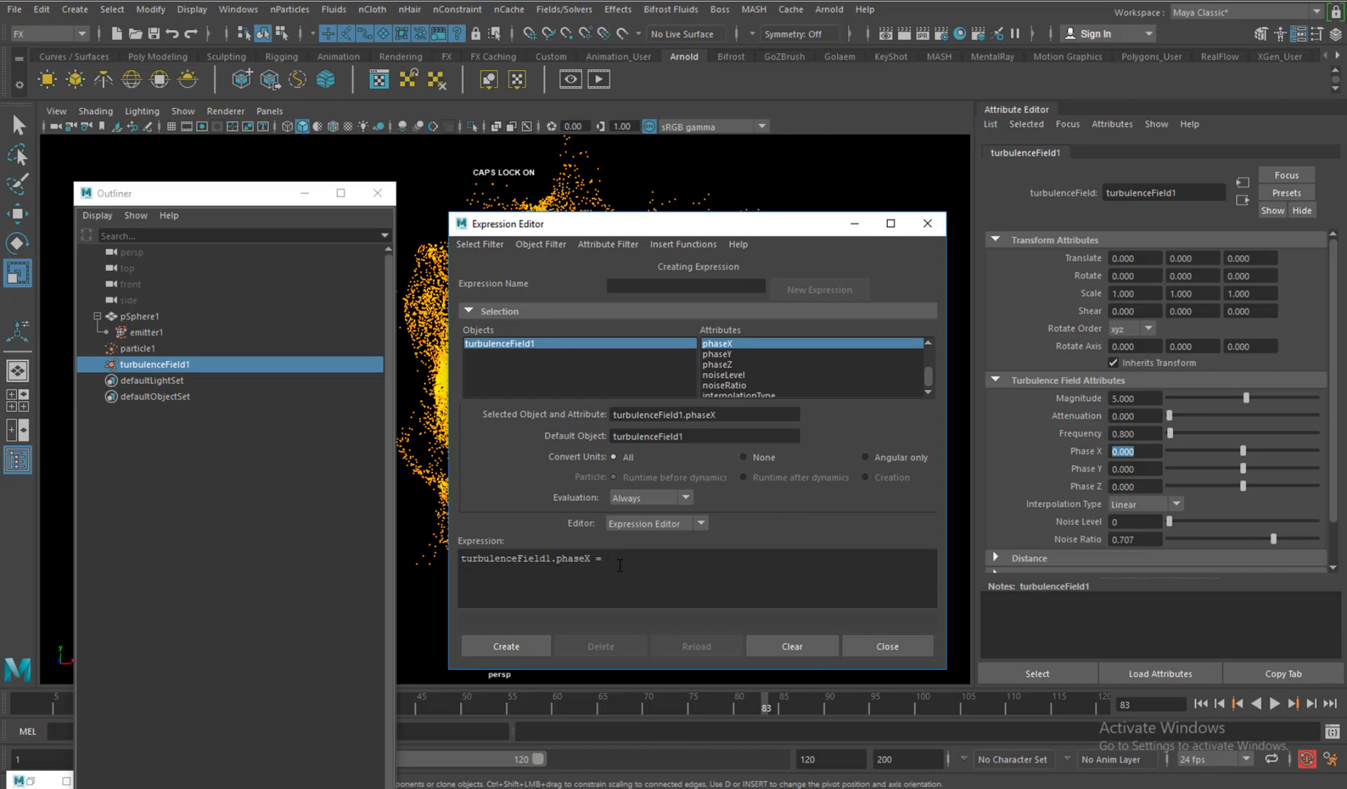
{"action": "key", "text": "Caps_Lock"}
{"action": "type", "text": ";"}
{"action": "key", "text": "ctrl+a"}
{"action": "key", "text": "ctrl+c"}
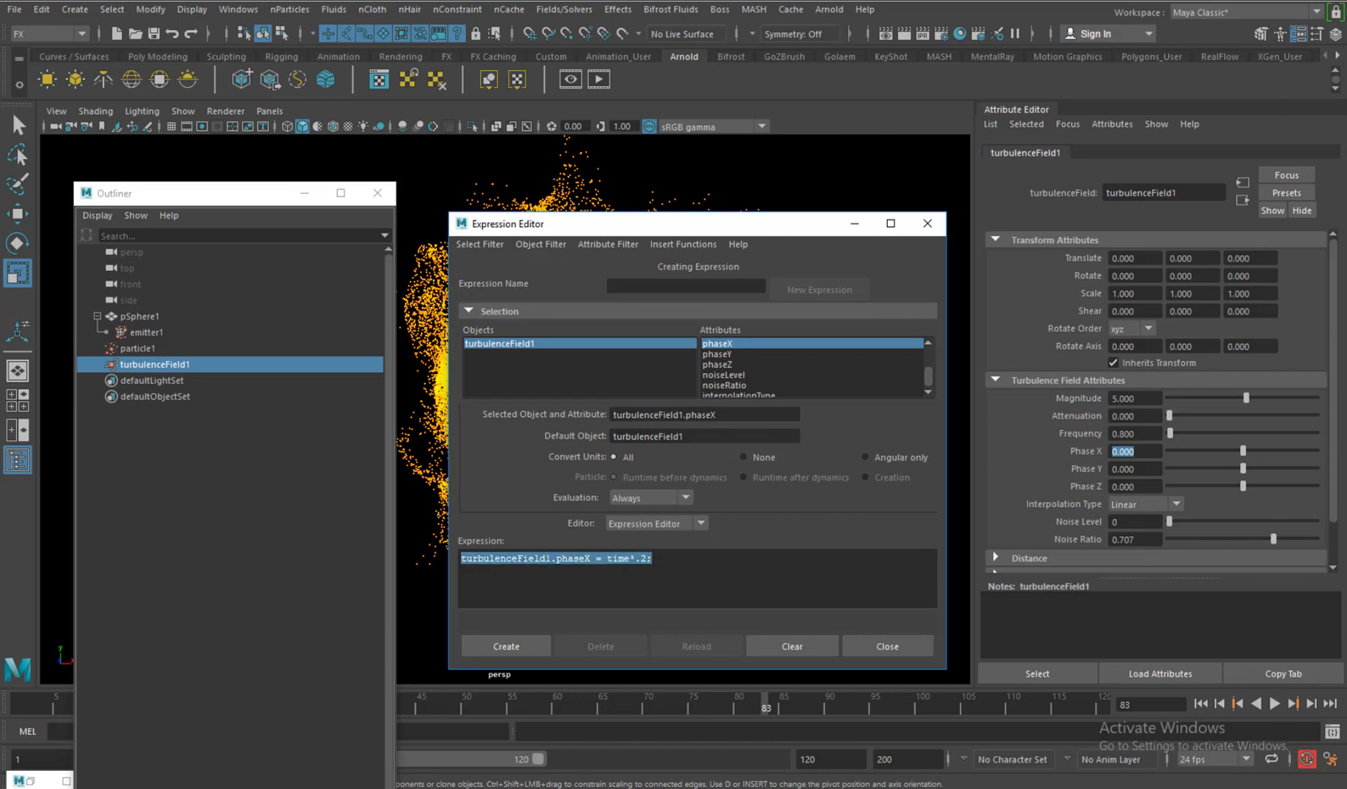
- Add matching time*.2 lines for phaseY and phaseZ, create the expression and put the Expression Editor away
{"action": "left_click", "coordinate": [673, 561]}
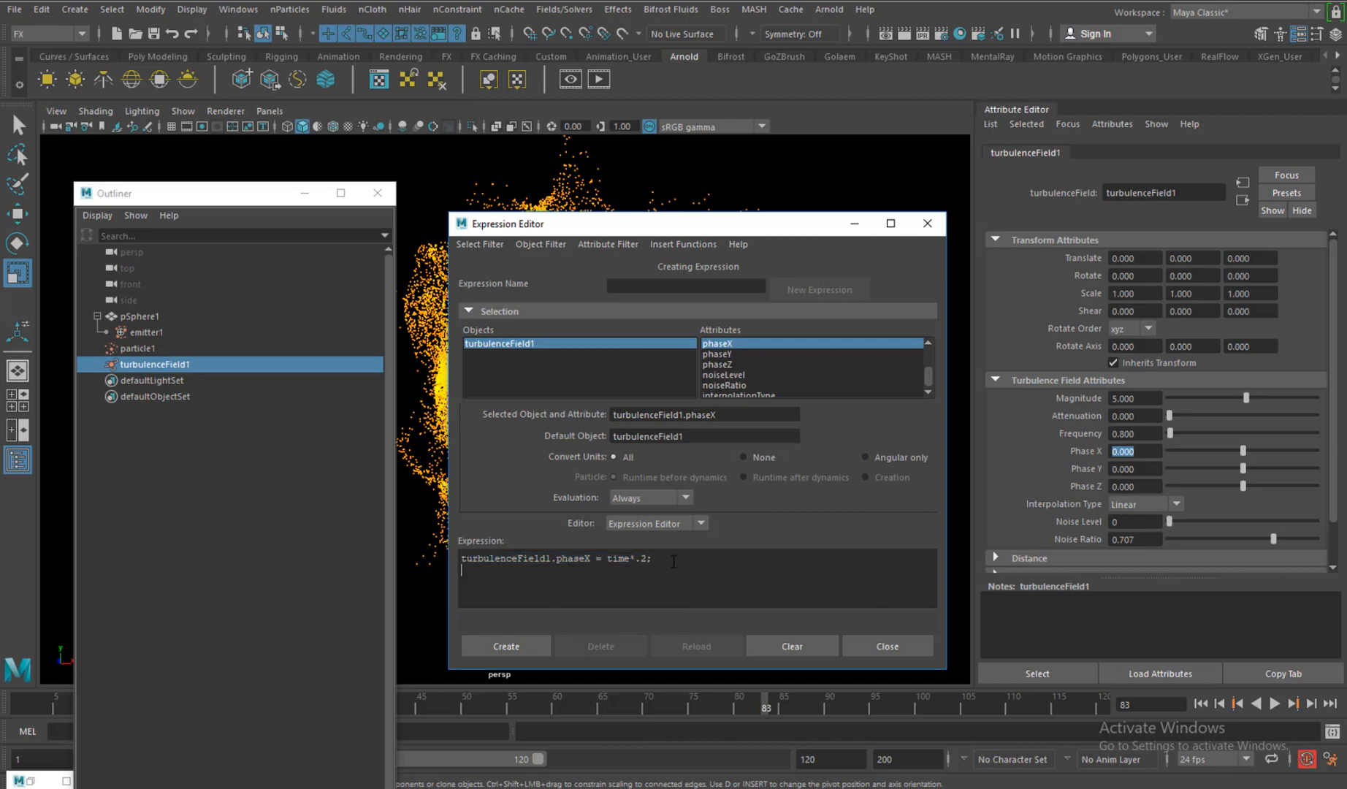
{"action": "key", "text": "Return"}
{"action": "key", "text": "ctrl+v"}
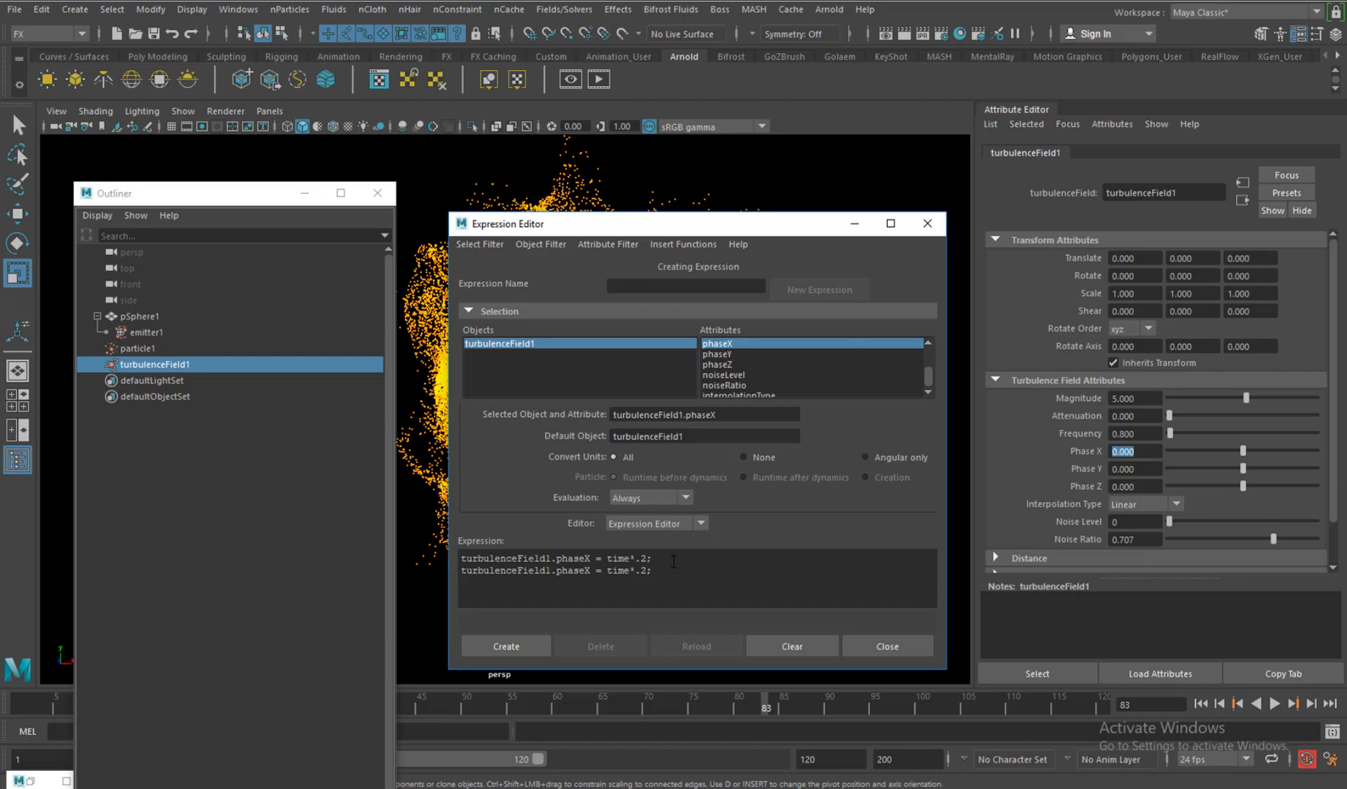
{"action": "key", "text": "Return"}
{"action": "key", "text": "ctrl+v"}
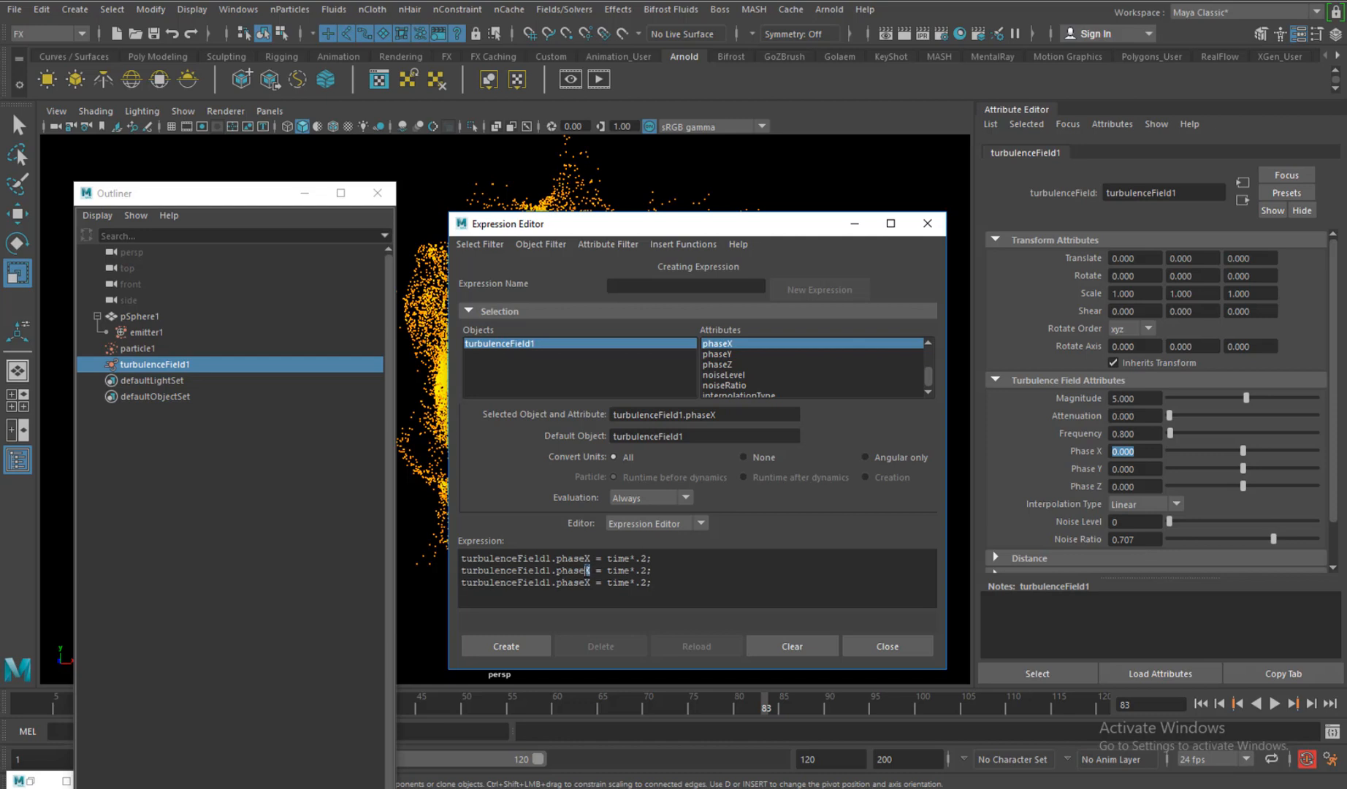
{"action": "key", "text": "Caps_Lock"}
{"action": "left_click", "coordinate": [532, 646]}
{"action": "left_click", "coordinate": [862, 225]}
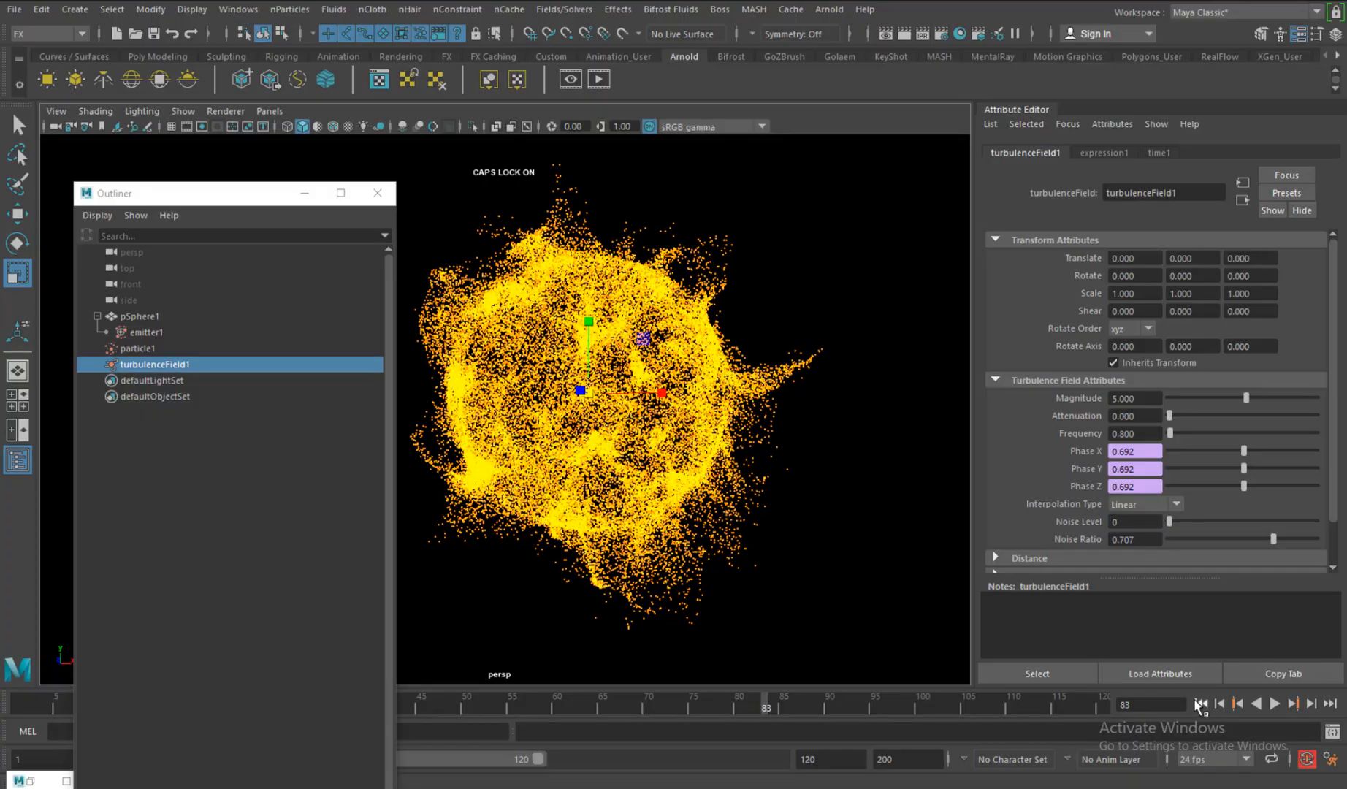
- Play the simulation twice from the first frame to examine the particle motion with the animated turbulence phase
{"action": "left_click", "coordinate": [1200, 703]}
{"action": "left_click", "coordinate": [1273, 703]}
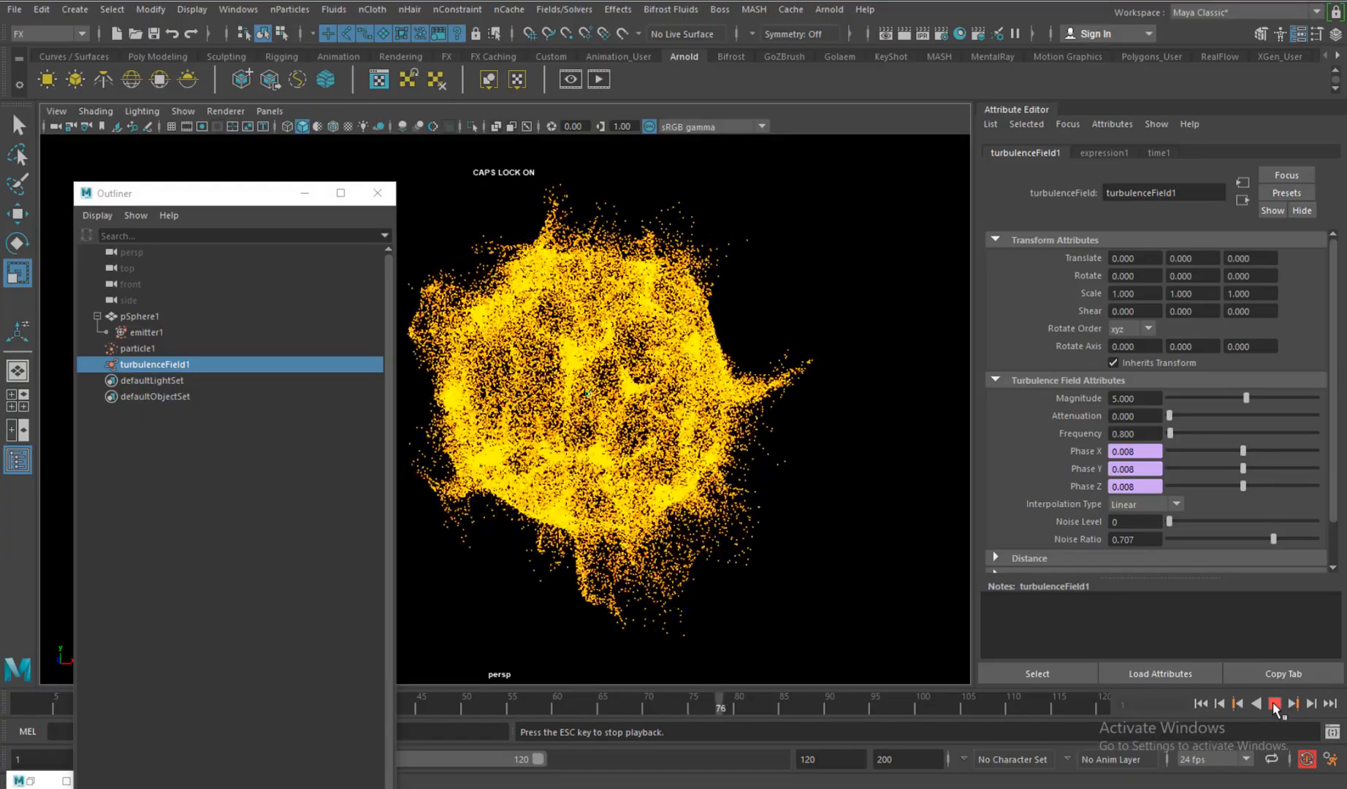
{"action": "left_click", "coordinate": [1274, 702]}
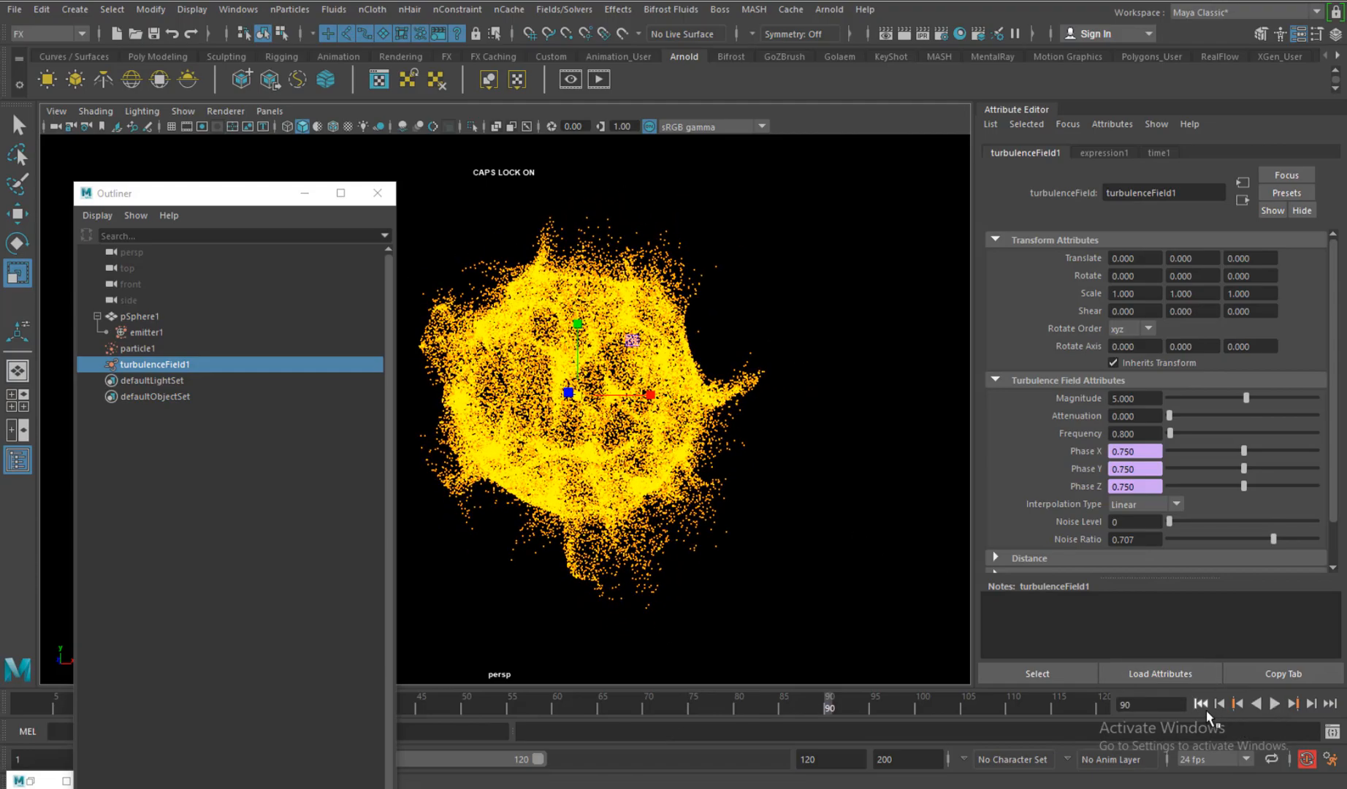
{"action": "left_click", "coordinate": [1200, 702]}
{"action": "left_click", "coordinate": [1273, 703]}
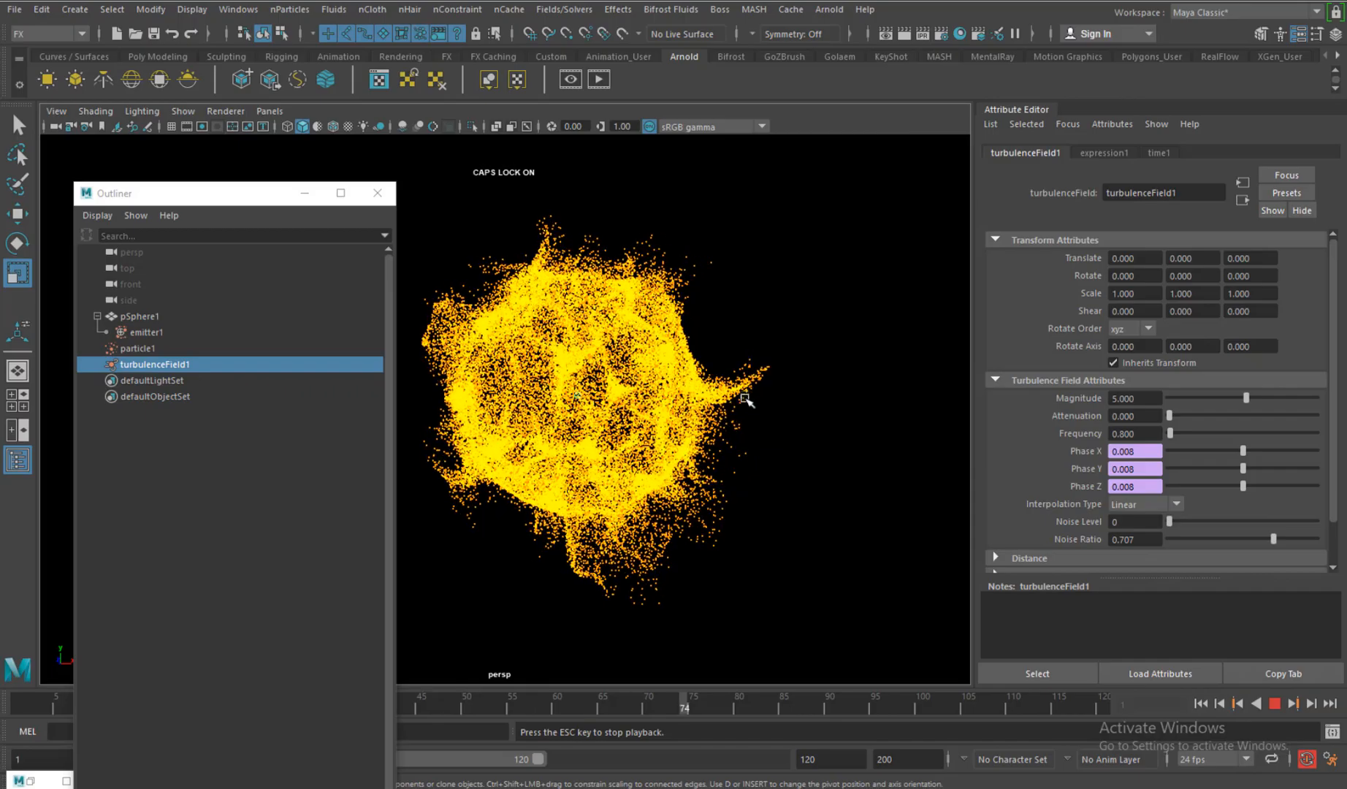
{"action": "left_click", "coordinate": [1275, 703]}
- Minimize the Outliner and extend the playback range's end frame to 500
{"action": "left_click", "coordinate": [305, 192]}
{"action": "double_click", "coordinate": [848, 759]}
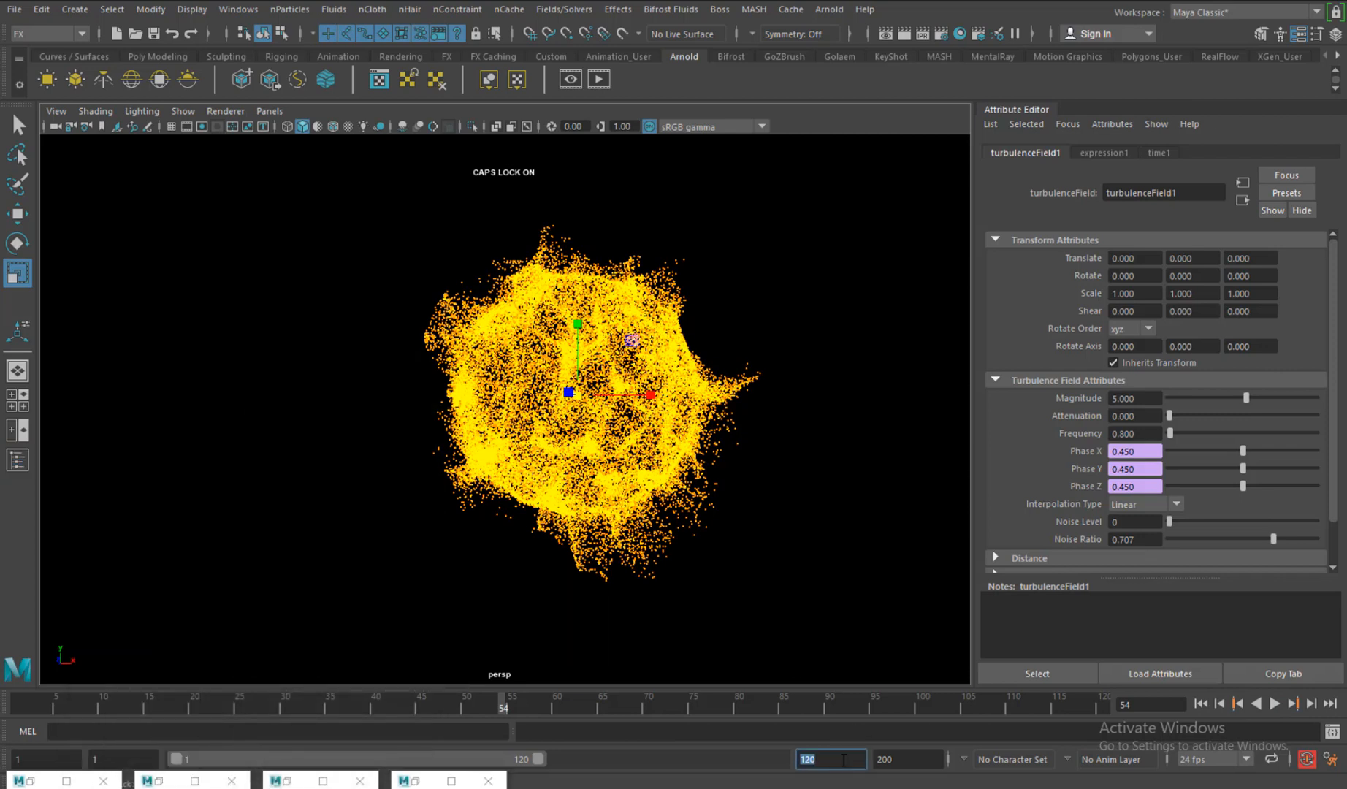
{"action": "type", "text": "500"}
{"action": "key", "text": "Return"}
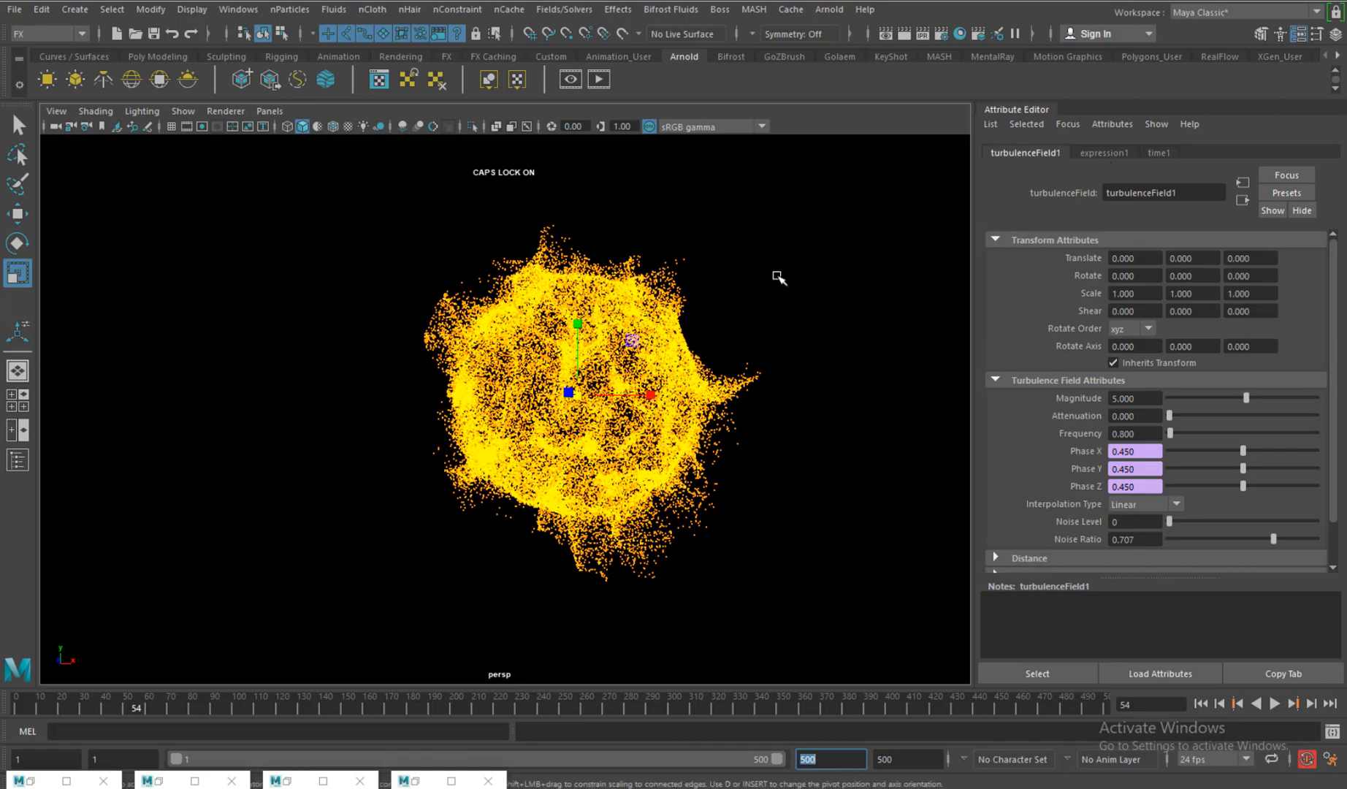
- Select the particle object and change its emitter's Rate so that the leading digits are 15
{"action": "left_click_drag", "start_coordinate": [757, 321], "coordinate": [800, 402]}
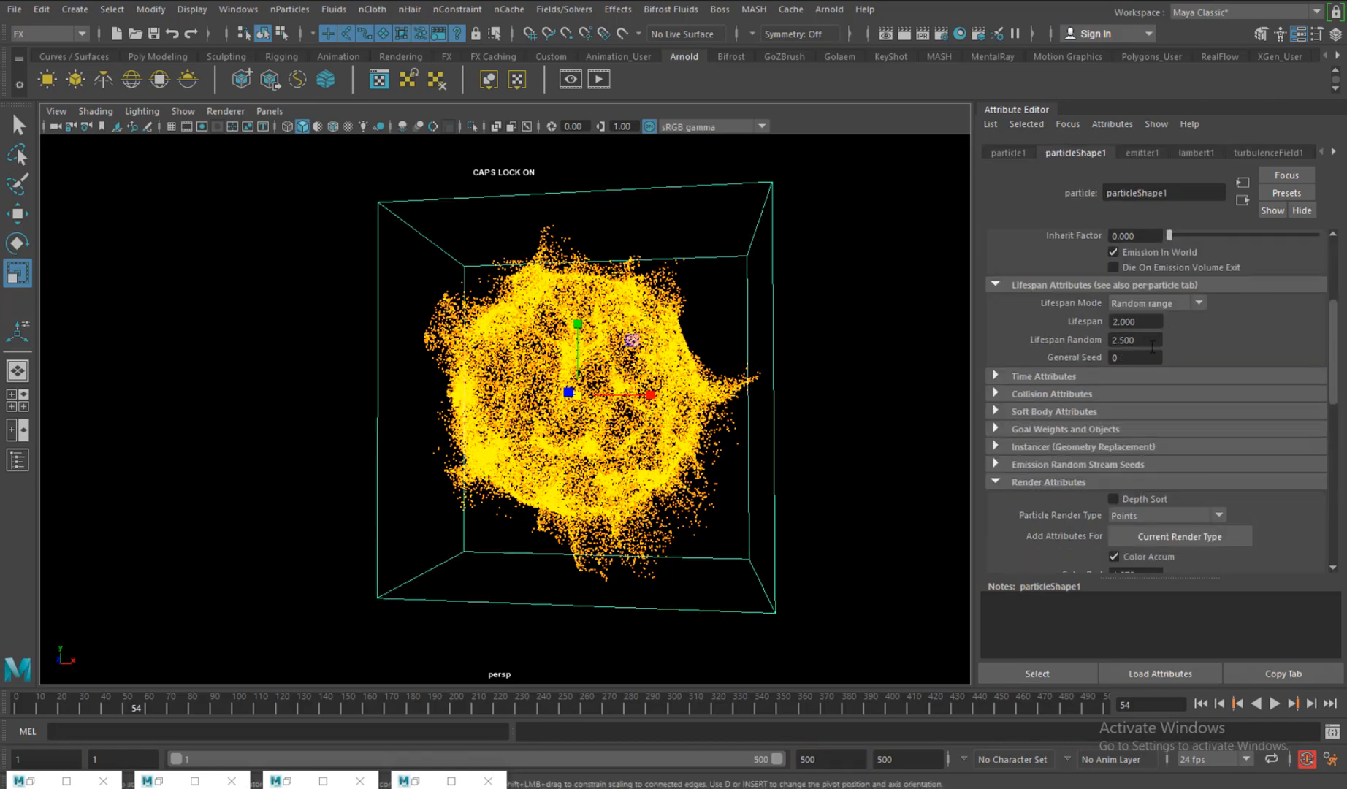
{"action": "left_click_drag", "start_coordinate": [1331, 380], "coordinate": [1226, 217]}
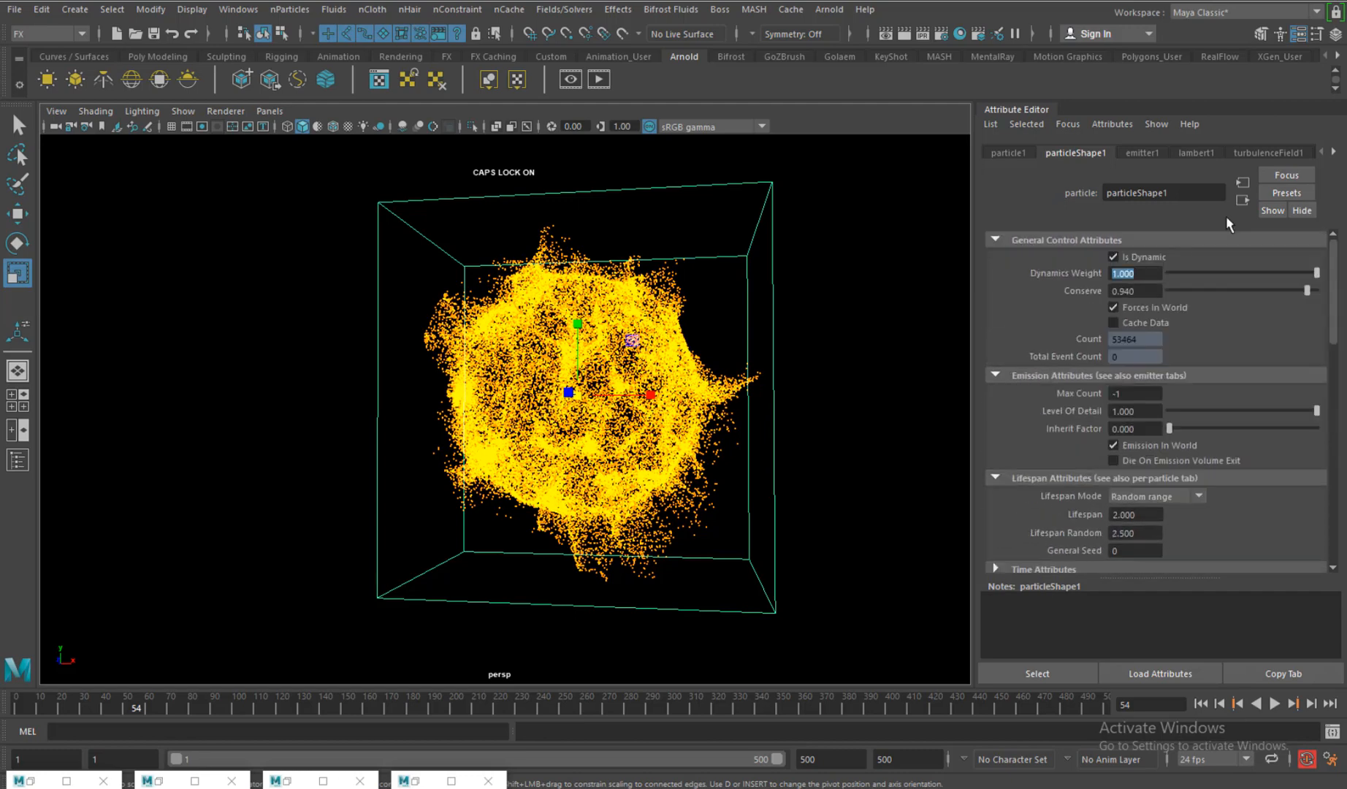
{"action": "left_click", "coordinate": [1139, 153]}
{"action": "scroll", "coordinate": [1173, 478], "scroll_direction": "down", "scroll_amount": 2}
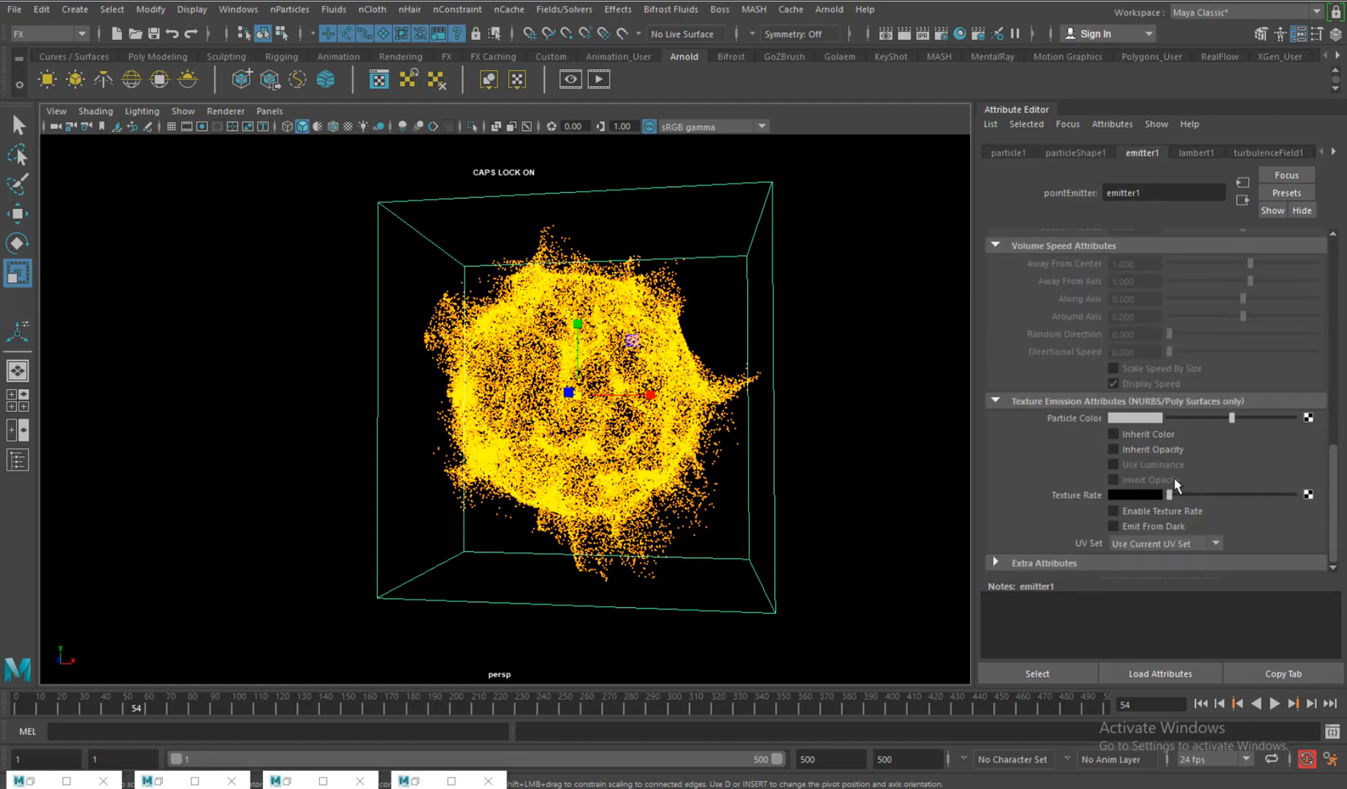
{"action": "scroll", "coordinate": [1177, 475], "scroll_direction": "up", "scroll_amount": 5}
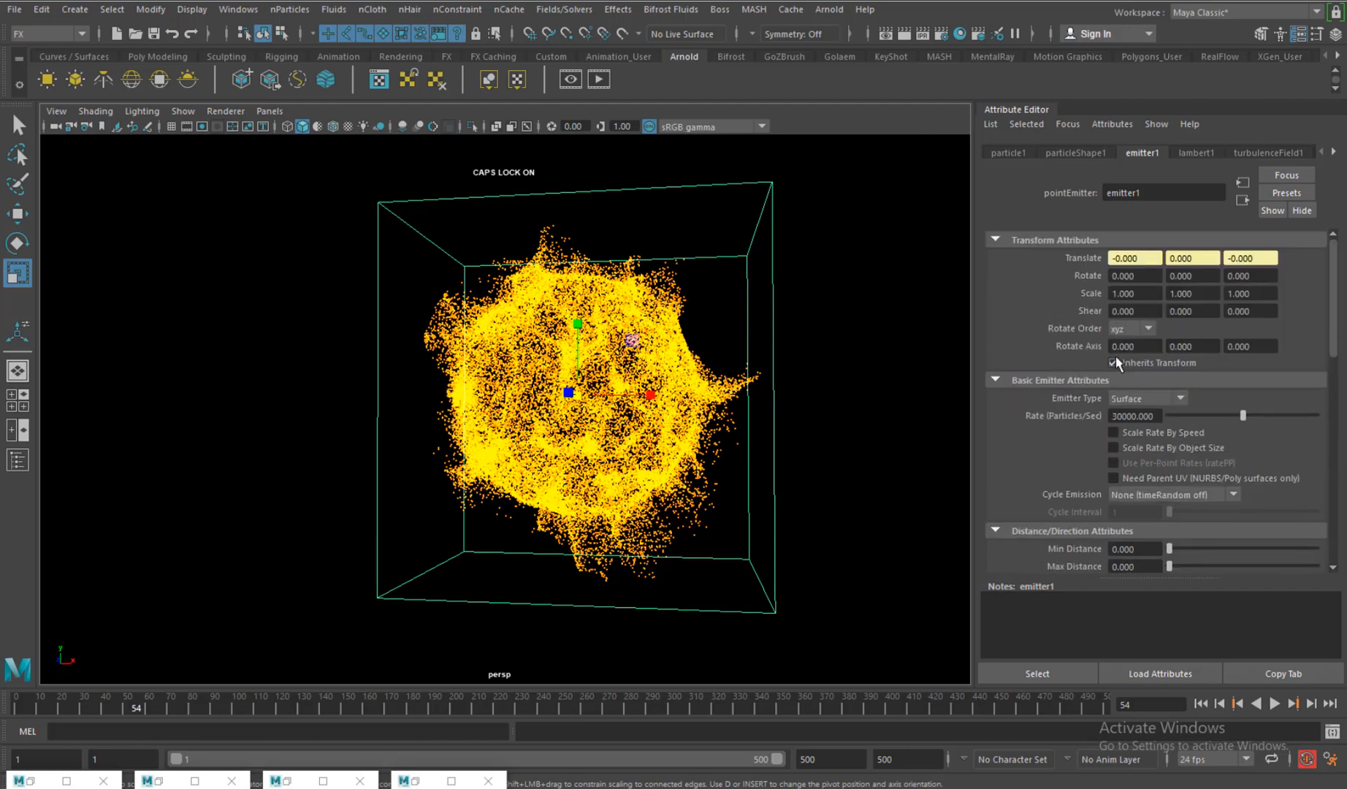
{"action": "left_click_drag", "start_coordinate": [1118, 416], "coordinate": [1098, 421]}
{"action": "type", "text": "15"}
{"action": "key", "text": "Return"}
- Review the particle shape's render attributes, including color, opacity and point size
{"action": "scroll", "coordinate": [1326, 315], "scroll_direction": "down", "scroll_amount": 6}
{"action": "left_click", "coordinate": [1096, 154]}
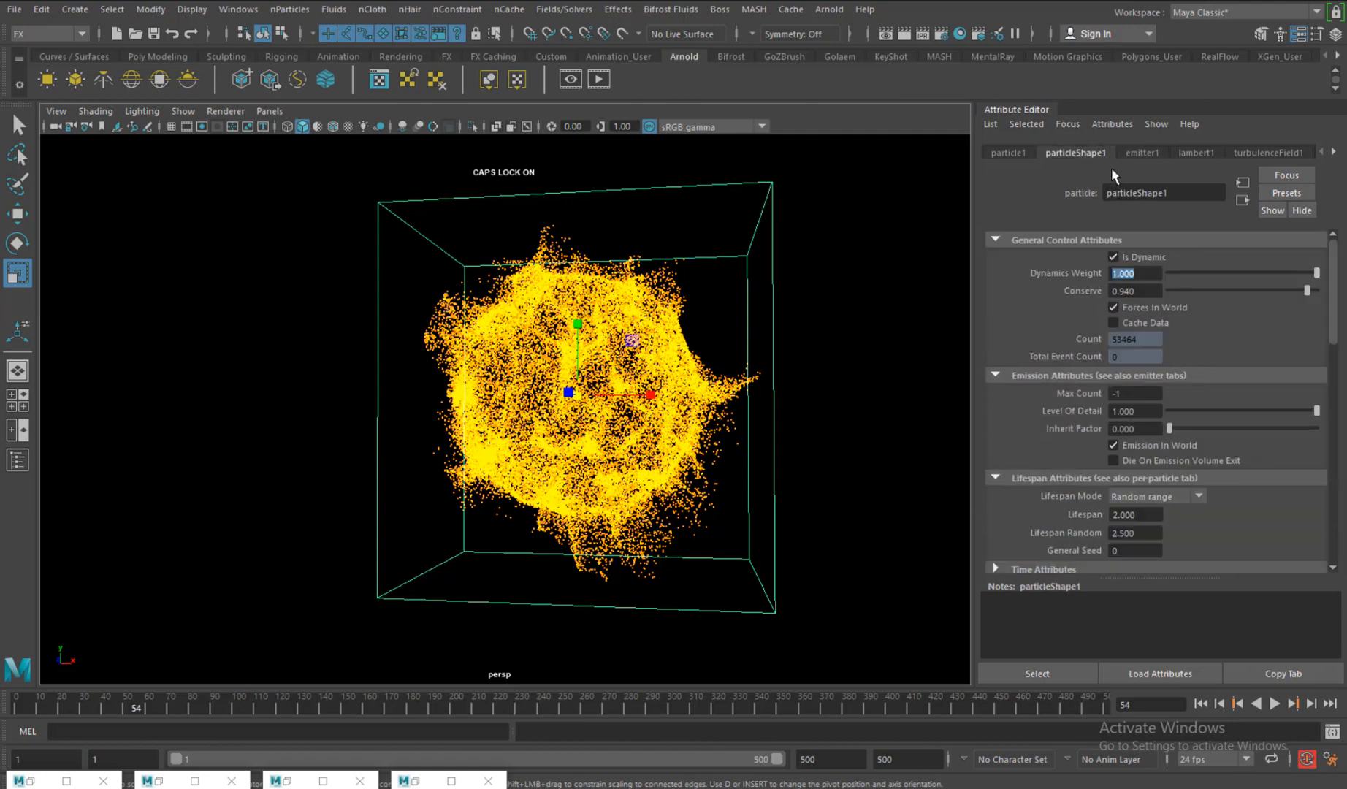
{"action": "left_click_drag", "start_coordinate": [1334, 340], "coordinate": [1309, 506]}
{"action": "scroll", "coordinate": [1308, 504], "scroll_direction": "up", "scroll_amount": 3}
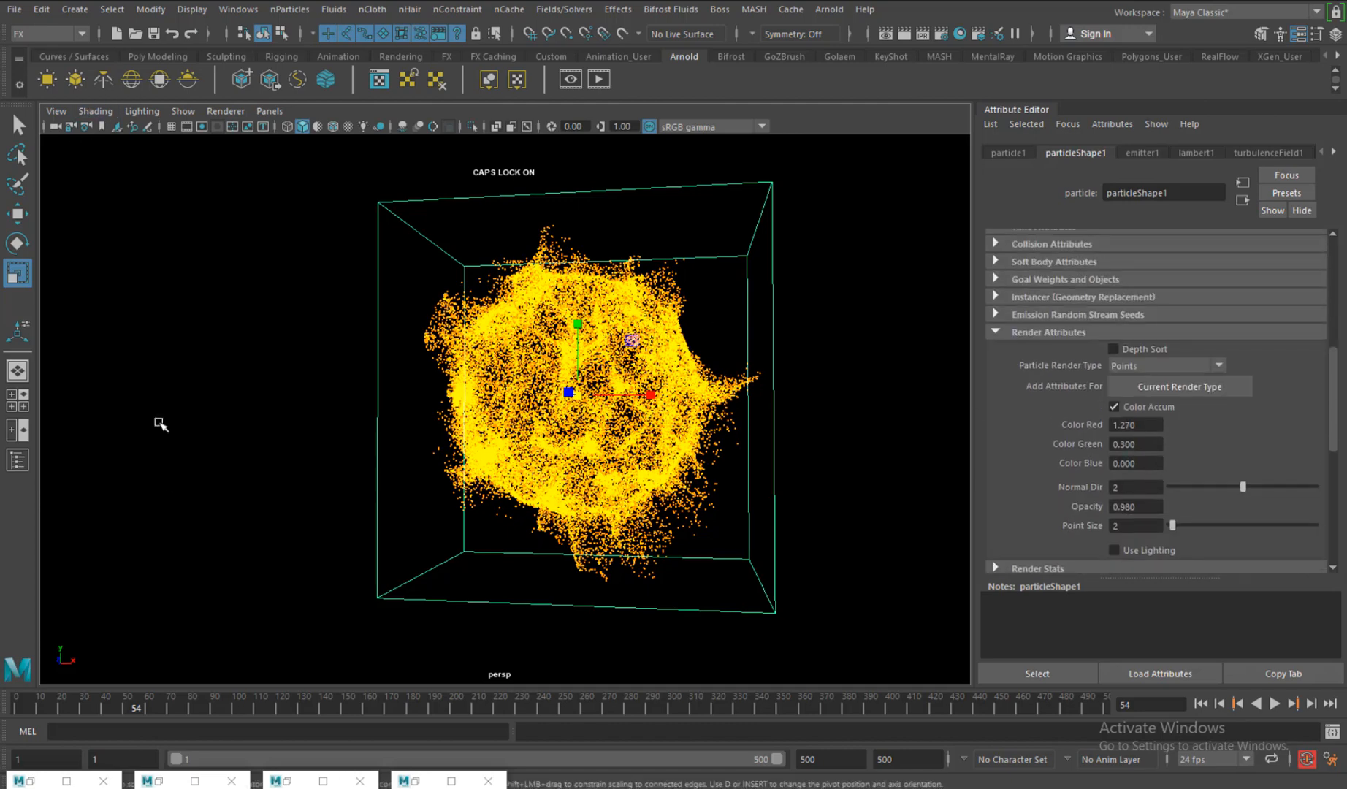
- Edit the turbulence field's phase expression so that phaseX, phaseY and phaseZ each equal time*.8, and minimize the Expression Editor and Outliner
{"action": "left_click", "coordinate": [452, 781]}
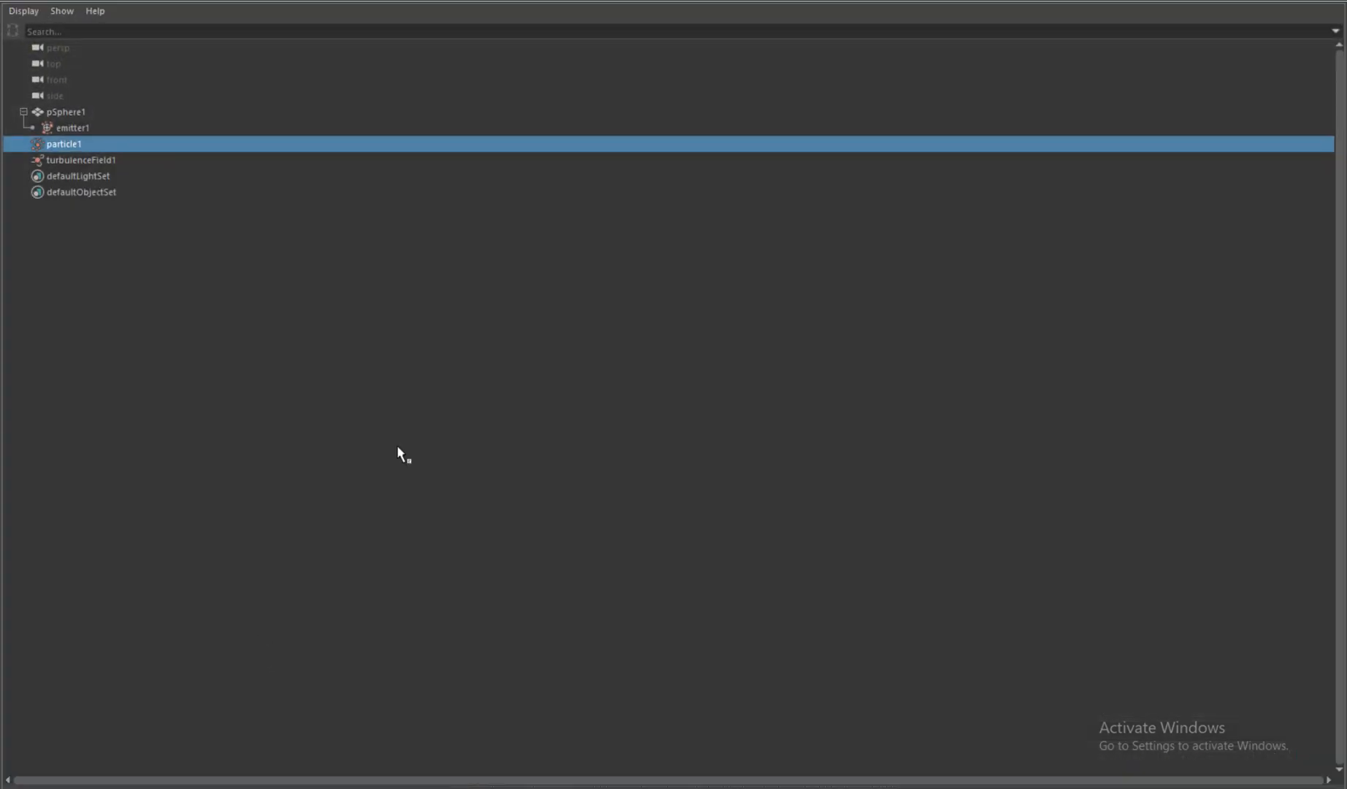
{"action": "left_click", "coordinate": [76, 160]}
{"action": "left_click_drag", "start_coordinate": [1212, 1], "coordinate": [455, 275]}
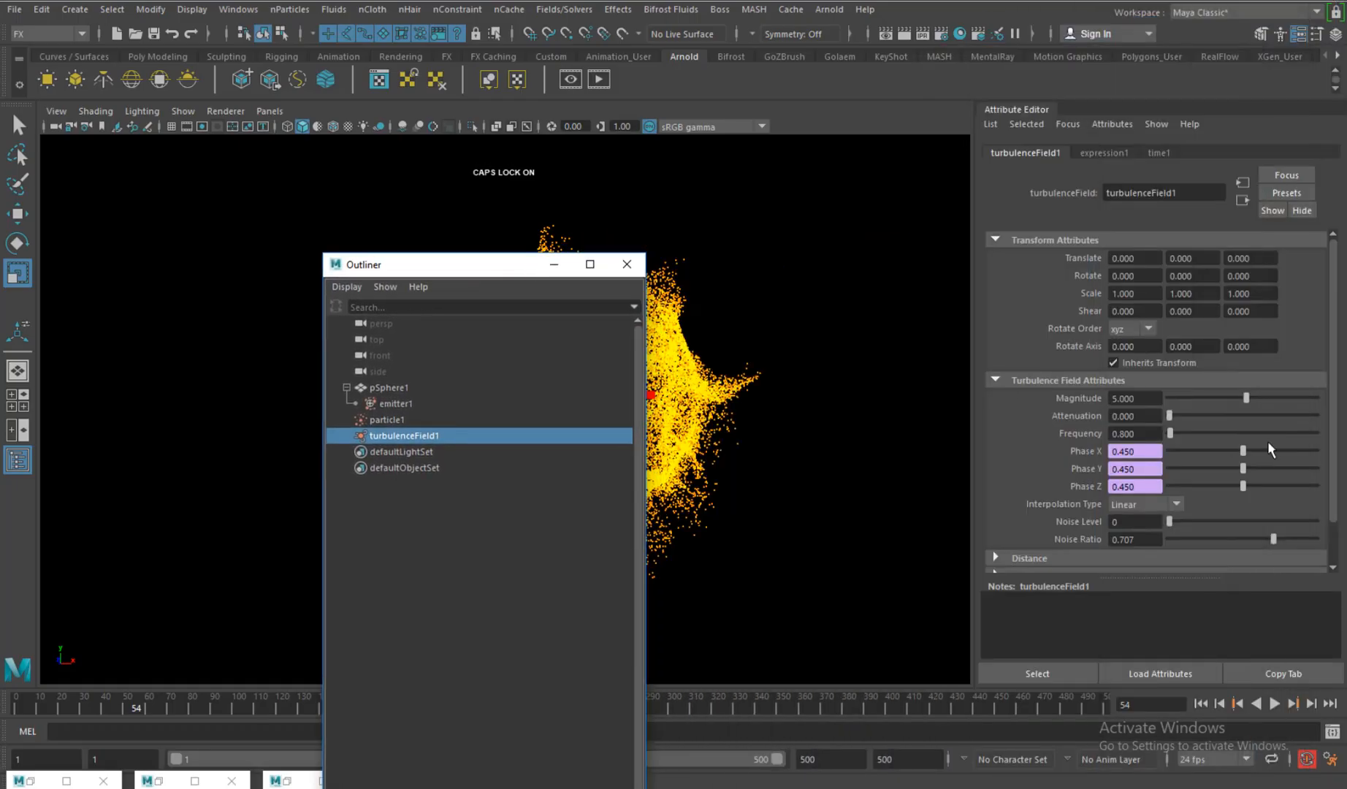
{"action": "right_click", "coordinate": [1136, 452]}
{"action": "left_click", "coordinate": [1161, 458]}
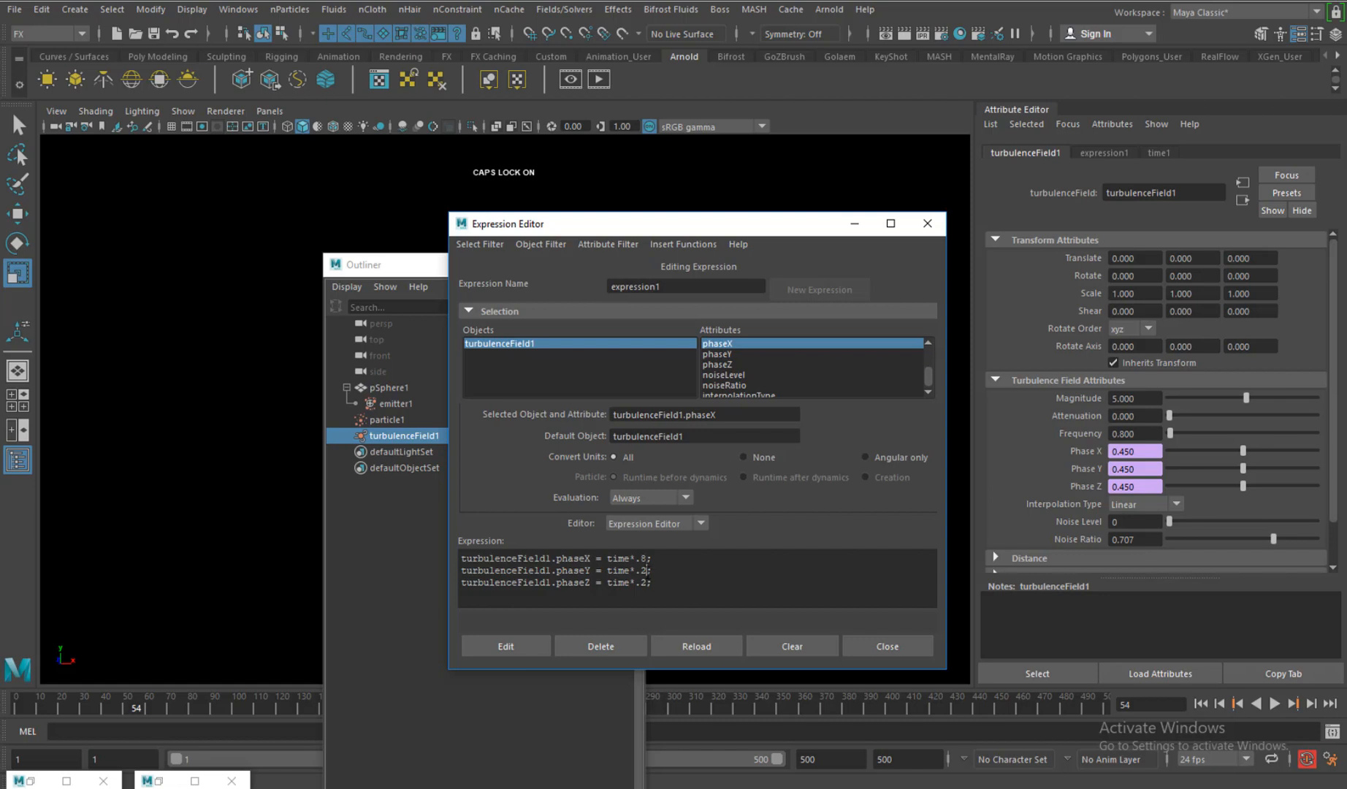
{"action": "type", "text": "8"}
{"action": "left_click", "coordinate": [505, 646]}
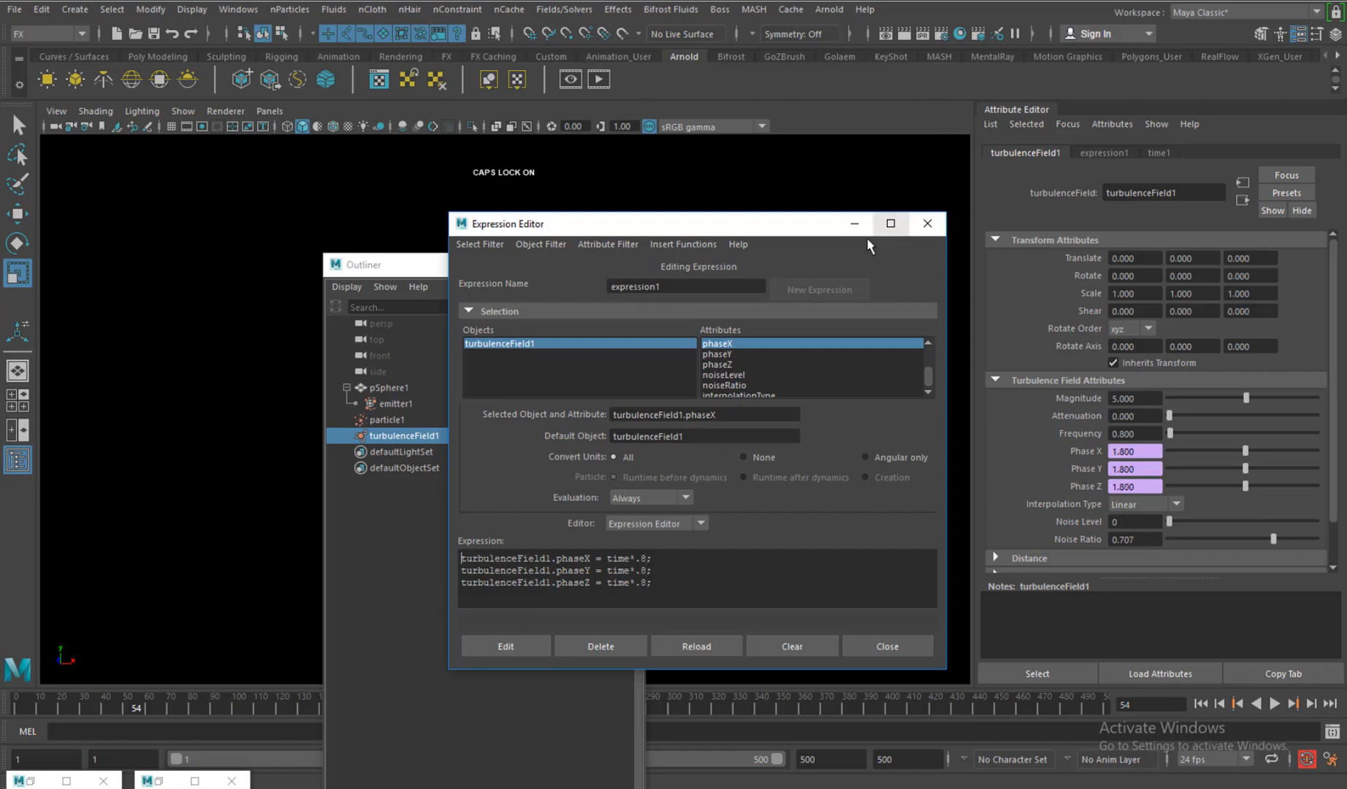
{"action": "left_click", "coordinate": [854, 223]}
{"action": "left_click", "coordinate": [560, 268]}
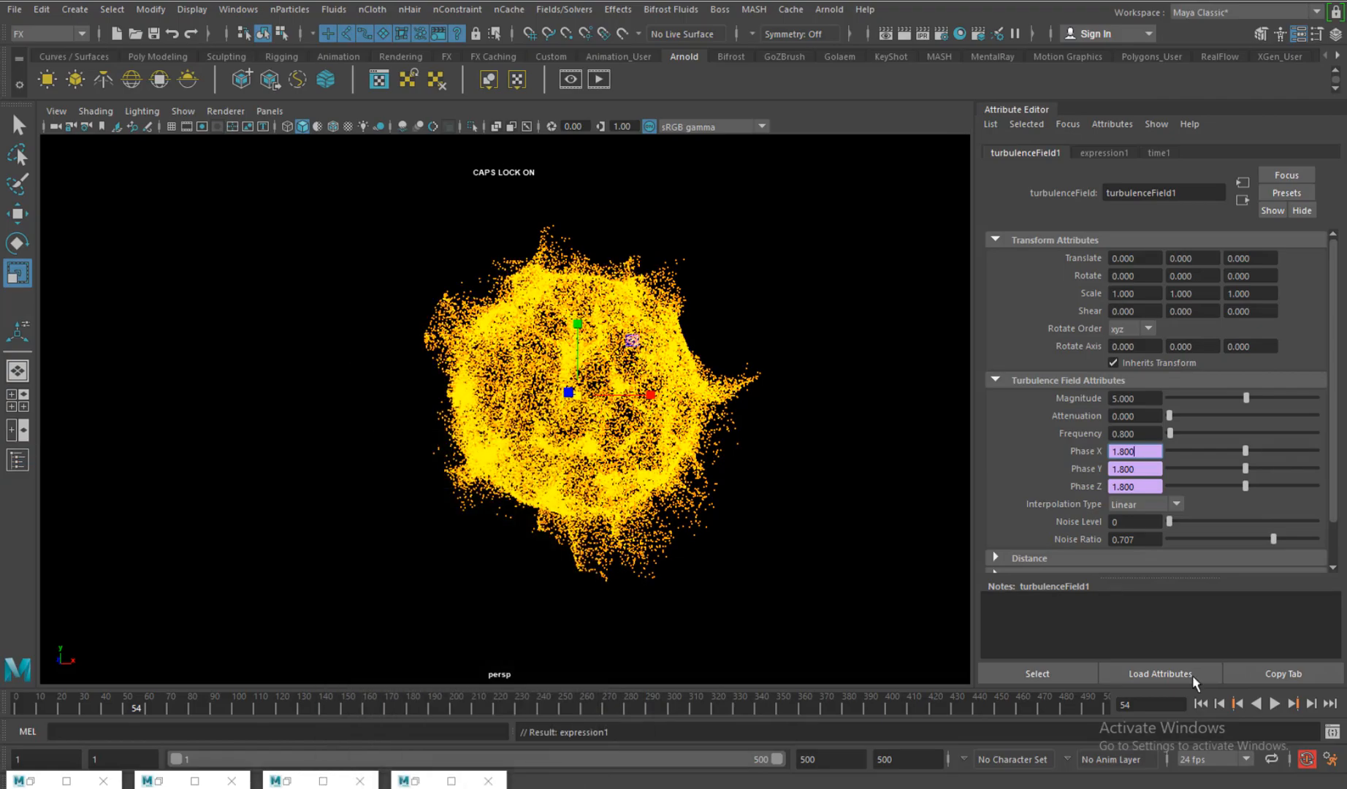
- Play the simulation from the first frame to examine the particle motion with the faster turbulence phase, and stop it
{"action": "left_click", "coordinate": [1200, 704]}
{"action": "left_click", "coordinate": [1274, 704]}
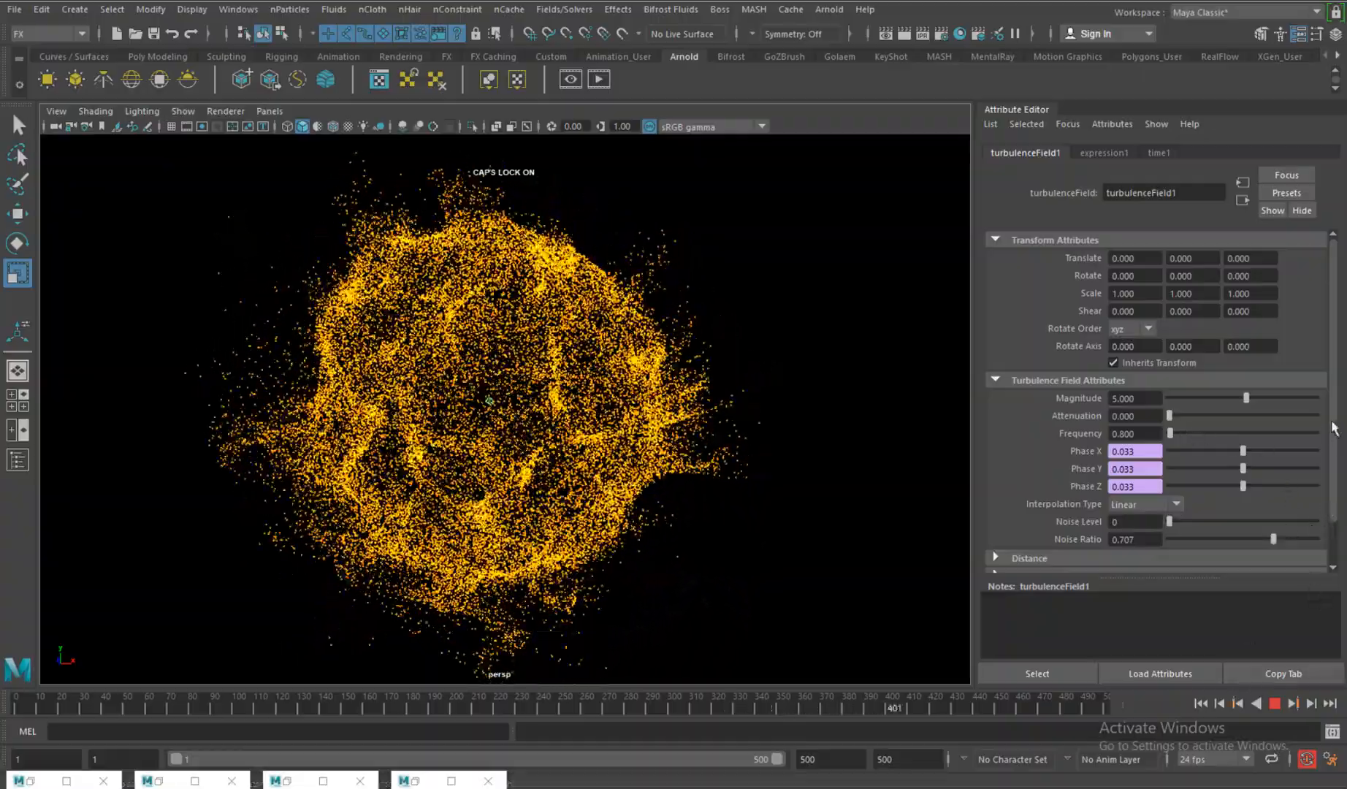
{"action": "scroll", "coordinate": [1333, 400], "scroll_direction": "down", "scroll_amount": 3}
{"action": "scroll", "coordinate": [1331, 376], "scroll_direction": "up", "scroll_amount": 3}
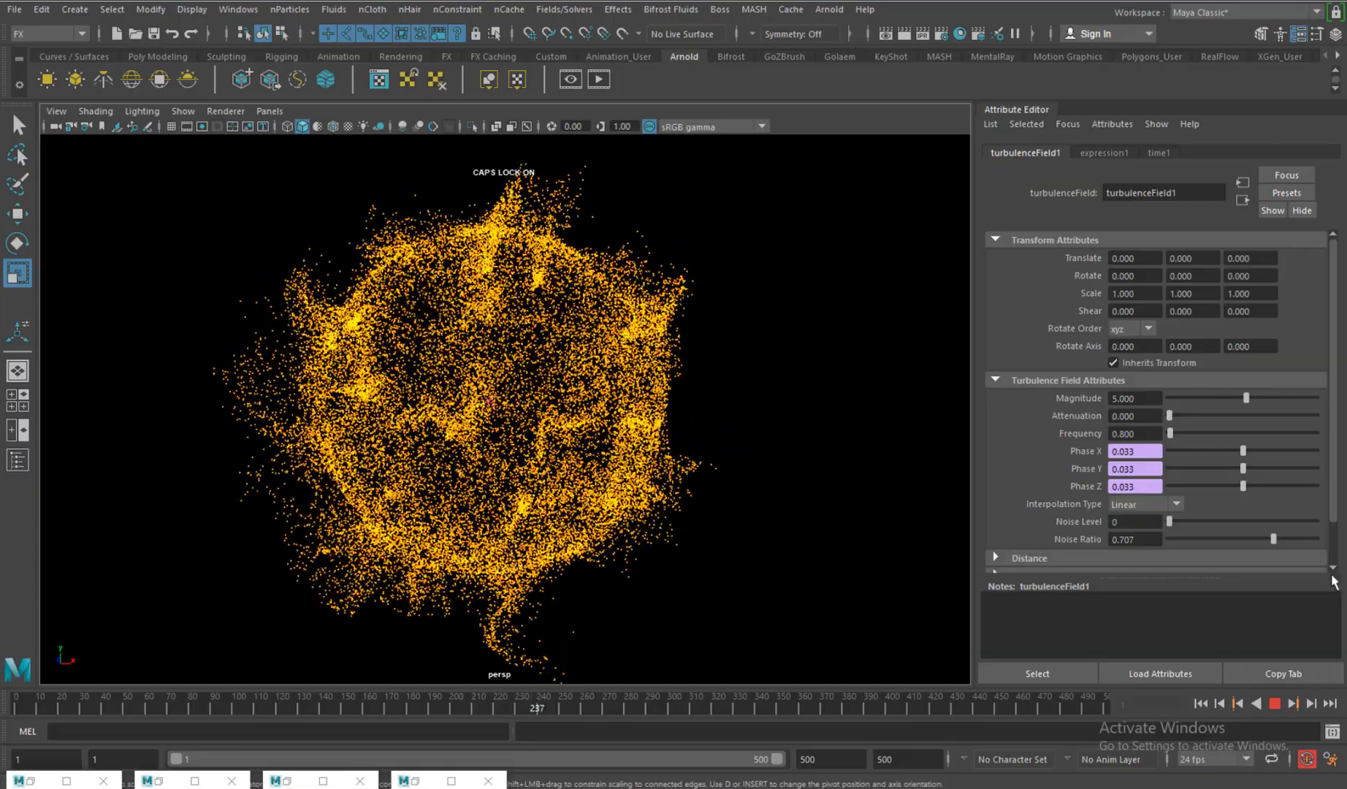
{"action": "left_click", "coordinate": [1275, 704]}
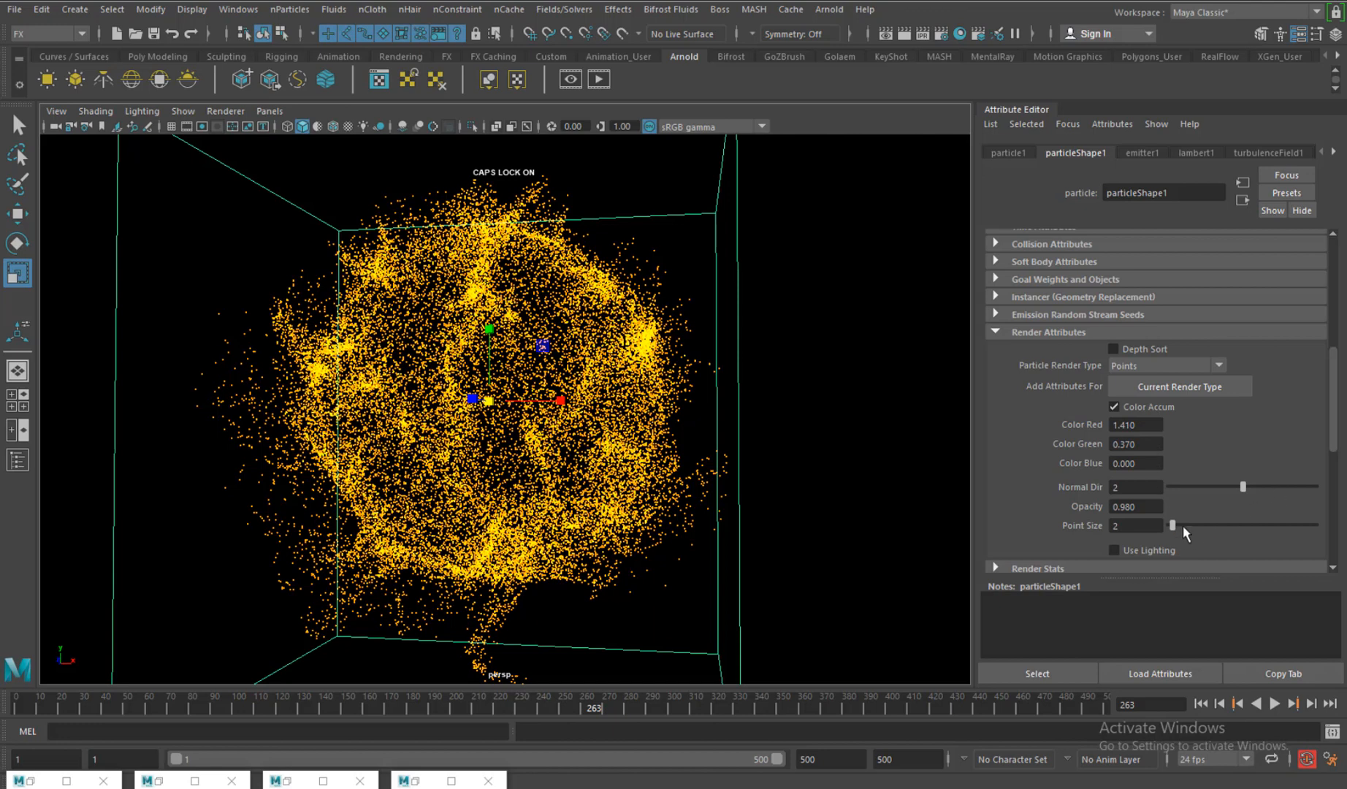
- Try a point size of 1 on the particle shape and return it to 2
{"action": "left_click_drag", "start_coordinate": [1172, 525], "coordinate": [1167, 526]}
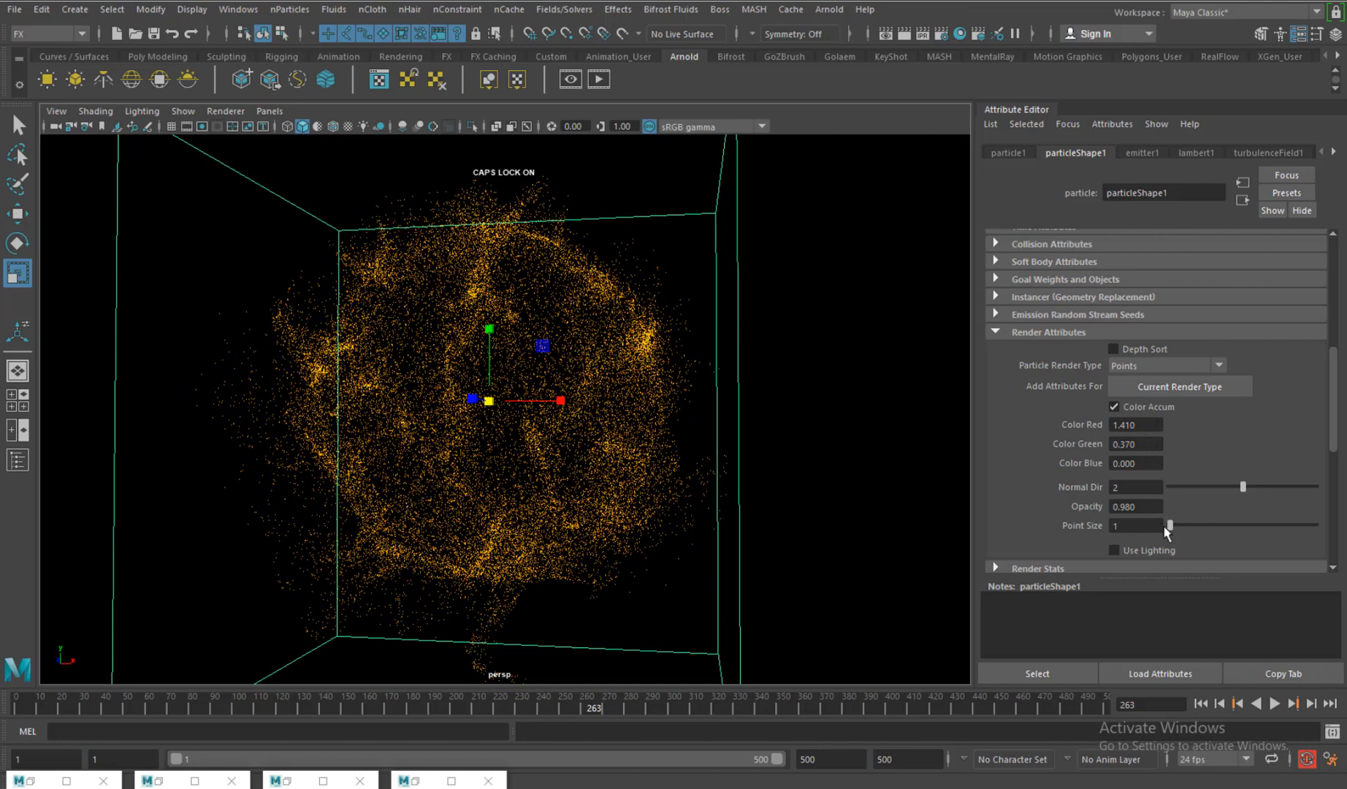
{"action": "left_click_drag", "start_coordinate": [1166, 526], "coordinate": [1172, 526]}
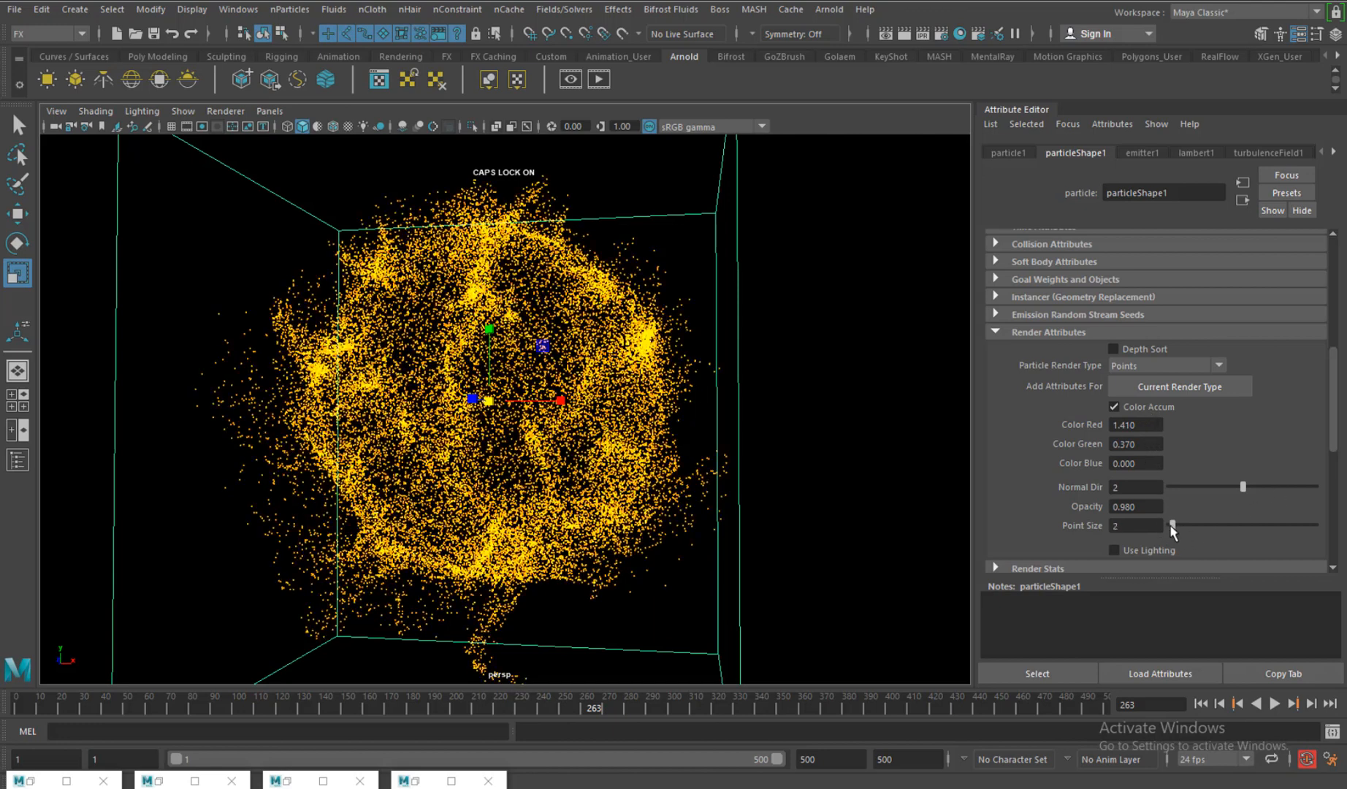
- Resume and pause the playback several times, examining the fiery particle sphere from different angles and distances
{"action": "left_click", "coordinate": [1273, 703]}
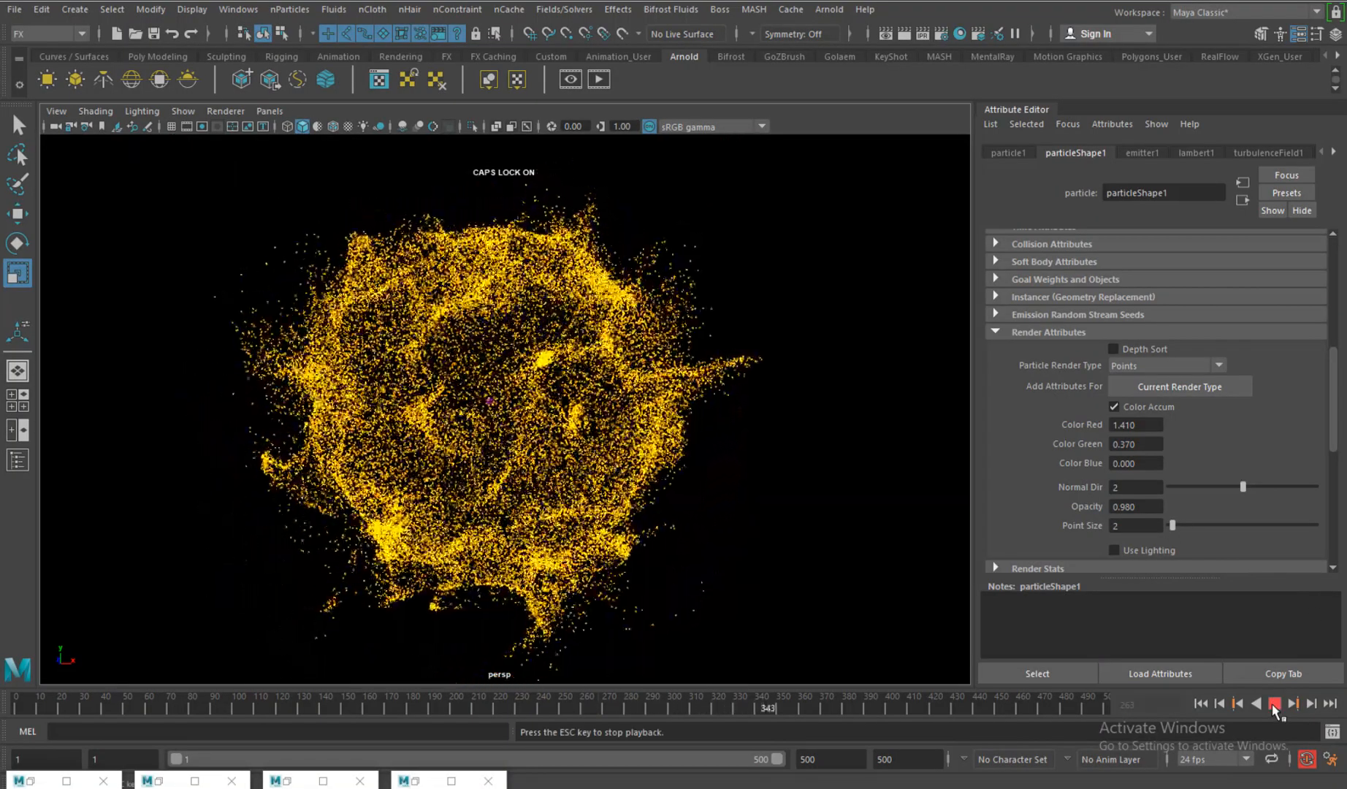
{"action": "left_click", "coordinate": [1273, 703]}
{"action": "left_click_drag", "start_coordinate": [848, 451], "coordinate": [942, 439], "text": "alt"}
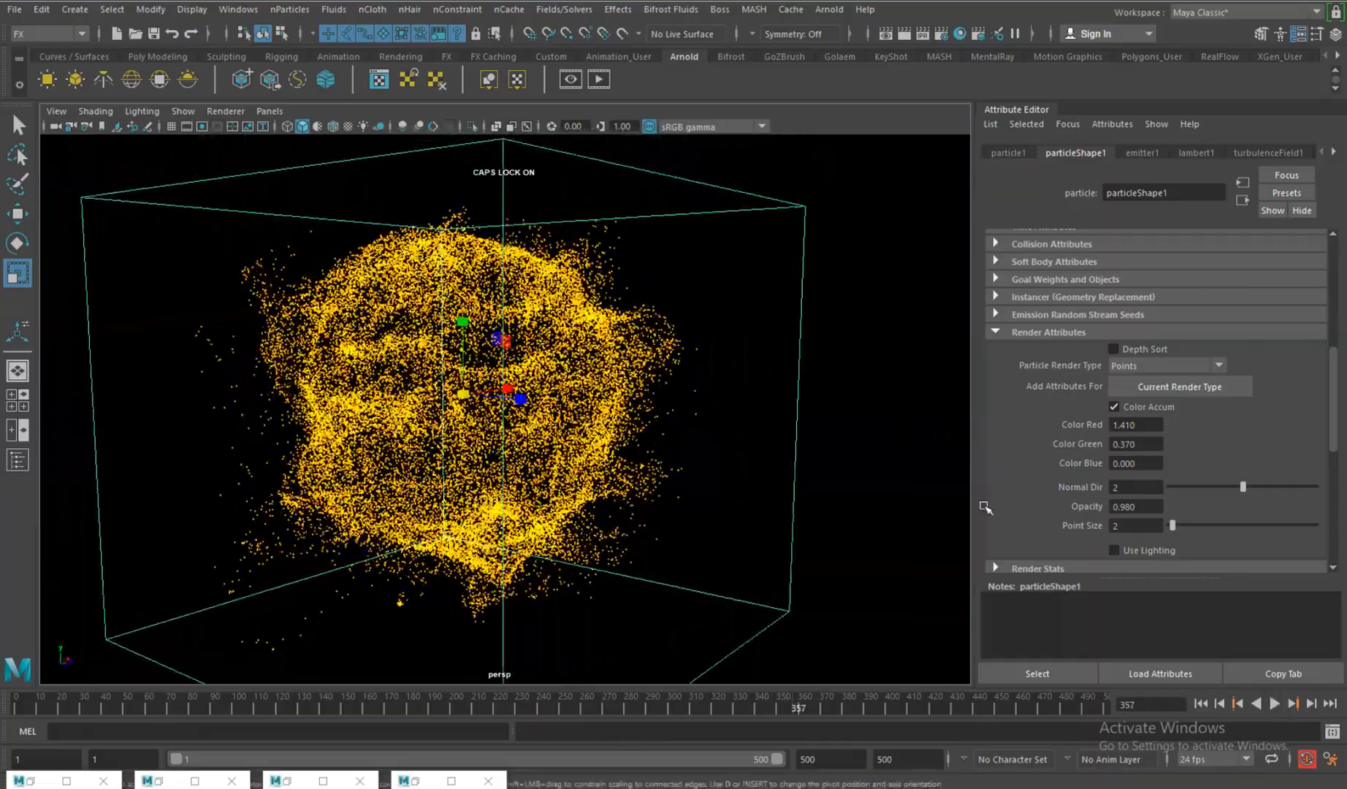
{"action": "left_click", "coordinate": [1274, 703]}
{"action": "right_click_drag", "start_coordinate": [677, 443], "coordinate": [734, 493], "text": "alt"}
{"action": "left_click_drag", "start_coordinate": [733, 493], "coordinate": [835, 487], "text": "alt"}
{"action": "right_click_drag", "start_coordinate": [836, 487], "coordinate": [746, 461], "text": "alt"}
{"action": "left_click_drag", "start_coordinate": [746, 461], "coordinate": [773, 471], "text": "alt"}
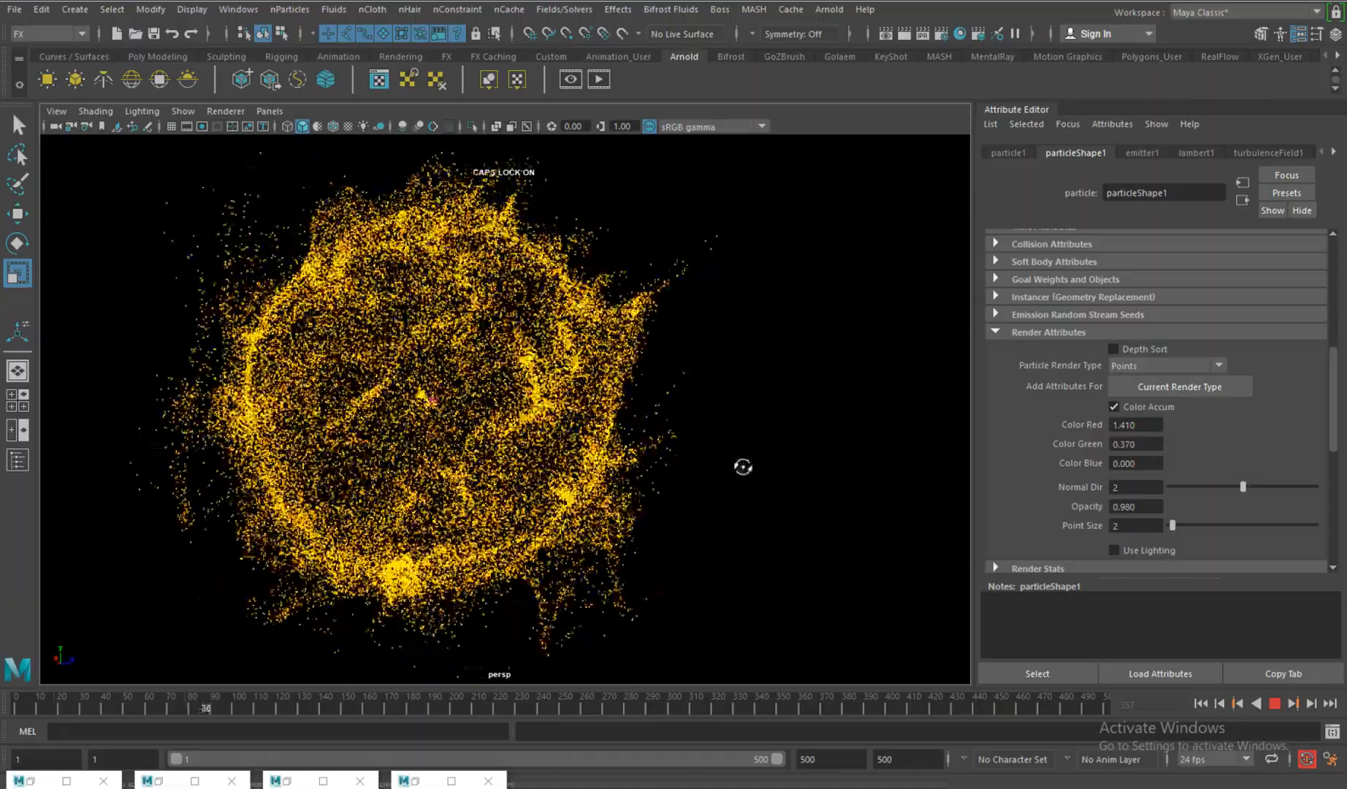
{"action": "left_click", "coordinate": [1276, 706]}
{"action": "left_click_drag", "start_coordinate": [770, 511], "coordinate": [704, 505], "text": "alt"}
{"action": "middle_click_drag", "start_coordinate": [703, 504], "coordinate": [721, 523], "text": "alt"}
{"action": "left_click_drag", "start_coordinate": [721, 524], "coordinate": [738, 453], "text": "alt"}
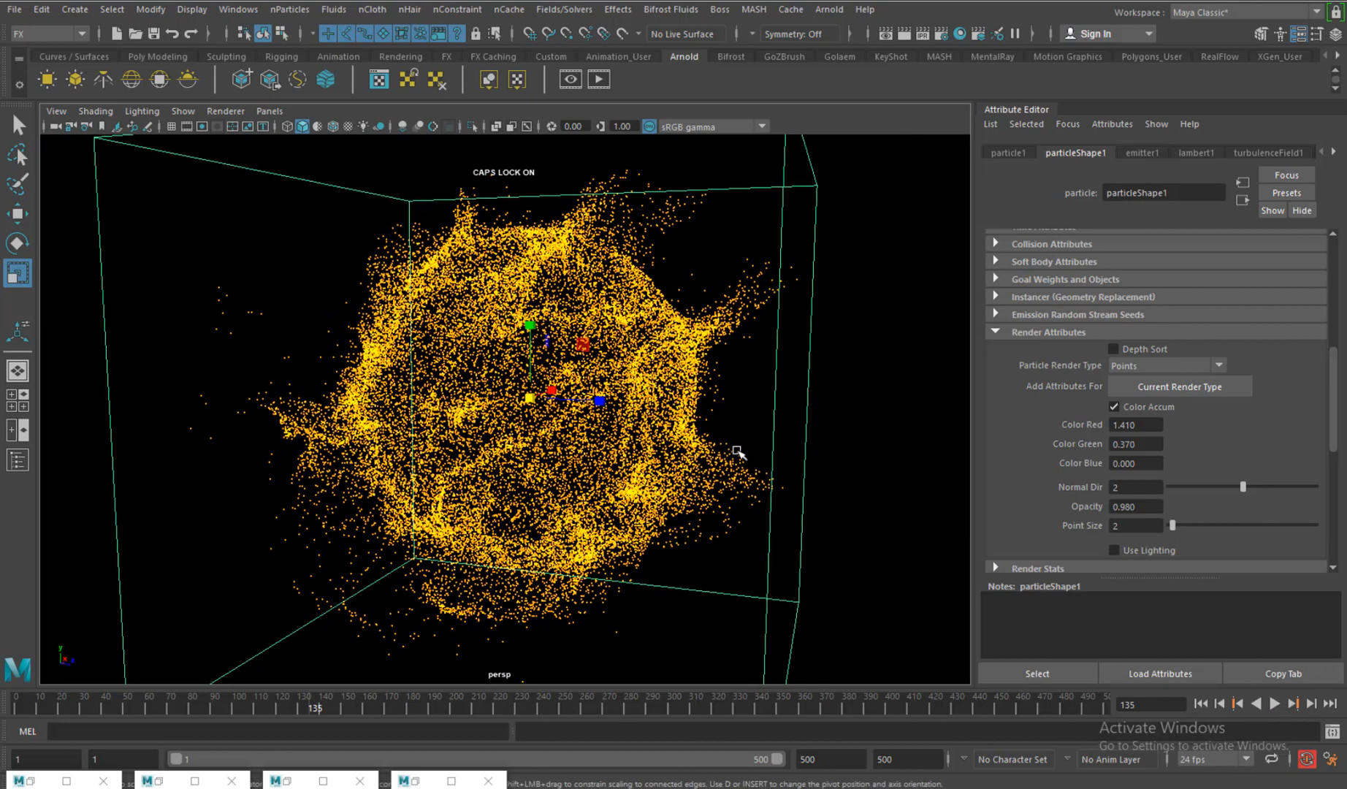